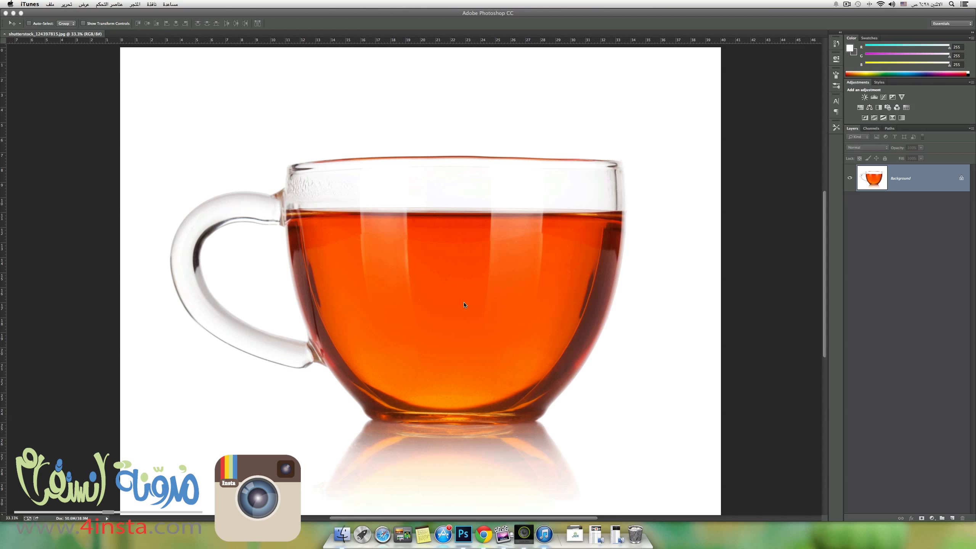
Convert the locked background of the teacup image into a regular layer named Layer 0.
{"action": "left_click", "coordinate": [934, 164]}
{"action": "double_click", "coordinate": [889, 181]}
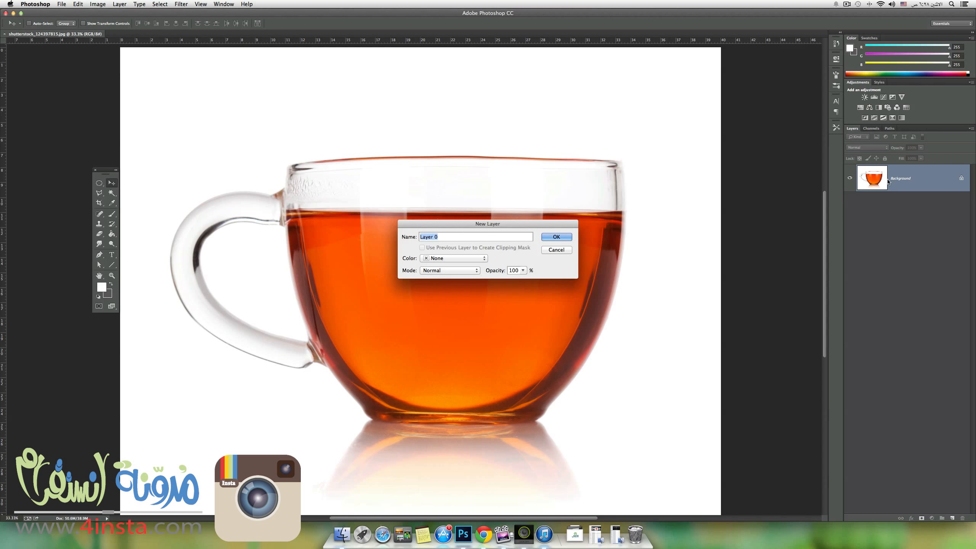
{"action": "left_click", "coordinate": [556, 237]}
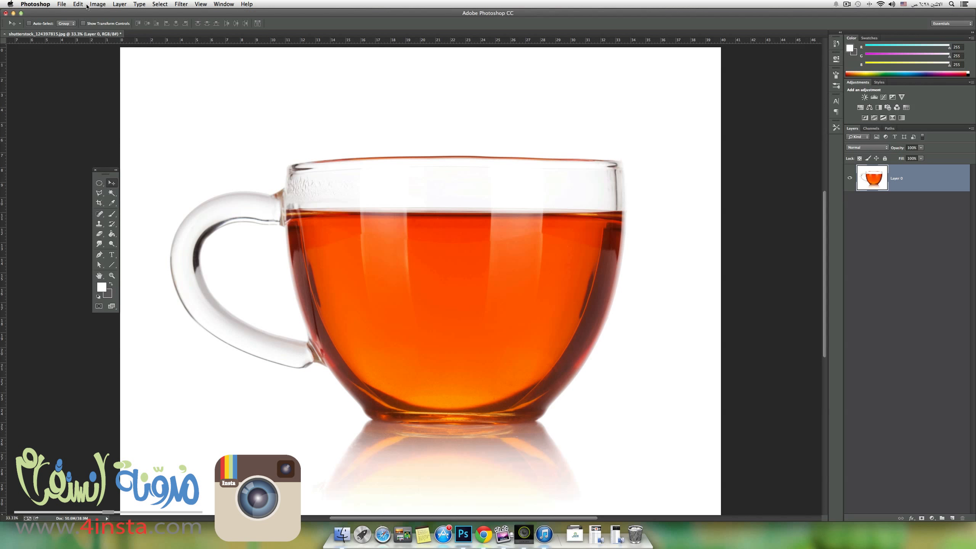
Open the raw photo MP1A6211.CR2 from the 100EOS5D folder.
{"action": "left_click", "coordinate": [61, 4]}
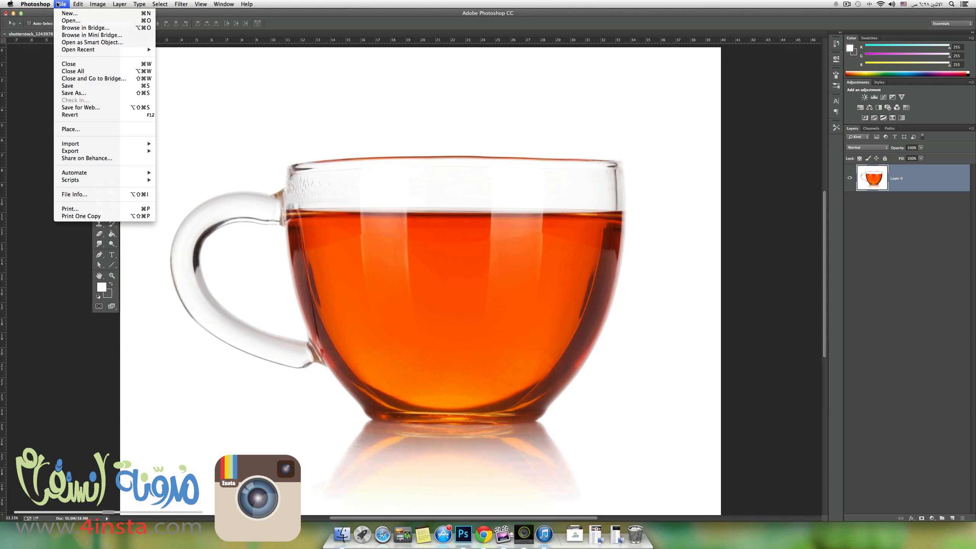
{"action": "left_click", "coordinate": [64, 21]}
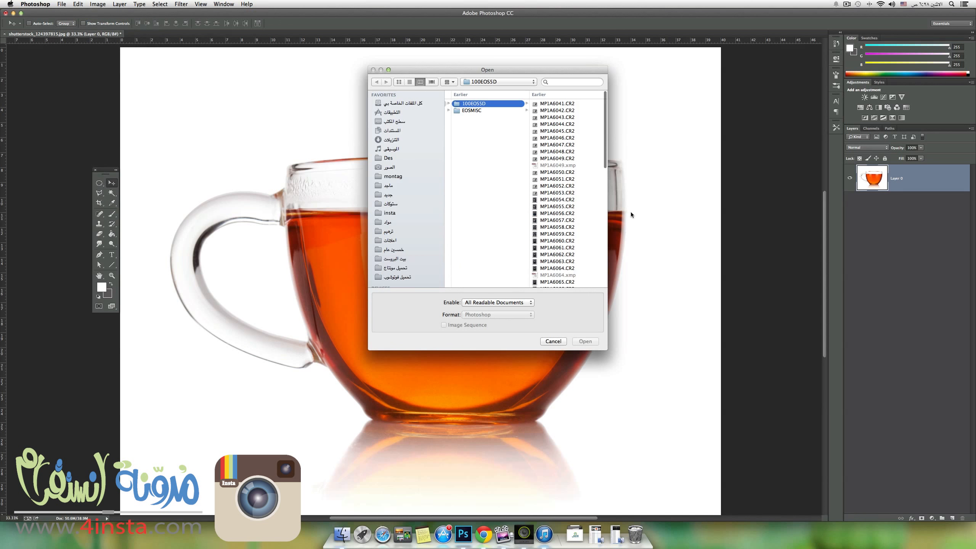
{"action": "left_click_drag", "start_coordinate": [606, 161], "coordinate": [600, 287]}
{"action": "left_click", "coordinate": [572, 284]}
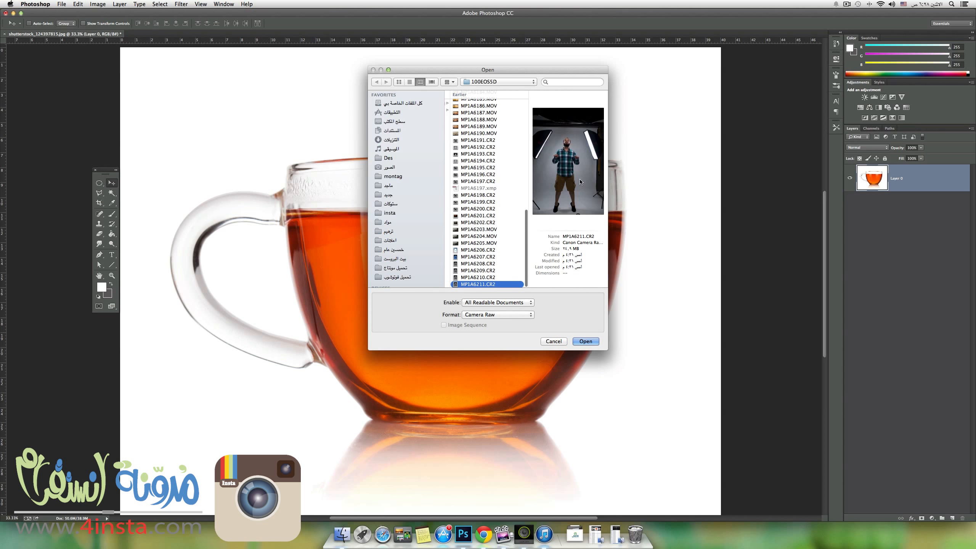
{"action": "key", "text": "Up"}
{"action": "key", "text": "Up"}
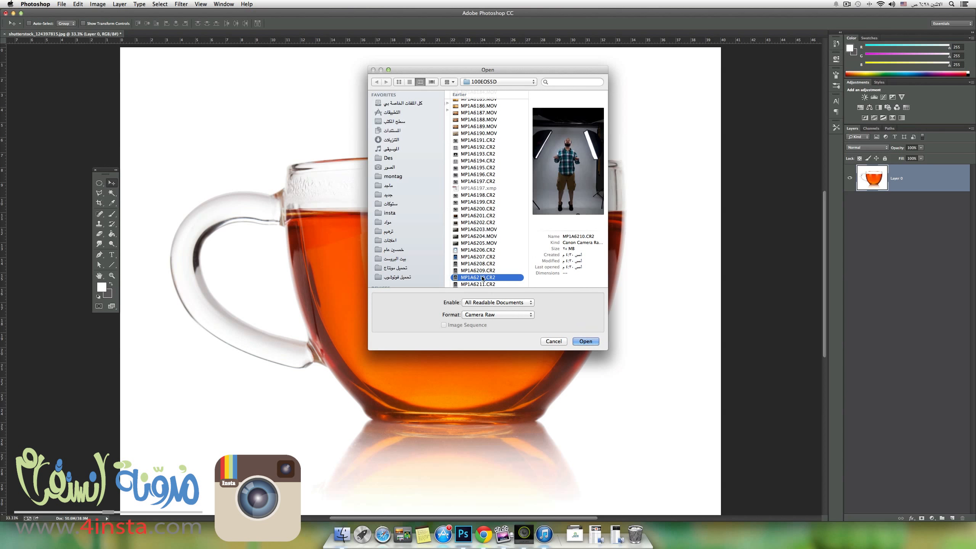
{"action": "left_click", "coordinate": [481, 285]}
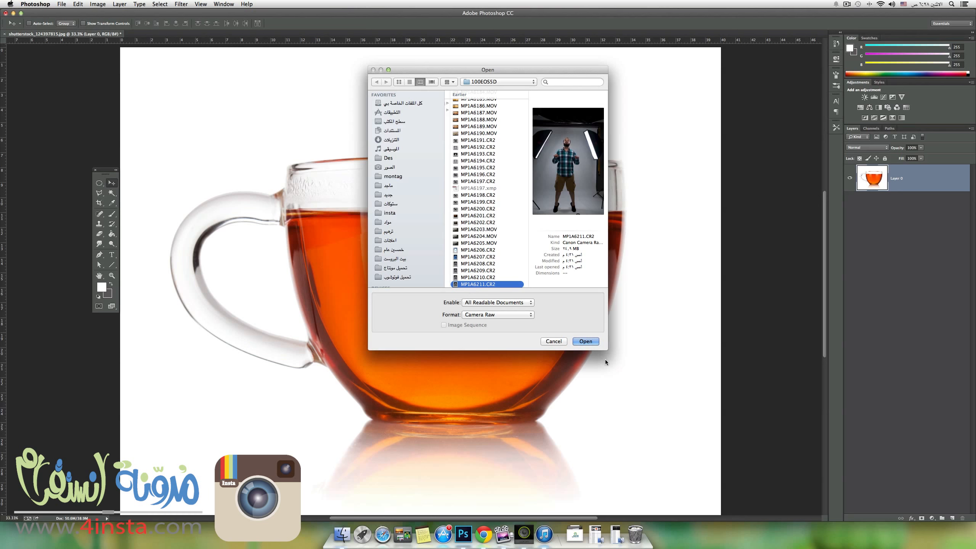
{"action": "left_click", "coordinate": [586, 341]}
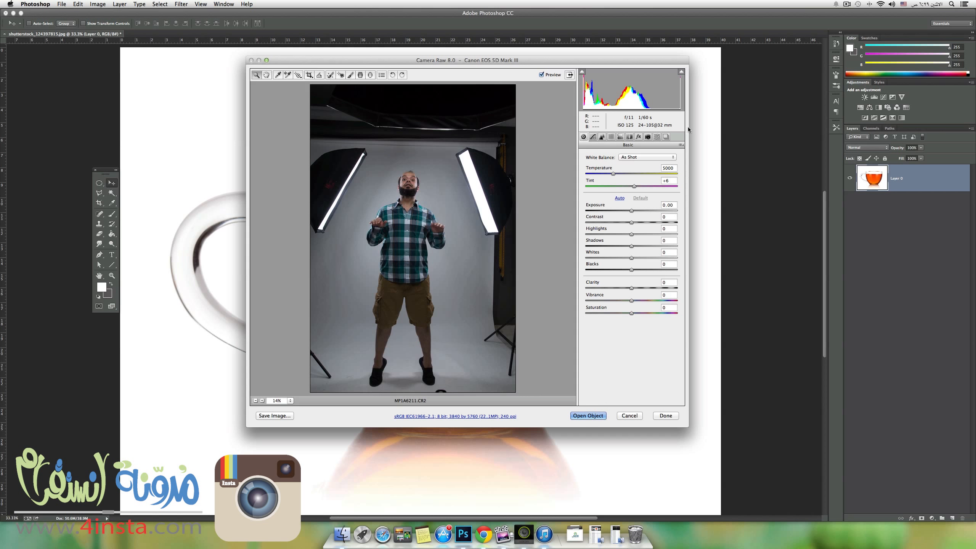
Enable lens profile corrections and chromatic aberration removal for the raw photo.
{"action": "left_click", "coordinate": [630, 137]}
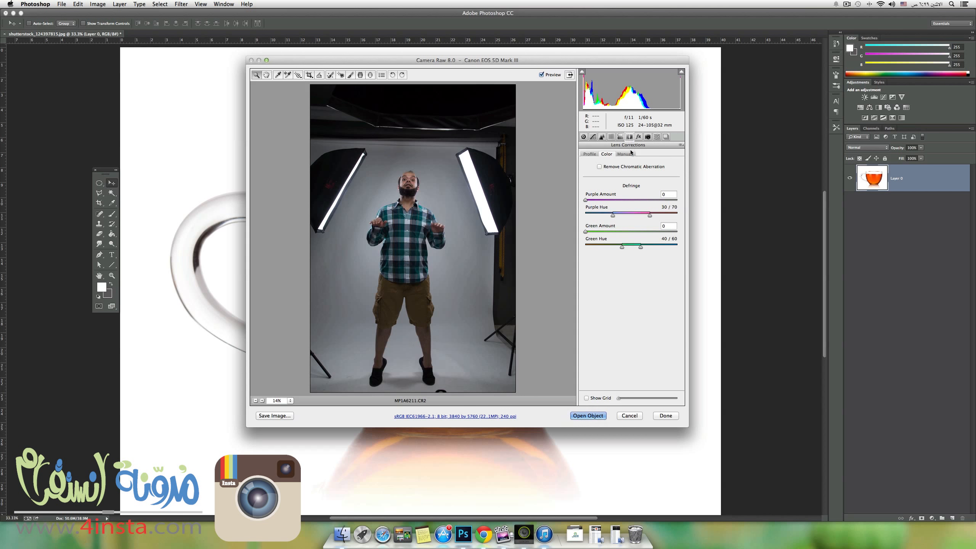
{"action": "left_click", "coordinate": [590, 154]}
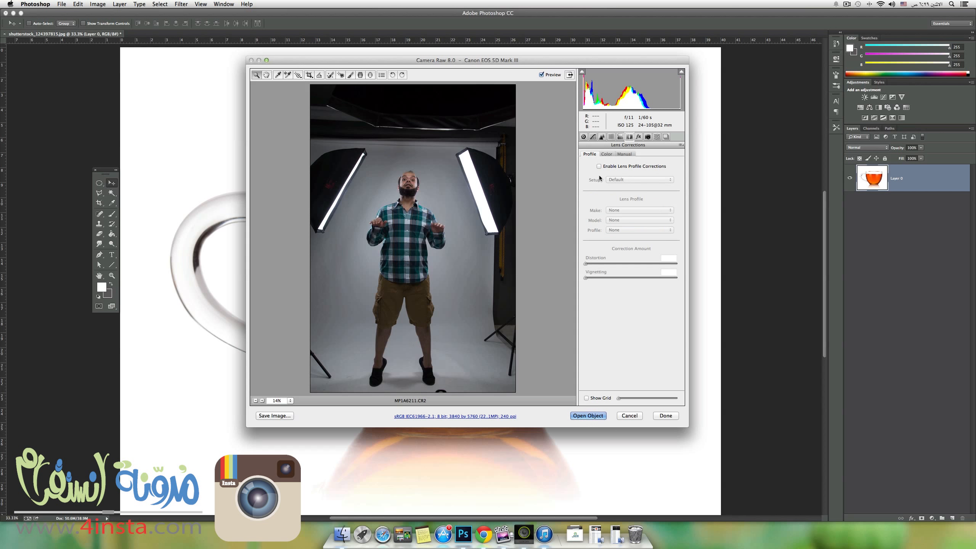
{"action": "left_click", "coordinate": [599, 166]}
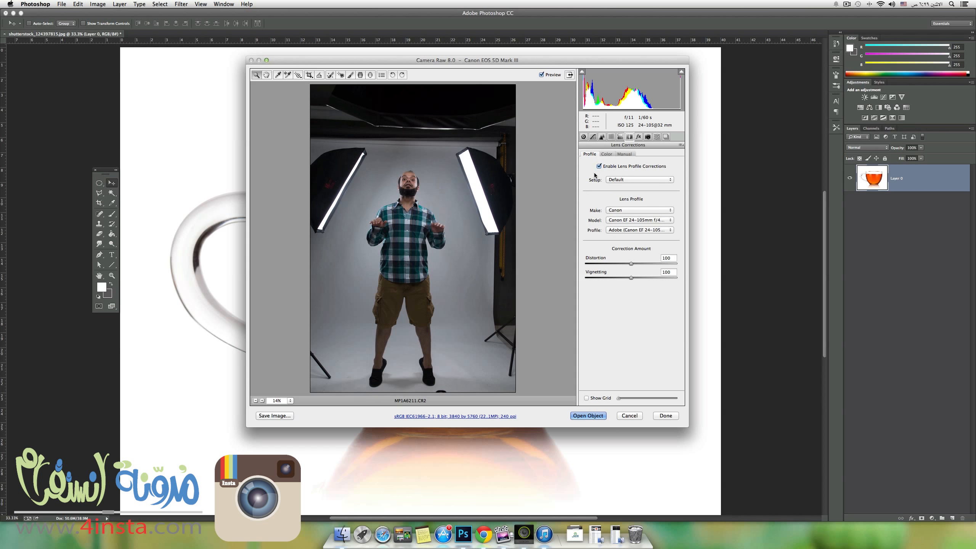
{"action": "left_click", "coordinate": [599, 167]}
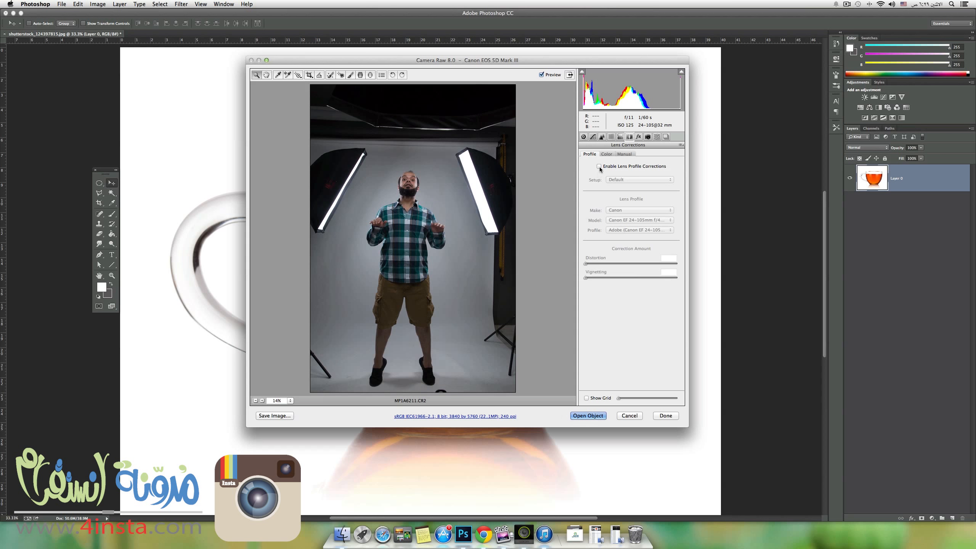
{"action": "left_click", "coordinate": [599, 167]}
{"action": "left_click", "coordinate": [598, 166]}
{"action": "left_click", "coordinate": [599, 167]}
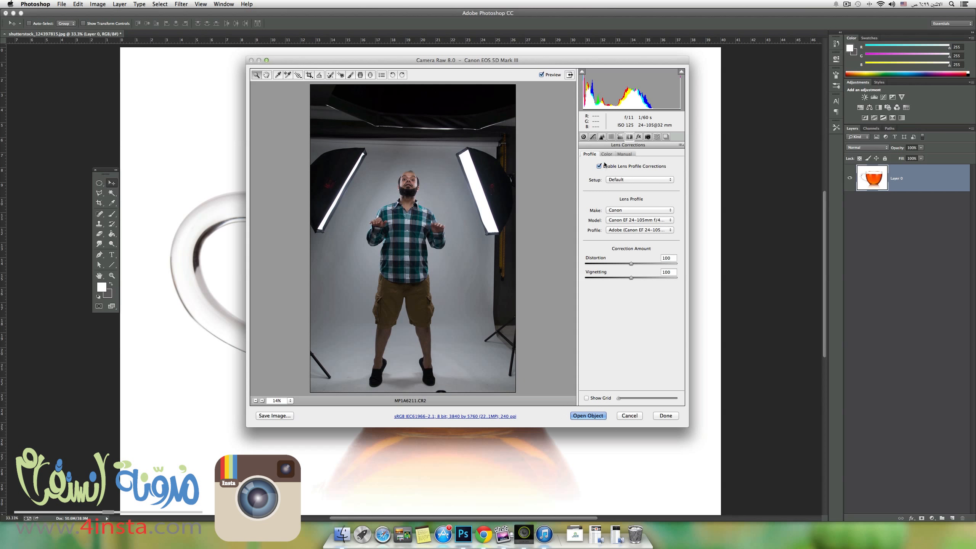
{"action": "left_click", "coordinate": [606, 154]}
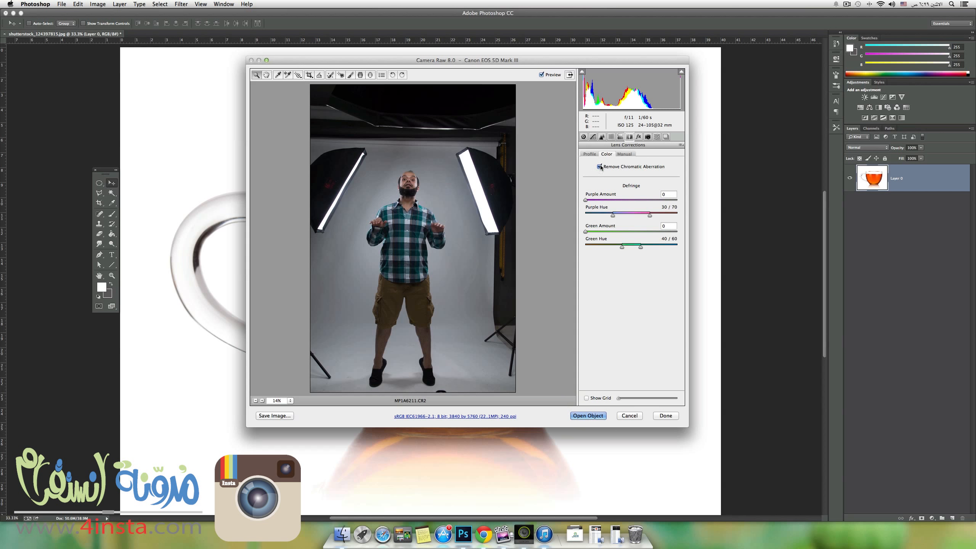
{"action": "left_click", "coordinate": [593, 155]}
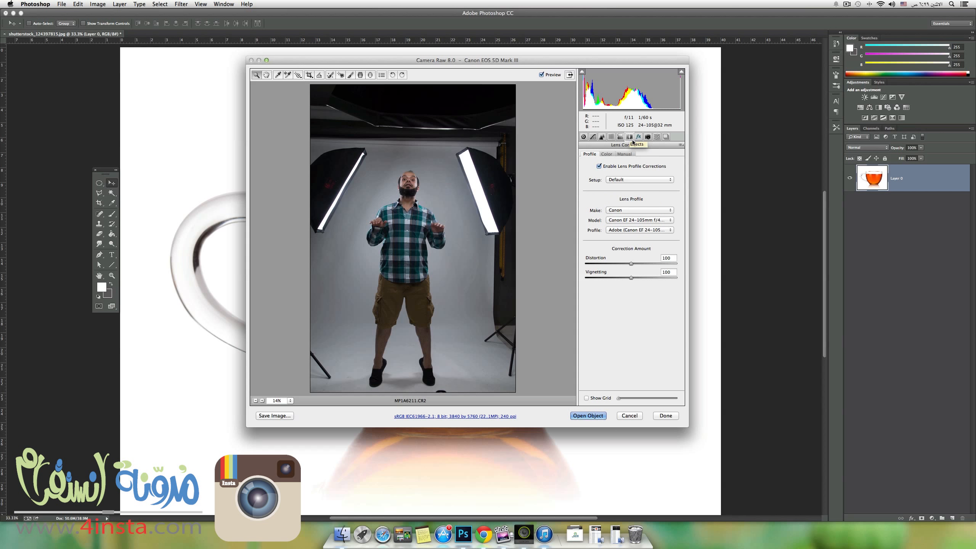
Set the raw photo's exposure to +0.65 and contrast to -28, and open it as a smart object.
{"action": "left_click", "coordinate": [584, 137]}
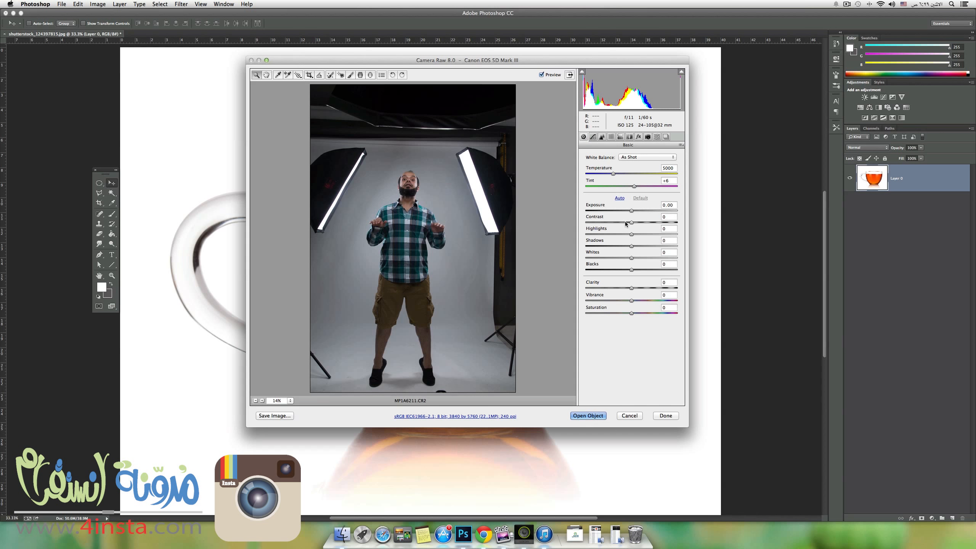
{"action": "mouse_move", "coordinate": [632, 212]}
{"action": "left_mouse_down"}
{"action": "mouse_move", "coordinate": [632, 224]}
{"action": "mouse_move", "coordinate": [620, 223]}
{"action": "left_mouse_up"}
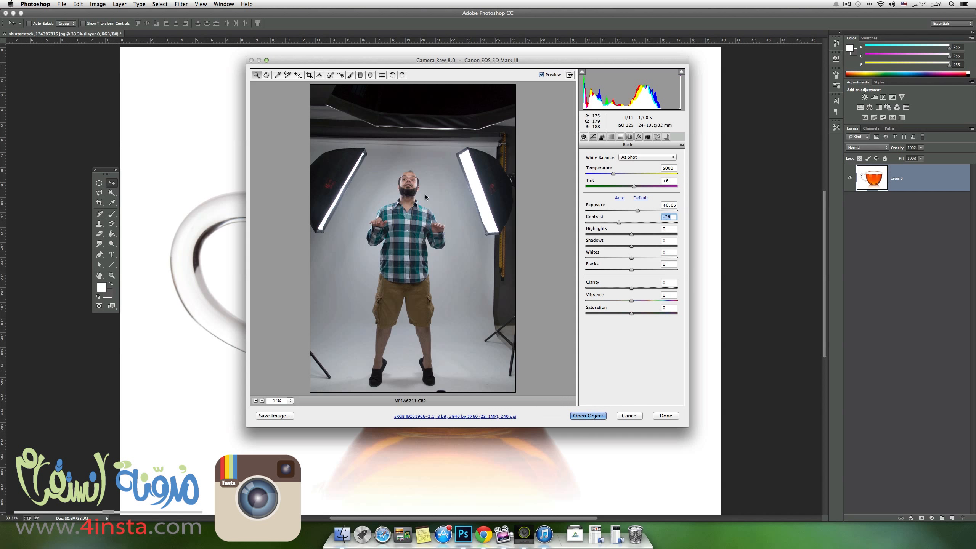
{"action": "left_click", "coordinate": [581, 417]}
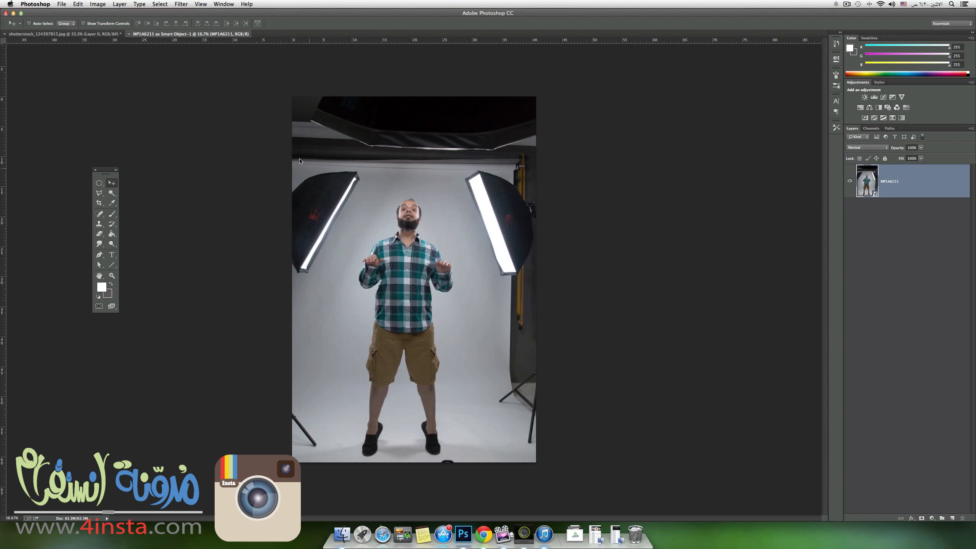
Select the whole studio background around the standing man with the Quick Selection tool.
{"action": "left_click", "coordinate": [112, 193]}
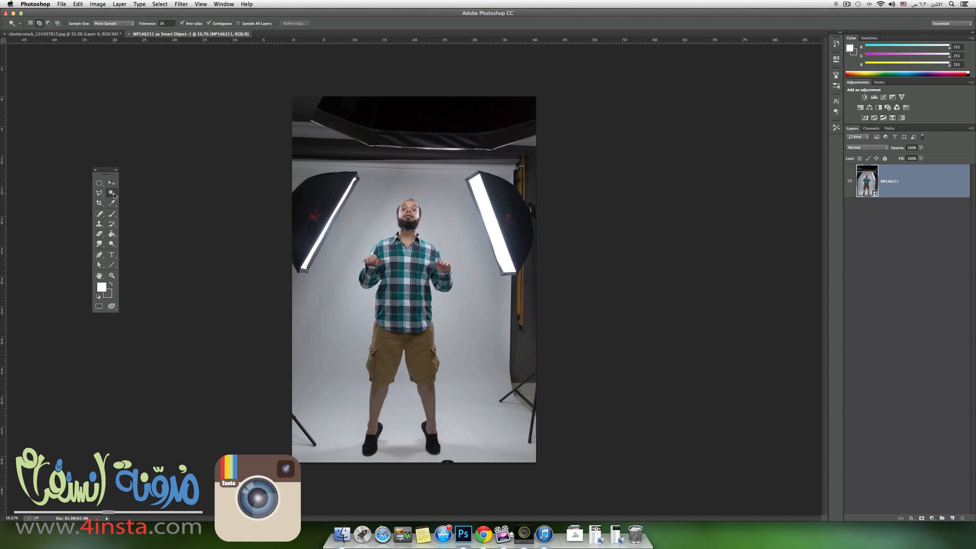
{"action": "left_click", "coordinate": [146, 191]}
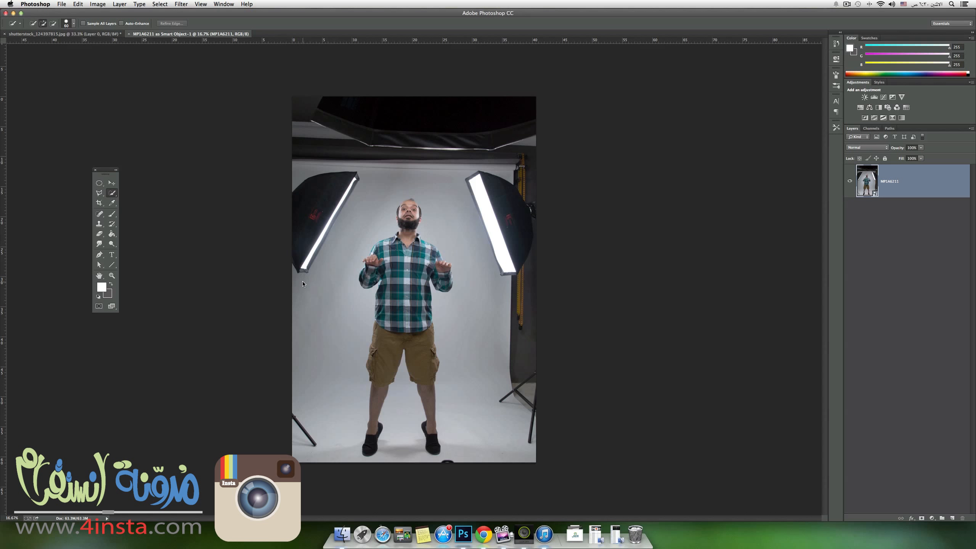
{"action": "left_click_drag", "start_coordinate": [302, 283], "coordinate": [311, 230]}
{"action": "mouse_move", "coordinate": [315, 159]}
{"action": "left_mouse_down"}
{"action": "mouse_move", "coordinate": [338, 116]}
{"action": "mouse_move", "coordinate": [507, 119]}
{"action": "mouse_move", "coordinate": [511, 429]}
{"action": "mouse_move", "coordinate": [520, 431]}
{"action": "left_mouse_up"}
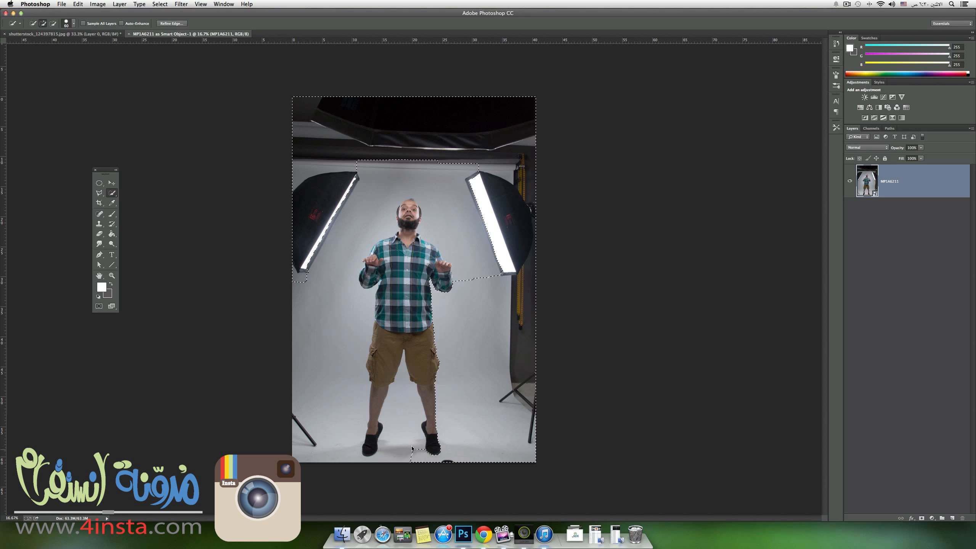
{"action": "mouse_move", "coordinate": [411, 420]}
{"action": "left_mouse_down"}
{"action": "mouse_move", "coordinate": [373, 458]}
{"action": "mouse_move", "coordinate": [286, 377]}
{"action": "left_mouse_up"}
Subtract any parts of the man's head, hands and body caught in the background selection.
{"action": "key", "text": "alt+super"}
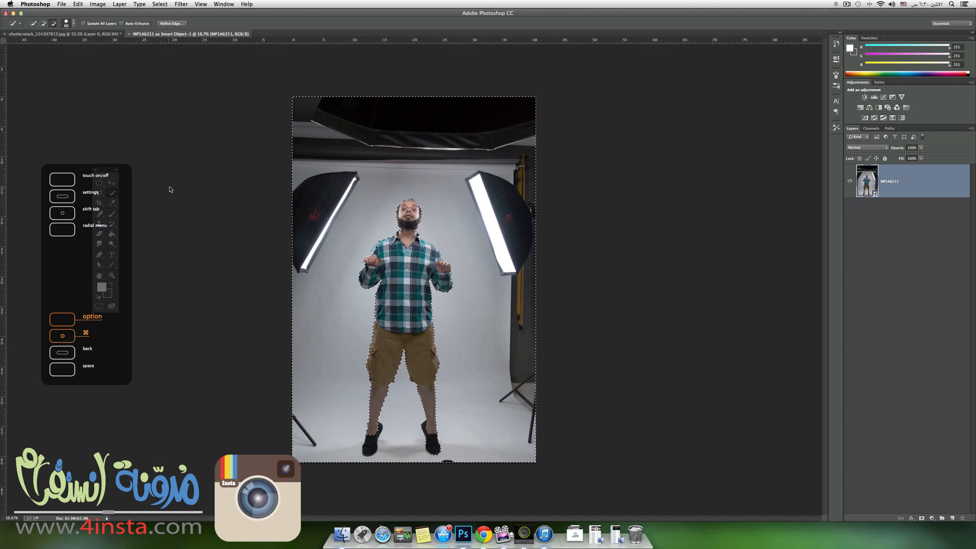
{"action": "key", "text": "alt"}
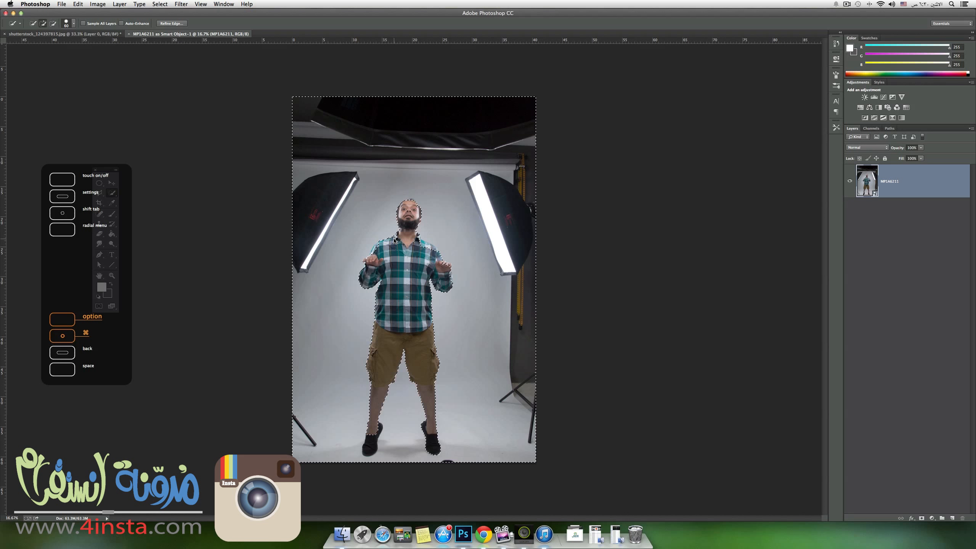
{"action": "key", "text": "alt"}
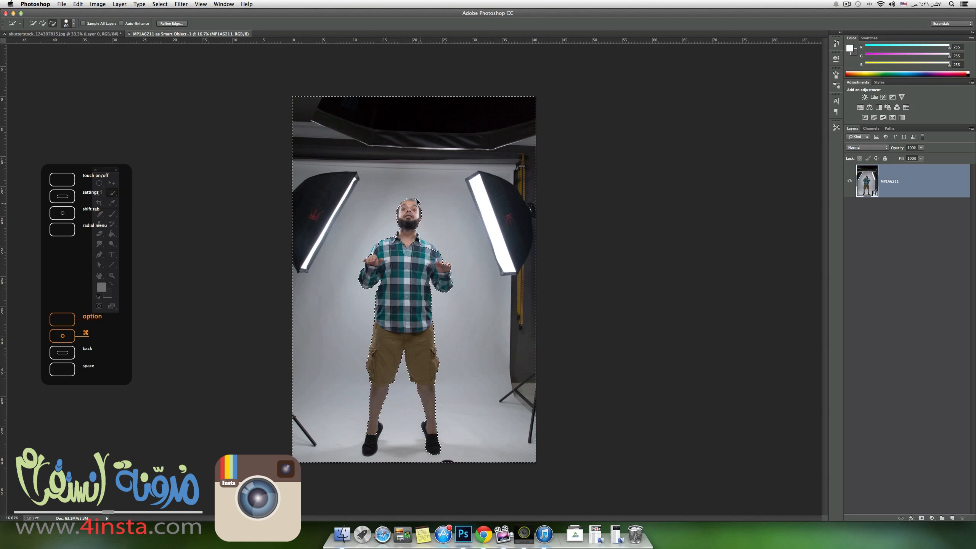
{"action": "key", "text": "alt"}
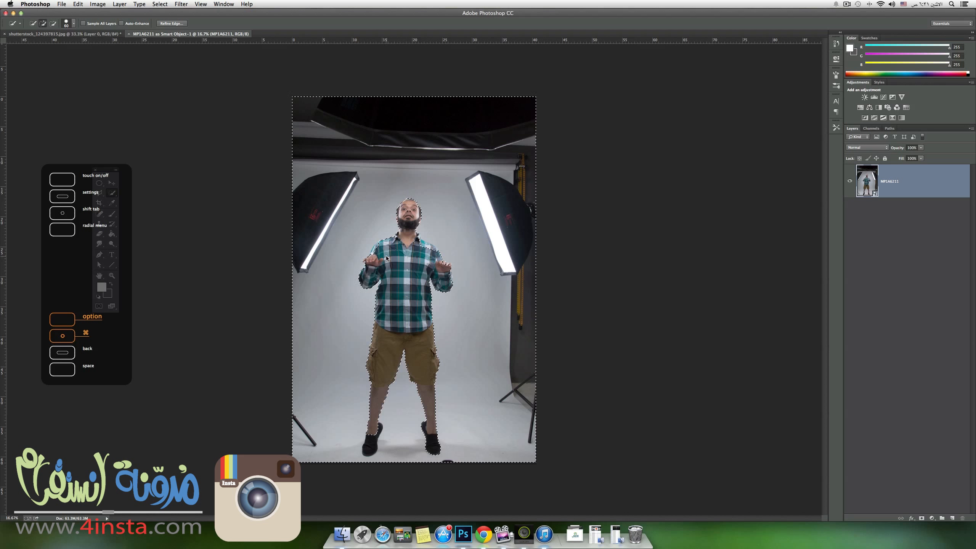
{"action": "key", "text": "alt"}
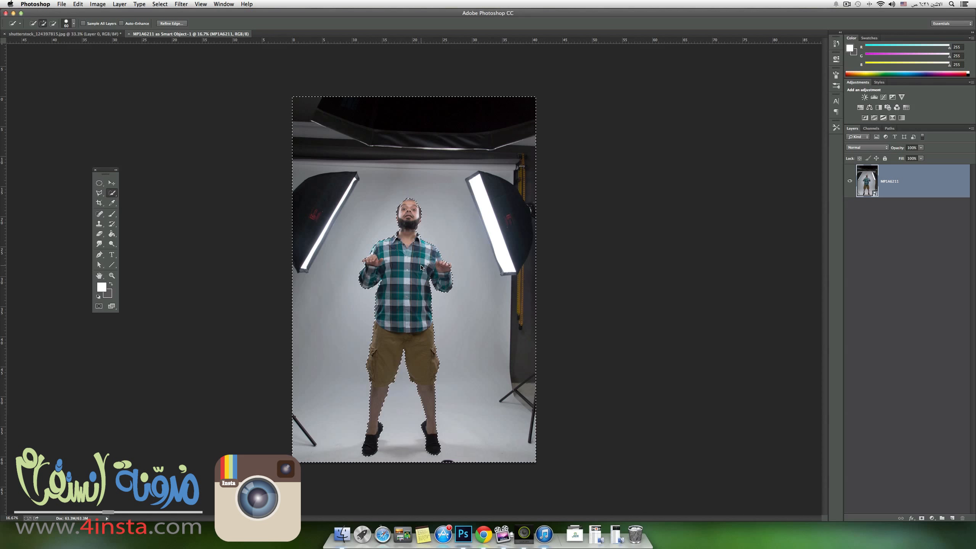
Refine the selection edge around the man's head and upper body using a smaller Quick Selection brush.
{"action": "key", "text": "super+plus"}
{"action": "key", "text": "super+plus"}
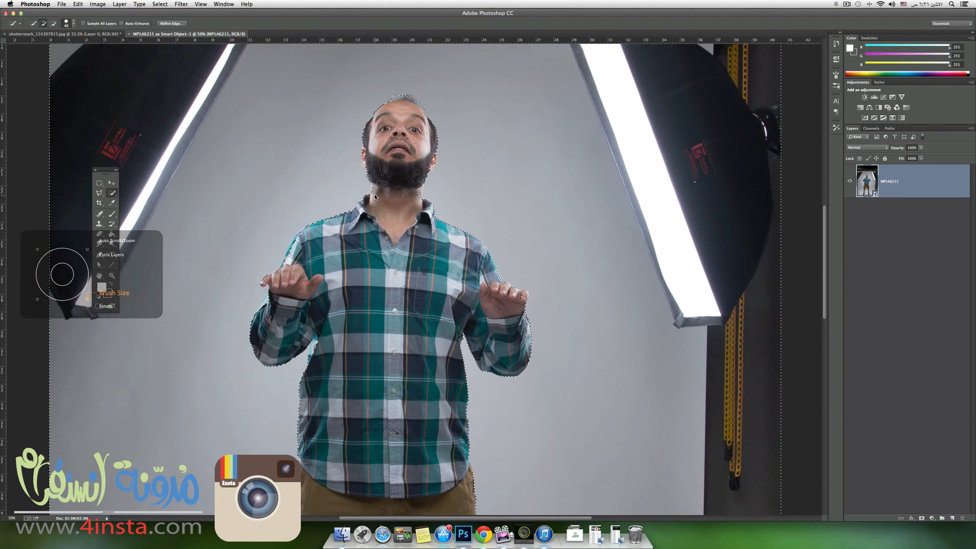
{"action": "key", "text": "bracketleft"}
{"action": "key", "text": "bracketleft"}
{"action": "key", "text": "bracketleft"}
{"action": "key", "text": "bracketleft"}
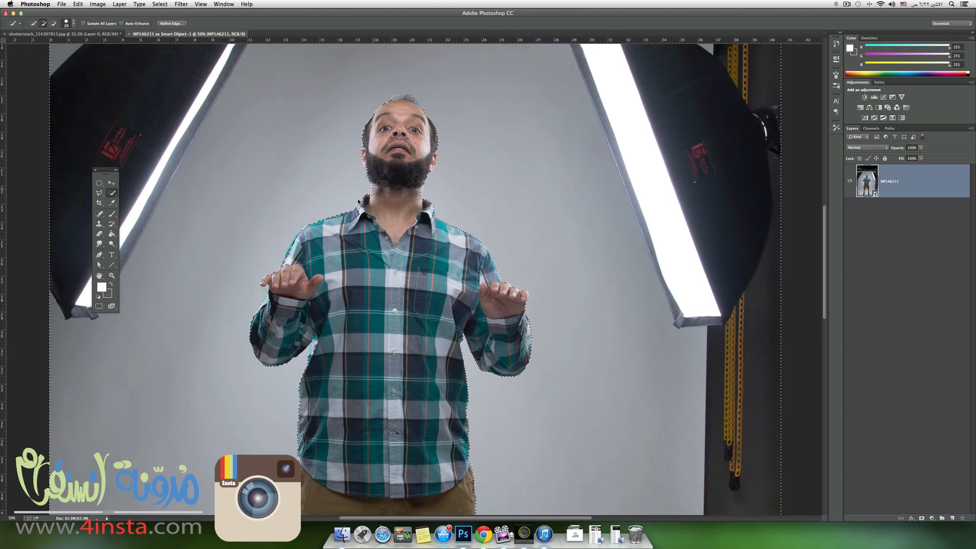
{"action": "key", "text": "alt"}
{"action": "key", "text": "alt"}
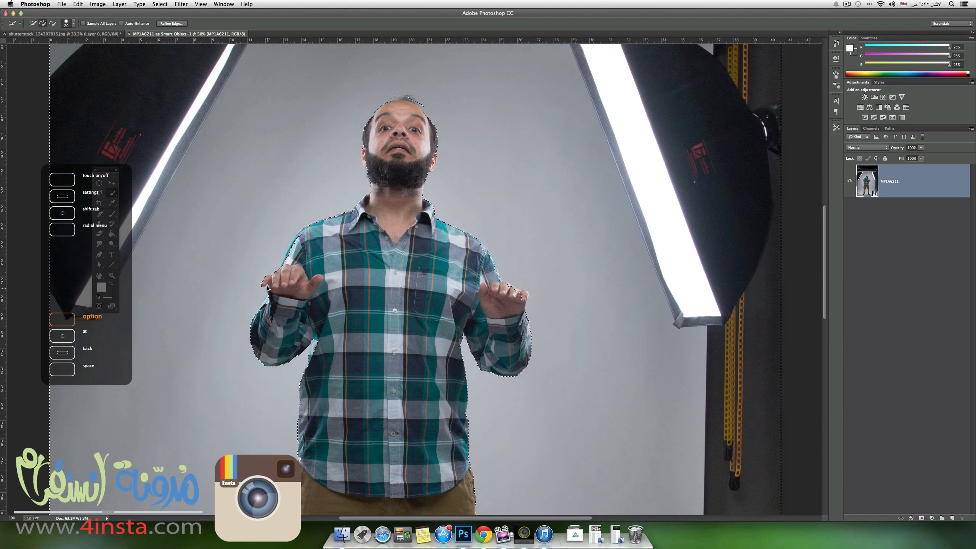
{"action": "key", "text": "alt"}
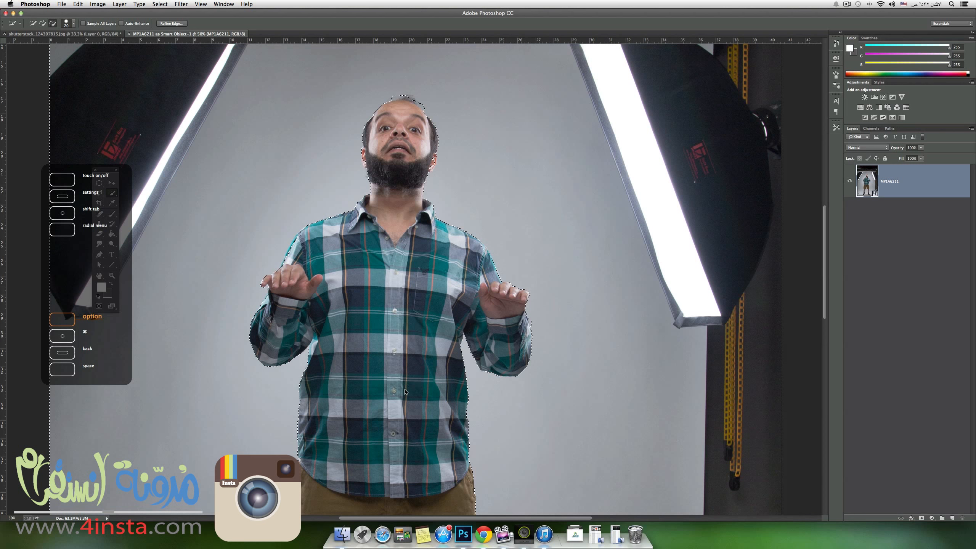
Clean up the selection edge along the man's legs and shoes, and recheck the outline around his head.
{"action": "key", "text": "space"}
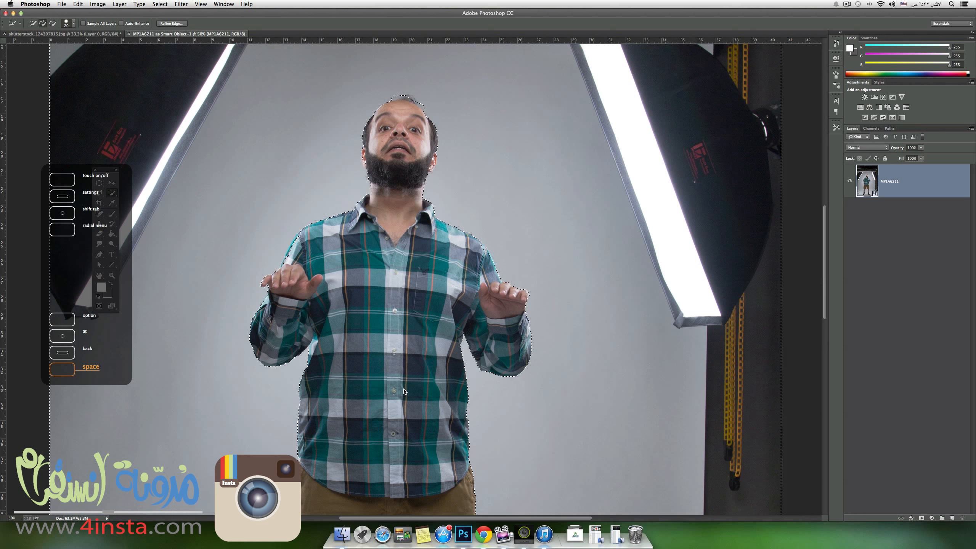
{"action": "left_click_drag", "start_coordinate": [404, 391], "coordinate": [433, 126]}
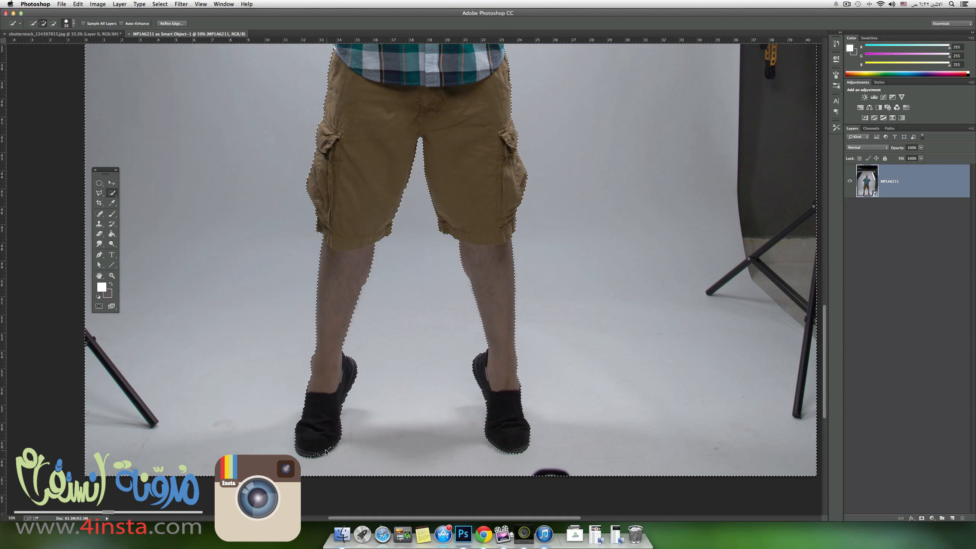
{"action": "key", "text": "alt"}
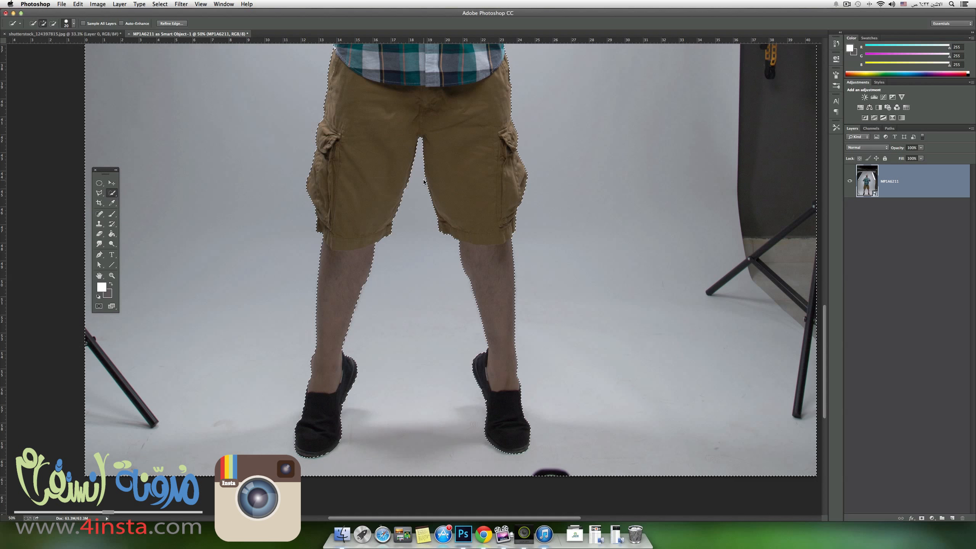
{"action": "key", "text": "super+d"}
{"action": "left_click_drag", "start_coordinate": [404, 337], "coordinate": [384, 454]}
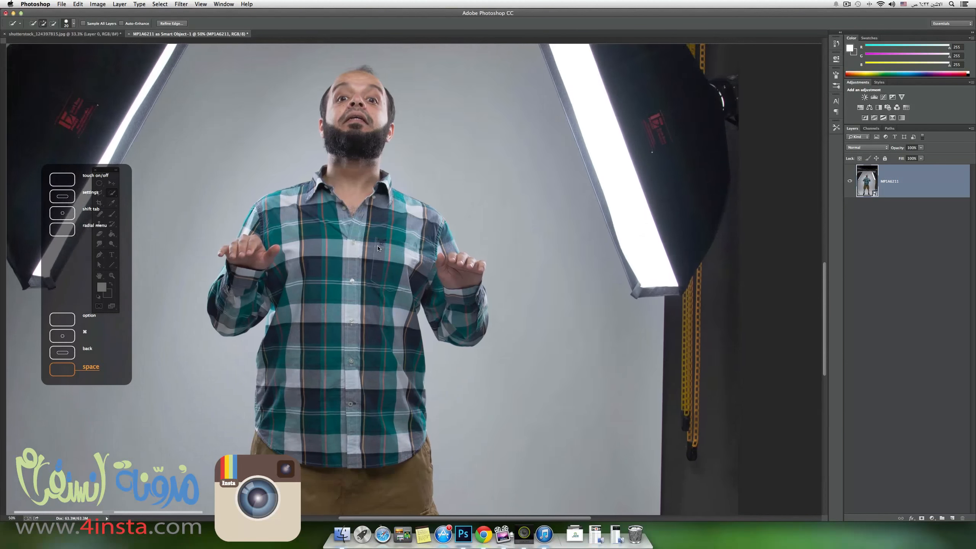
{"action": "left_click_drag", "start_coordinate": [388, 104], "coordinate": [398, 202]}
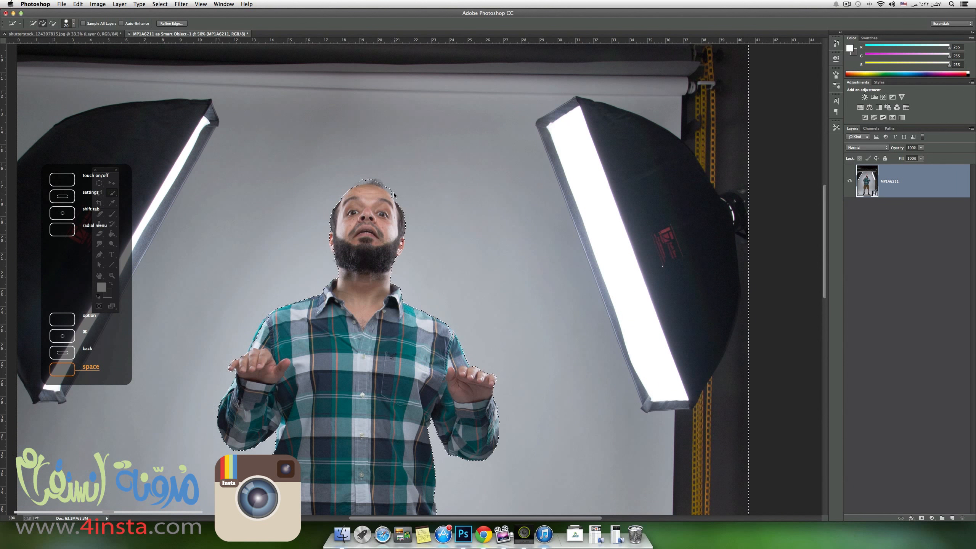
Subtract the remaining hair at the crown of the man's head from the background selection.
{"action": "key", "text": "alt"}
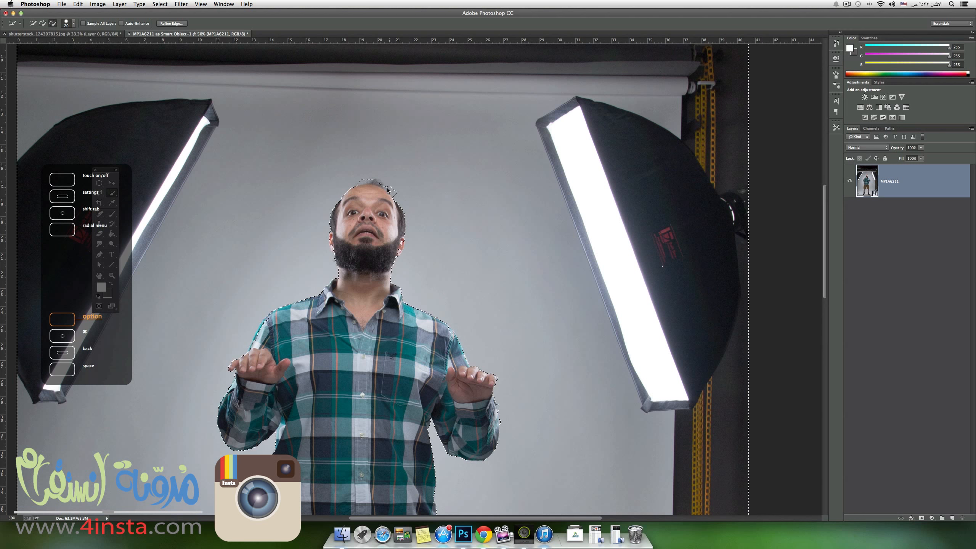
{"action": "left_click", "coordinate": [393, 191], "text": "alt"}
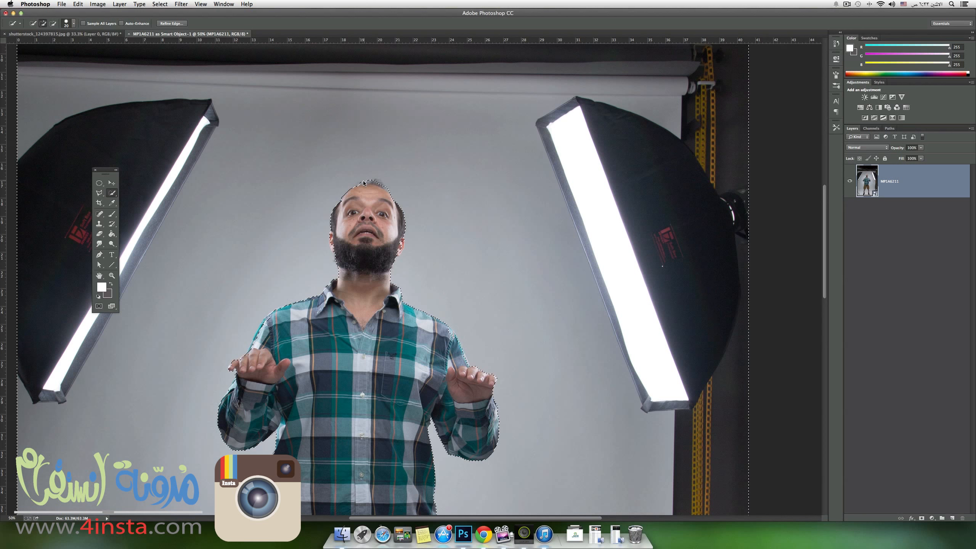
{"action": "key", "text": "alt"}
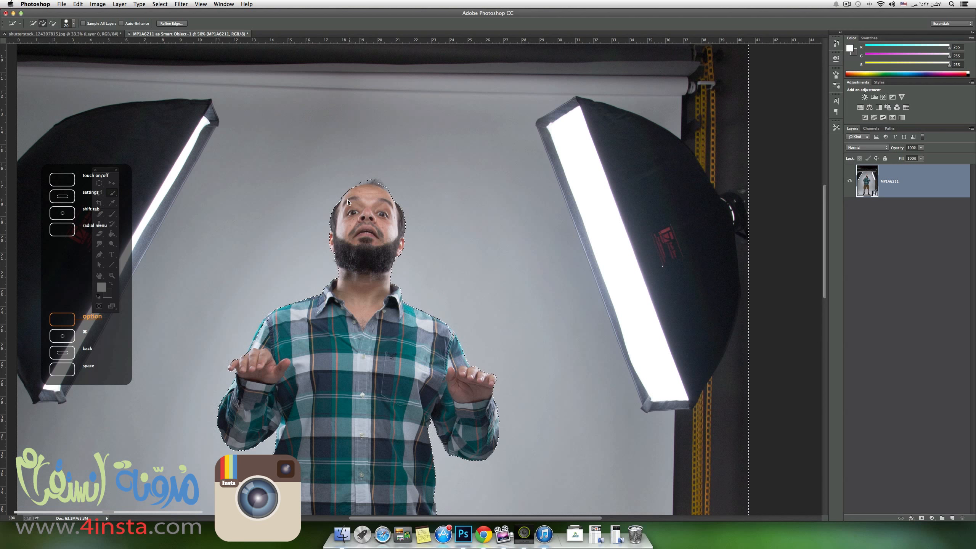
{"action": "key", "text": "alt"}
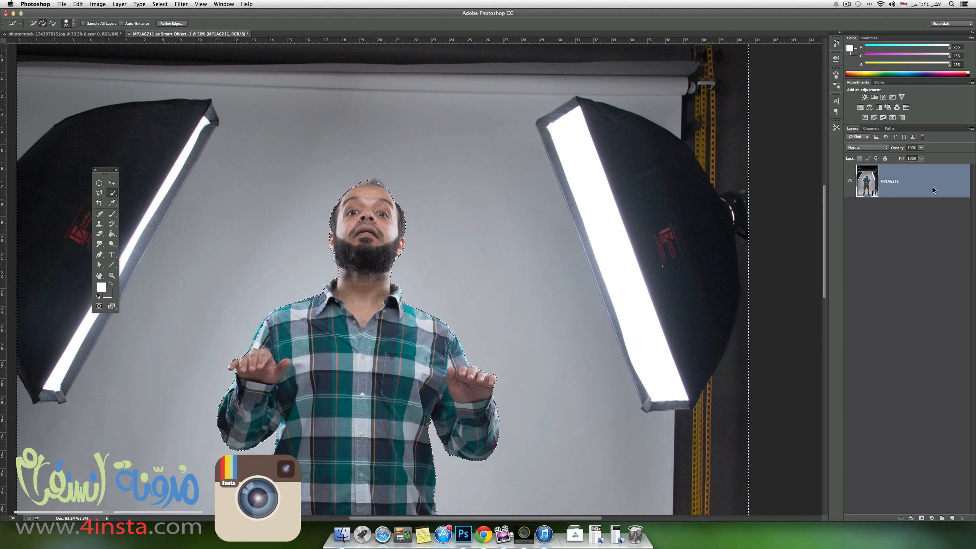
Invert the background selection so that the man's whole figure is selected instead.
{"action": "key", "text": "super+minus"}
{"action": "key", "text": "super+minus"}
{"action": "key", "text": "super+minus"}
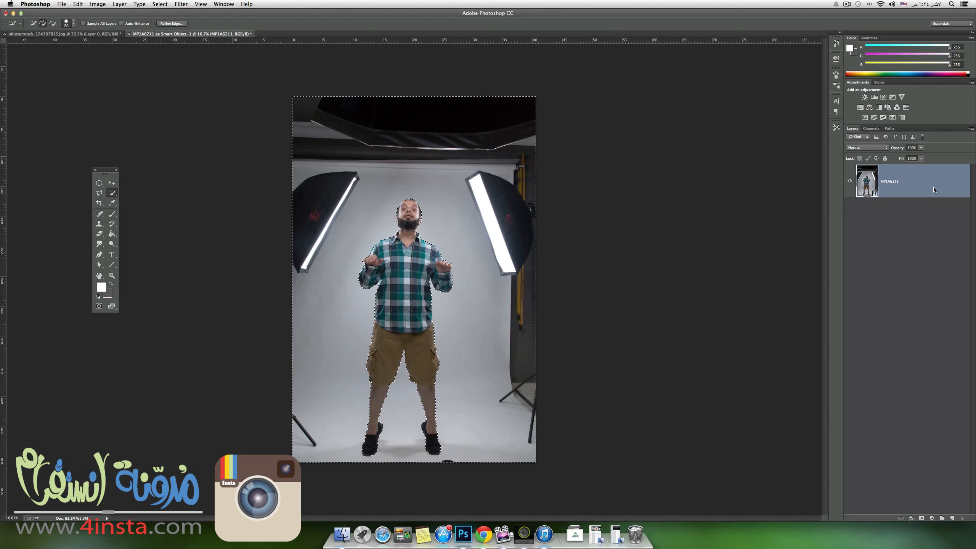
{"action": "key", "text": "shift+super+i"}
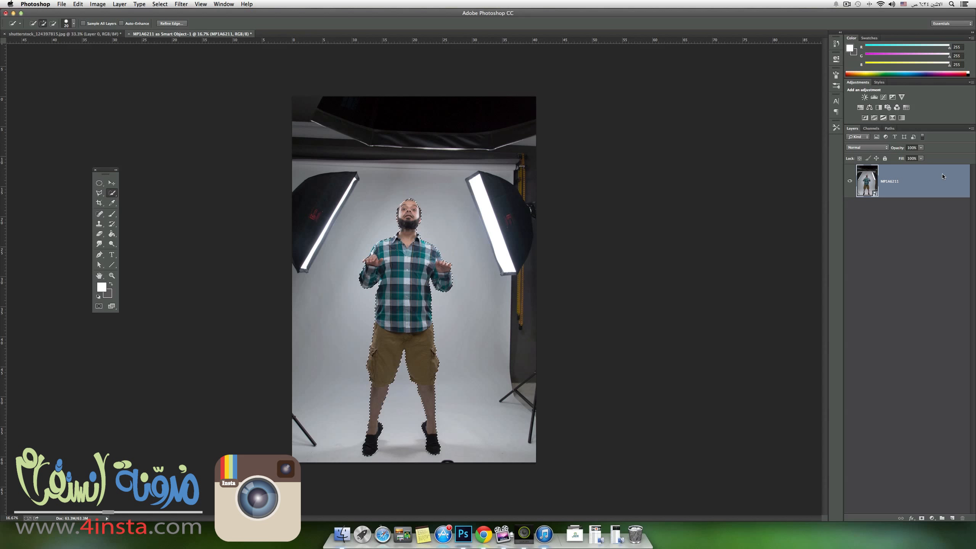
Duplicate the photo layer and hide the original layer beneath it.
{"action": "left_click_drag", "start_coordinate": [949, 191], "coordinate": [953, 519]}
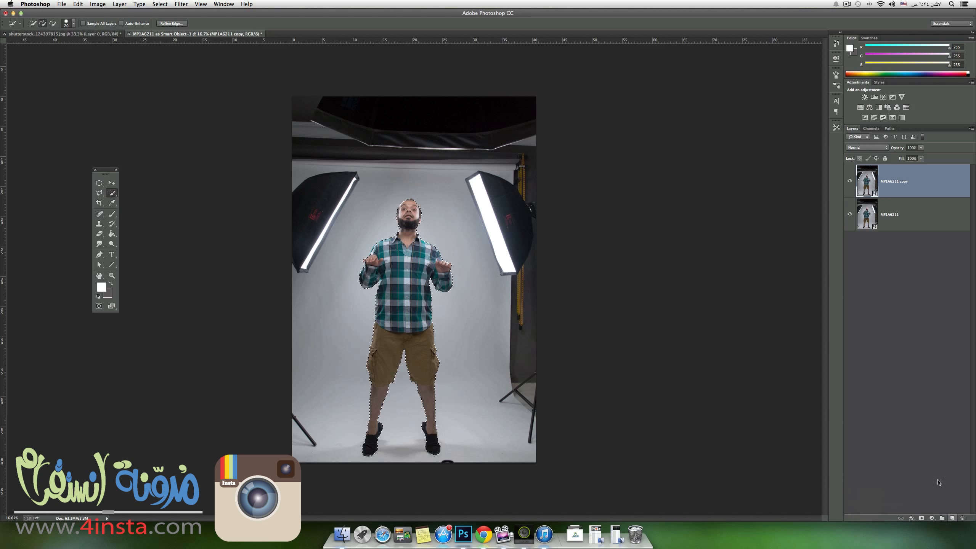
{"action": "left_click", "coordinate": [851, 214]}
Start Refine Edge on the man's selection and brush over the hair edge on top of his head with an enlarged radius brush.
{"action": "scroll", "coordinate": [418, 225], "scroll_direction": "up", "scroll_amount": 3}
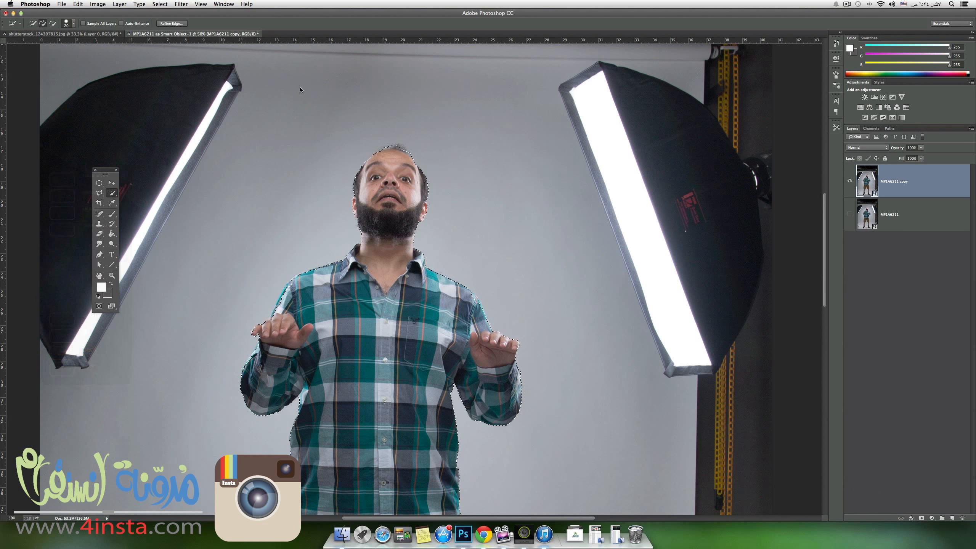
{"action": "left_click", "coordinate": [172, 23]}
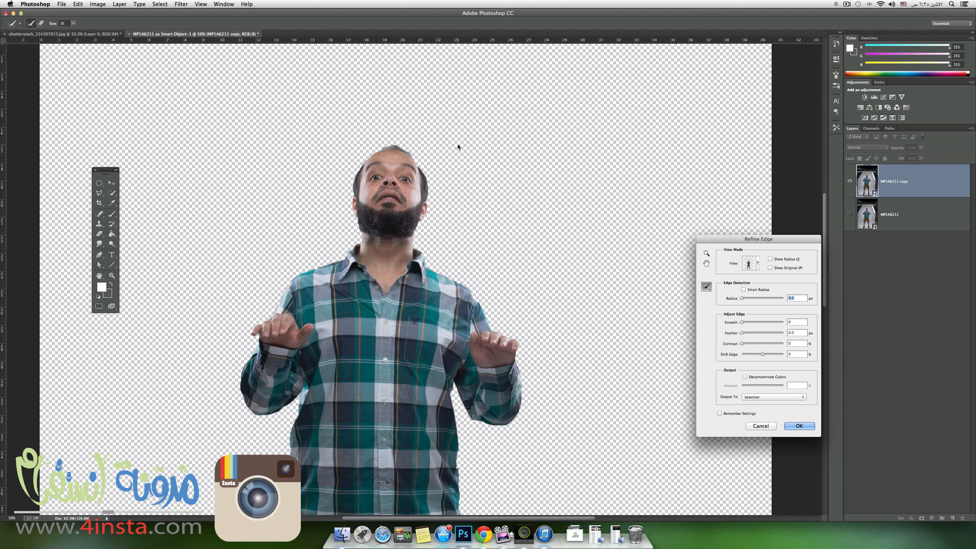
{"action": "key", "text": "bracketright"}
{"action": "key", "text": "bracketright"}
{"action": "key", "text": "bracketright"}
{"action": "key", "text": "bracketright"}
{"action": "key", "text": "bracketright"}
{"action": "key", "text": "bracketright"}
{"action": "key", "text": "bracketright"}
{"action": "key", "text": "bracketright"}
{"action": "key", "text": "bracketright"}
{"action": "key", "text": "bracketright"}
{"action": "key", "text": "bracketright"}
{"action": "key", "text": "bracketleft"}
{"action": "mouse_move", "coordinate": [498, 113]}
{"action": "left_mouse_down"}
{"action": "mouse_move", "coordinate": [431, 145]}
{"action": "mouse_move", "coordinate": [349, 158]}
{"action": "left_mouse_up"}
Enable Smart Radius with a 3.1 px radius and set the edge contrast to 25%.
{"action": "left_click", "coordinate": [744, 289]}
{"action": "left_click_drag", "start_coordinate": [742, 300], "coordinate": [749, 302]}
{"action": "left_click_drag", "start_coordinate": [742, 344], "coordinate": [753, 344]}
Output the refined selection to a new layer with a layer mask, leaving Decontaminate Colors off.
{"action": "left_click", "coordinate": [757, 378]}
{"action": "left_click", "coordinate": [757, 379]}
{"action": "left_click", "coordinate": [756, 380]}
{"action": "left_click", "coordinate": [757, 380]}
{"action": "left_click", "coordinate": [755, 400]}
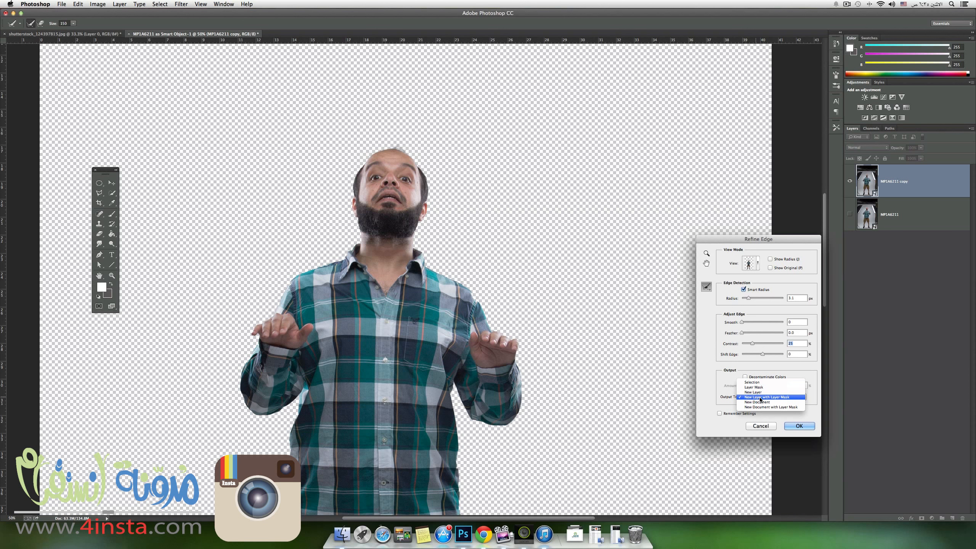
{"action": "left_click", "coordinate": [785, 398]}
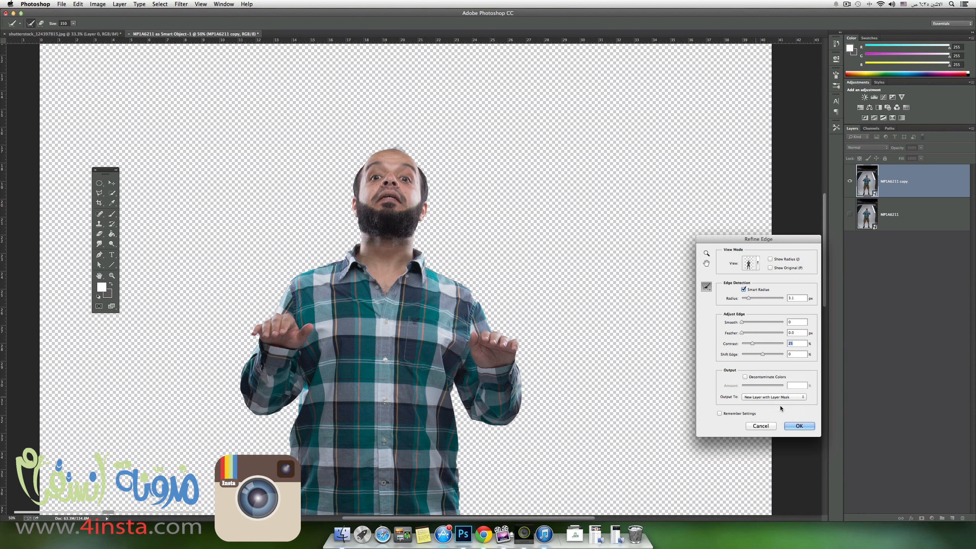
{"action": "left_click", "coordinate": [795, 426]}
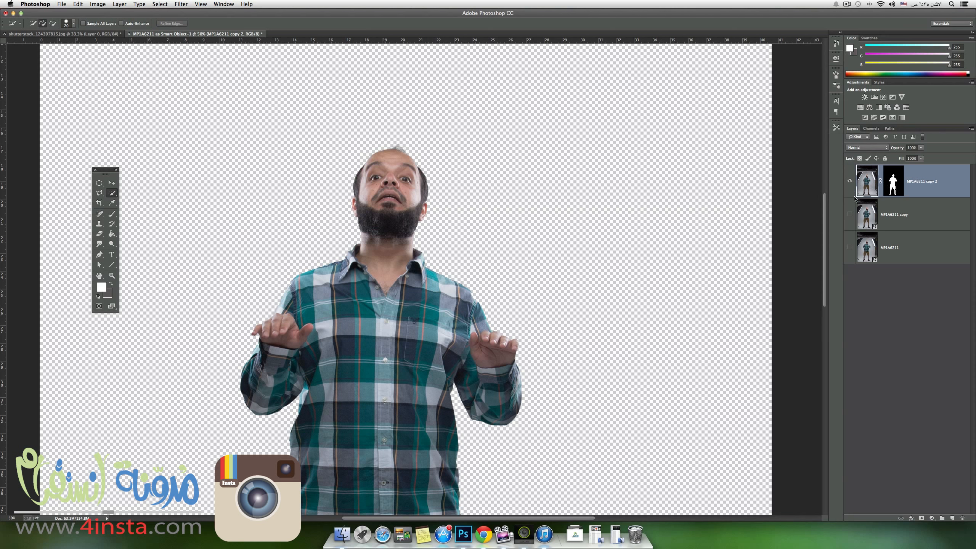
Compare the man's cut-out with the unmasked photo by turning the new layer mask off and on.
{"action": "left_click", "coordinate": [897, 187], "text": "shift"}
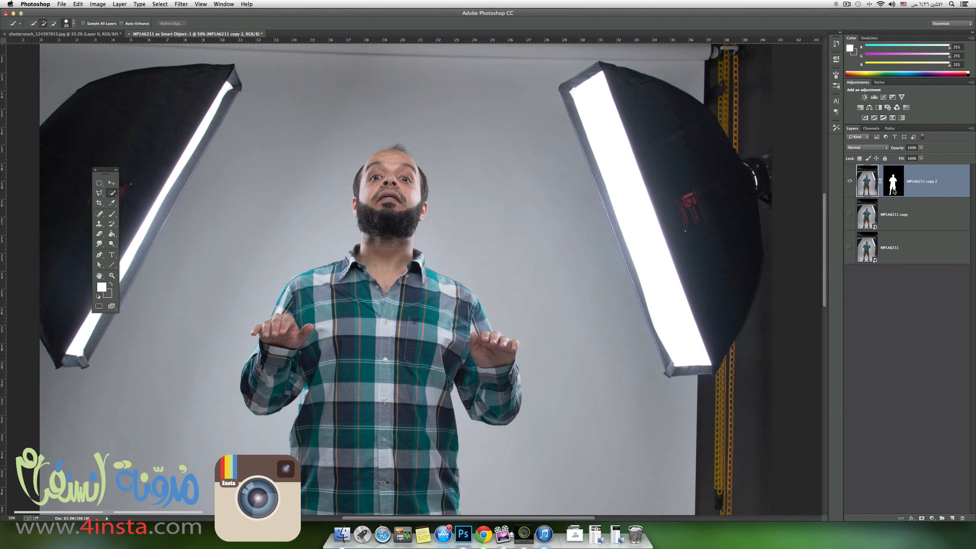
{"action": "left_click", "coordinate": [894, 191], "text": "shift"}
{"action": "left_click", "coordinate": [894, 191], "text": "shift"}
{"action": "left_click", "coordinate": [894, 191], "text": "shift"}
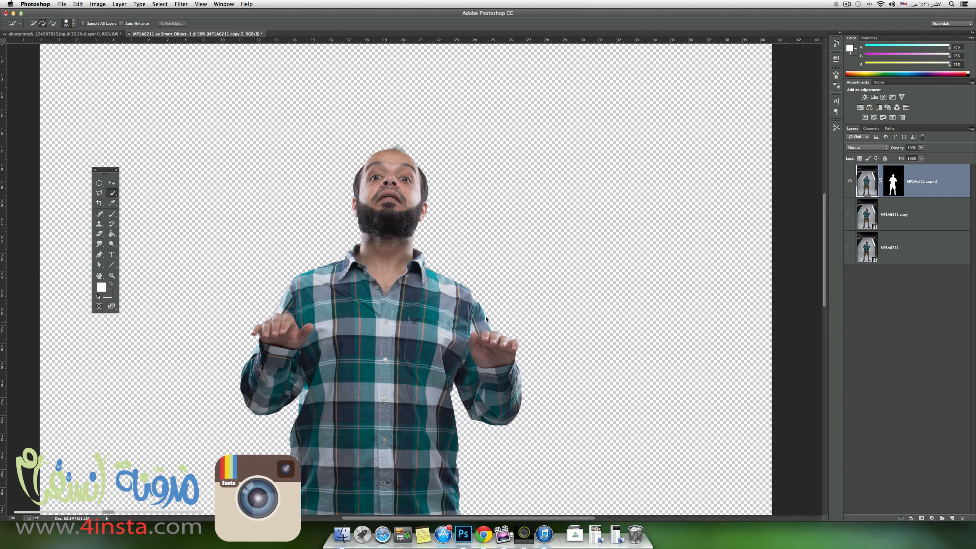
Switch to the Brush tool with white as the foreground colour and reduce the brush size to 40 px.
{"action": "scroll", "coordinate": [478, 304], "scroll_direction": "up", "scroll_amount": 2}
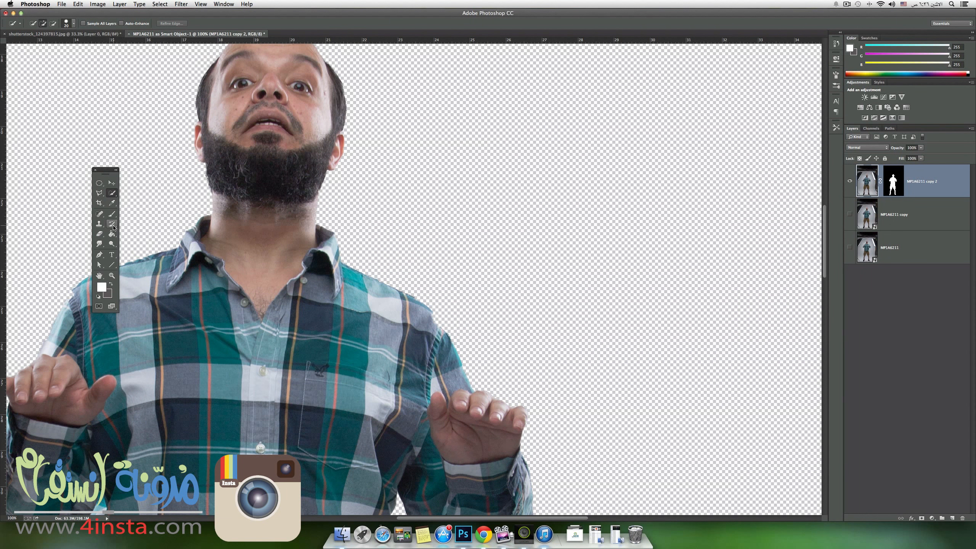
{"action": "key", "text": "b"}
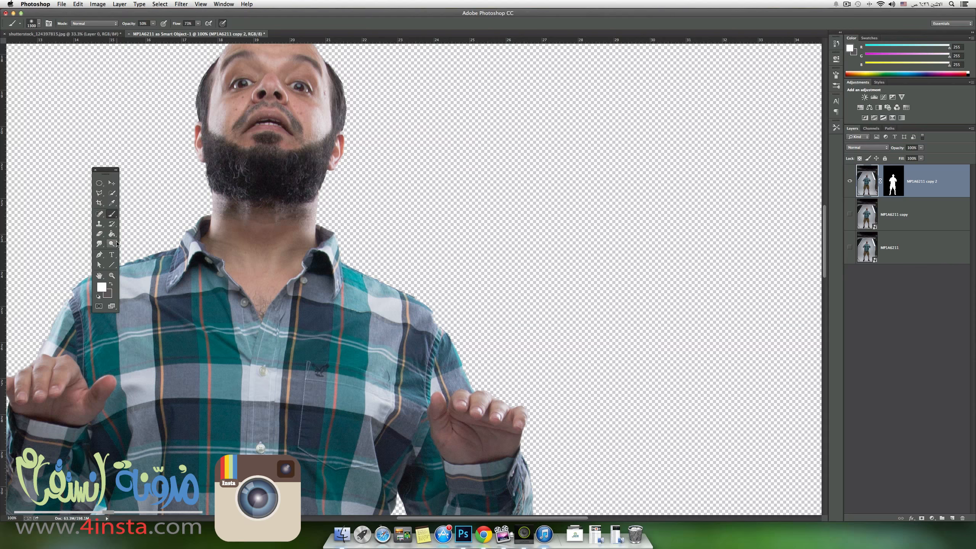
{"action": "key", "text": "x"}
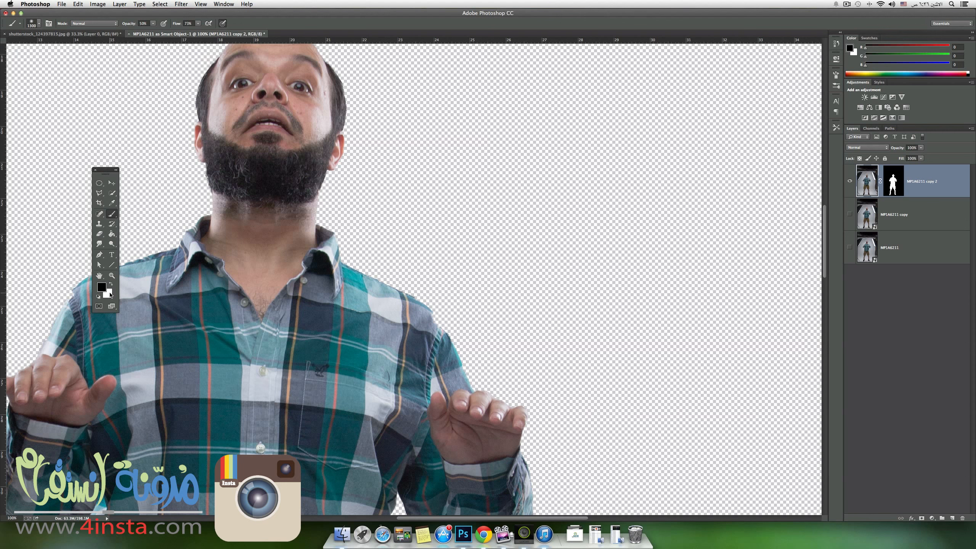
{"action": "key", "text": "x"}
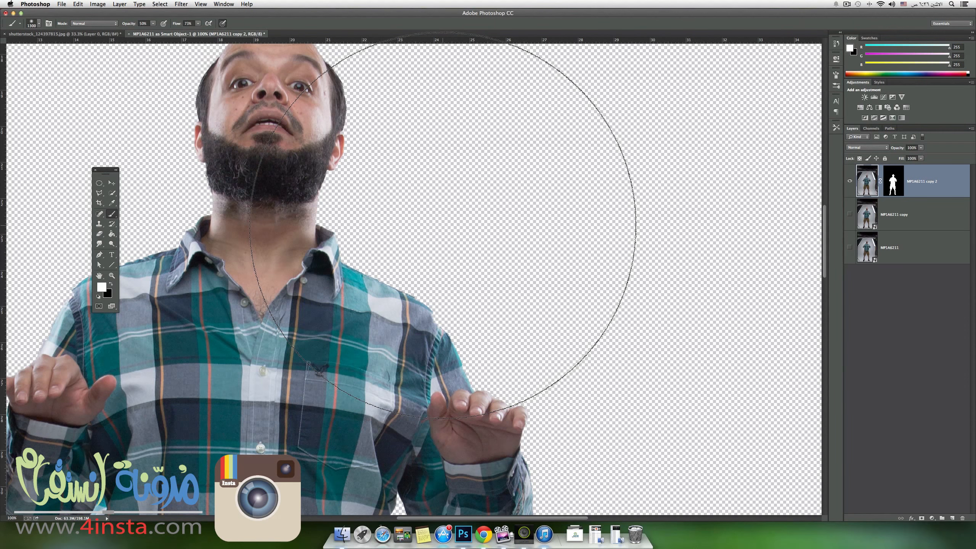
{"action": "key", "text": "bracketleft"}
{"action": "key", "text": "bracketleft"}
{"action": "key", "text": "bracketleft"}
{"action": "key", "text": "bracketleft"}
{"action": "key", "text": "bracketleft"}
{"action": "key", "text": "bracketleft"}
{"action": "key", "text": "bracketleft"}
{"action": "key", "text": "bracketleft"}
{"action": "key", "text": "bracketleft"}
{"action": "key", "text": "bracketleft"}
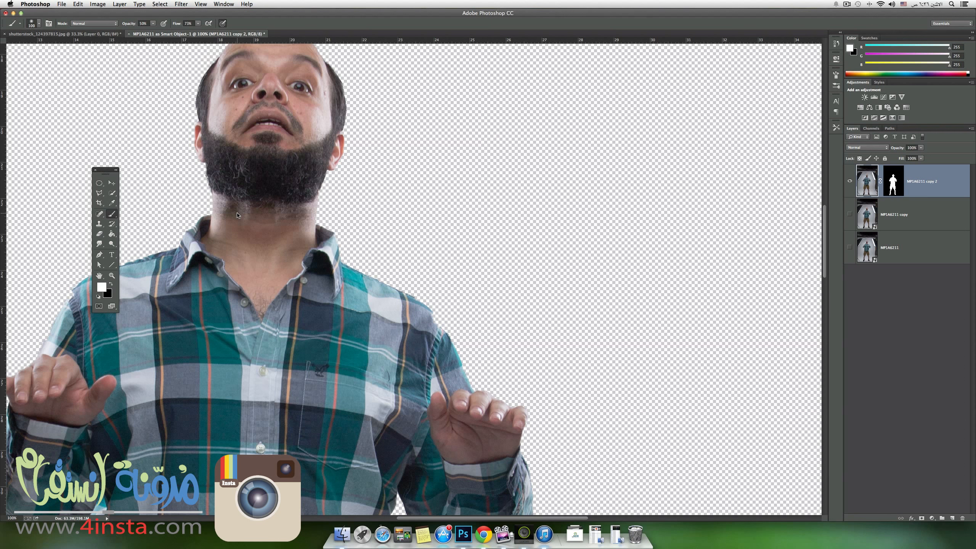
{"action": "key", "text": "bracketleft"}
{"action": "key", "text": "bracketleft"}
{"action": "key", "text": "bracketleft"}
{"action": "key", "text": "bracketleft"}
Choose the soft round brush preset and adjust its hardness.
{"action": "left_click", "coordinate": [39, 24]}
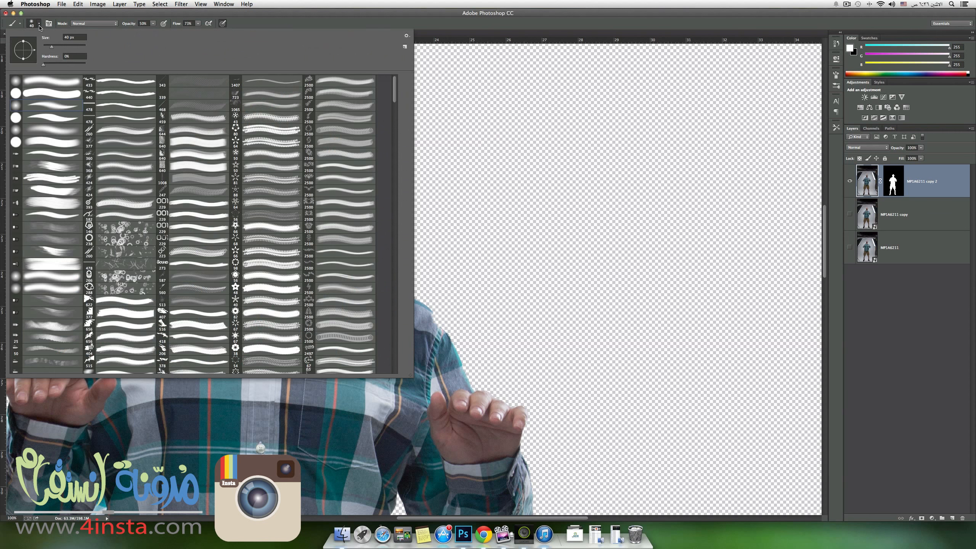
{"action": "left_click", "coordinate": [33, 83]}
{"action": "left_click_drag", "start_coordinate": [57, 65], "coordinate": [56, 68]}
{"action": "left_click", "coordinate": [39, 24]}
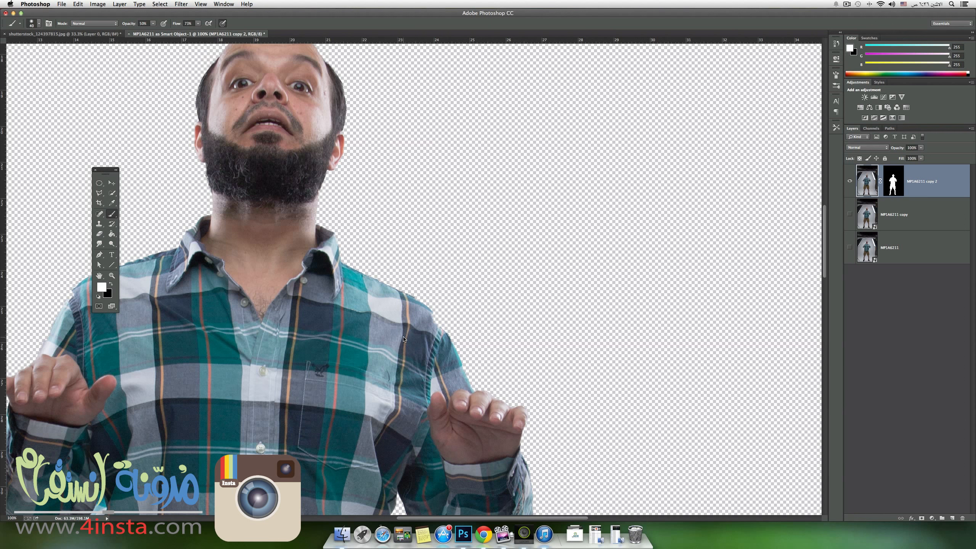
Target the top layer's mask and set up a smaller white brush at 100% opacity.
{"action": "left_click", "coordinate": [899, 191]}
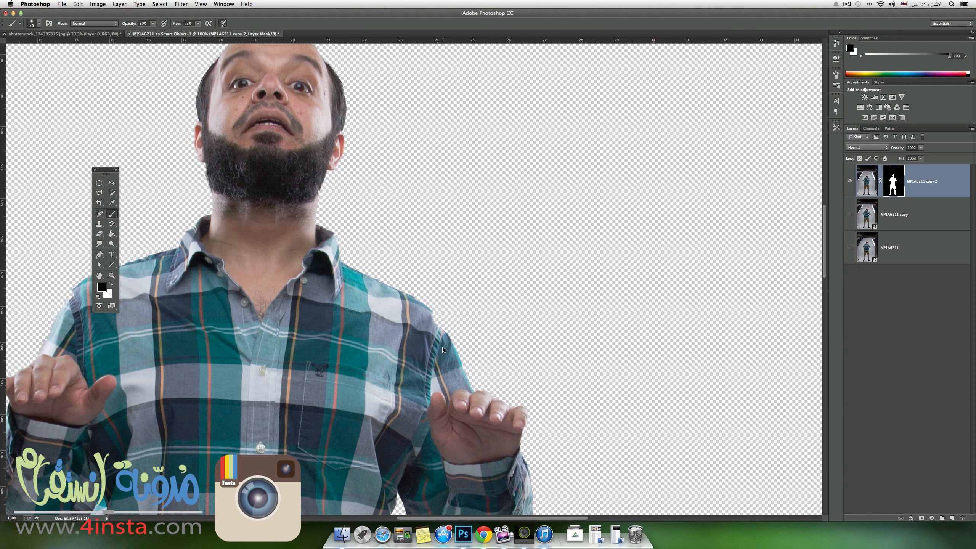
{"action": "key", "text": "x"}
{"action": "left_click_drag", "start_coordinate": [129, 24], "coordinate": [169, 25]}
{"action": "key", "text": "bracketleft"}
{"action": "scroll", "coordinate": [249, 129], "scroll_direction": "up", "scroll_amount": 5}
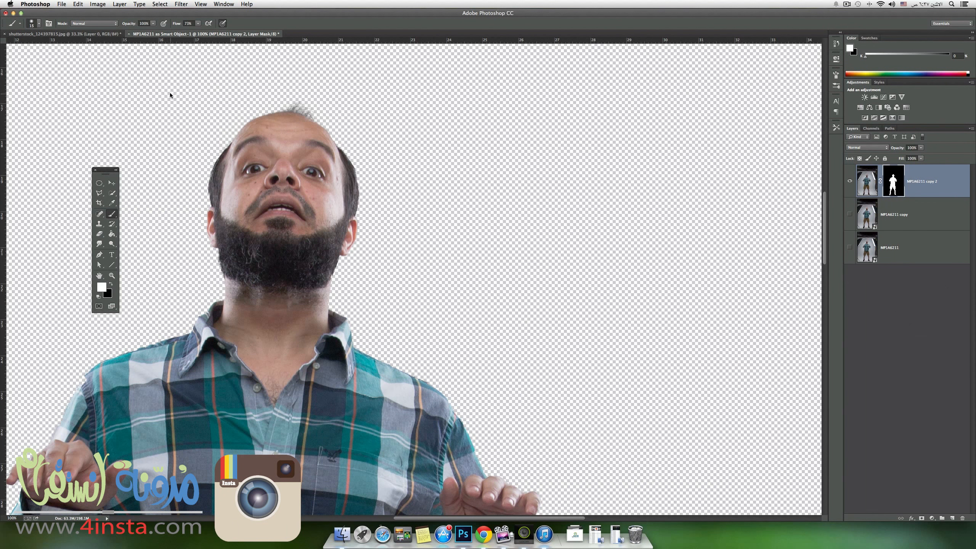
{"action": "left_click_drag", "start_coordinate": [131, 25], "coordinate": [101, 26]}
{"action": "key", "text": "super+minus"}
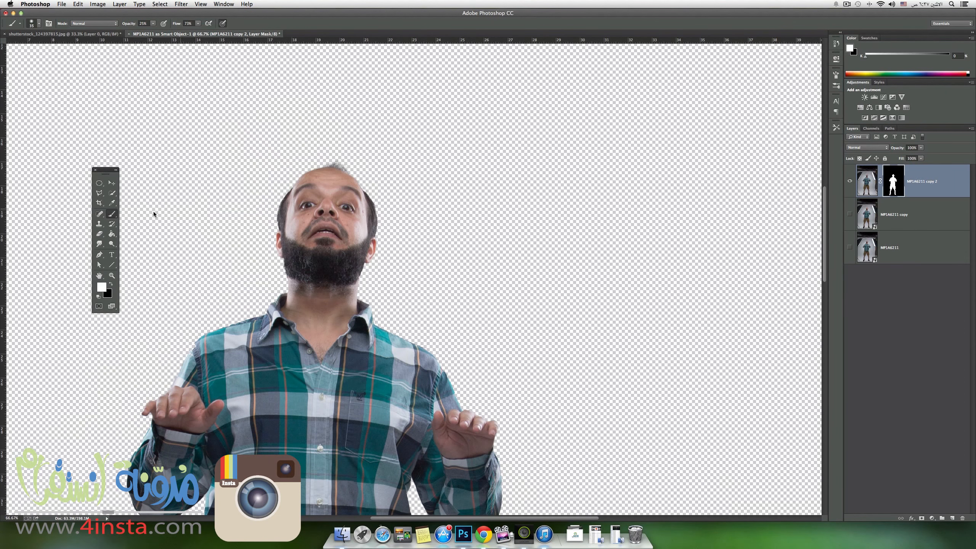
{"action": "key", "text": "0"}
Examine the cut-out edges around the man's head, collar and shoulders, comparing them with the layer mask disabled and re-enabled.
{"action": "key", "text": "super+plus"}
{"action": "key", "text": "super+plus"}
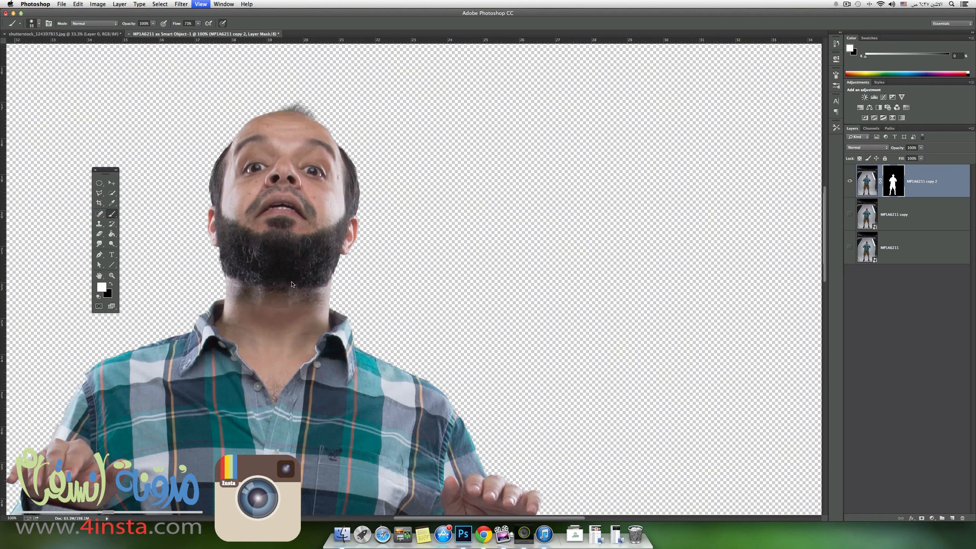
{"action": "key", "text": "super+minus"}
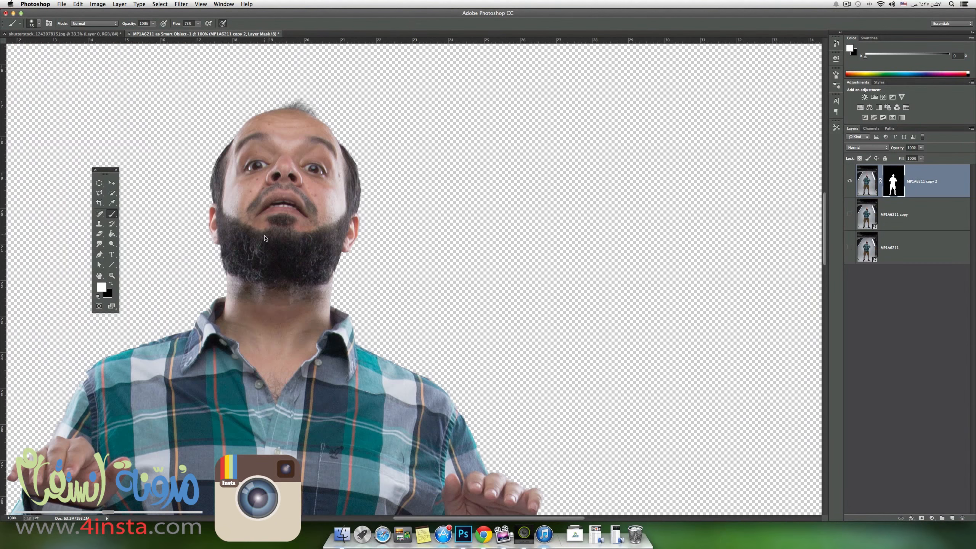
{"action": "left_click_drag", "start_coordinate": [257, 227], "coordinate": [386, 208]}
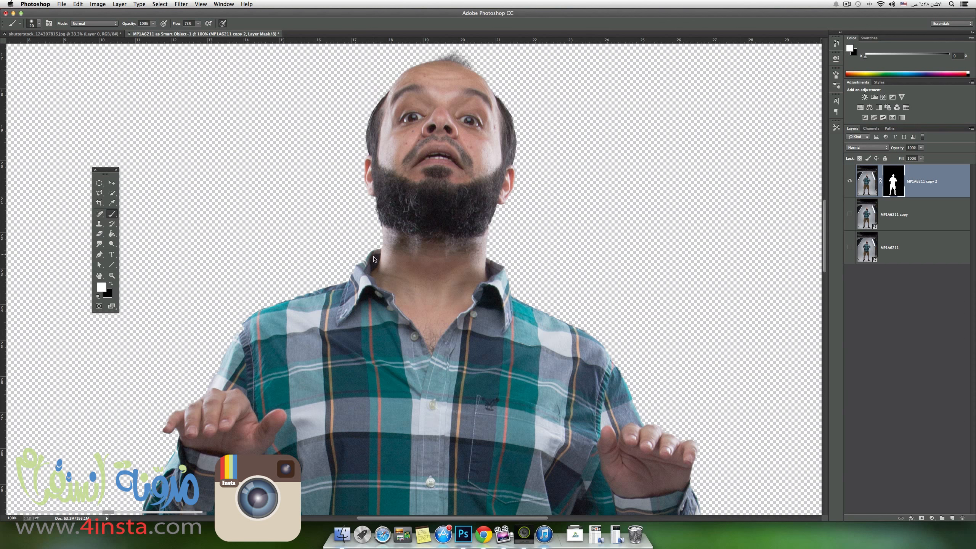
{"action": "scroll", "coordinate": [377, 260], "scroll_direction": "down", "scroll_amount": 3}
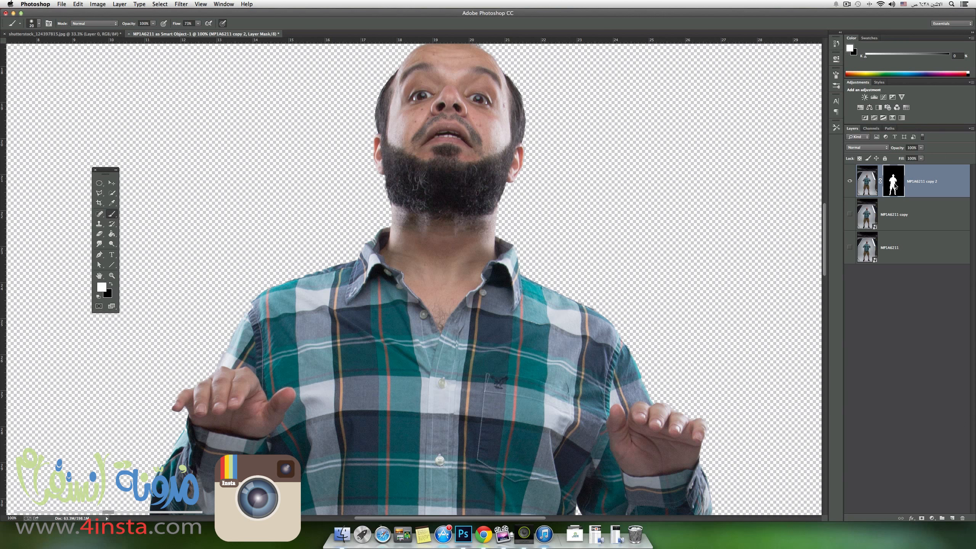
{"action": "left_click", "coordinate": [896, 186], "text": "shift"}
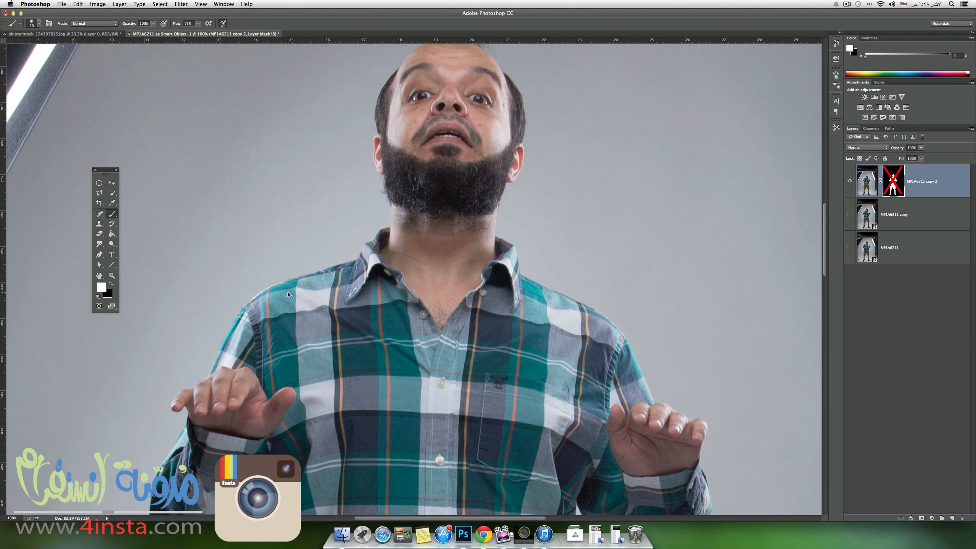
{"action": "left_click", "coordinate": [903, 181], "text": "shift"}
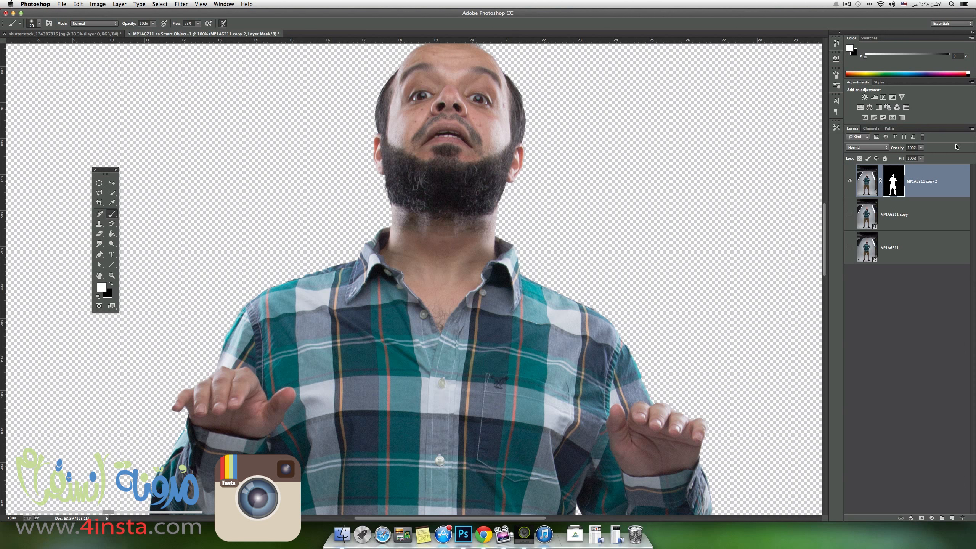
{"action": "left_click", "coordinate": [894, 177], "text": "shift"}
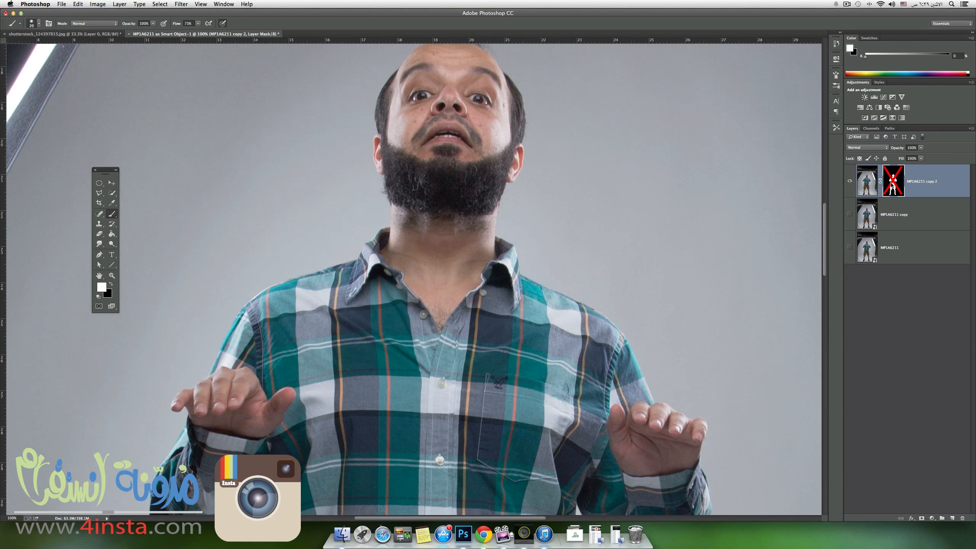
{"action": "left_click", "coordinate": [894, 184], "text": "shift"}
Examine the cut-out edges of the shirt, sleeve and shoe along the man's right side at higher magnification.
{"action": "key", "text": "space"}
{"action": "left_click_drag", "start_coordinate": [338, 402], "coordinate": [418, 294]}
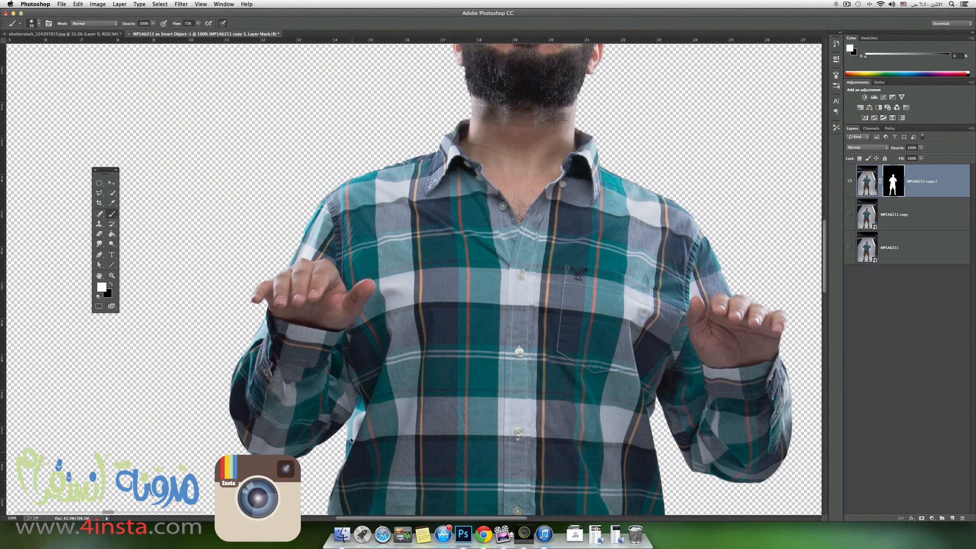
{"action": "left_click_drag", "start_coordinate": [353, 441], "coordinate": [362, 313]}
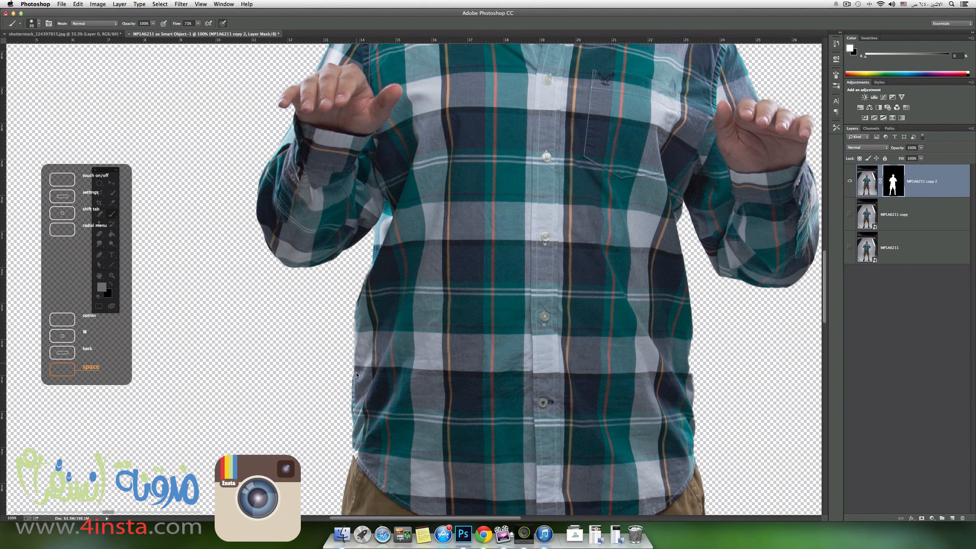
{"action": "key", "text": "x"}
{"action": "key", "text": "x"}
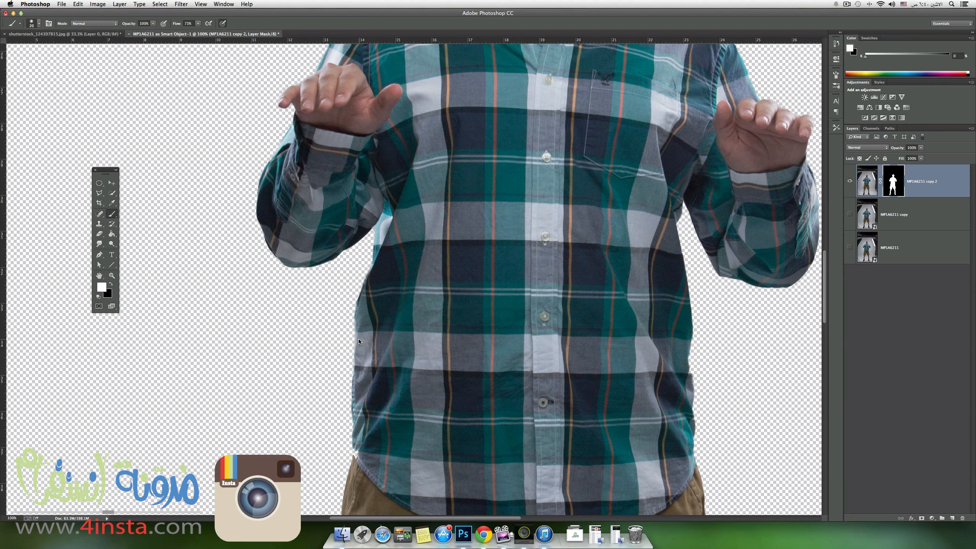
{"action": "key", "text": "super+plus"}
{"action": "key", "text": "super+plus"}
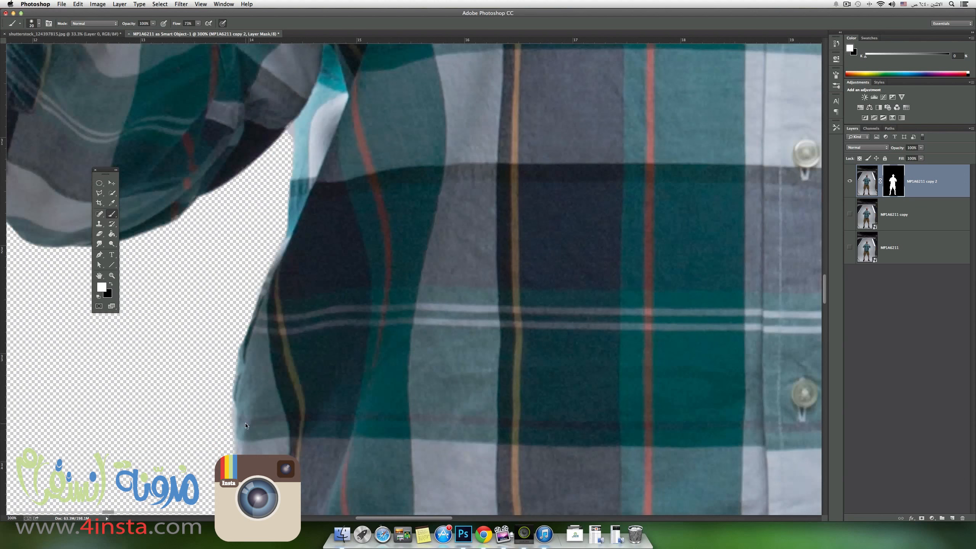
{"action": "left_click_drag", "start_coordinate": [251, 514], "coordinate": [308, 445]}
{"action": "left_click_drag", "start_coordinate": [327, 400], "coordinate": [348, 353]}
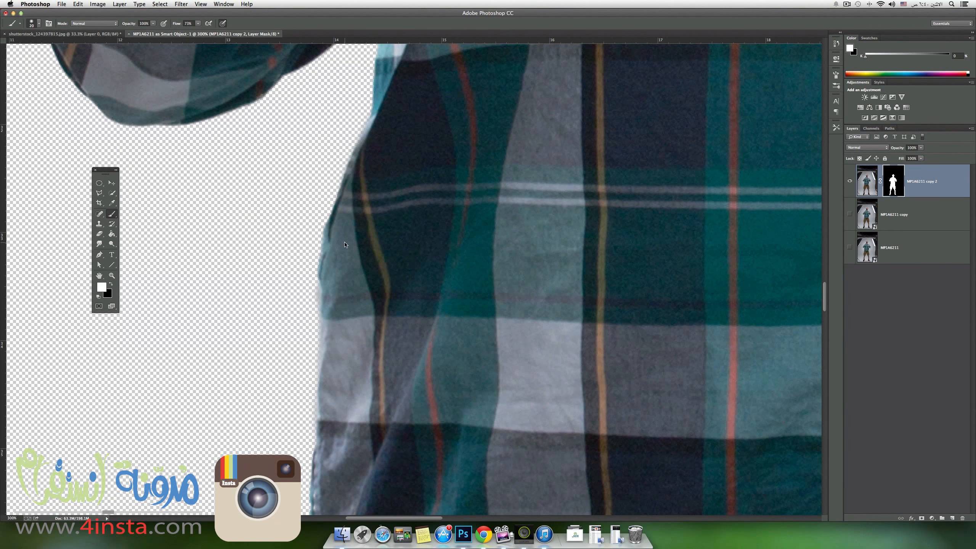
{"action": "left_click_drag", "start_coordinate": [345, 269], "coordinate": [365, 227]}
{"action": "key", "text": "super+minus"}
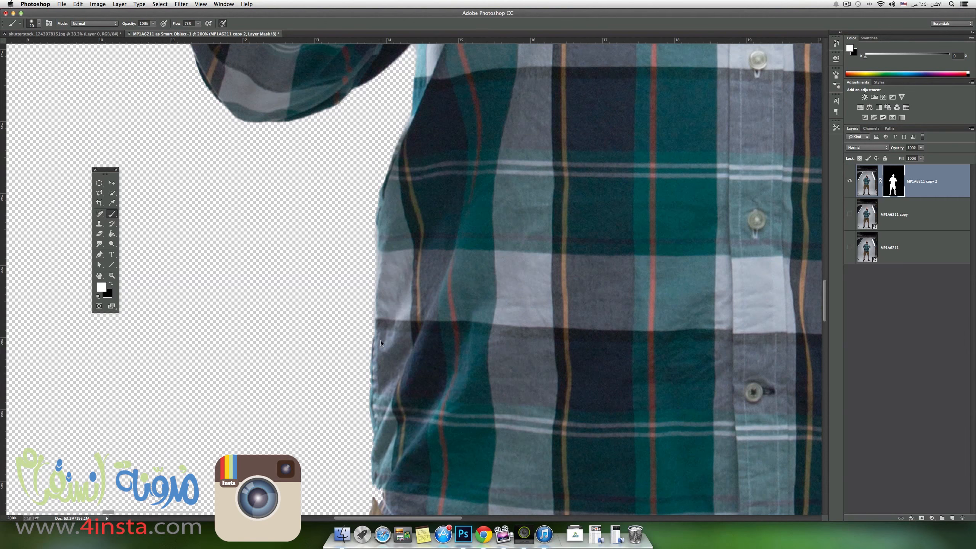
{"action": "scroll", "coordinate": [421, 426], "scroll_direction": "down", "scroll_amount": 5}
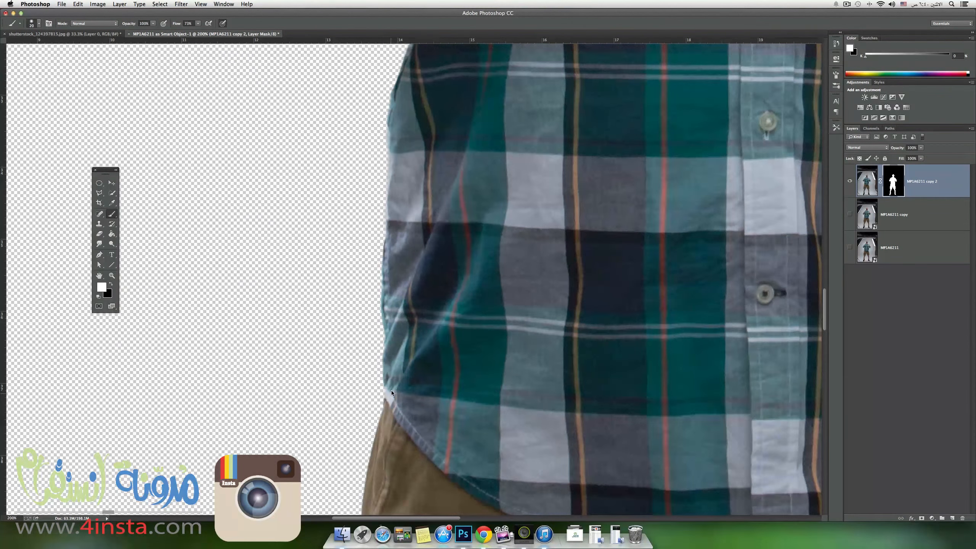
{"action": "scroll", "coordinate": [391, 391], "scroll_direction": "down", "scroll_amount": 20}
{"action": "scroll", "coordinate": [392, 391], "scroll_direction": "left", "scroll_amount": 8}
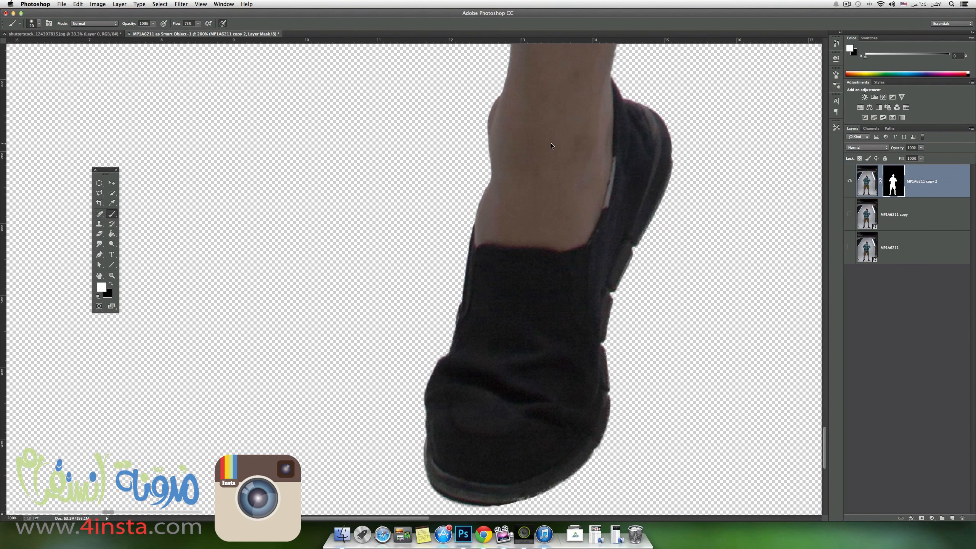
{"action": "left_click_drag", "start_coordinate": [514, 496], "coordinate": [585, 456]}
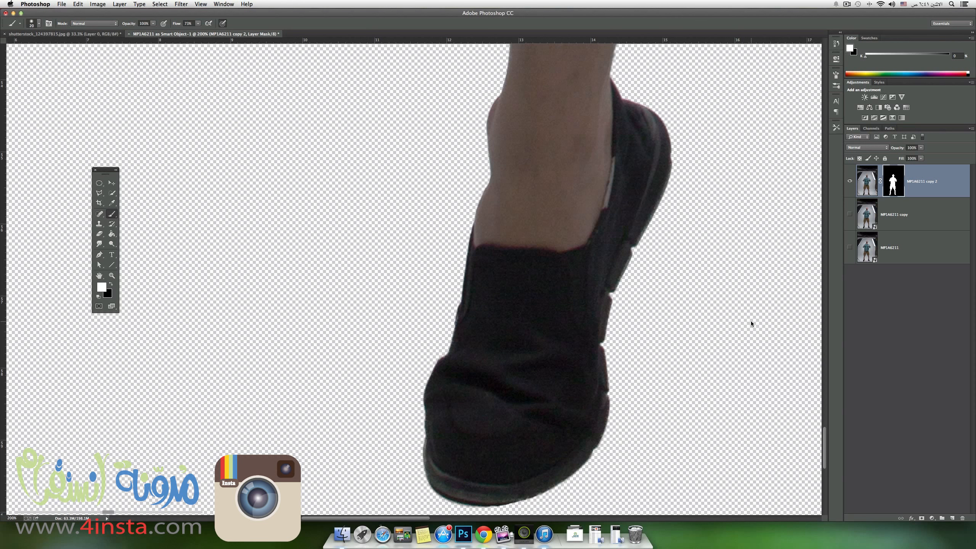
Examine the cut-out edges of the shorts, shirt, sleeve and shoulder along the man's left side.
{"action": "scroll", "coordinate": [525, 319], "scroll_direction": "right", "scroll_amount": 10}
{"action": "scroll", "coordinate": [525, 319], "scroll_direction": "up", "scroll_amount": 20}
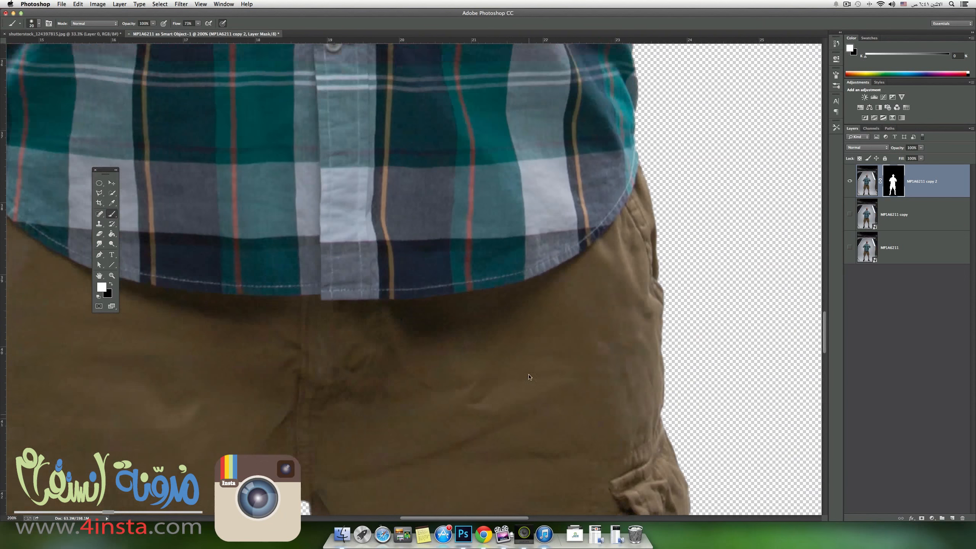
{"action": "scroll", "coordinate": [529, 377], "scroll_direction": "up", "scroll_amount": 10}
{"action": "mouse_move", "coordinate": [629, 223]}
{"action": "left_mouse_down"}
{"action": "mouse_move", "coordinate": [634, 154]}
{"action": "mouse_move", "coordinate": [636, 268]}
{"action": "left_mouse_up"}
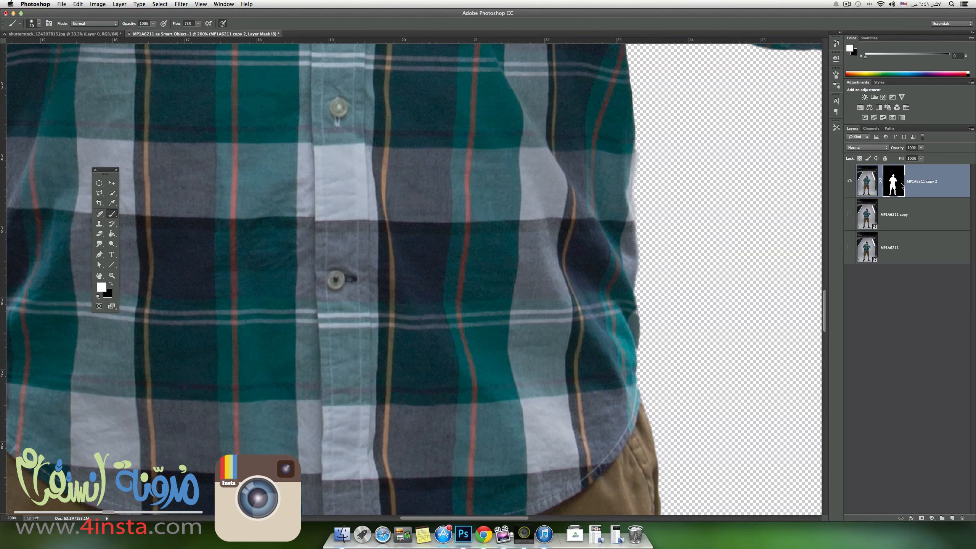
{"action": "scroll", "coordinate": [551, 211], "scroll_direction": "up", "scroll_amount": 10}
{"action": "scroll", "coordinate": [551, 211], "scroll_direction": "right", "scroll_amount": 2}
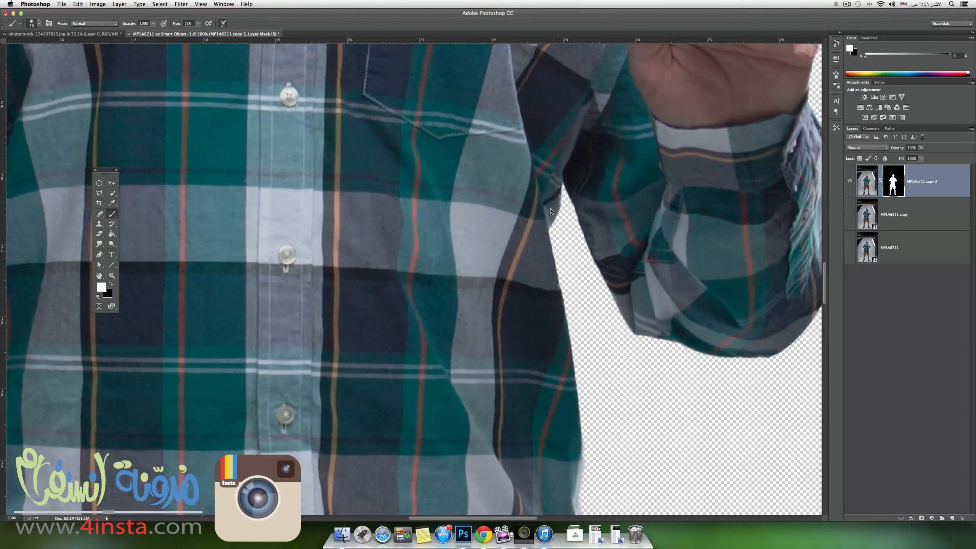
{"action": "scroll", "coordinate": [551, 211], "scroll_direction": "up", "scroll_amount": 5}
{"action": "scroll", "coordinate": [576, 231], "scroll_direction": "right", "scroll_amount": 3}
{"action": "scroll", "coordinate": [685, 250], "scroll_direction": "up", "scroll_amount": 5}
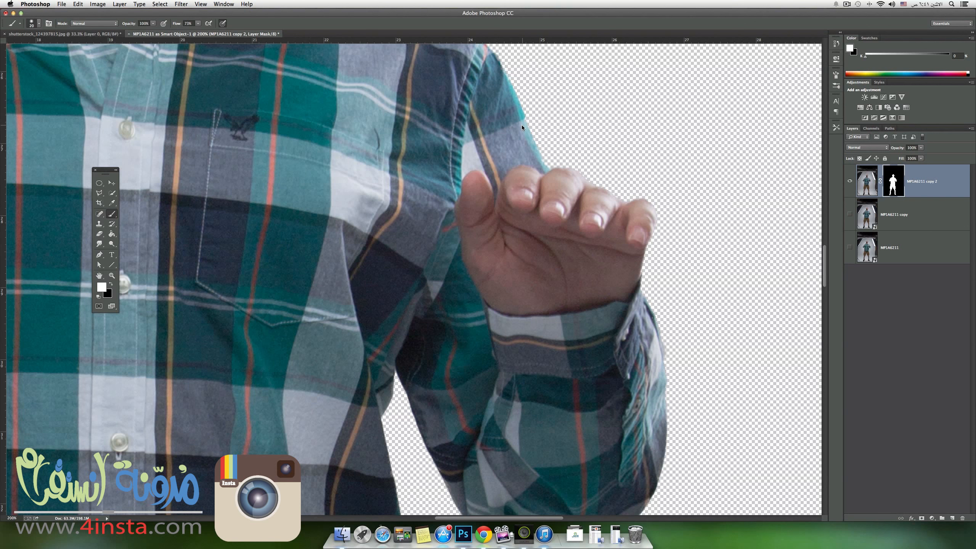
{"action": "scroll", "coordinate": [533, 163], "scroll_direction": "up", "scroll_amount": 5}
{"action": "scroll", "coordinate": [530, 204], "scroll_direction": "left", "scroll_amount": 1}
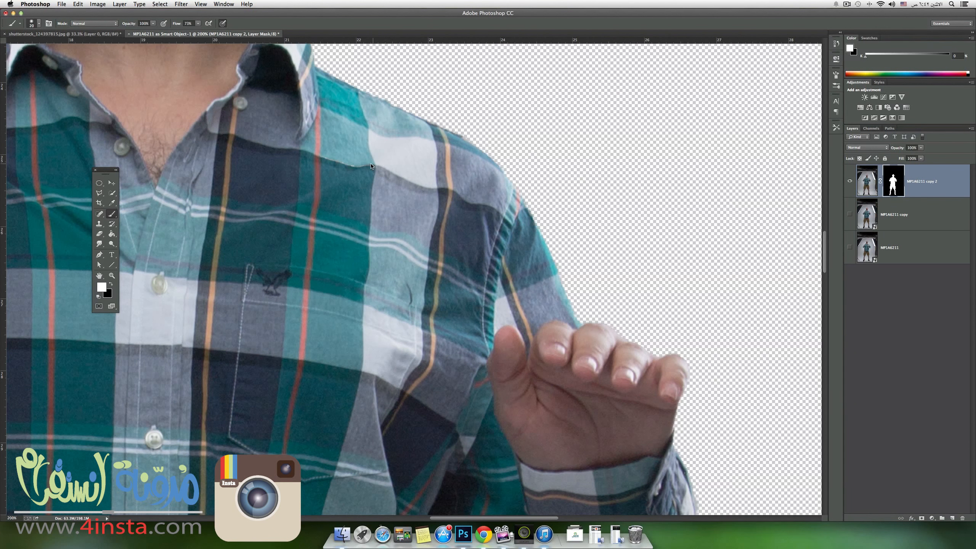
Compare the shoulder, collar and sleeve edges with the original background by disabling and re-enabling the layer mask.
{"action": "left_click", "coordinate": [901, 184], "text": "shift"}
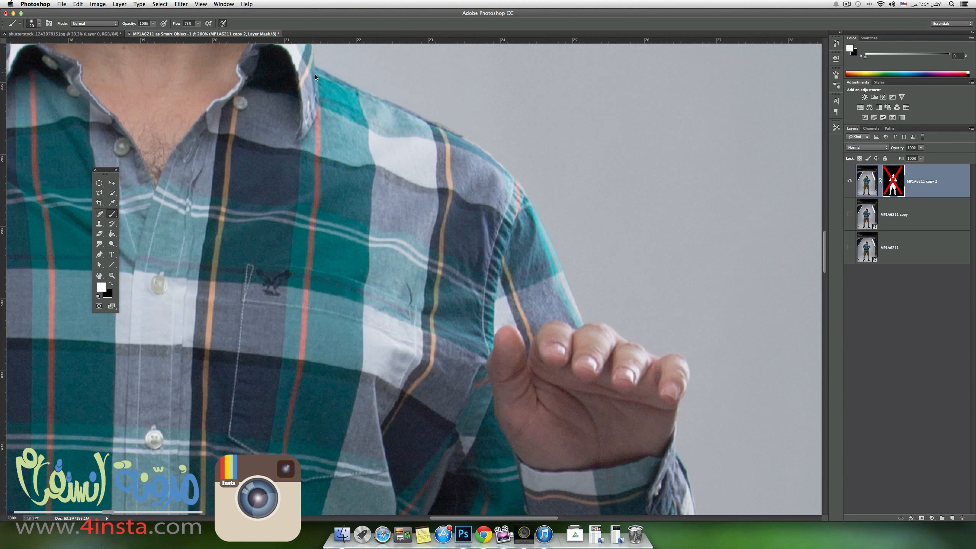
{"action": "scroll", "coordinate": [285, 138], "scroll_direction": "left", "scroll_amount": 5}
{"action": "scroll", "coordinate": [442, 205], "scroll_direction": "up", "scroll_amount": 1}
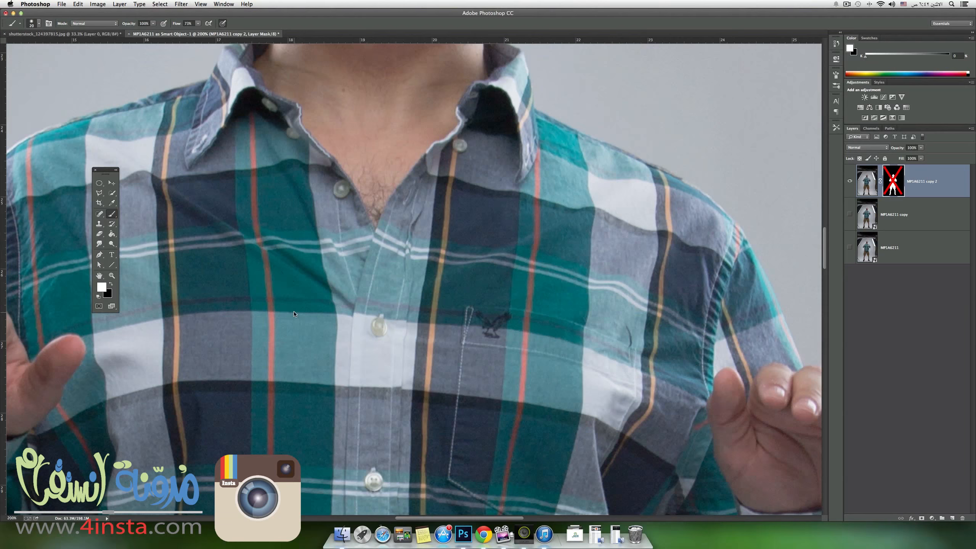
{"action": "scroll", "coordinate": [294, 313], "scroll_direction": "up", "scroll_amount": 10}
{"action": "scroll", "coordinate": [410, 242], "scroll_direction": "down", "scroll_amount": 20}
{"action": "scroll", "coordinate": [410, 241], "scroll_direction": "left", "scroll_amount": 6}
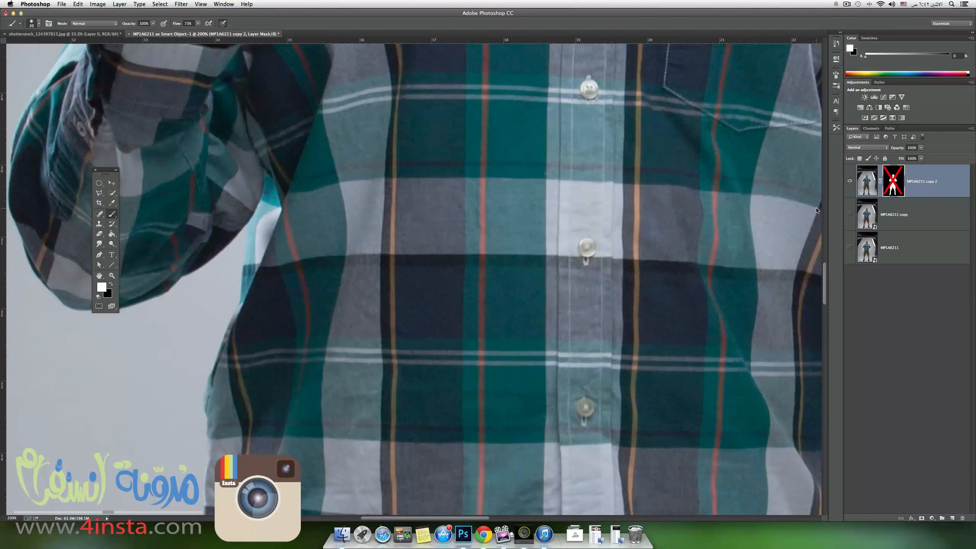
{"action": "left_click", "coordinate": [893, 182], "text": "shift"}
Choose the Patch tool, duplicate the masked top layer and hide the masked layer beneath the duplicate.
{"action": "scroll", "coordinate": [617, 331], "scroll_direction": "up", "scroll_amount": 12}
{"action": "scroll", "coordinate": [618, 331], "scroll_direction": "right", "scroll_amount": 5}
{"action": "key", "text": "x"}
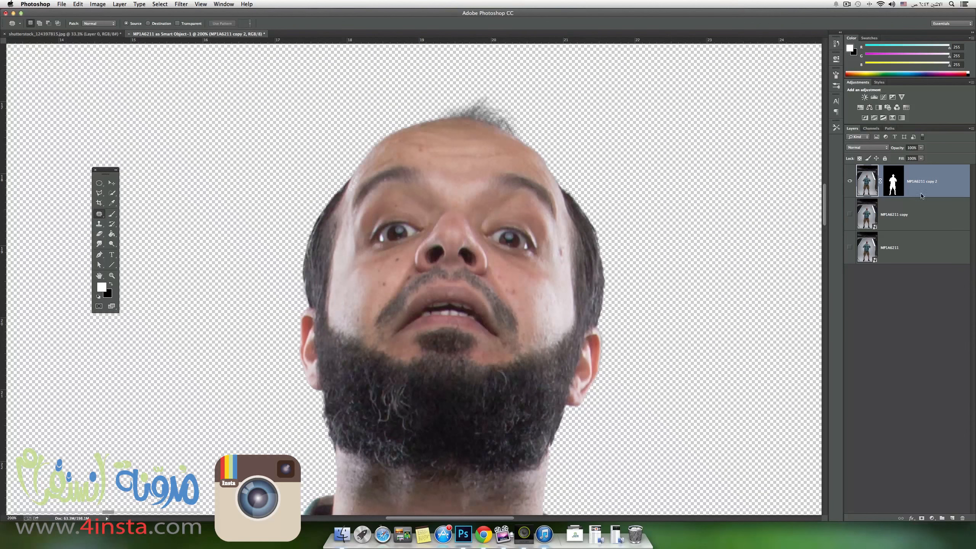
{"action": "mouse_move", "coordinate": [926, 186]}
{"action": "left_mouse_down"}
{"action": "mouse_move", "coordinate": [913, 418]}
{"action": "mouse_move", "coordinate": [953, 518]}
{"action": "left_mouse_up"}
{"action": "left_click", "coordinate": [850, 215]}
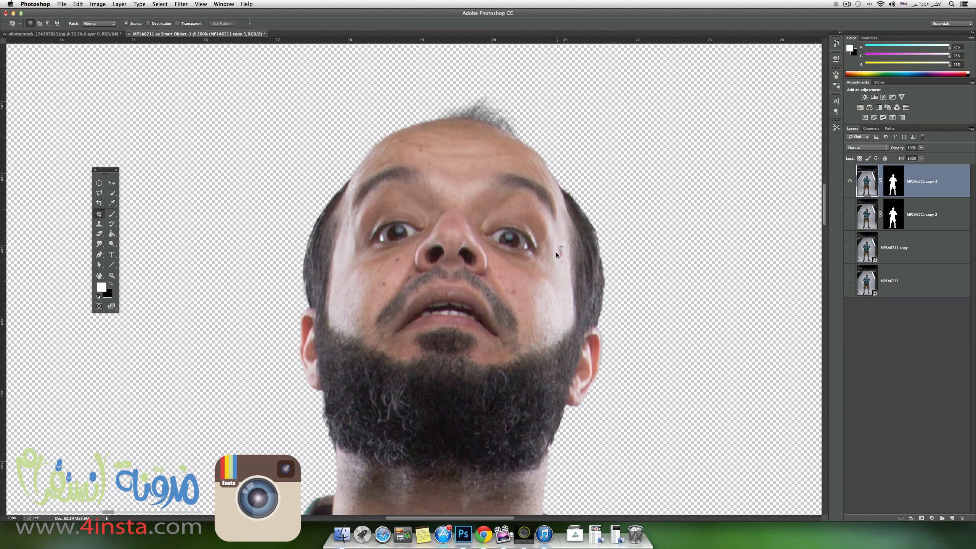
Patch the mark on the temple beside the man's left eye with clean skin from nearby.
{"action": "left_click_drag", "start_coordinate": [565, 251], "coordinate": [543, 227]}
{"action": "left_click", "coordinate": [561, 260]}
{"action": "left_click_drag", "start_coordinate": [563, 255], "coordinate": [563, 255]}
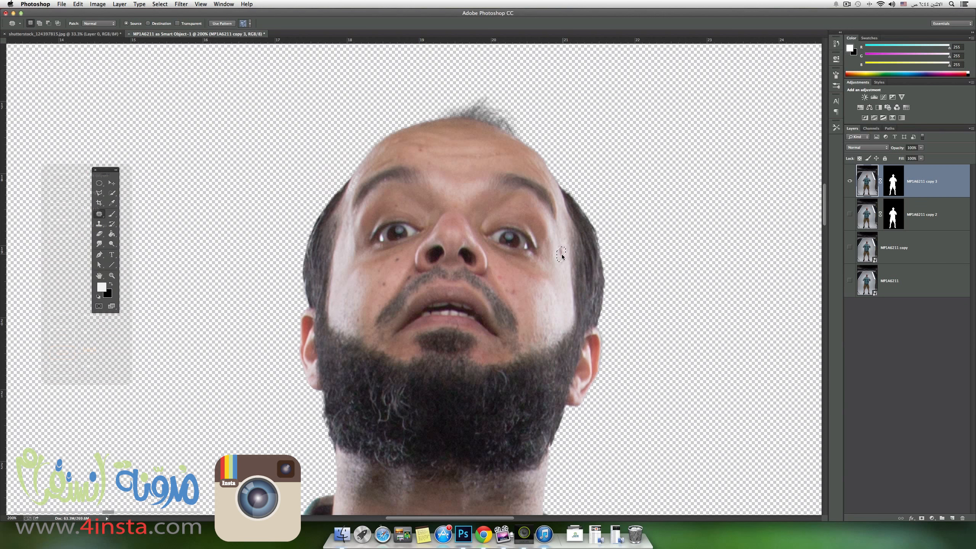
{"action": "left_click_drag", "start_coordinate": [561, 265], "coordinate": [563, 271]}
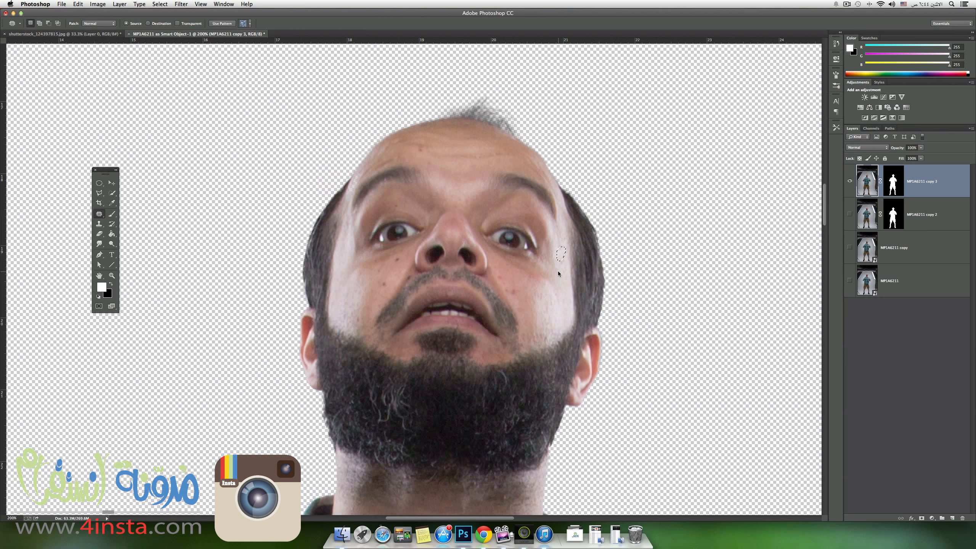
{"action": "left_click", "coordinate": [559, 274]}
Patch the spots on the man's left cheek beside the moustache with adjacent clean skin.
{"action": "left_click_drag", "start_coordinate": [515, 292], "coordinate": [514, 291]}
{"action": "left_click", "coordinate": [508, 299]}
{"action": "left_click_drag", "start_coordinate": [517, 292], "coordinate": [515, 293]}
{"action": "key", "text": "super+d"}
{"action": "left_click_drag", "start_coordinate": [503, 277], "coordinate": [500, 277]}
{"action": "key", "text": "super+d"}
{"action": "left_click_drag", "start_coordinate": [508, 289], "coordinate": [508, 290]}
{"action": "key", "text": "super+d"}
Patch the two moles on the man's right cheek and the spot on his forehead with adjacent skin.
{"action": "left_click_drag", "start_coordinate": [385, 283], "coordinate": [384, 284]}
{"action": "key", "text": "super+d"}
{"action": "left_click_drag", "start_coordinate": [403, 258], "coordinate": [394, 260]}
{"action": "key", "text": "super+d"}
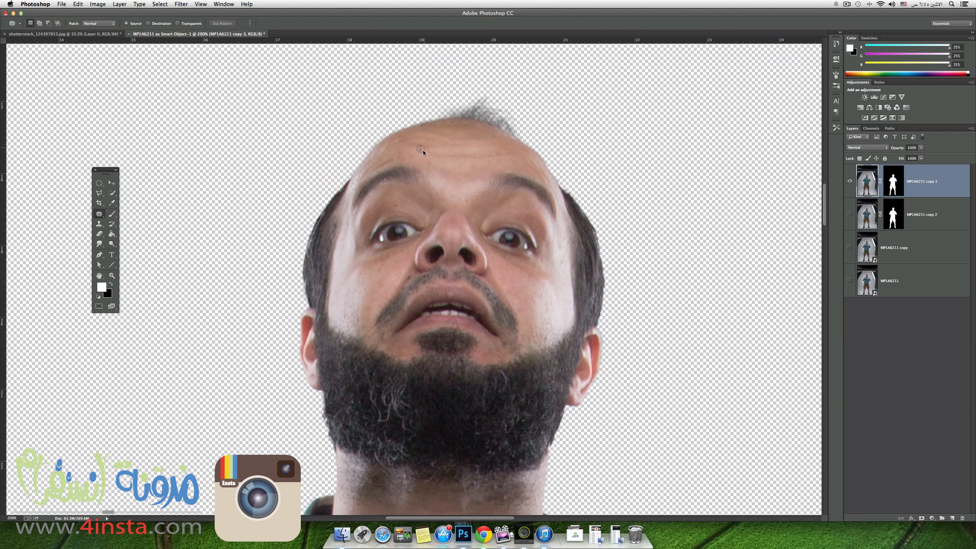
{"action": "left_click_drag", "start_coordinate": [423, 149], "coordinate": [411, 153]}
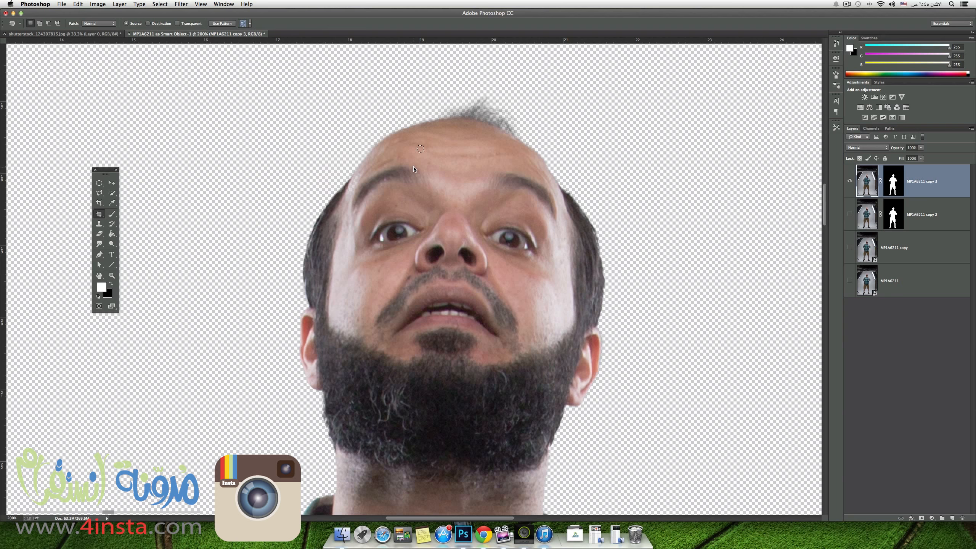
{"action": "left_click", "coordinate": [420, 155]}
{"action": "left_click_drag", "start_coordinate": [359, 322], "coordinate": [359, 319]}
{"action": "key", "text": "super+d"}
{"action": "key", "text": "super+z"}
{"action": "key", "text": "super+alt+z"}
Patch the blemish on the man's right cheek just above the beard with skin from slightly higher up.
{"action": "left_click_drag", "start_coordinate": [358, 321], "coordinate": [358, 311]}
{"action": "key", "text": "super+d"}
{"action": "key", "text": "super+d"}
Patch the small spot on the neck above the open collar and clear the selection.
{"action": "scroll", "coordinate": [427, 281], "scroll_direction": "down", "scroll_amount": 4}
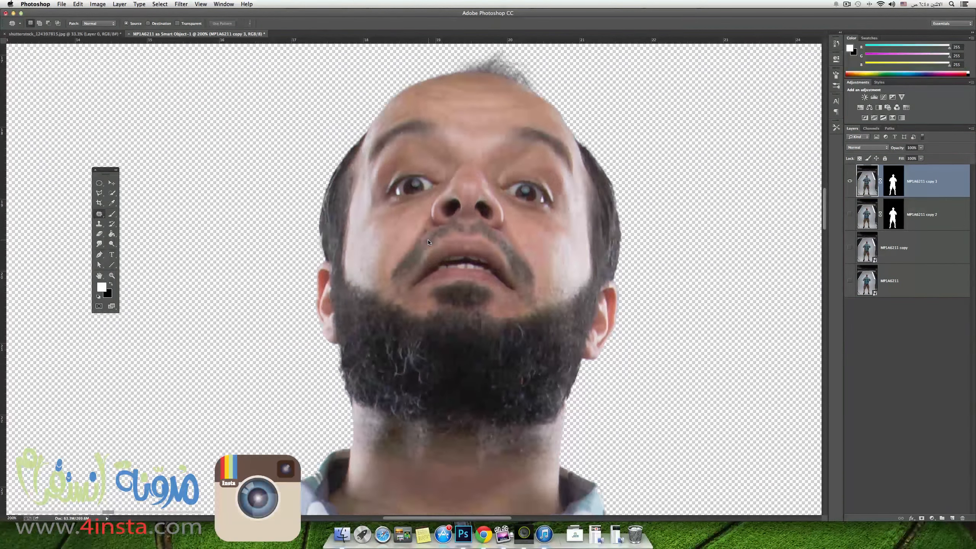
{"action": "scroll", "coordinate": [429, 241], "scroll_direction": "down", "scroll_amount": 3}
{"action": "scroll", "coordinate": [429, 223], "scroll_direction": "down", "scroll_amount": 3}
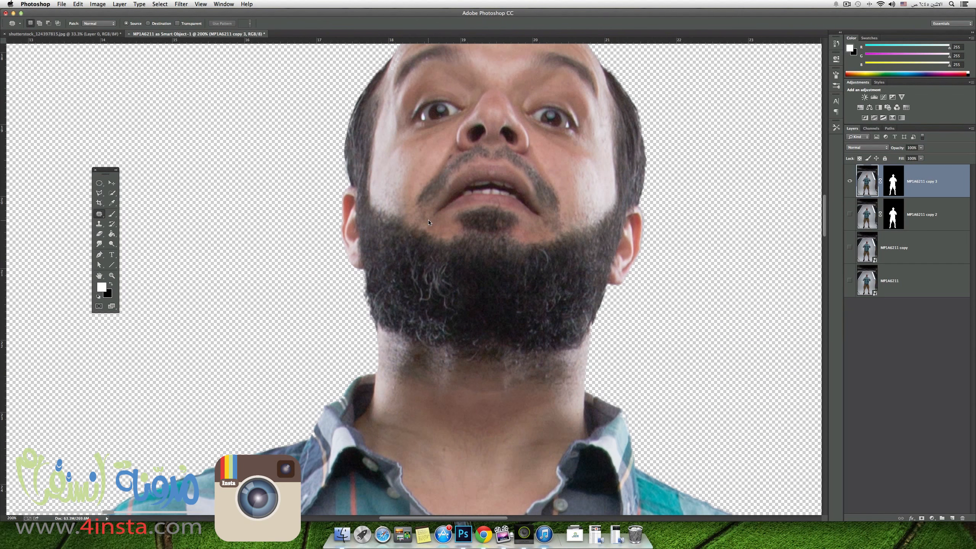
{"action": "scroll", "coordinate": [429, 222], "scroll_direction": "down", "scroll_amount": 3}
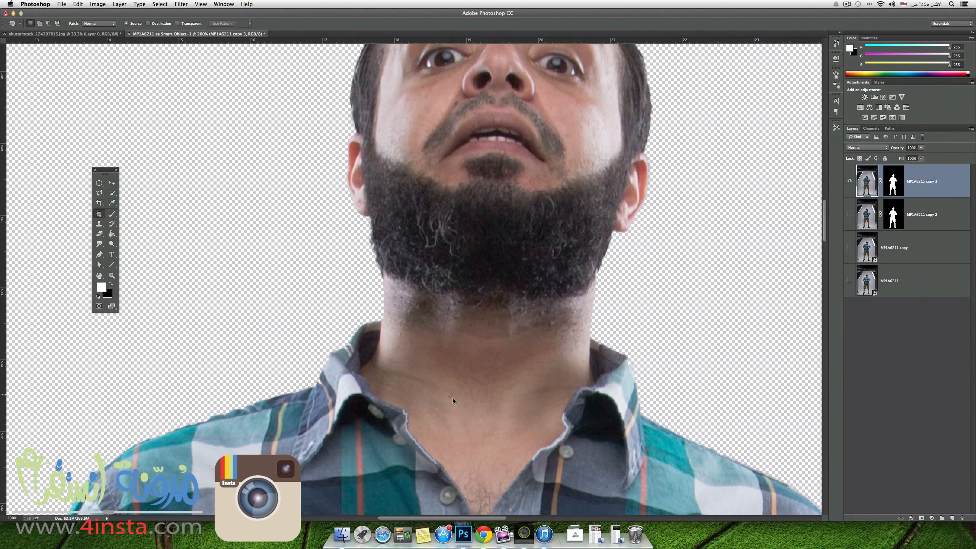
{"action": "left_click_drag", "start_coordinate": [447, 392], "coordinate": [450, 395]}
{"action": "key", "text": "super+d"}
Compare the face before and after retouching by toggling the visibility of the two masked layers.
{"action": "scroll", "coordinate": [447, 194], "scroll_direction": "up", "scroll_amount": 9}
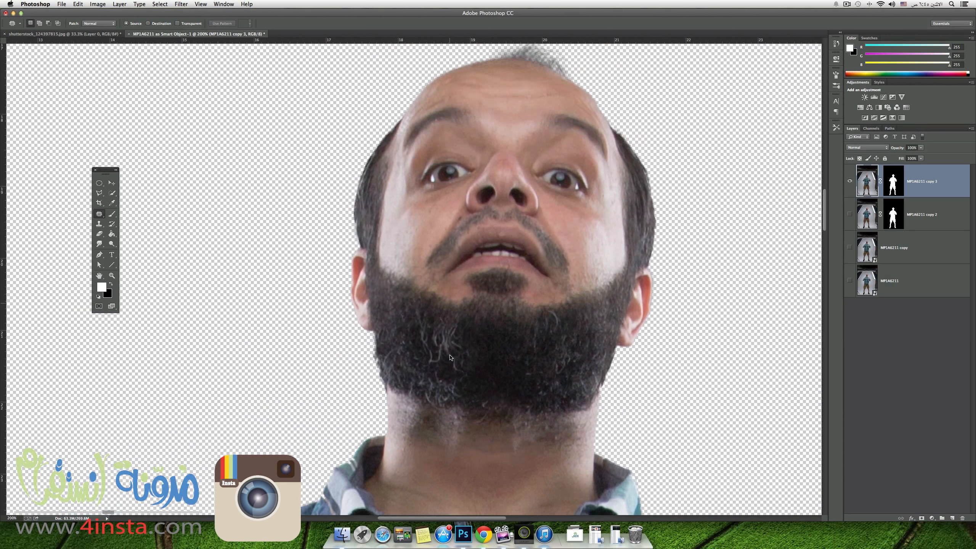
{"action": "scroll", "coordinate": [454, 265], "scroll_direction": "up", "scroll_amount": 2}
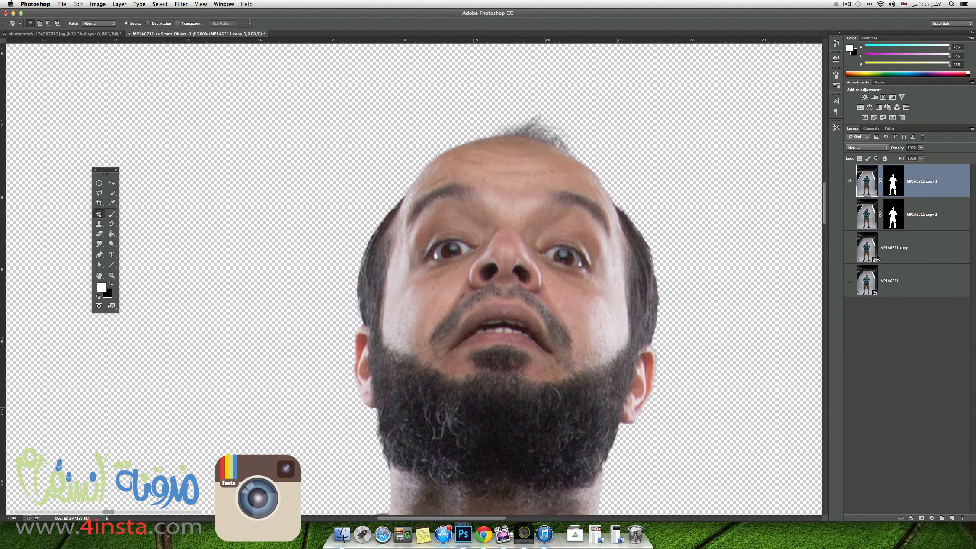
{"action": "left_click", "coordinate": [849, 215]}
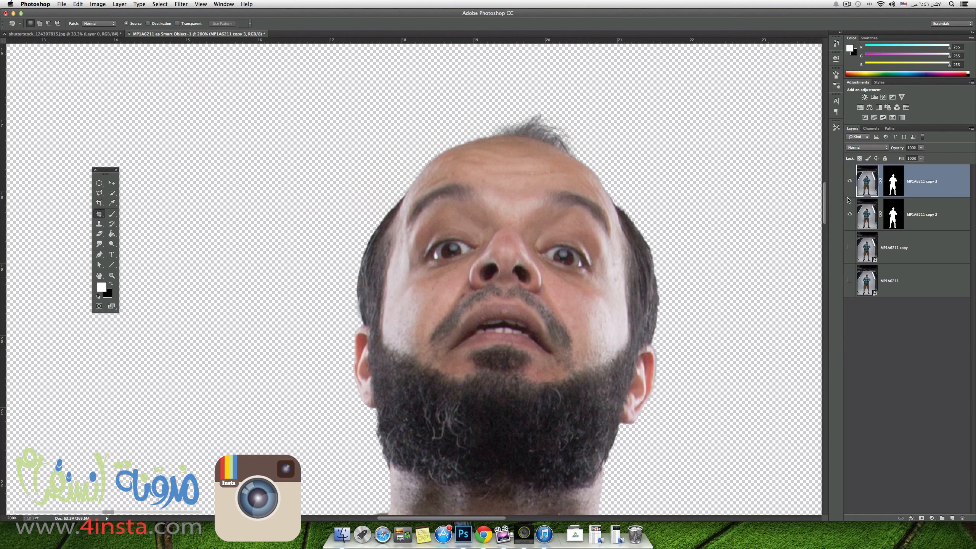
{"action": "left_click", "coordinate": [849, 181]}
{"action": "left_click", "coordinate": [850, 182]}
{"action": "left_click", "coordinate": [850, 181]}
{"action": "left_click", "coordinate": [850, 183]}
{"action": "left_click", "coordinate": [849, 215]}
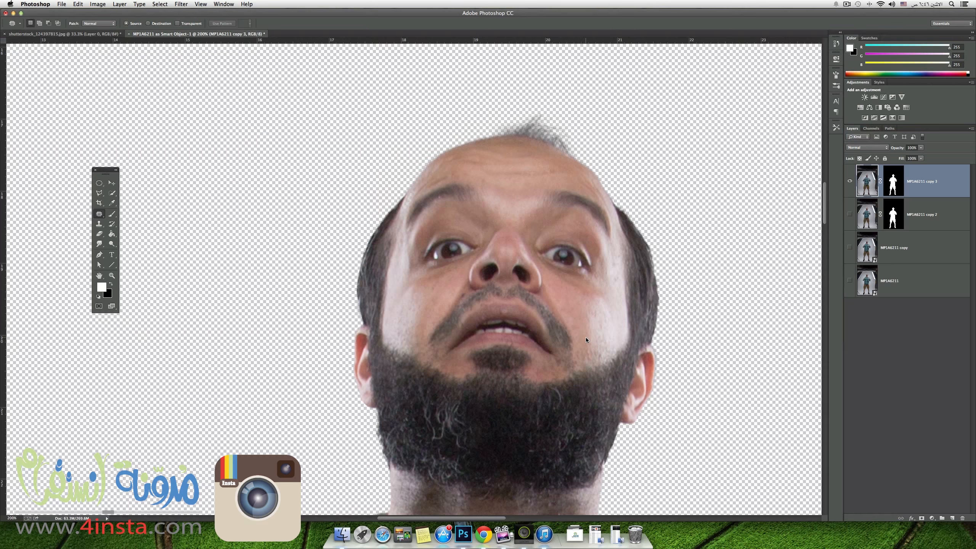
Create a new transparent 1024 by 1024 pixel document in RGB Color with a resolution of 300 pixels/inch.
{"action": "key", "text": "super+minus"}
{"action": "key", "text": "super+minus"}
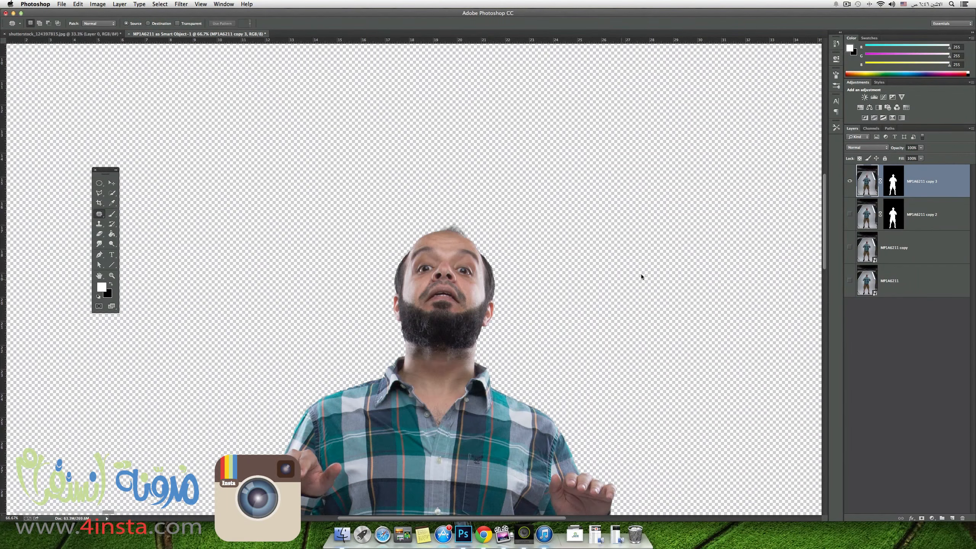
{"action": "key", "text": "super+minus"}
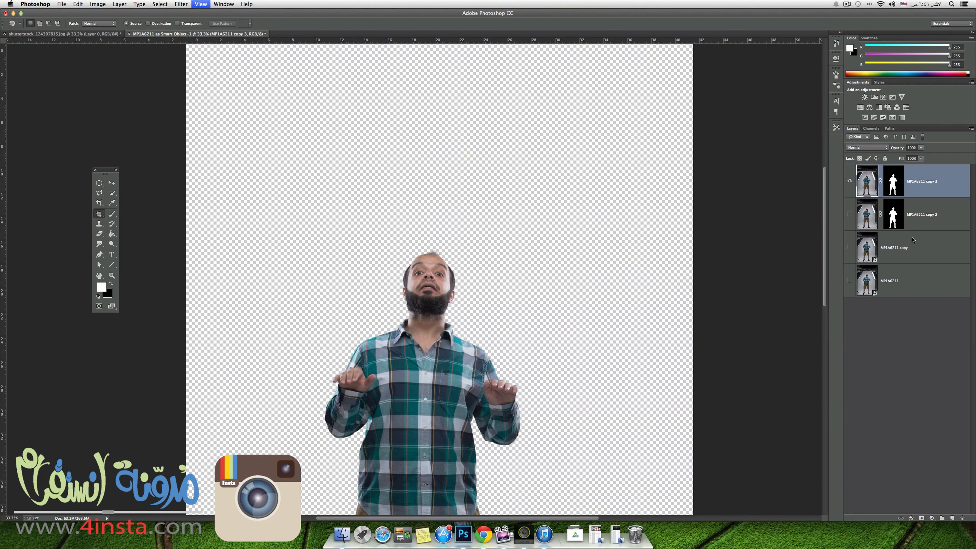
{"action": "key", "text": "super+equal"}
{"action": "key", "text": "super+minus"}
{"action": "key", "text": "super+minus"}
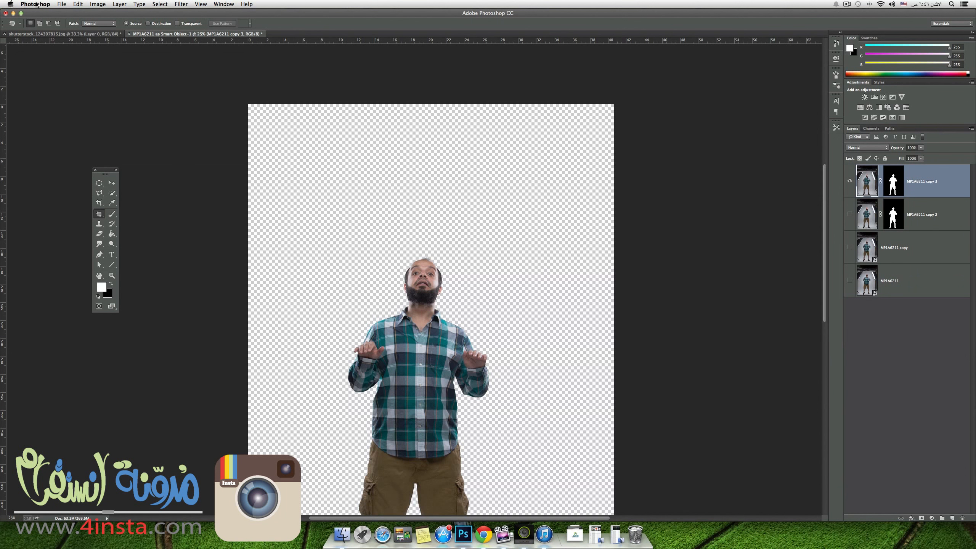
{"action": "left_click", "coordinate": [61, 4]}
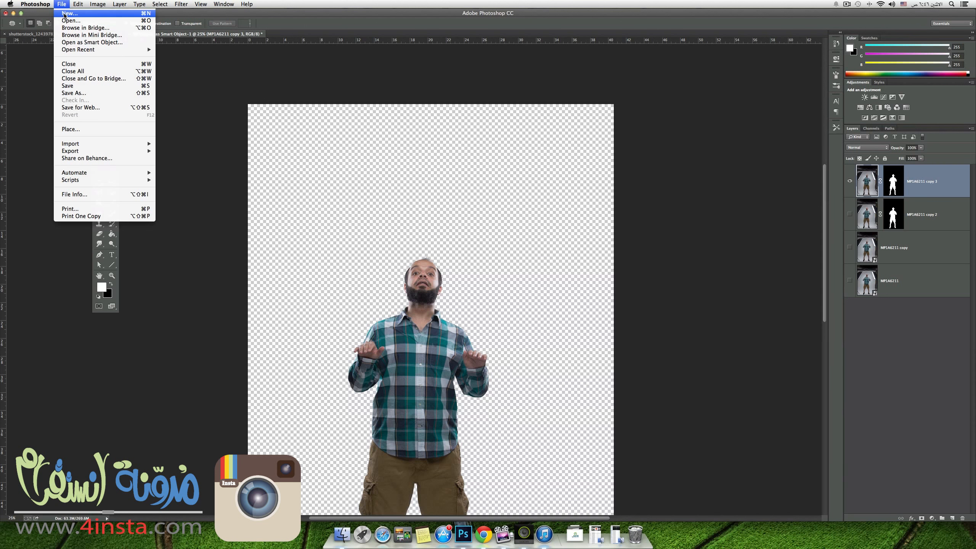
{"action": "left_click", "coordinate": [64, 14]}
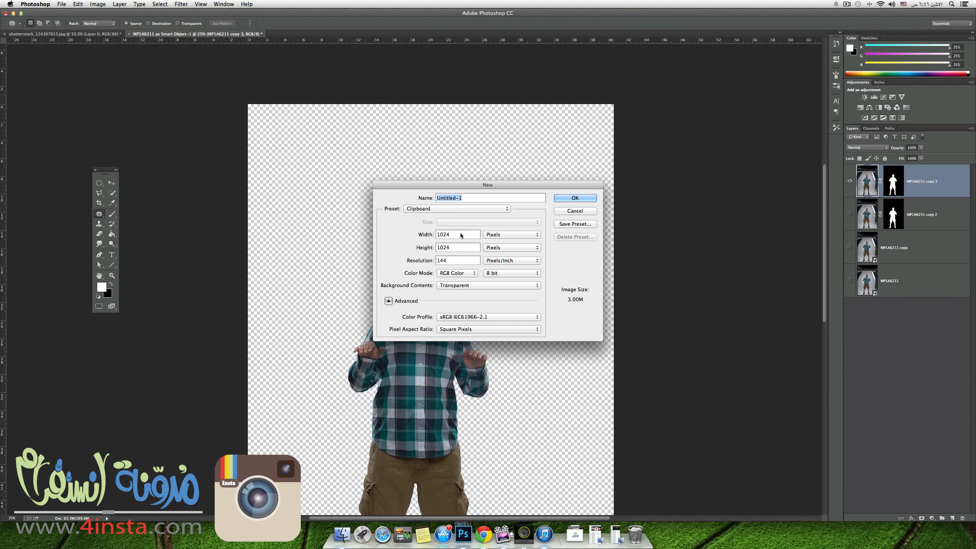
{"action": "left_click_drag", "start_coordinate": [460, 260], "coordinate": [415, 260]}
{"action": "type", "text": "300"}
{"action": "left_click", "coordinate": [585, 199]}
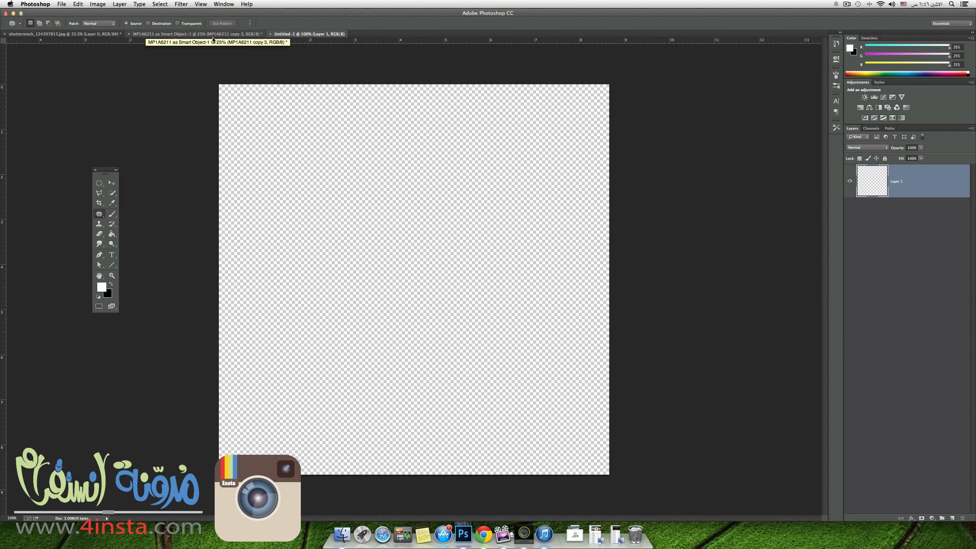
Move the masked cutout of the man from the MP1A6211 document into the new blank document.
{"action": "left_click", "coordinate": [124, 35]}
{"action": "left_click", "coordinate": [135, 34]}
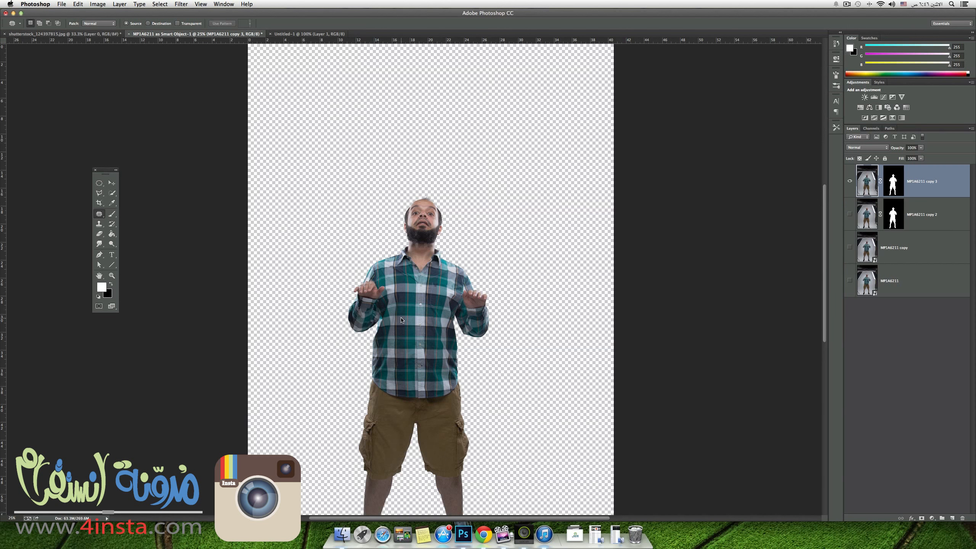
{"action": "key", "text": "v"}
{"action": "left_click_drag", "start_coordinate": [445, 297], "coordinate": [462, 205]}
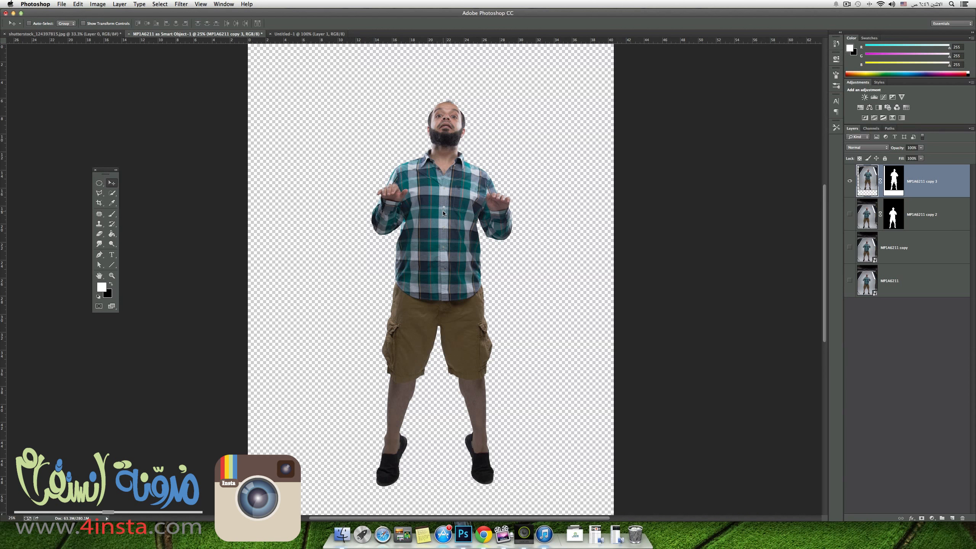
{"action": "left_click_drag", "start_coordinate": [445, 216], "coordinate": [339, 49]}
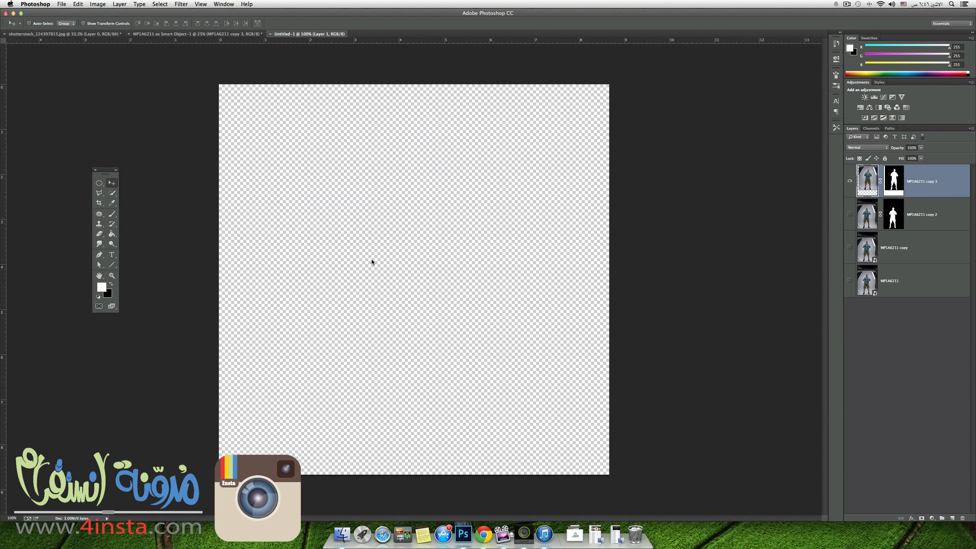
{"action": "left_click_drag", "start_coordinate": [372, 260], "coordinate": [424, 288]}
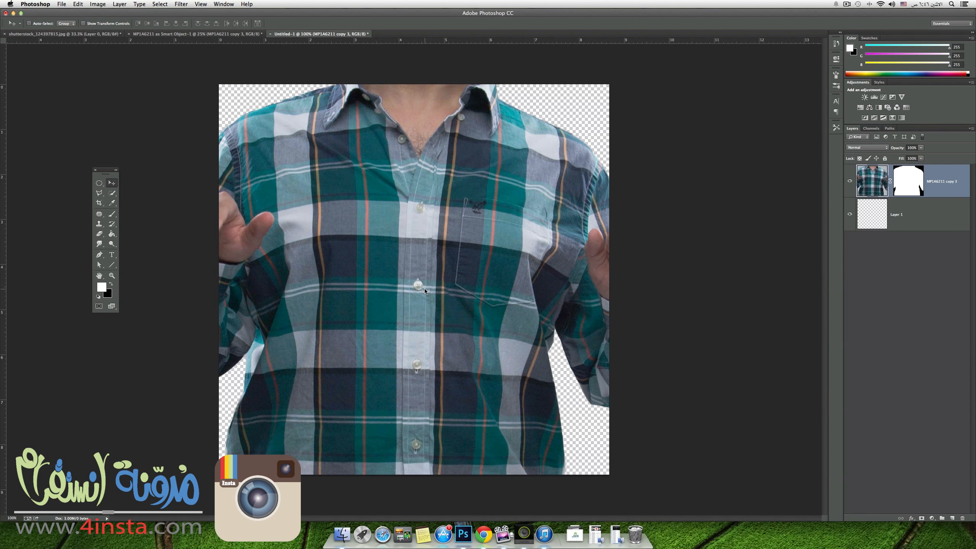
Scale the man down proportionally until his whole figure fits on the square canvas and place him near its centre.
{"action": "key", "text": "super+t"}
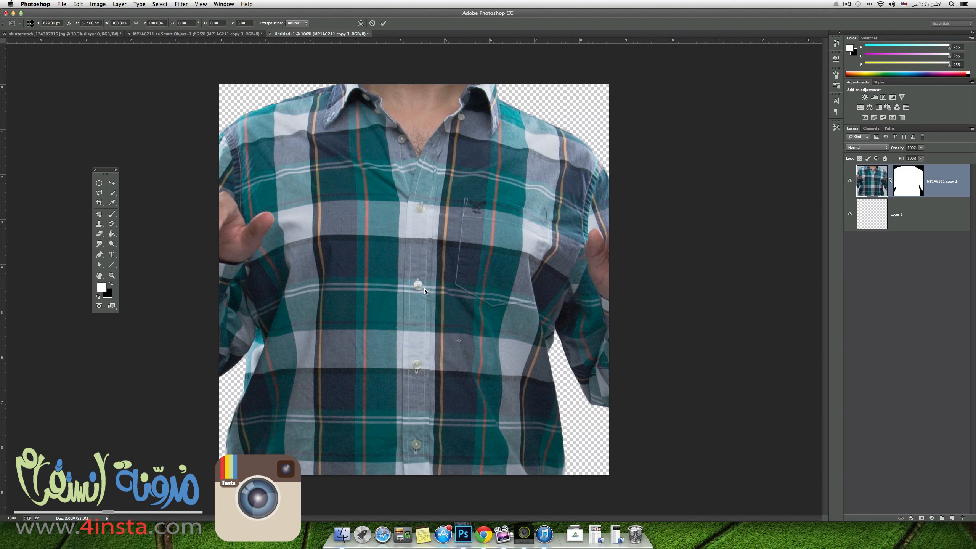
{"action": "key", "text": "super+minus"}
{"action": "key", "text": "super+minus"}
{"action": "key", "text": "super+minus"}
{"action": "key", "text": "super+minus"}
{"action": "key", "text": "super+minus"}
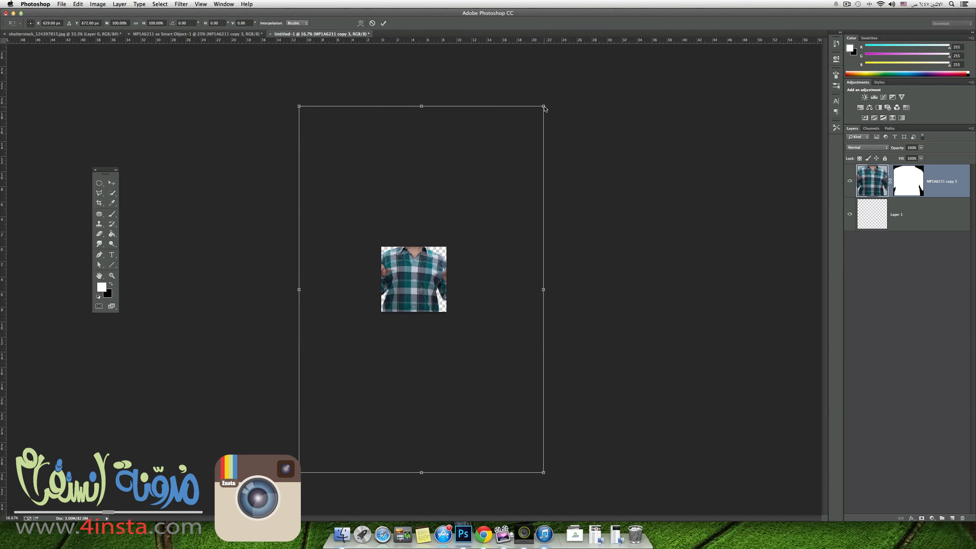
{"action": "left_click_drag", "start_coordinate": [544, 106], "coordinate": [436, 245]}
{"action": "left_click_drag", "start_coordinate": [413, 292], "coordinate": [420, 283]}
{"action": "key", "text": "Return"}
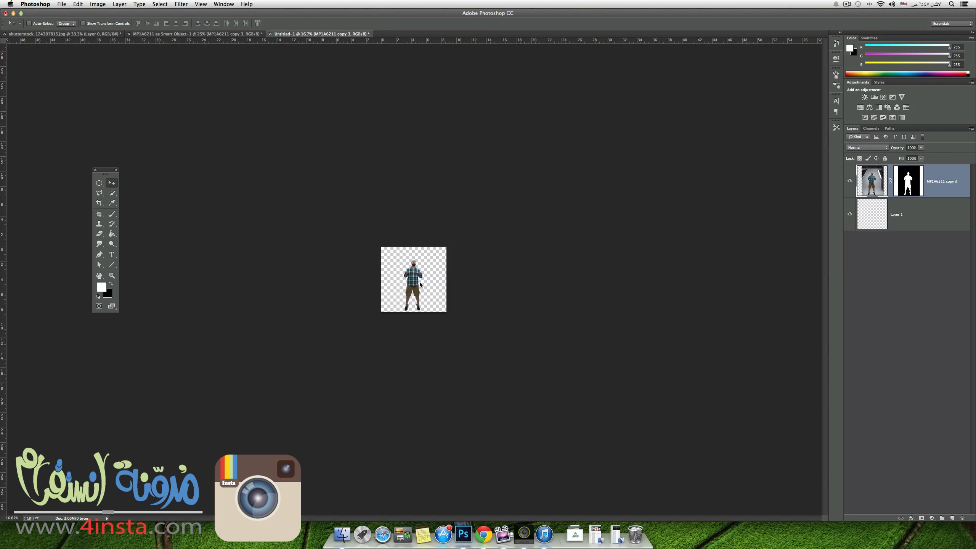
Reduce the man to about 89% of his size and reposition him in the middle of the canvas.
{"action": "key", "text": "super+1"}
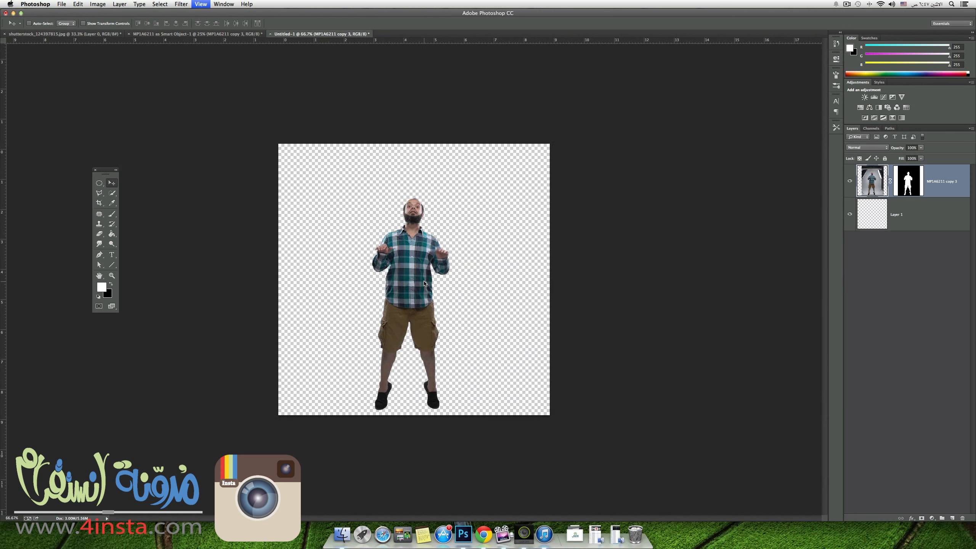
{"action": "key", "text": "super+plus"}
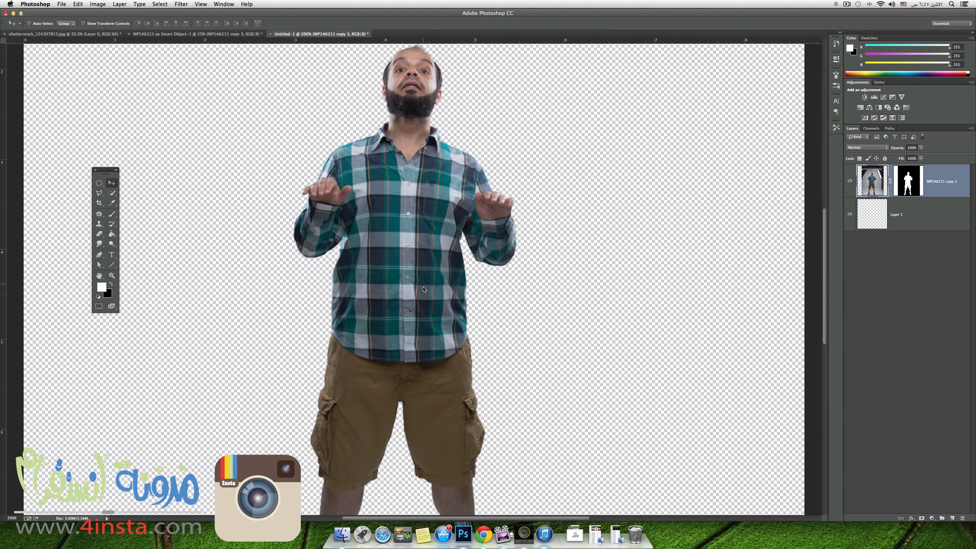
{"action": "key", "text": "super+minus"}
{"action": "left_click_drag", "start_coordinate": [413, 283], "coordinate": [409, 269]}
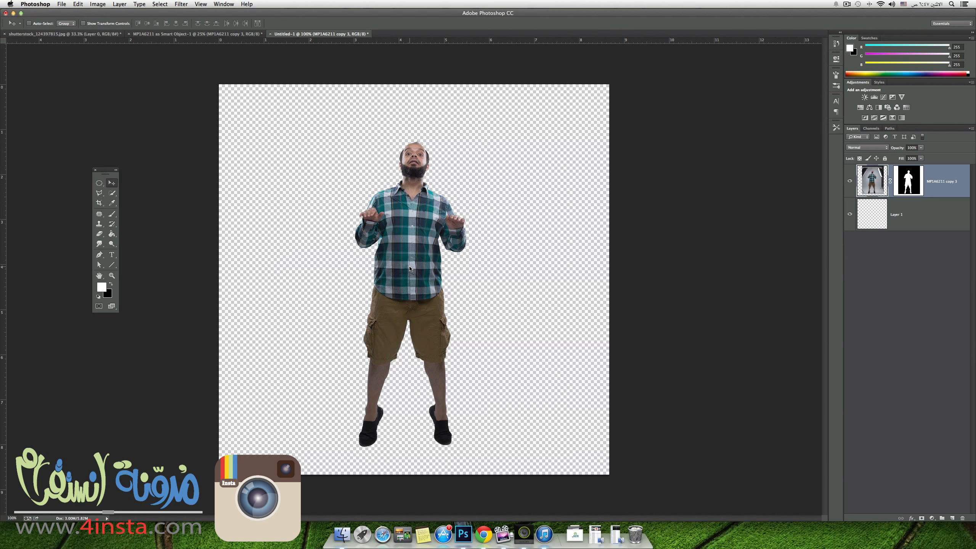
{"action": "key", "text": "super+t"}
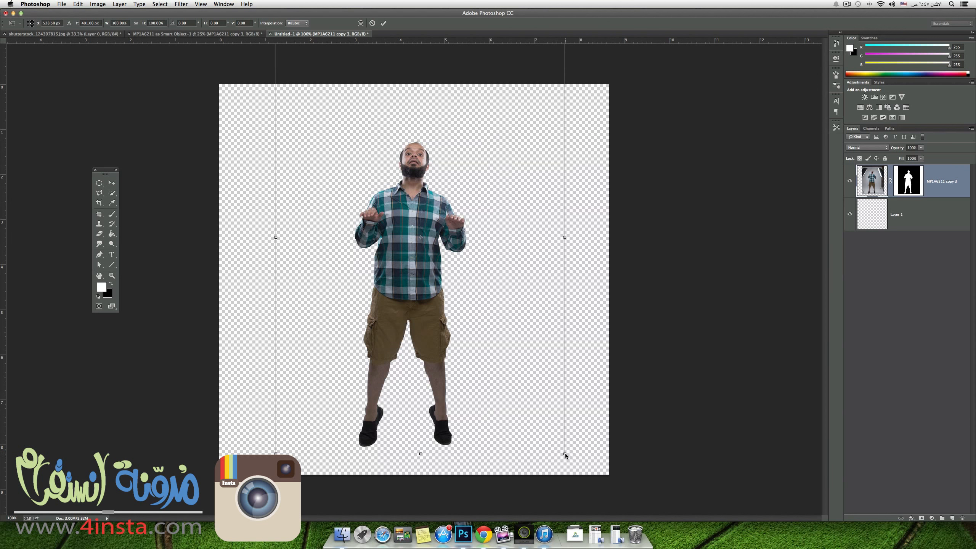
{"action": "left_click_drag", "start_coordinate": [566, 454], "coordinate": [514, 413]}
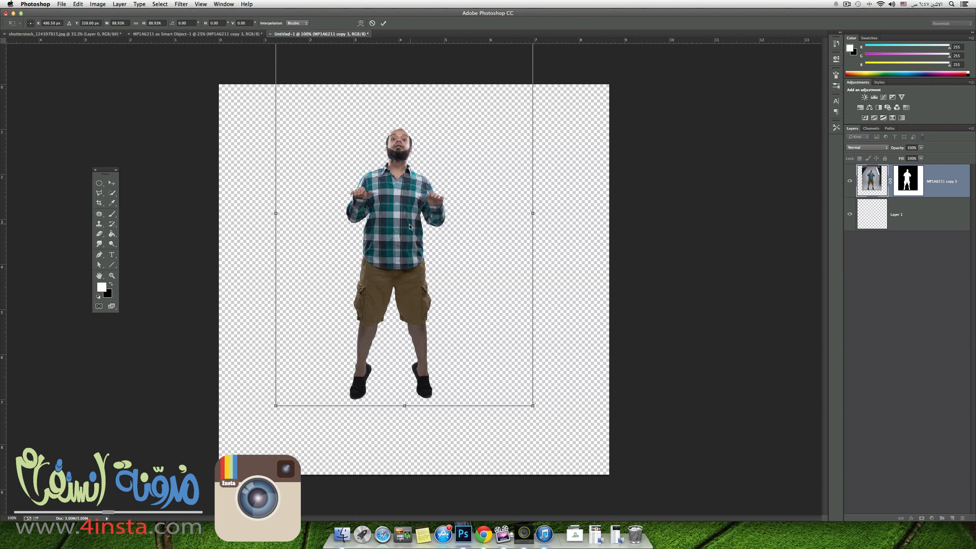
{"action": "left_click_drag", "start_coordinate": [409, 227], "coordinate": [428, 240]}
{"action": "key", "text": "Return"}
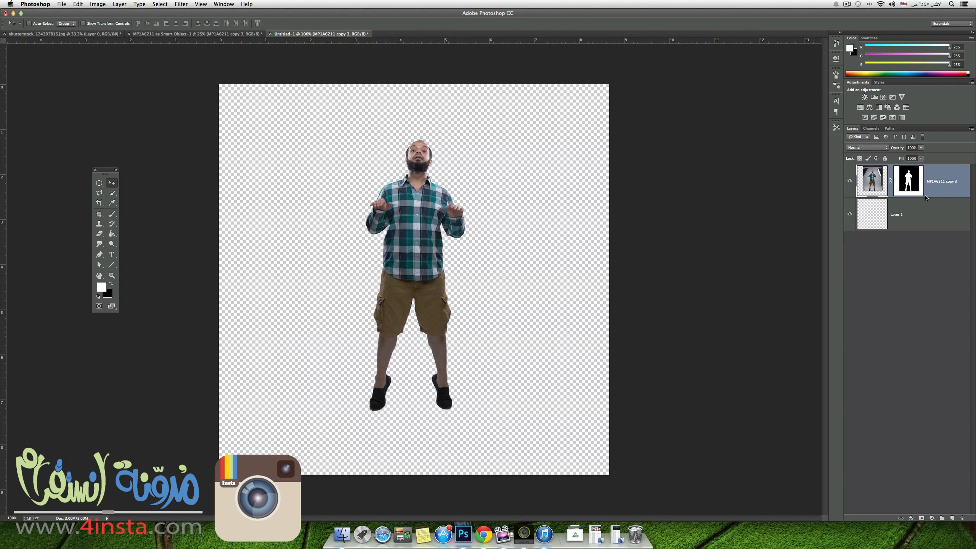
Duplicate the man's layer, keeping the original hidden below Layer 1 as a backup, and apply the layer mask on the duplicate.
{"action": "left_click_drag", "start_coordinate": [941, 190], "coordinate": [952, 518]}
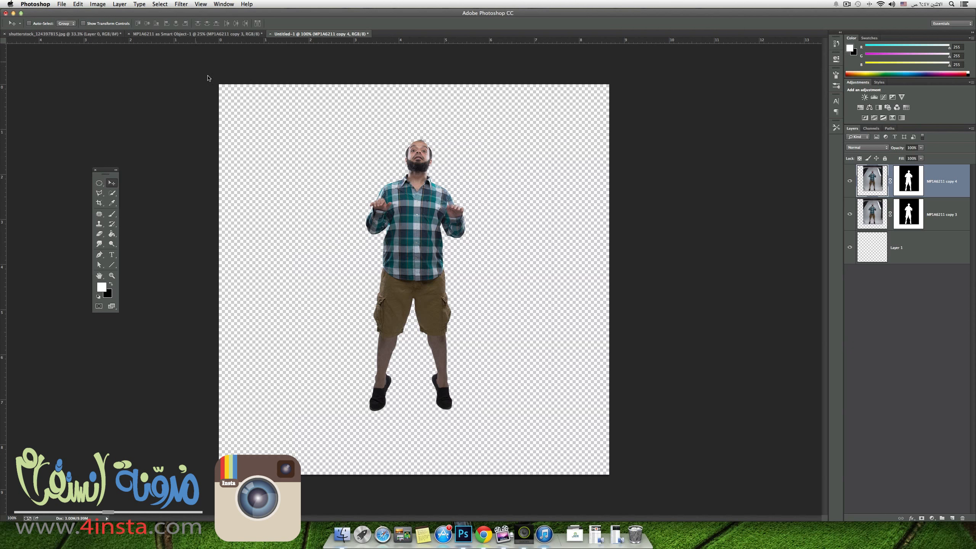
{"action": "left_click", "coordinate": [851, 215]}
{"action": "left_click_drag", "start_coordinate": [954, 226], "coordinate": [919, 319]}
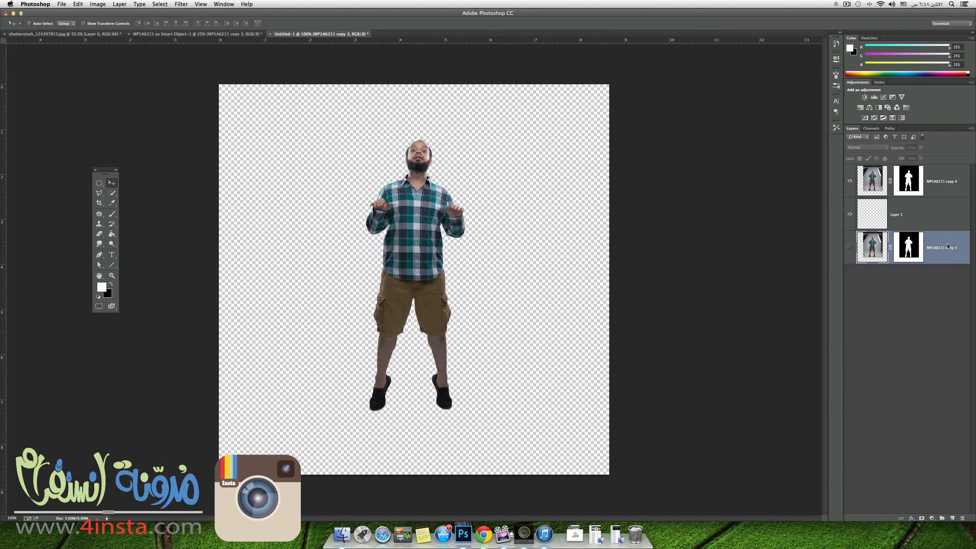
{"action": "right_click", "coordinate": [909, 187]}
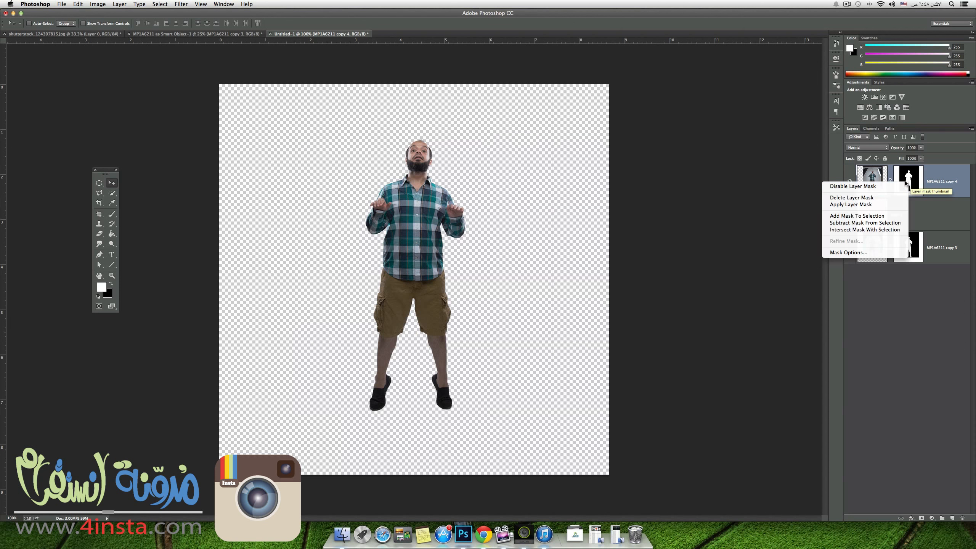
{"action": "left_click", "coordinate": [852, 207]}
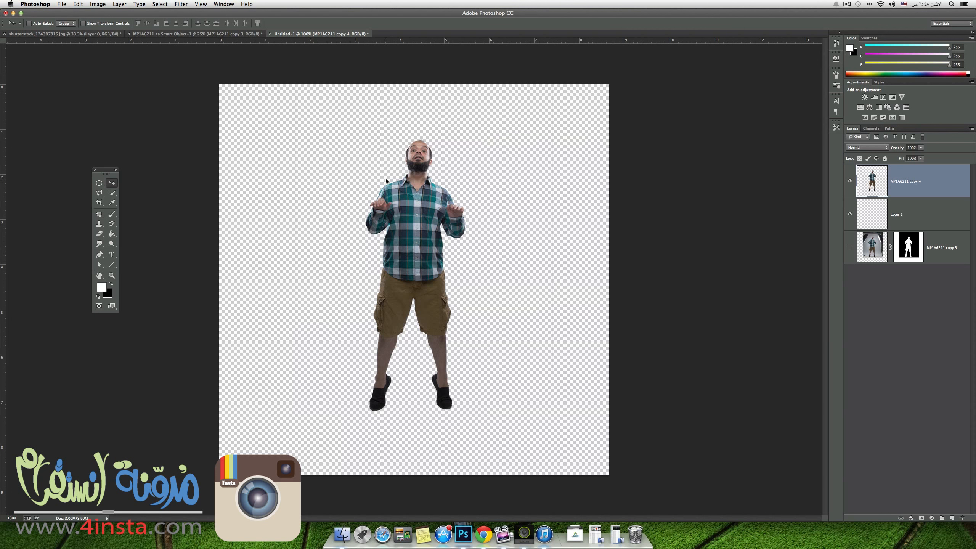
Switch to the teacup image and select the white background around the cup with the Magic Wand.
{"action": "left_click", "coordinate": [187, 33]}
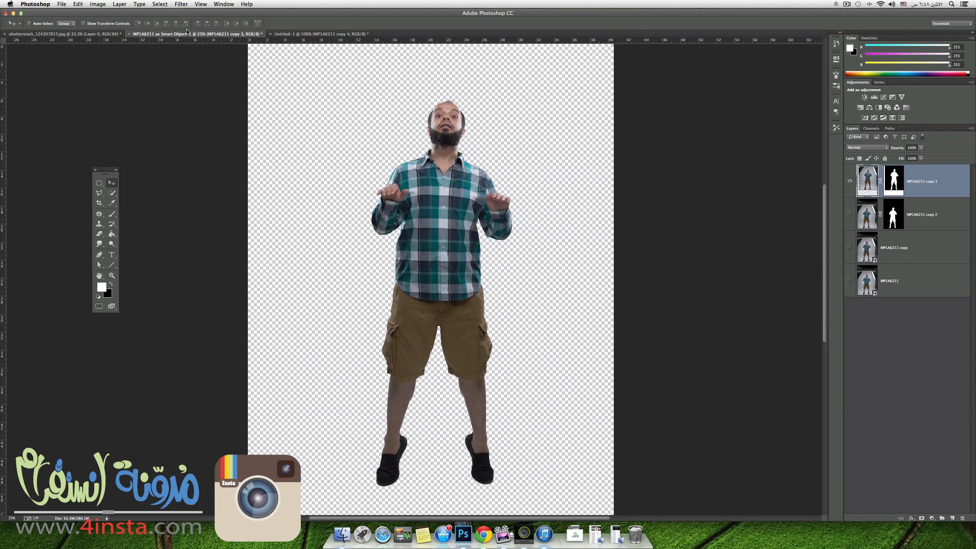
{"action": "left_click", "coordinate": [63, 34]}
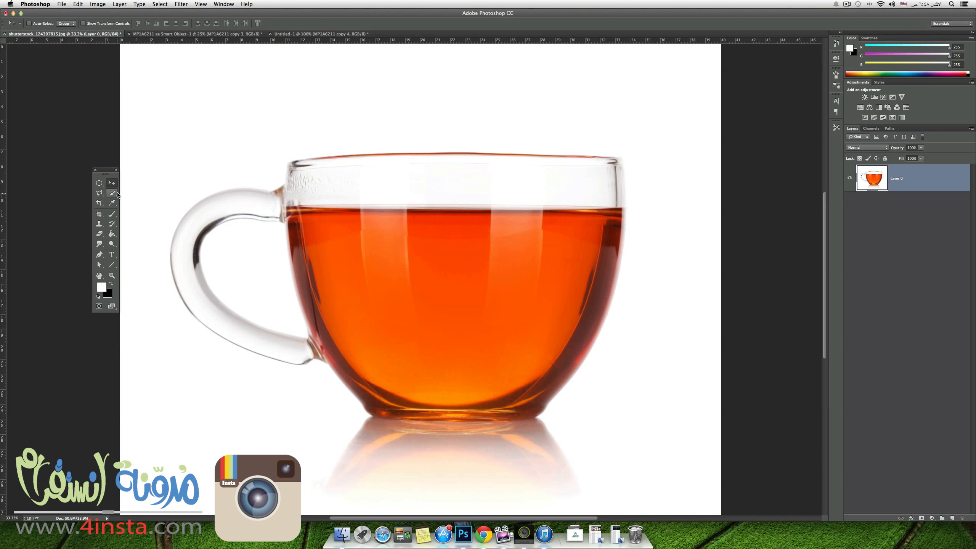
{"action": "key", "text": "super+minus"}
{"action": "left_click_drag", "start_coordinate": [111, 192], "coordinate": [124, 198]}
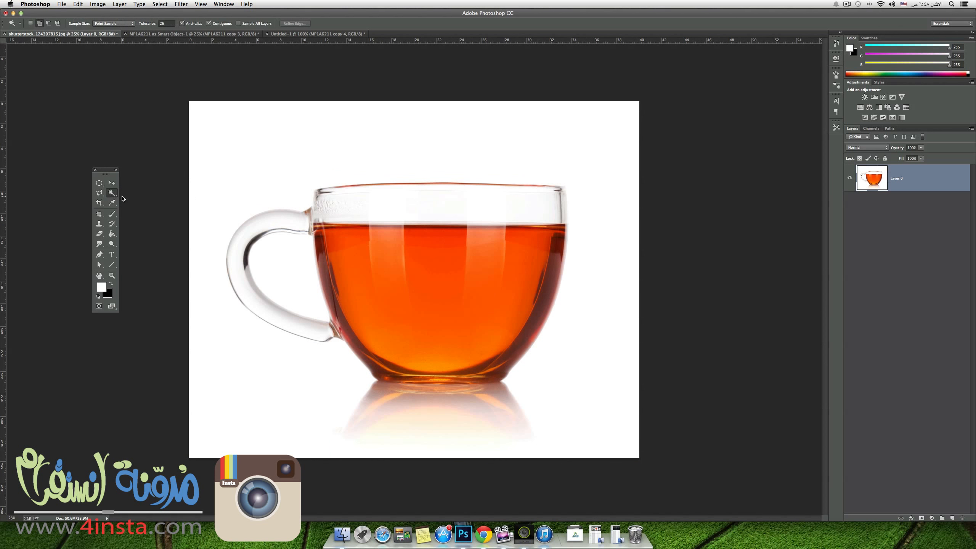
{"action": "left_click", "coordinate": [400, 146]}
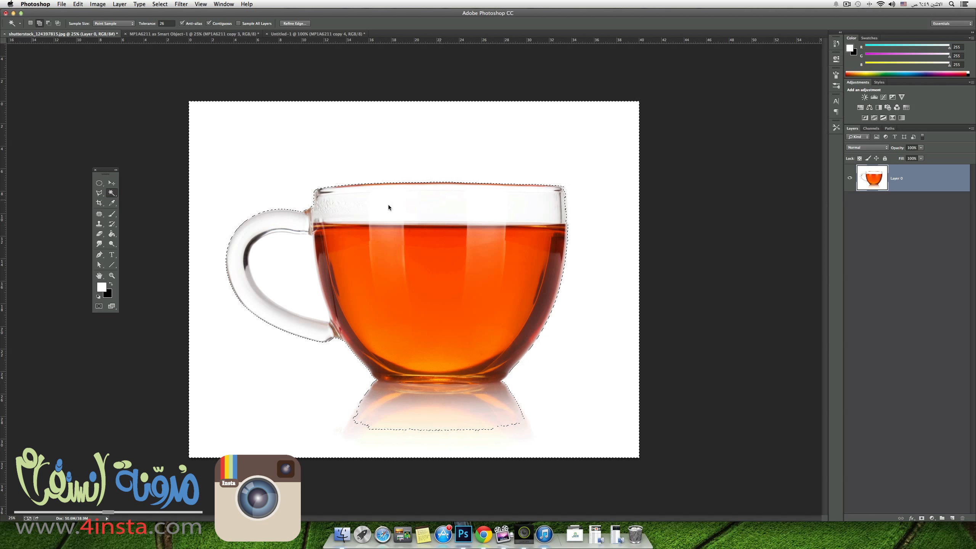
Refine the selection along the cup's edge with Quick Selection and add the white area inside the handle with the Magic Wand.
{"action": "left_click", "coordinate": [114, 194]}
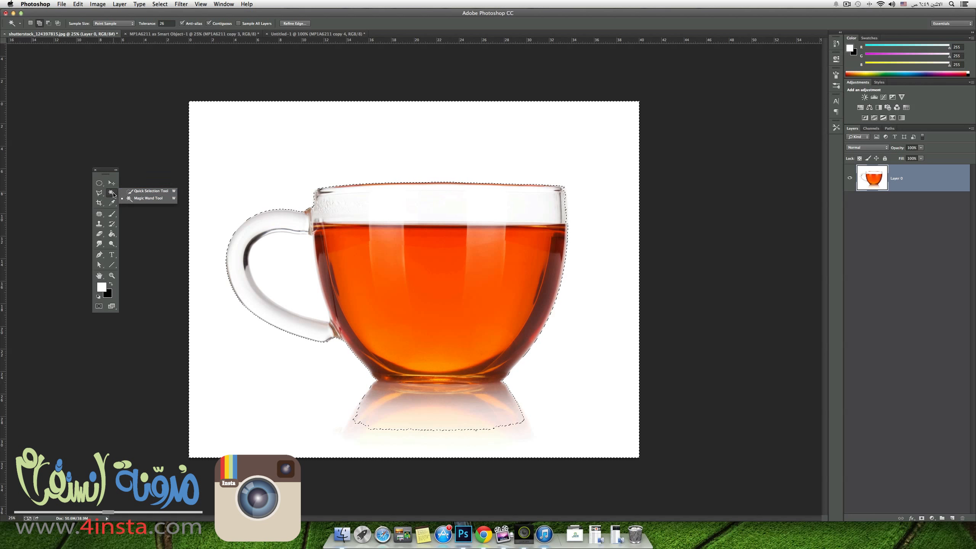
{"action": "left_click", "coordinate": [149, 191]}
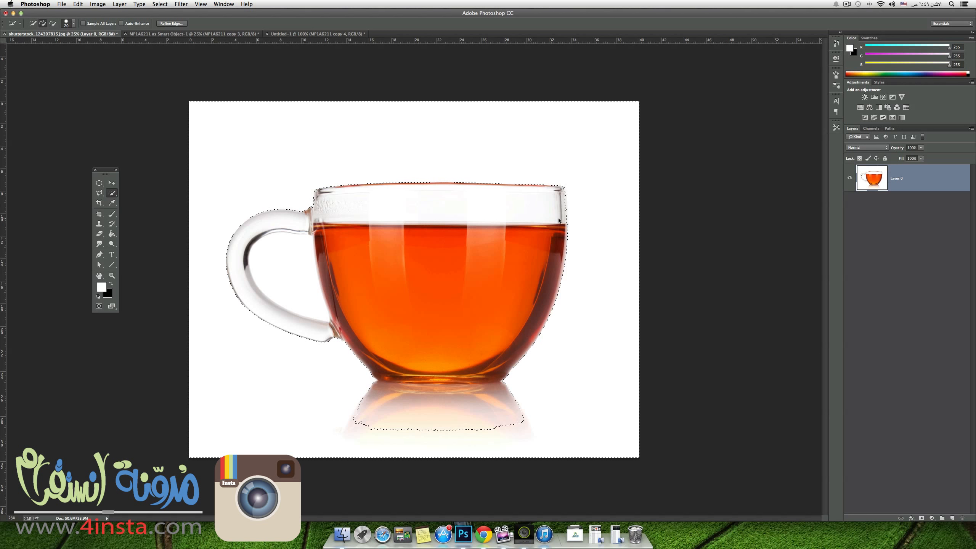
{"action": "key", "text": "alt"}
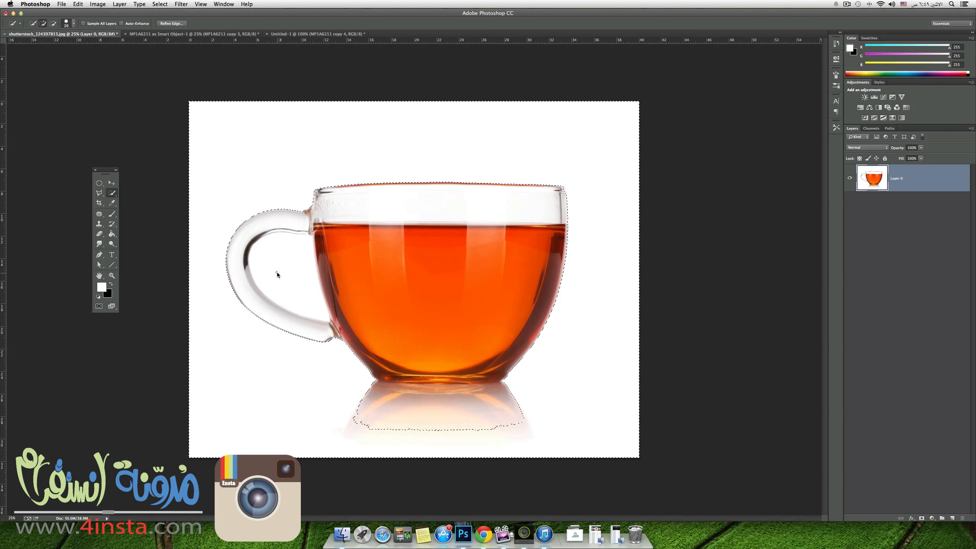
{"action": "left_click_drag", "start_coordinate": [114, 197], "coordinate": [146, 201]}
{"action": "left_click", "coordinate": [290, 279], "text": "alt"}
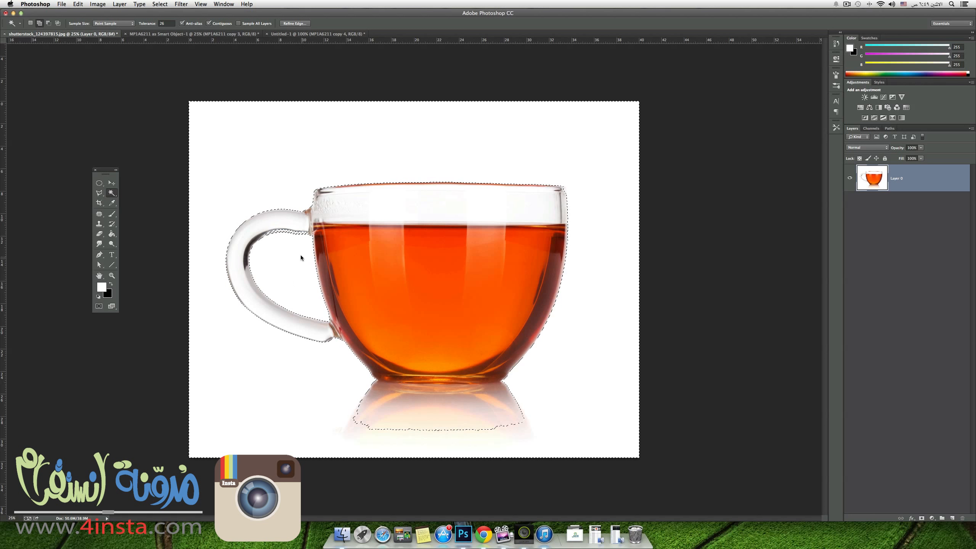
Subtract the glass edge inside the handle and the side of the cup's reflection from the selection with Quick Selection.
{"action": "left_click", "coordinate": [113, 195]}
{"action": "left_click", "coordinate": [150, 191]}
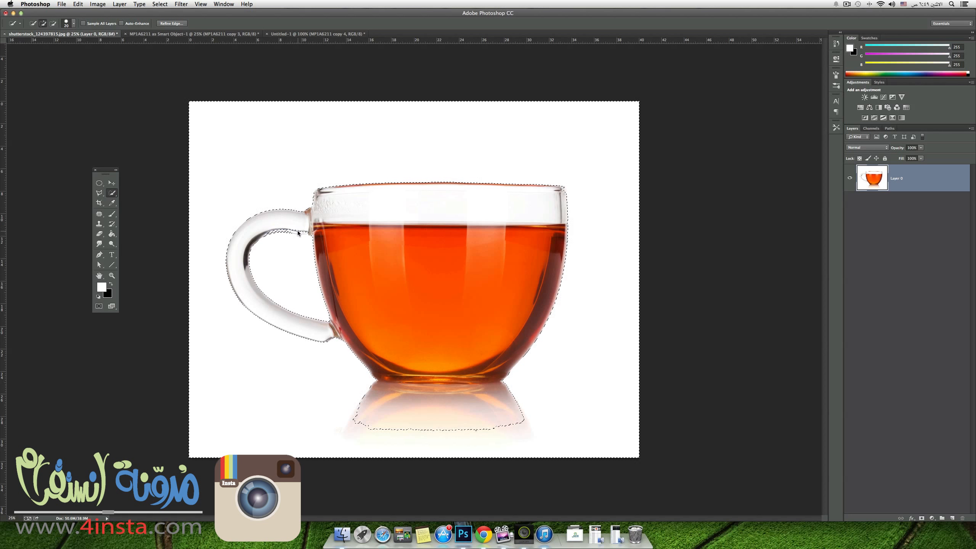
{"action": "key", "text": "alt"}
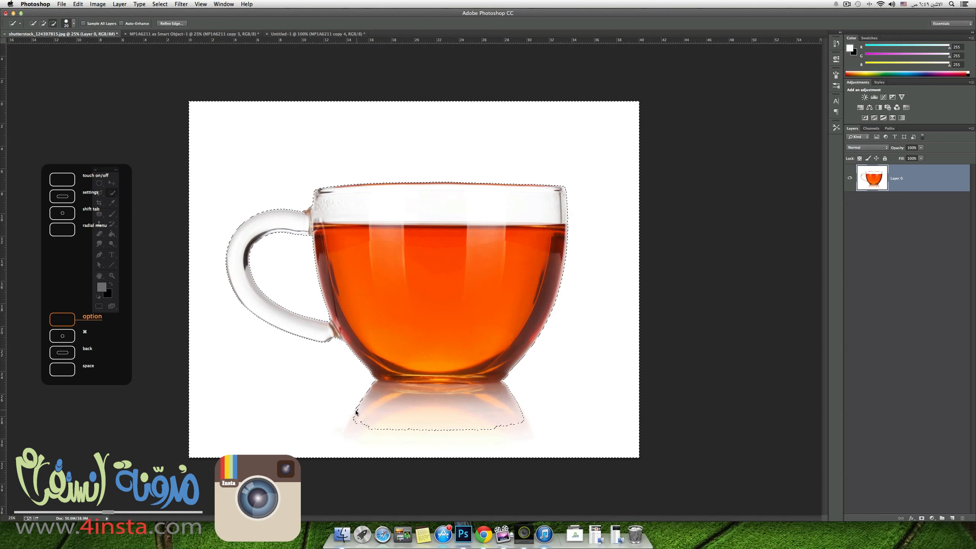
{"action": "left_click_drag", "start_coordinate": [354, 417], "coordinate": [368, 415]}
Duplicate the teacup's Layer 0 and hide the original layer.
{"action": "left_click_drag", "start_coordinate": [915, 181], "coordinate": [953, 518]}
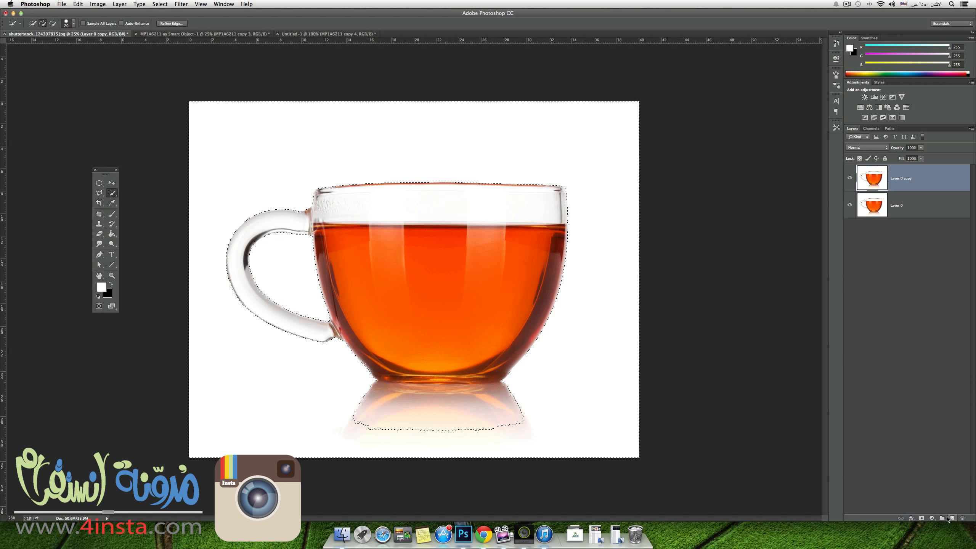
{"action": "left_click", "coordinate": [850, 205]}
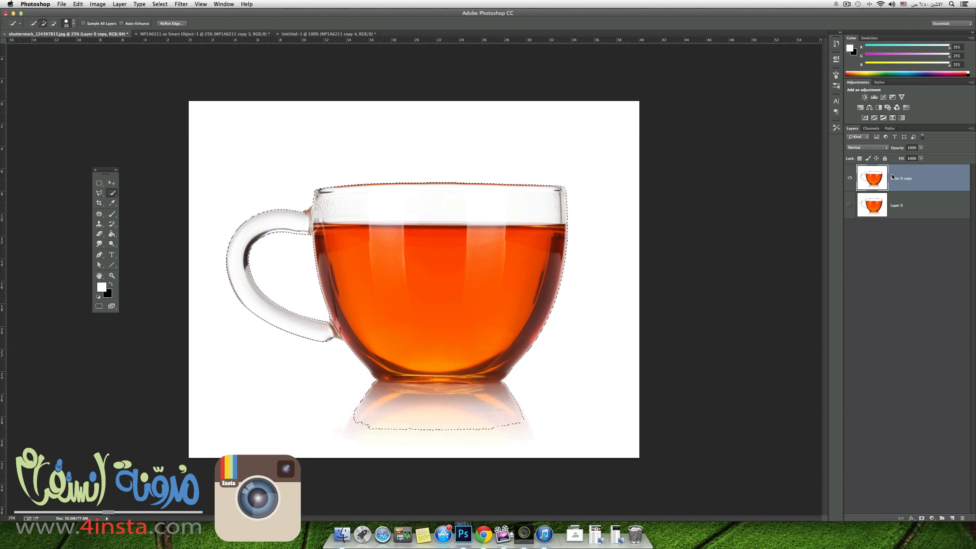
Copy the selected cup onto a new layer and hide Layer 0 copy.
{"action": "left_click", "coordinate": [922, 519]}
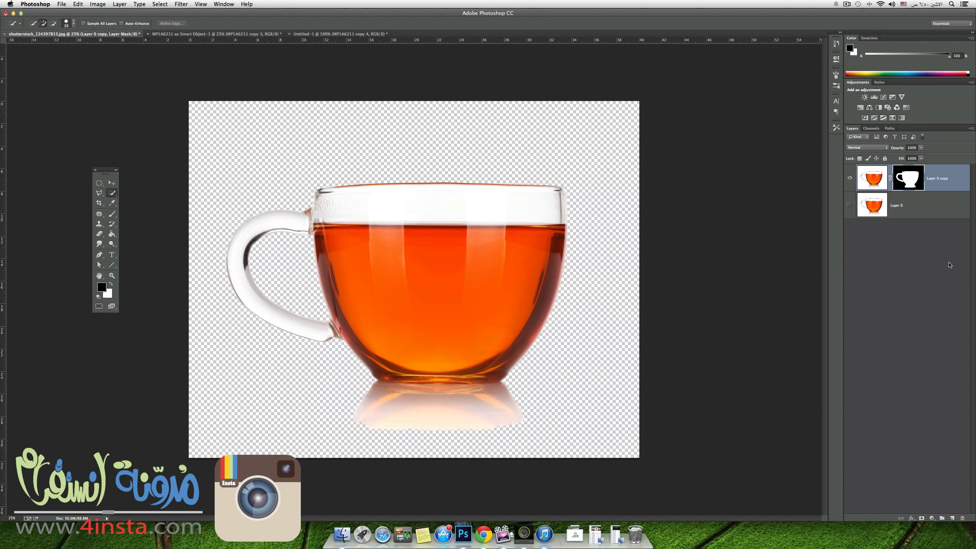
{"action": "key", "text": "super+z"}
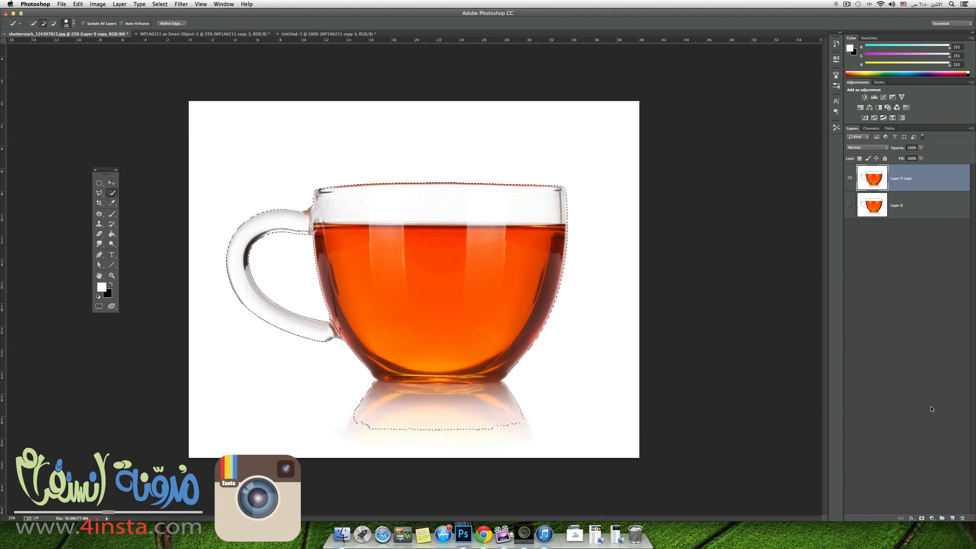
{"action": "key", "text": "super+j"}
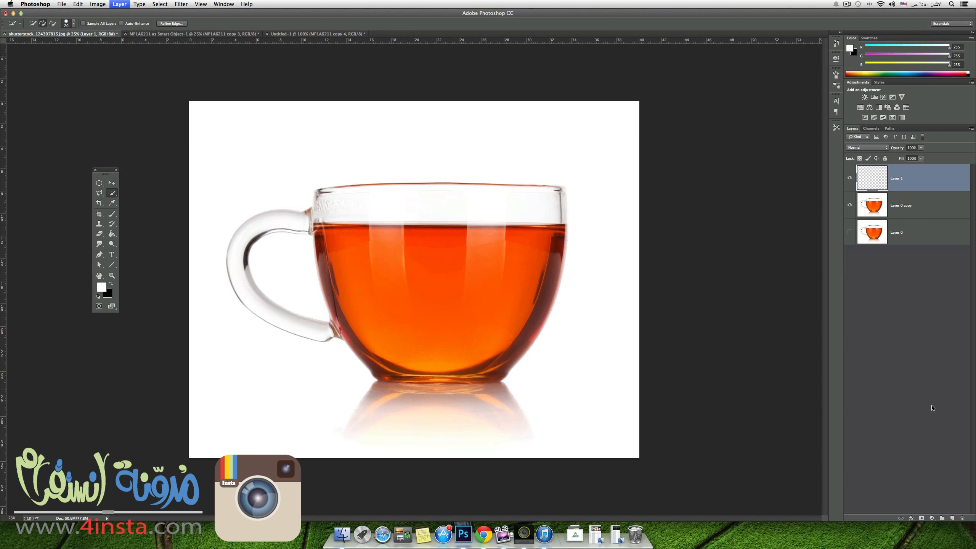
{"action": "left_click", "coordinate": [850, 205]}
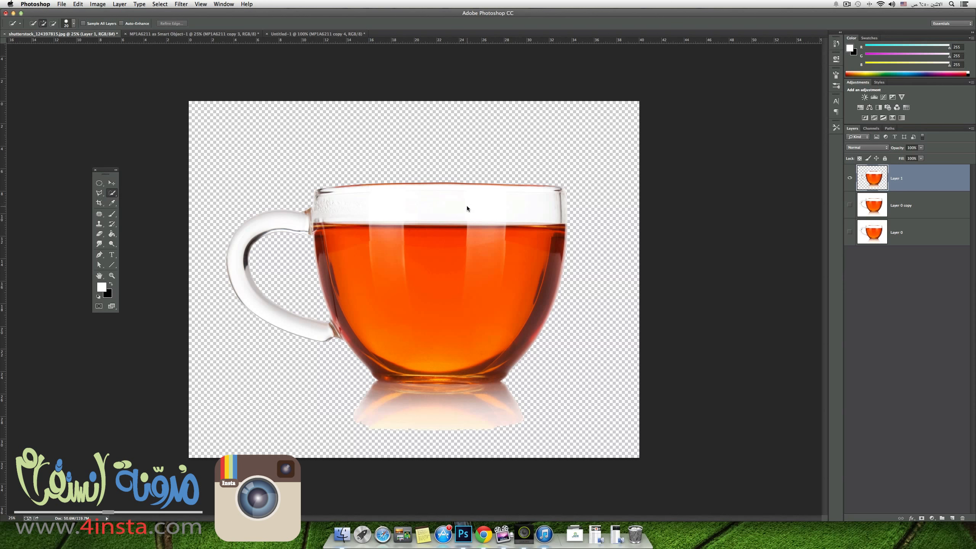
{"action": "left_click", "coordinate": [160, 4]}
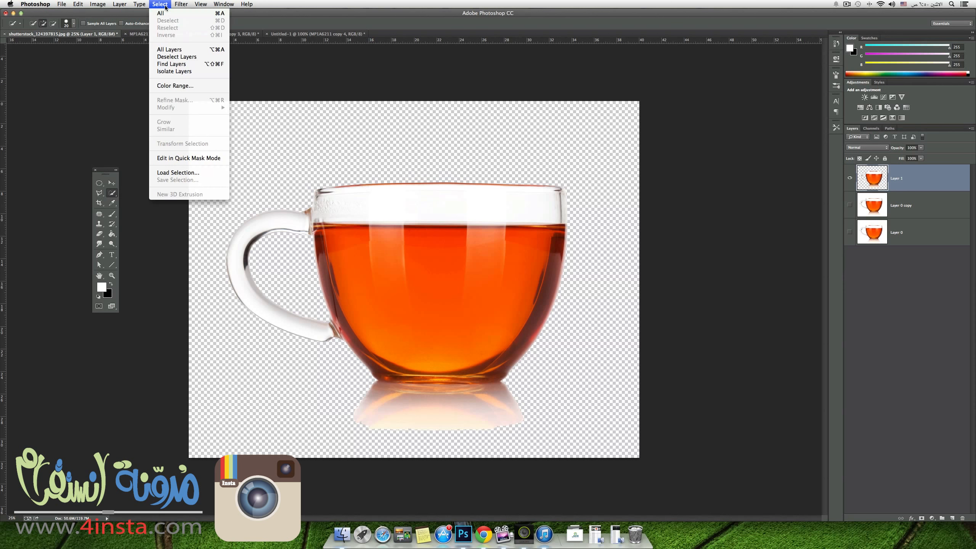
{"action": "left_click", "coordinate": [189, 86]}
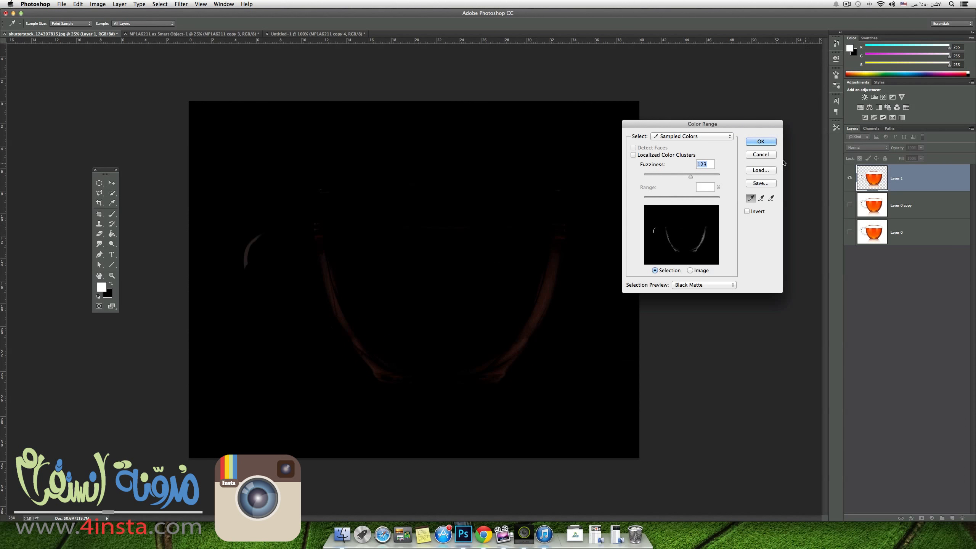
{"action": "left_click", "coordinate": [760, 155]}
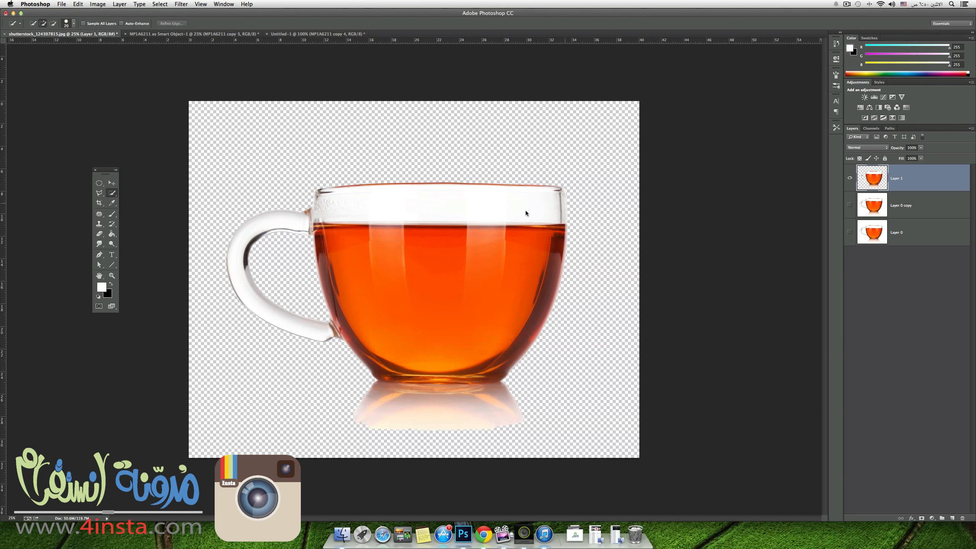
Copy the cutout teacup from Layer 1 into the Untitled-1 document with the Move tool.
{"action": "left_click", "coordinate": [111, 183]}
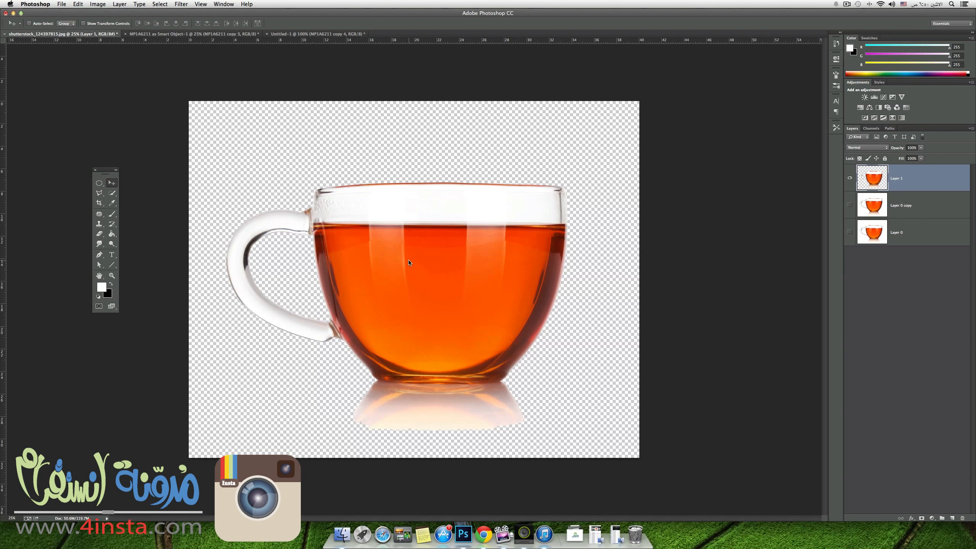
{"action": "left_click_drag", "start_coordinate": [416, 267], "coordinate": [304, 43]}
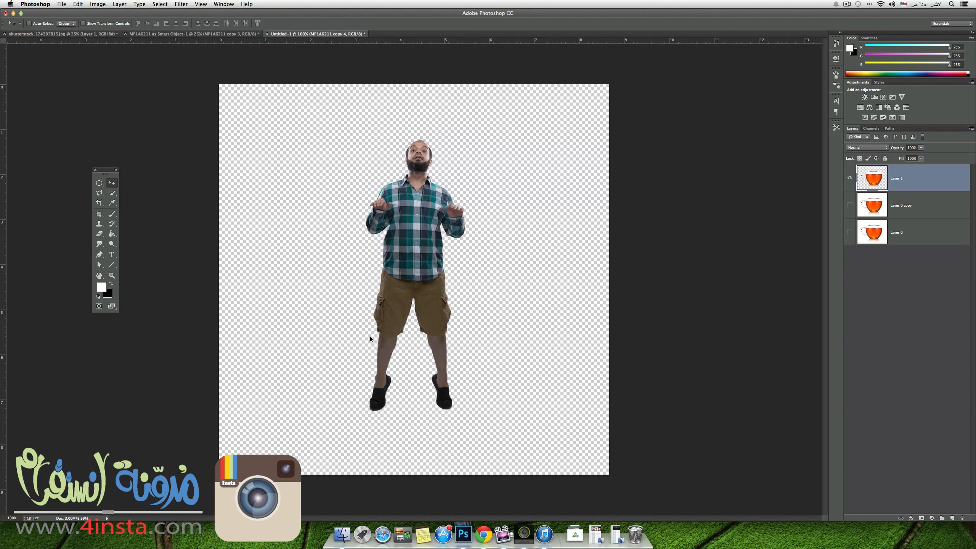
{"action": "left_click_drag", "start_coordinate": [371, 339], "coordinate": [396, 332]}
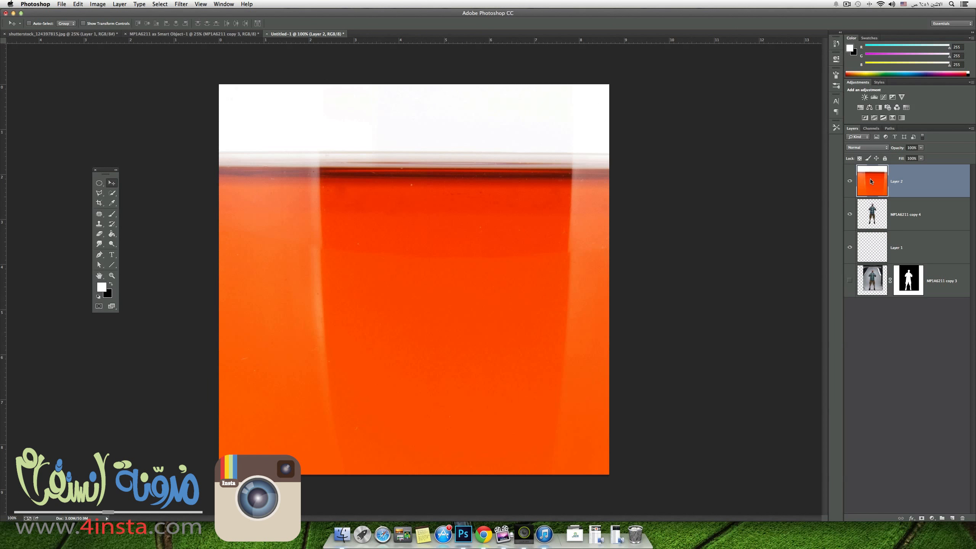
Scale the teacup down proportionally to fit the square canvas and place it over the man's lower body.
{"action": "key", "text": "super+minus"}
{"action": "key", "text": "super+minus"}
{"action": "key", "text": "super+minus"}
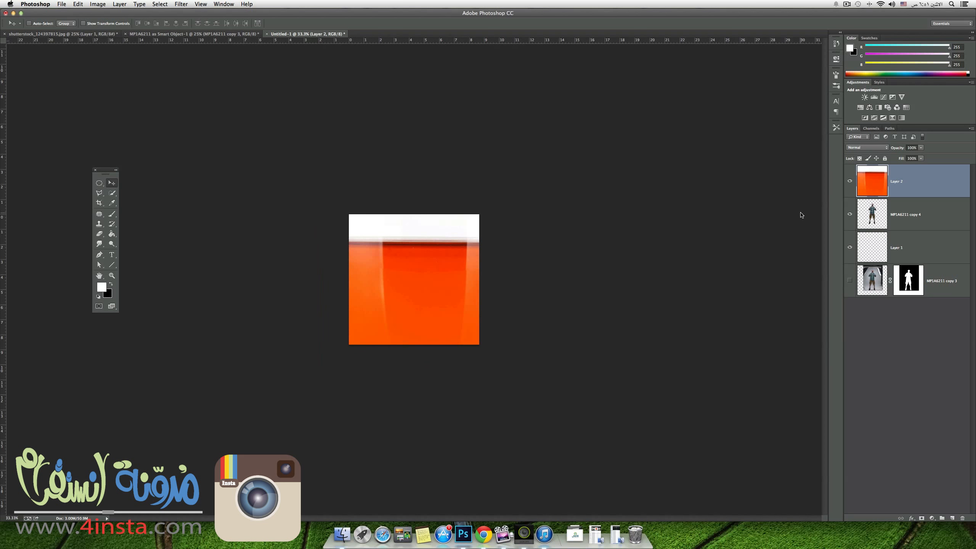
{"action": "key", "text": "super+t"}
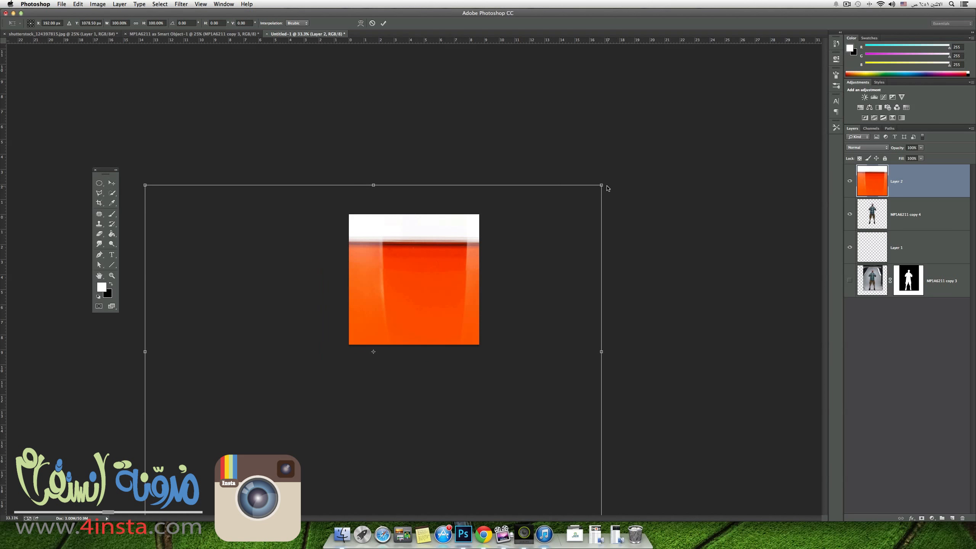
{"action": "left_click_drag", "start_coordinate": [602, 187], "coordinate": [332, 382]}
{"action": "left_click_drag", "start_coordinate": [311, 423], "coordinate": [441, 285]}
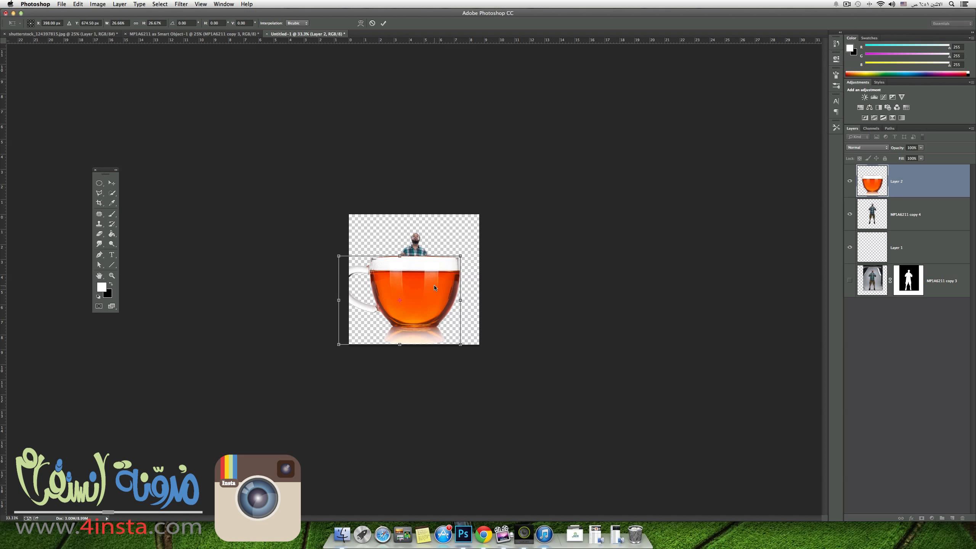
{"action": "left_click_drag", "start_coordinate": [437, 287], "coordinate": [450, 267]}
{"action": "left_click_drag", "start_coordinate": [413, 298], "coordinate": [421, 281]}
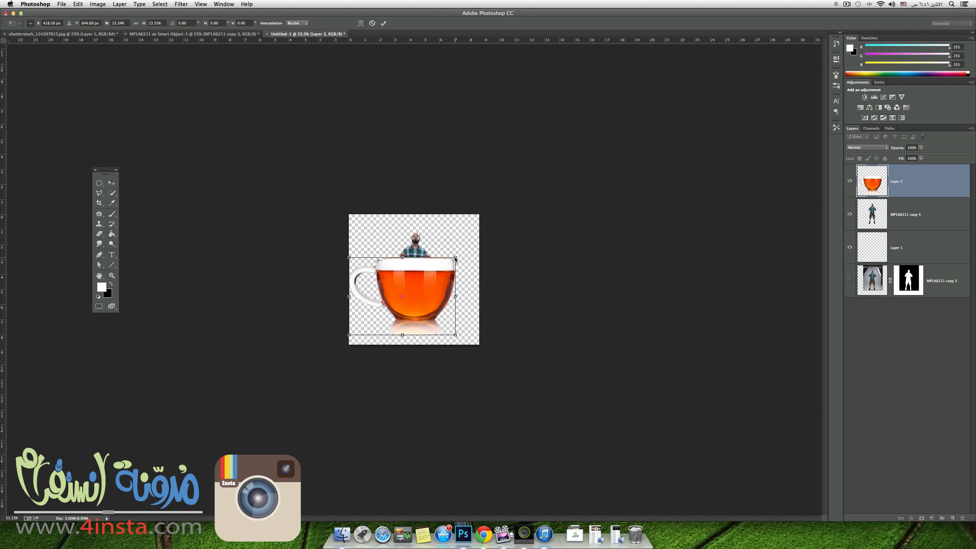
{"action": "left_click_drag", "start_coordinate": [454, 261], "coordinate": [449, 262]}
{"action": "left_click_drag", "start_coordinate": [401, 303], "coordinate": [404, 299]}
{"action": "key", "text": "Return"}
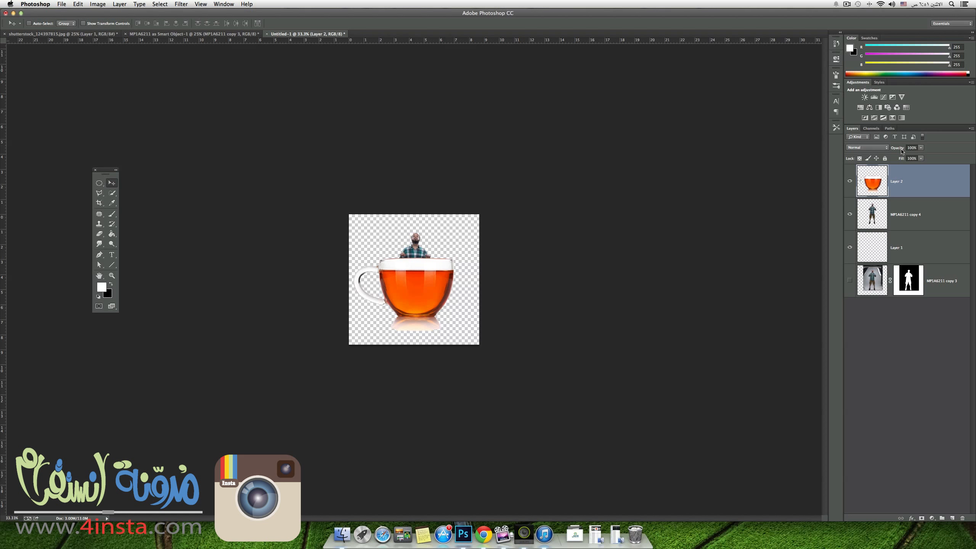
Set the teacup layer's opacity to 89% and shift the man on layer MP1A6211 copy 4 to the right.
{"action": "left_click_drag", "start_coordinate": [902, 149], "coordinate": [898, 150]}
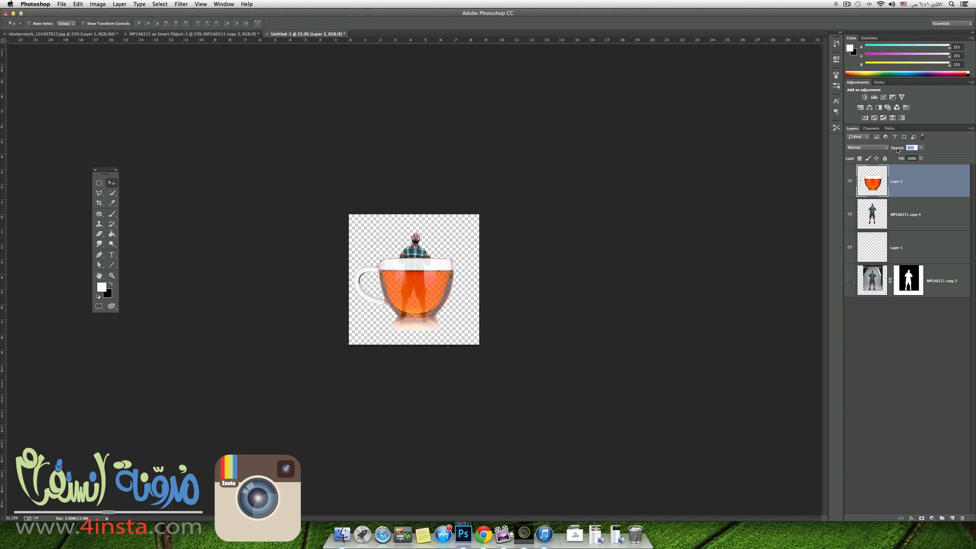
{"action": "key", "text": "Return"}
{"action": "left_click", "coordinate": [924, 211]}
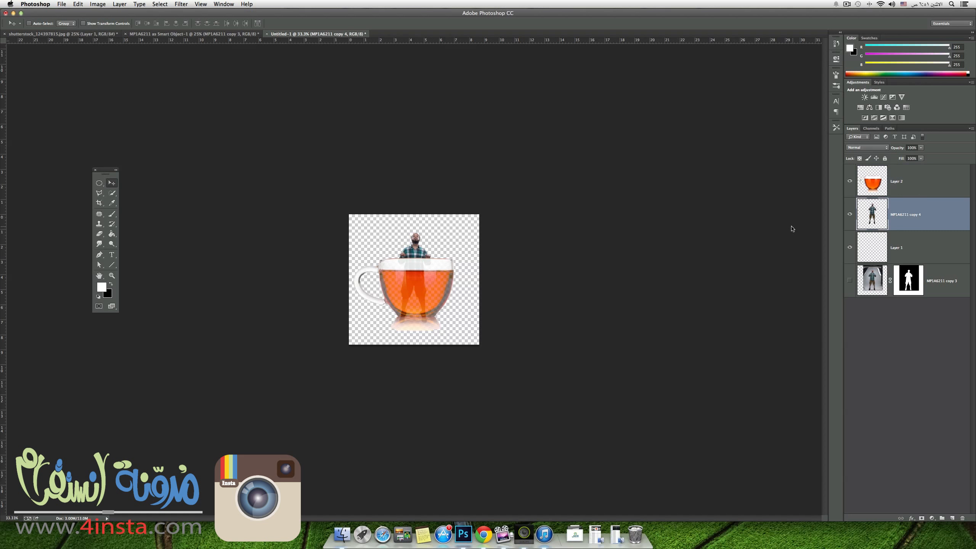
{"action": "left_click_drag", "start_coordinate": [415, 245], "coordinate": [435, 277]}
Enlarge the teacup on Layer 2 to about 111% and lower it so its reflection meets the canvas's bottom edge.
{"action": "left_click", "coordinate": [956, 186]}
{"action": "key", "text": "super+t"}
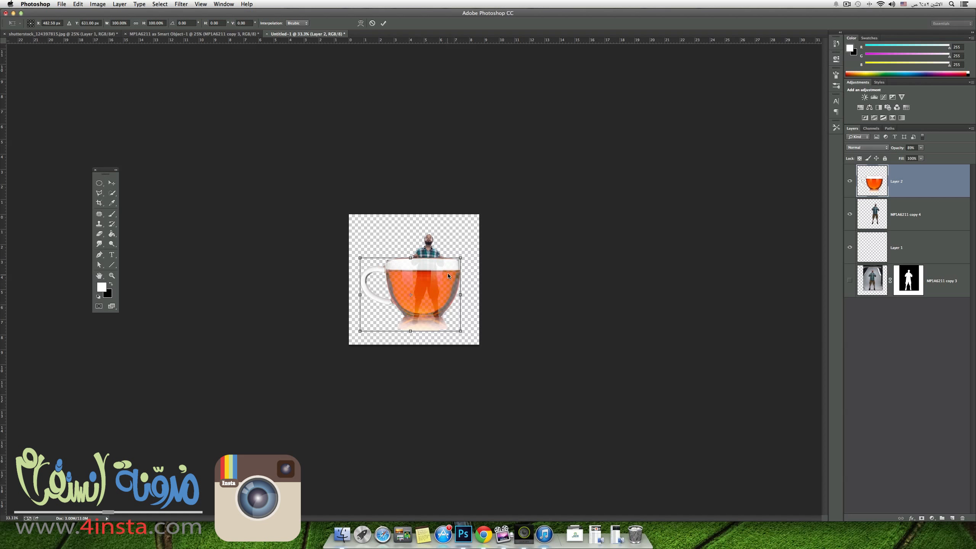
{"action": "left_click_drag", "start_coordinate": [460, 331], "coordinate": [441, 326]}
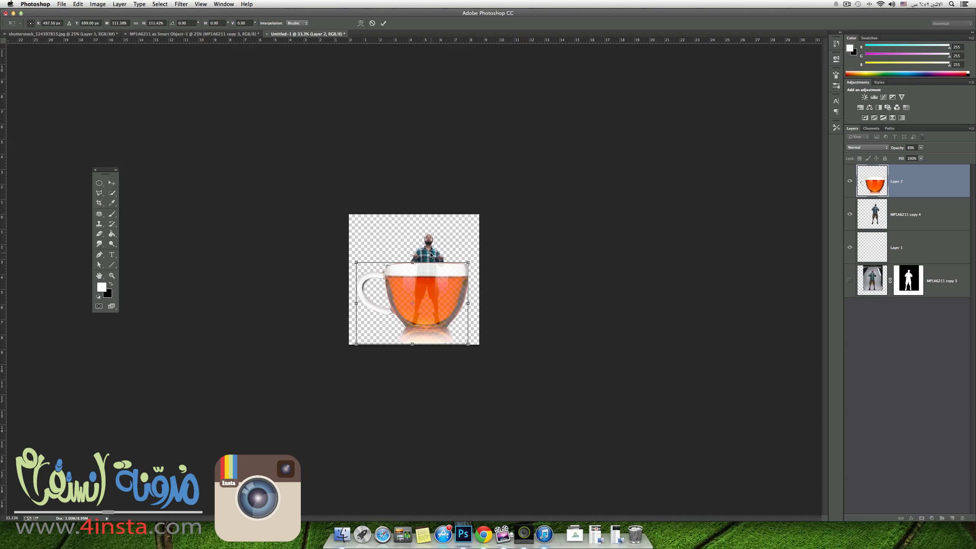
{"action": "key", "text": "Return"}
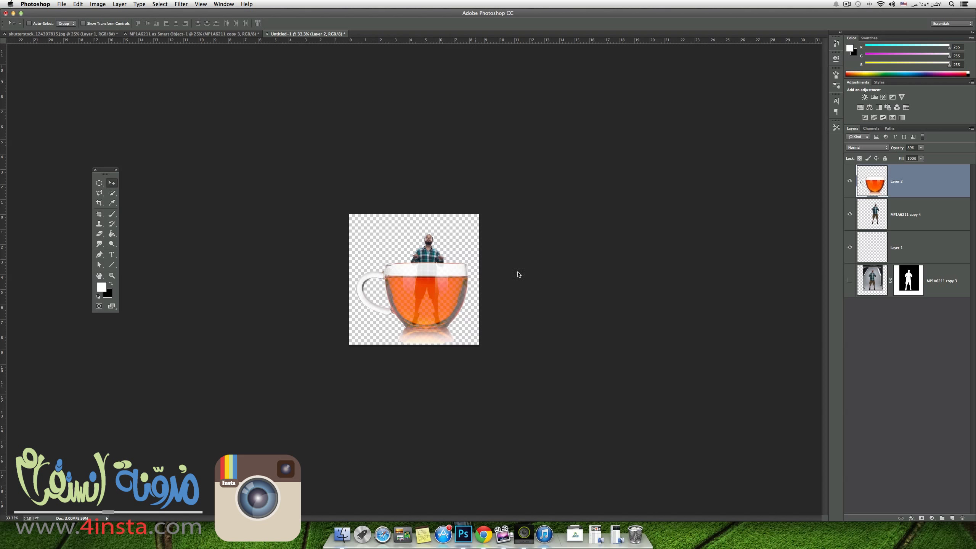
Scale the man down to about 96% and lower him so his chest sits at the cup's rim.
{"action": "left_click", "coordinate": [906, 213]}
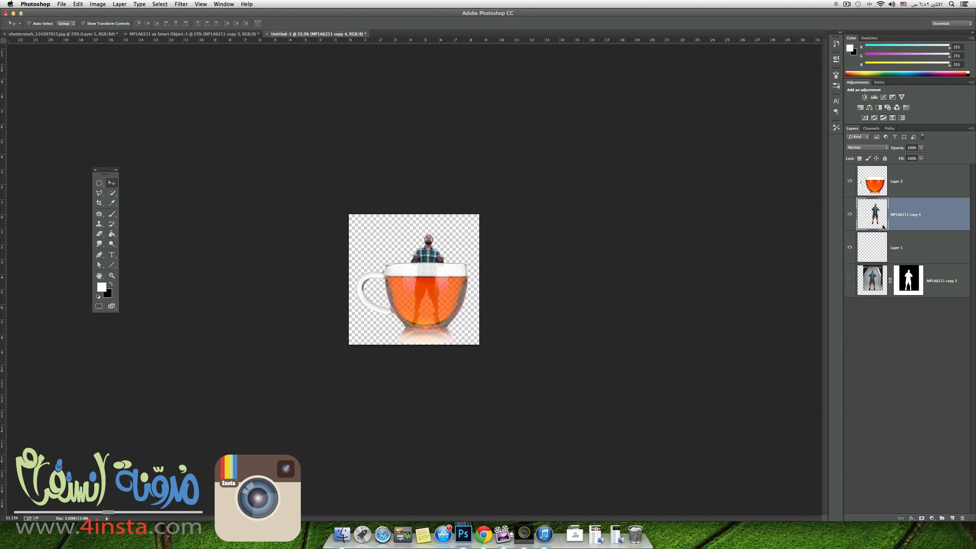
{"action": "key", "text": "super+t"}
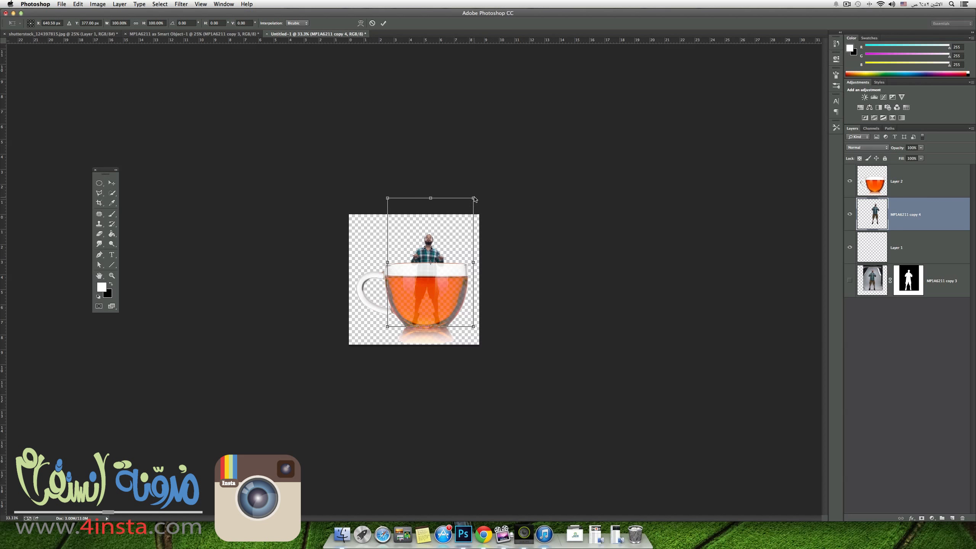
{"action": "left_click_drag", "start_coordinate": [475, 199], "coordinate": [438, 231]}
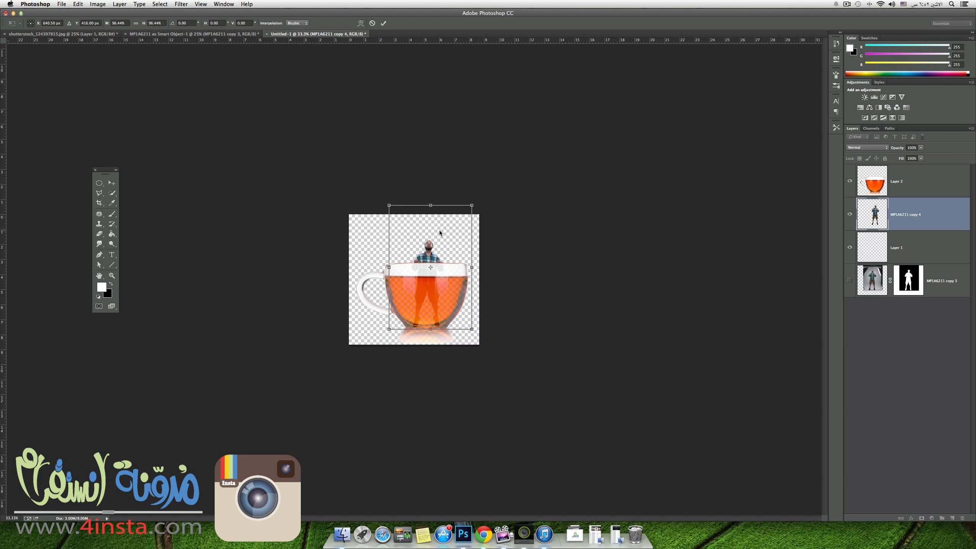
{"action": "key", "text": "Return"}
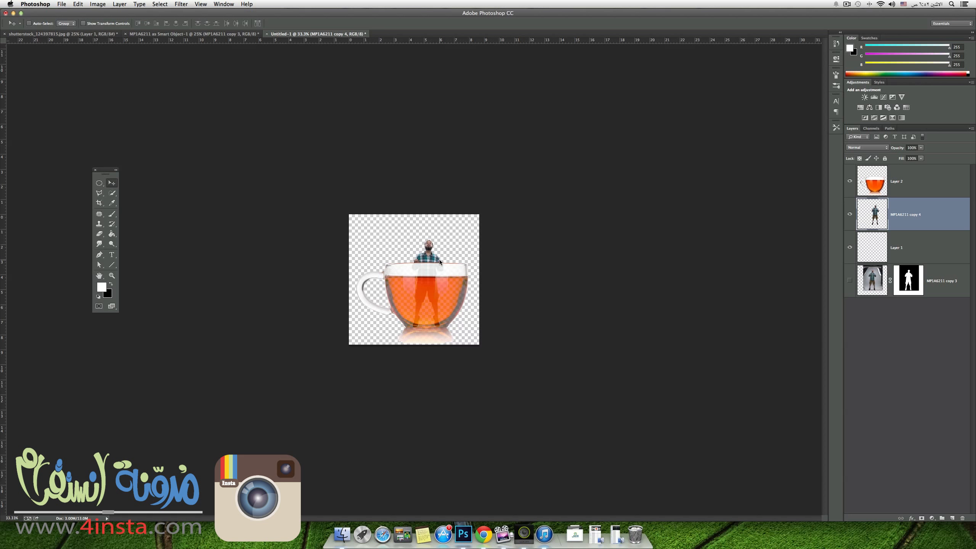
On Layer 2 copy, select the cup's white glass areas with Color Range, delete them and deselect.
{"action": "key", "text": "super+plus"}
{"action": "key", "text": "super+plus"}
{"action": "key", "text": "super+plus"}
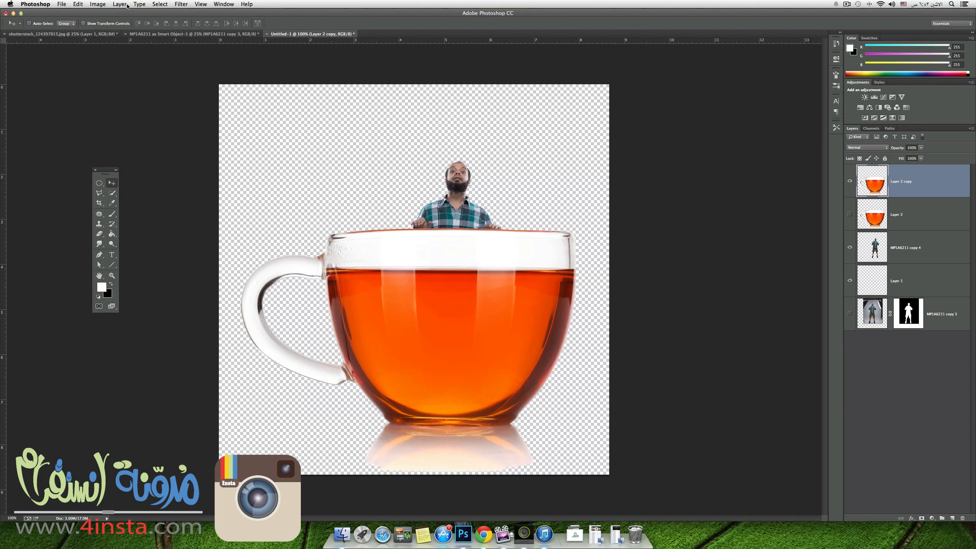
{"action": "left_click", "coordinate": [160, 4]}
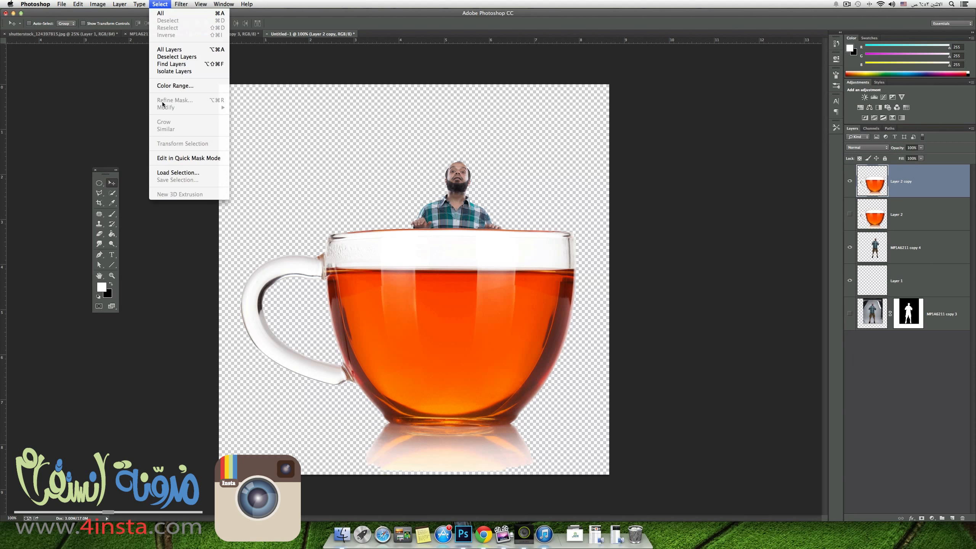
{"action": "left_click", "coordinate": [178, 88]}
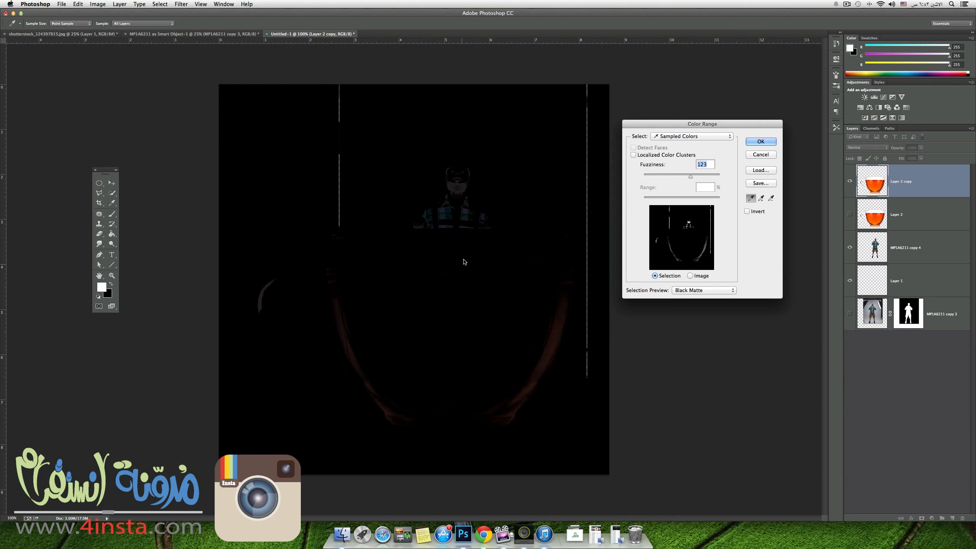
{"action": "left_click", "coordinate": [543, 253]}
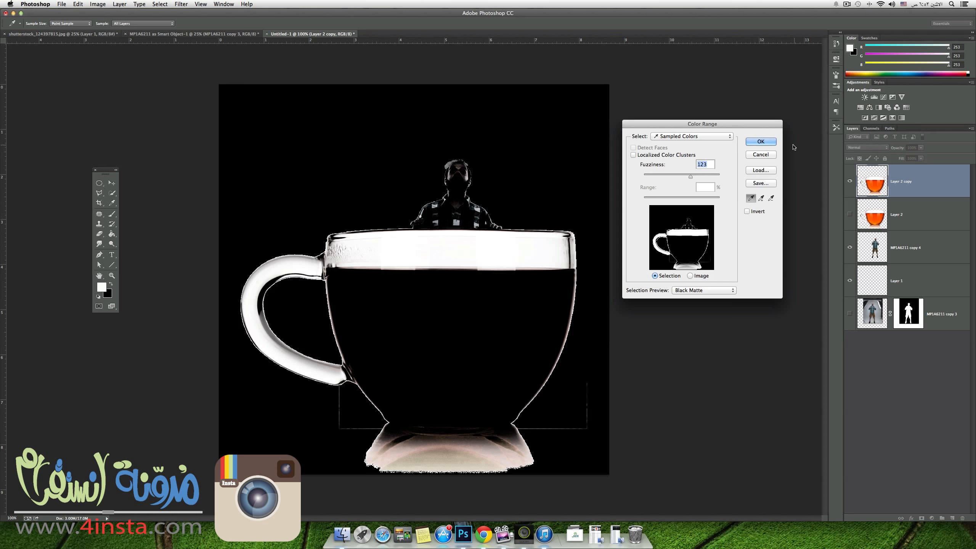
{"action": "left_click", "coordinate": [762, 141]}
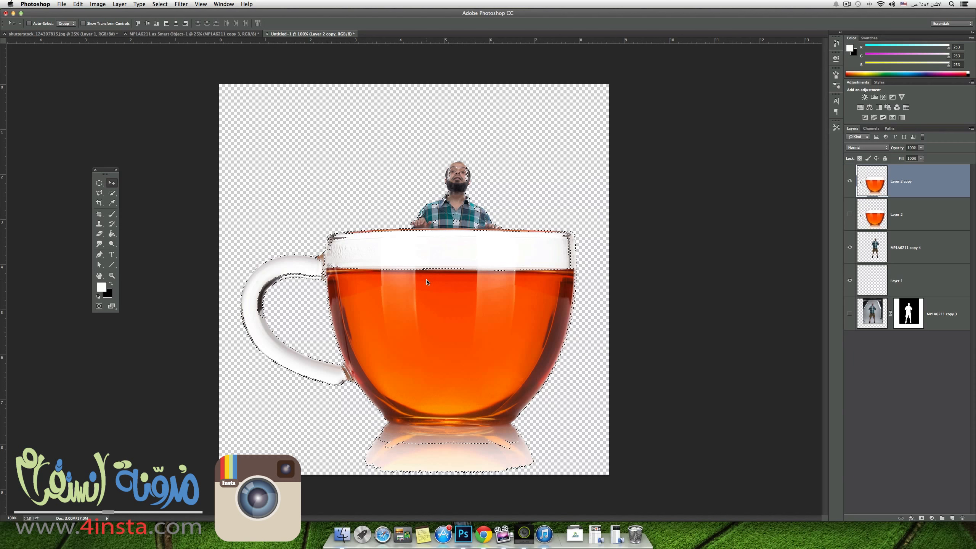
{"action": "key", "text": "Delete"}
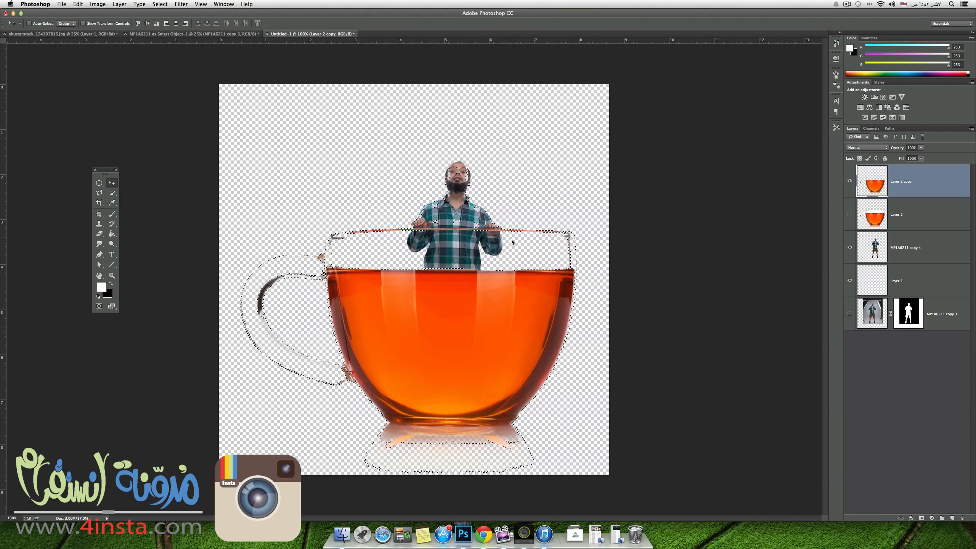
{"action": "key", "text": "super+d"}
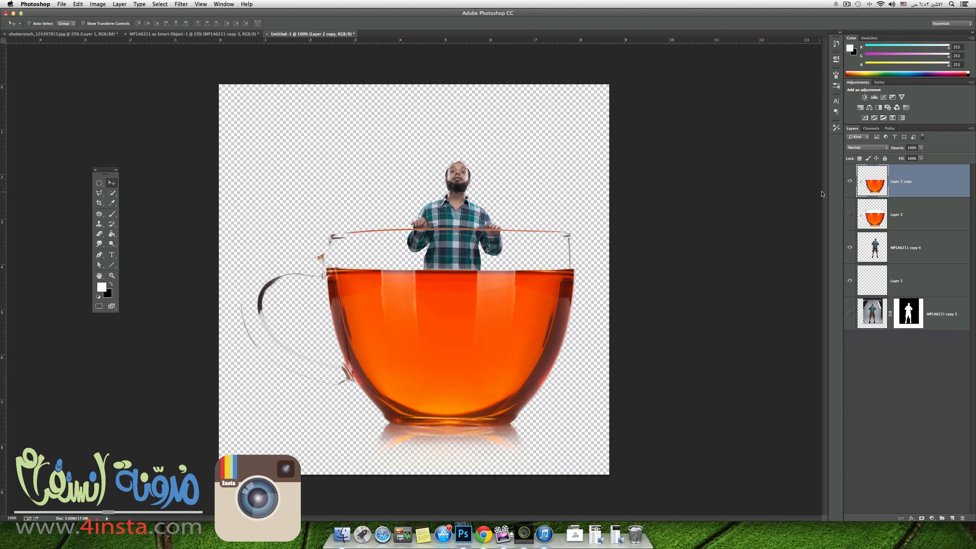
Show Layer 2 and start a Pen path on it along the tea's surface line, from the cup's right edge towards the left.
{"action": "left_click", "coordinate": [850, 214]}
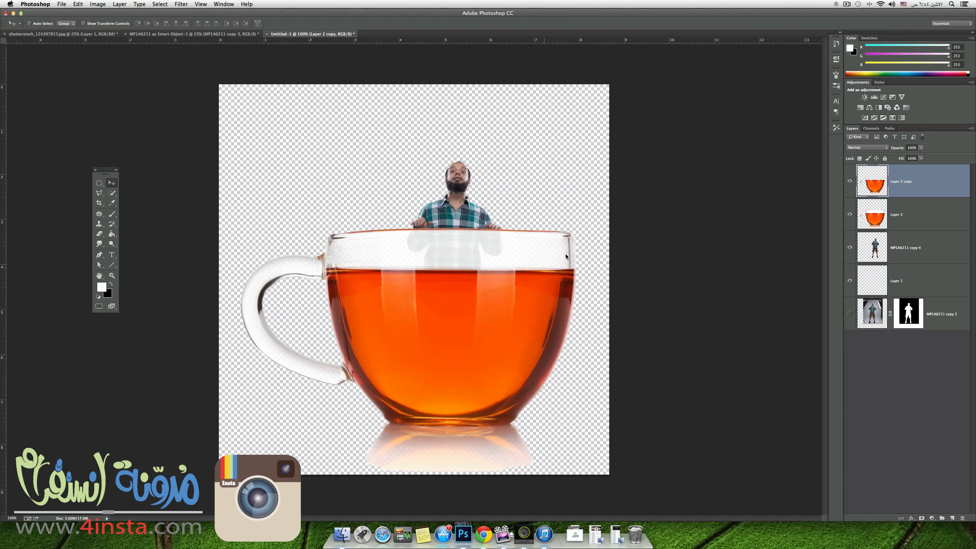
{"action": "left_click", "coordinate": [892, 223]}
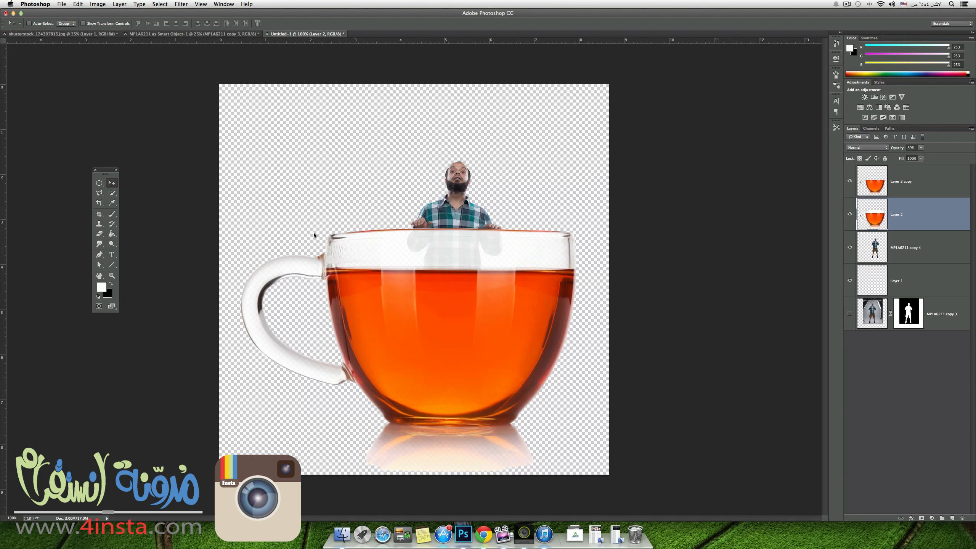
{"action": "left_click", "coordinate": [99, 255]}
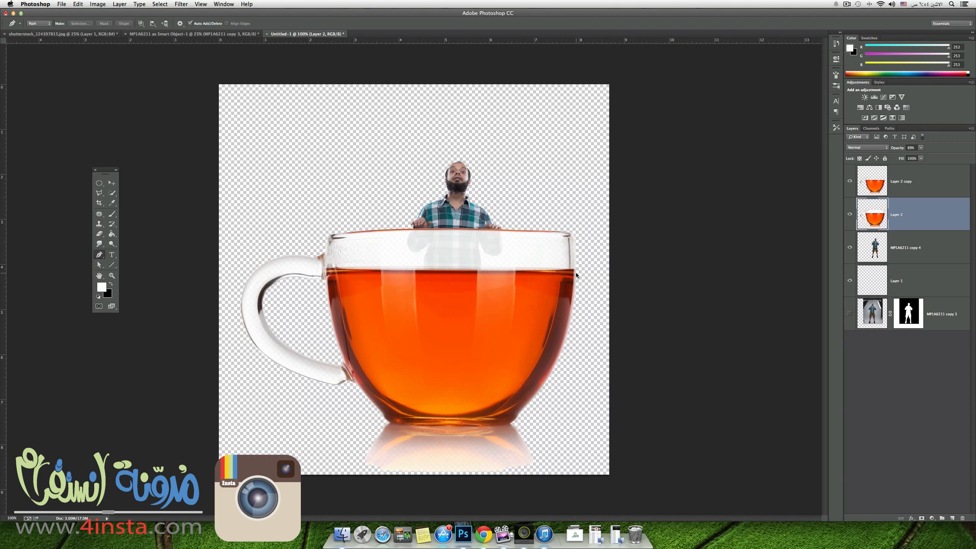
{"action": "key", "text": "super+equal"}
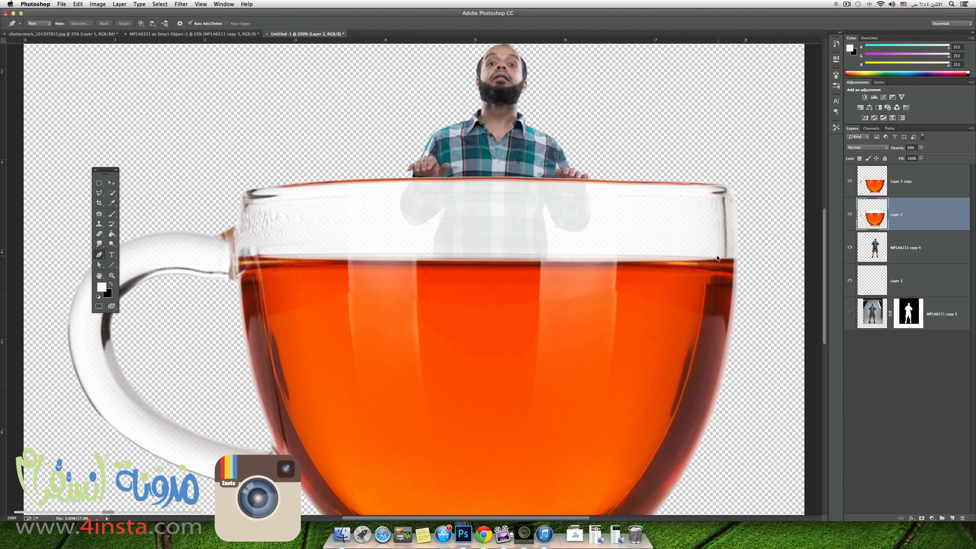
{"action": "left_click", "coordinate": [739, 258]}
{"action": "left_click_drag", "start_coordinate": [514, 262], "coordinate": [497, 261]}
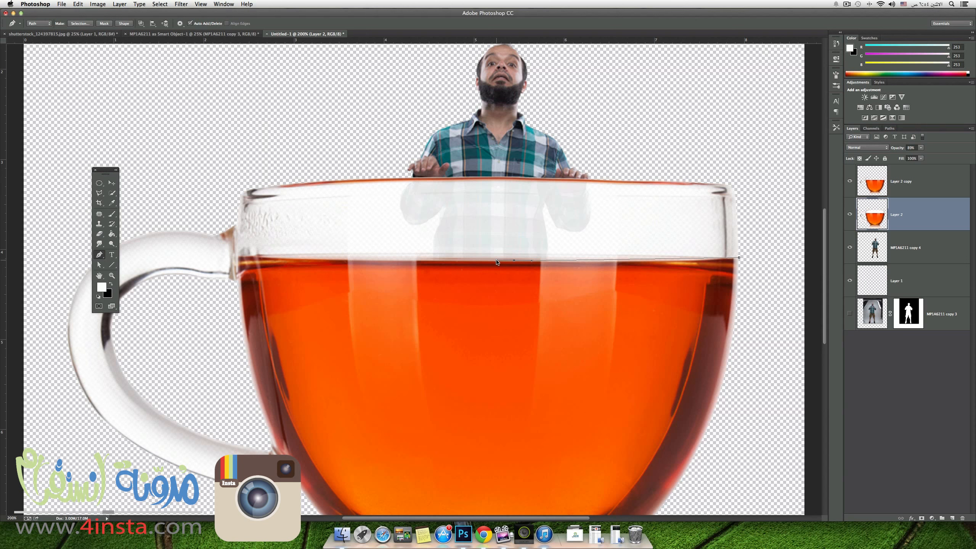
{"action": "key", "text": "alt"}
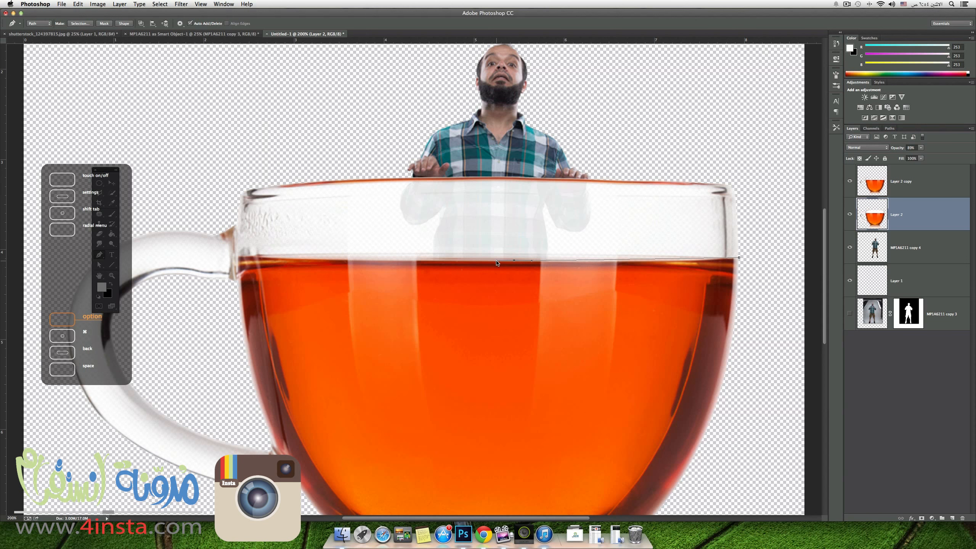
{"action": "left_click_drag", "start_coordinate": [497, 263], "coordinate": [477, 260]}
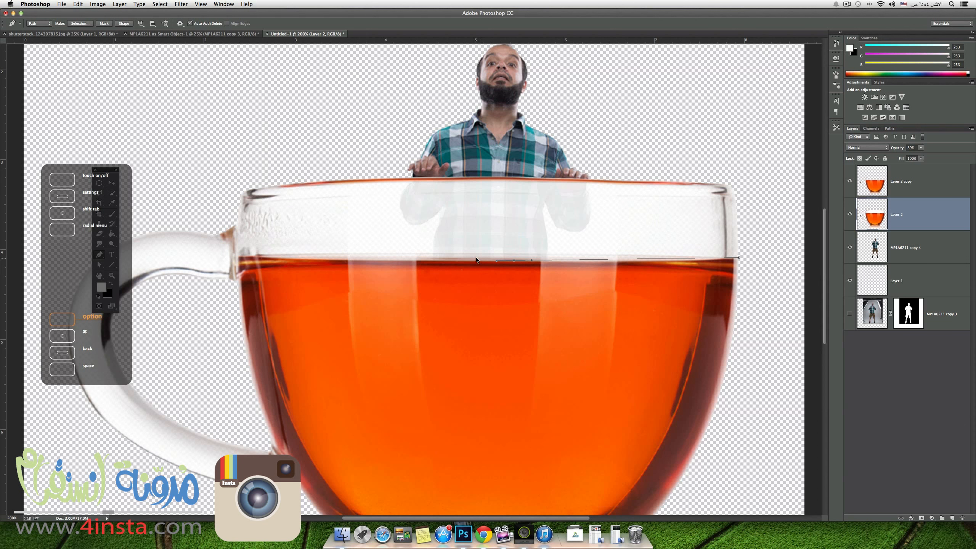
{"action": "left_click", "coordinate": [409, 260]}
{"action": "left_click", "coordinate": [326, 262]}
{"action": "left_click_drag", "start_coordinate": [325, 262], "coordinate": [318, 260]}
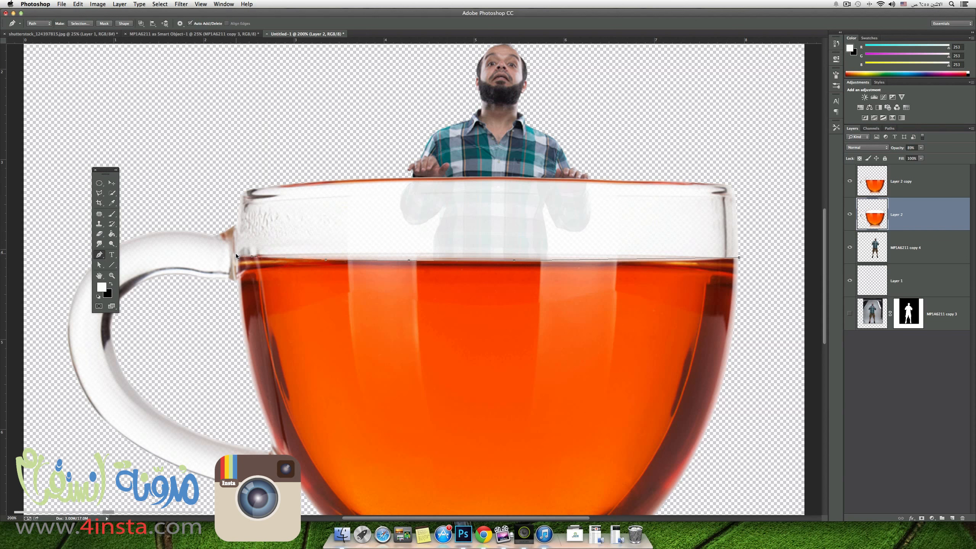
Continue the path up the glass's left edge and loosely around above the rim, closing it at the starting point.
{"action": "left_click", "coordinate": [241, 194]}
{"action": "left_click_drag", "start_coordinate": [241, 194], "coordinate": [249, 185]}
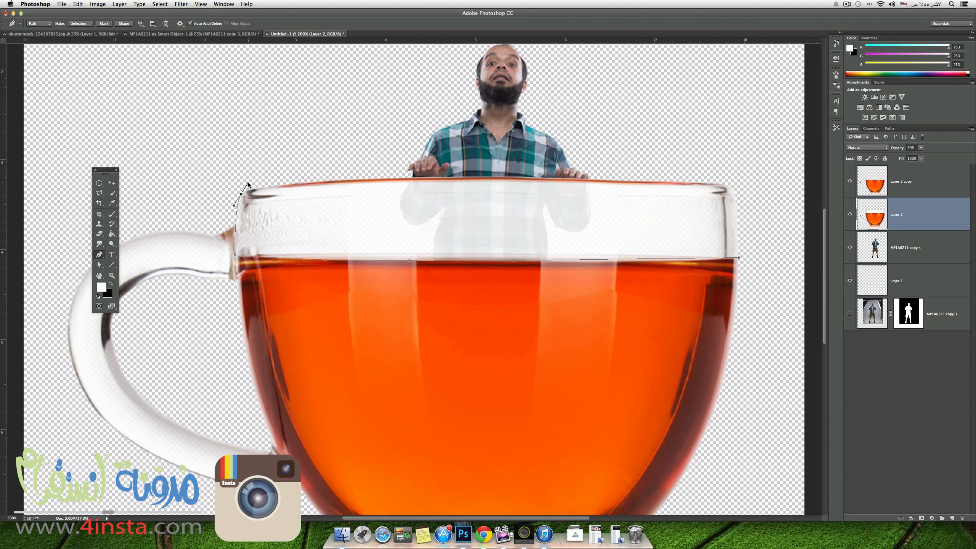
{"action": "left_click", "coordinate": [305, 146]}
{"action": "left_click", "coordinate": [689, 125]}
{"action": "left_click", "coordinate": [748, 158]}
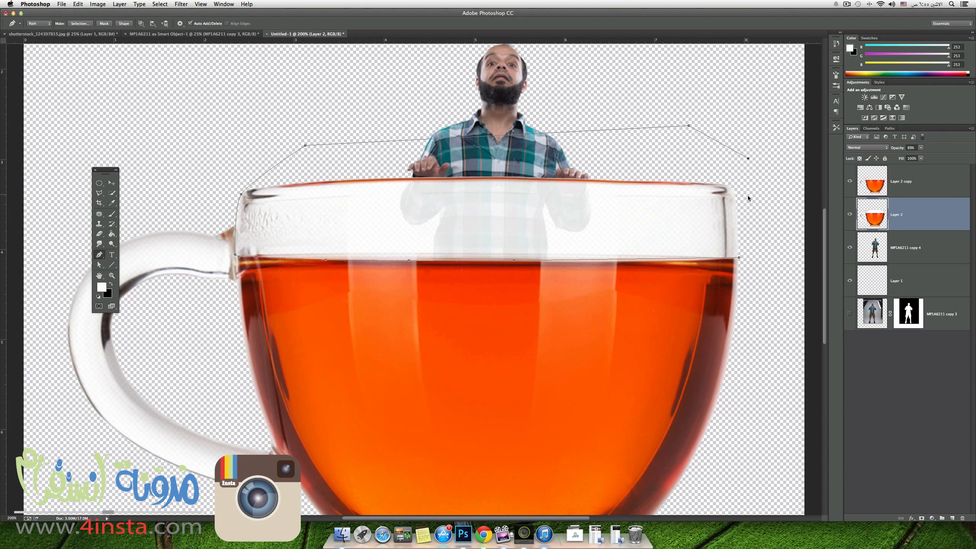
{"action": "left_click", "coordinate": [758, 221]}
{"action": "left_click", "coordinate": [755, 241]}
{"action": "left_click", "coordinate": [739, 257]}
Turn the path into a new anti-aliased selection with a 1-pixel feather and copy the glass rim area to its own layer.
{"action": "right_click", "coordinate": [610, 211]}
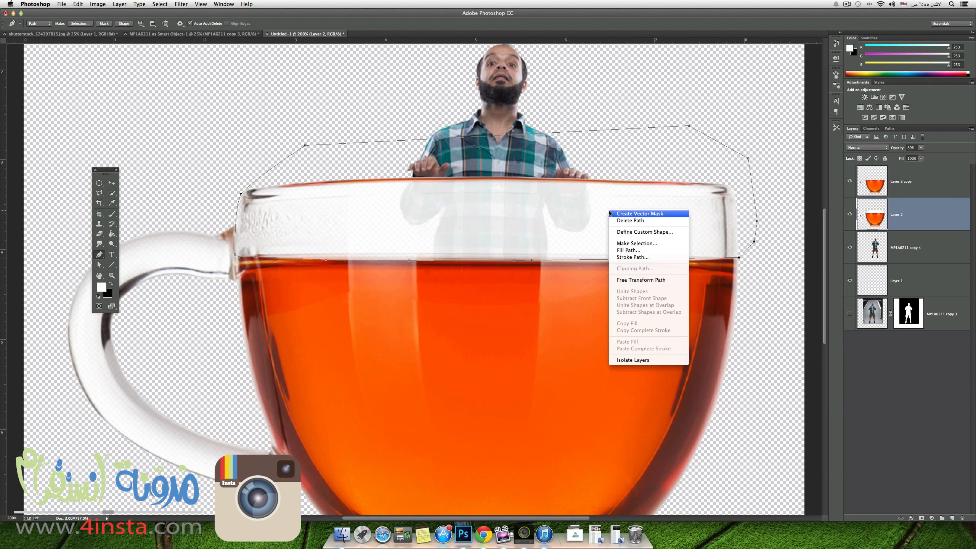
{"action": "left_click", "coordinate": [626, 244]}
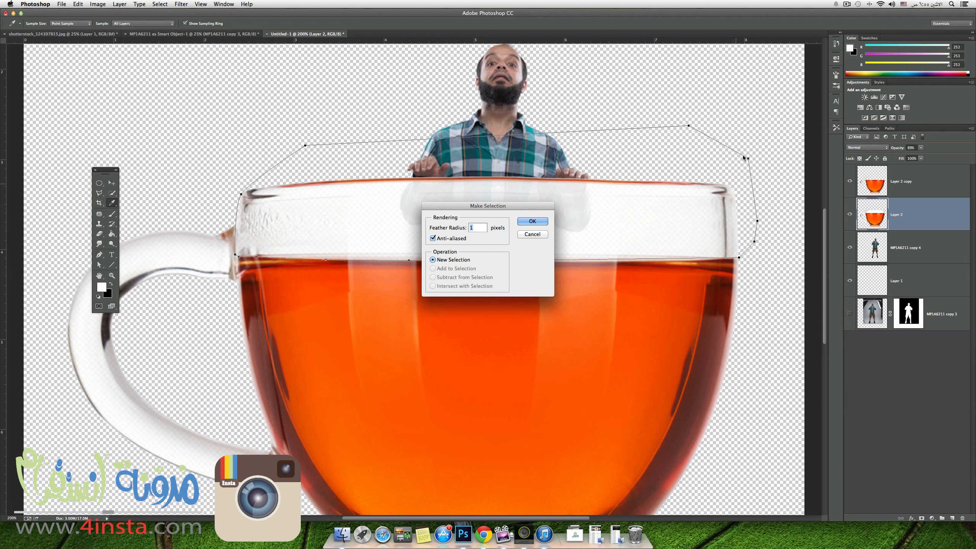
{"action": "left_click", "coordinate": [533, 222]}
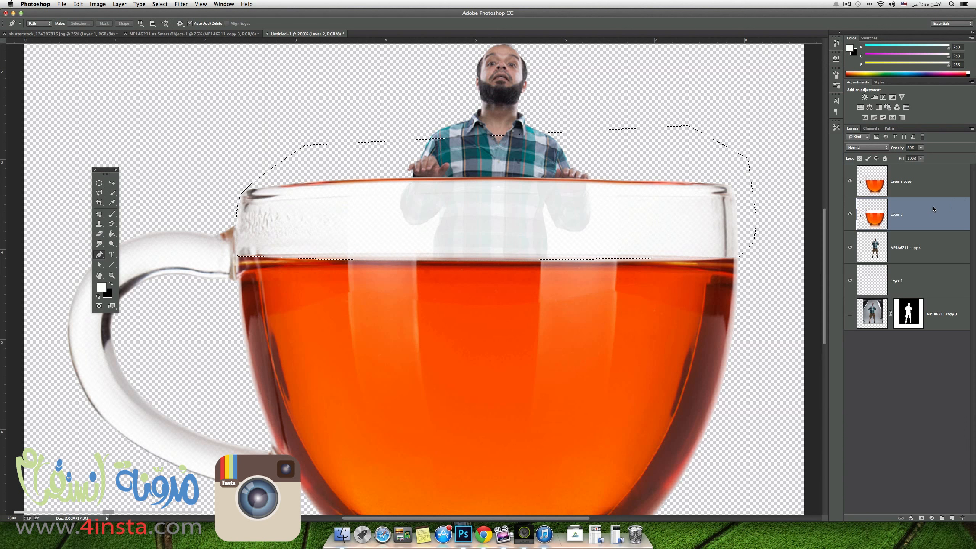
{"action": "key", "text": "super+j"}
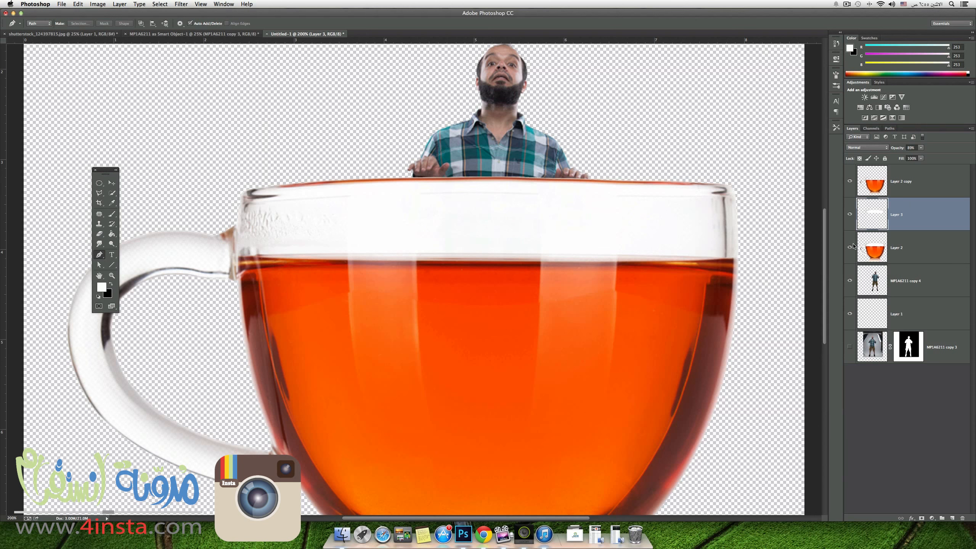
Hide Layer 2 and set the opacity of the glass strip on Layer 3 to 74%.
{"action": "left_click", "coordinate": [850, 247]}
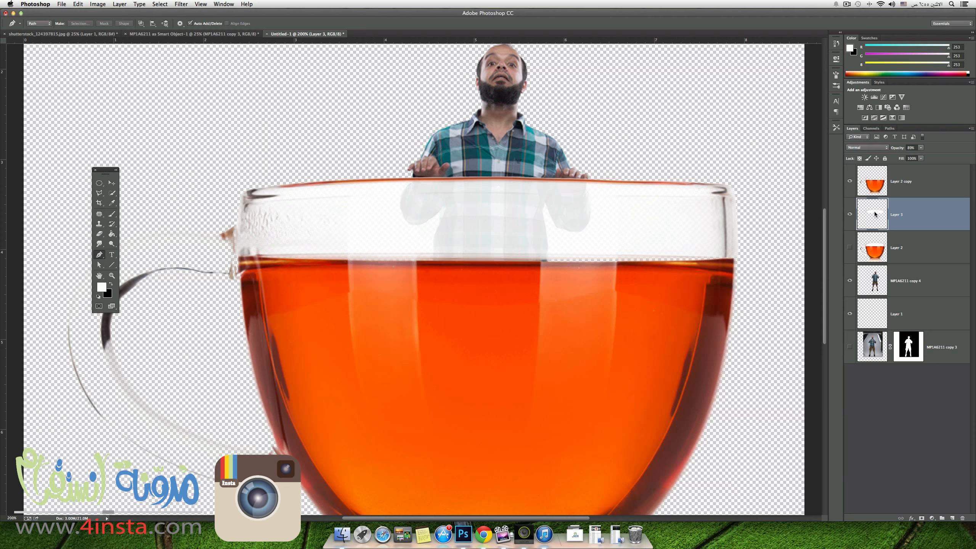
{"action": "left_click", "coordinate": [850, 182]}
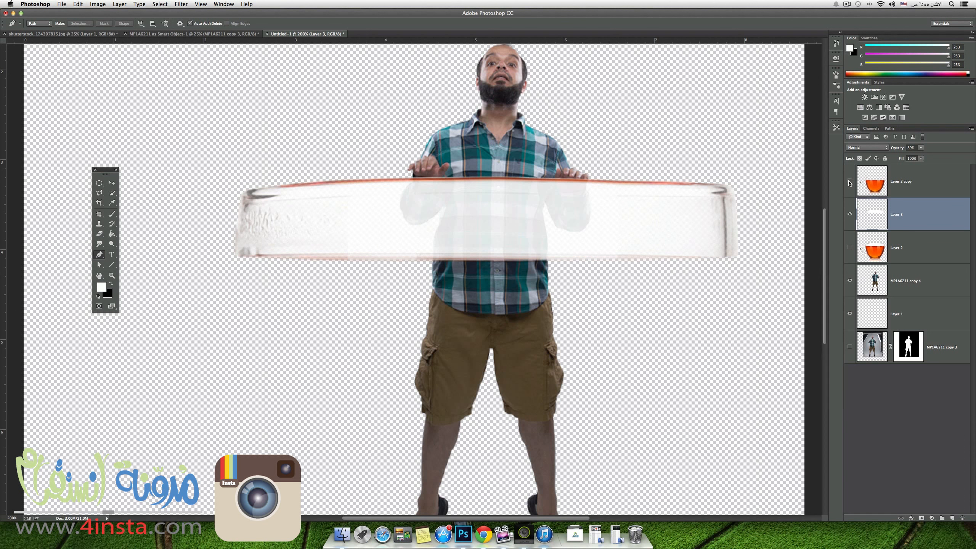
{"action": "left_click", "coordinate": [850, 182]}
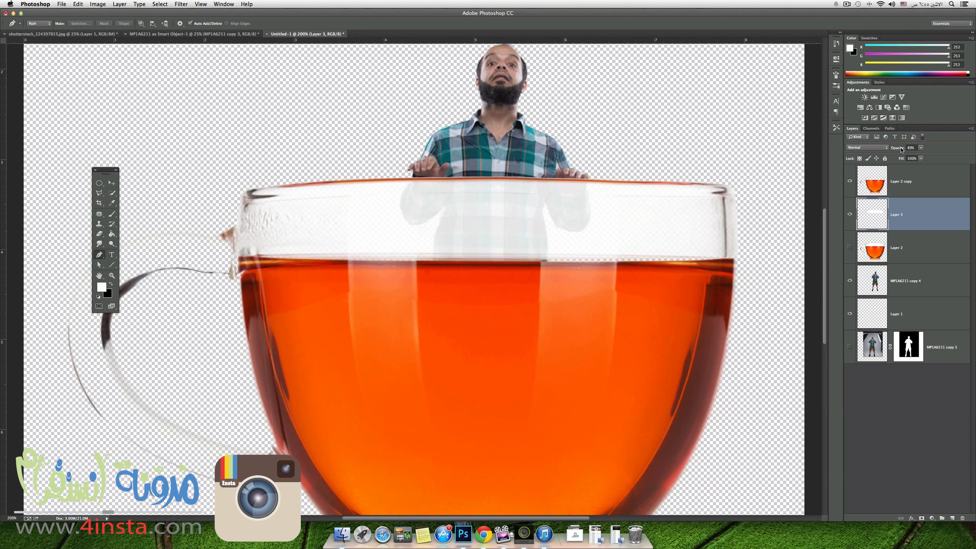
{"action": "left_click_drag", "start_coordinate": [904, 150], "coordinate": [897, 149]}
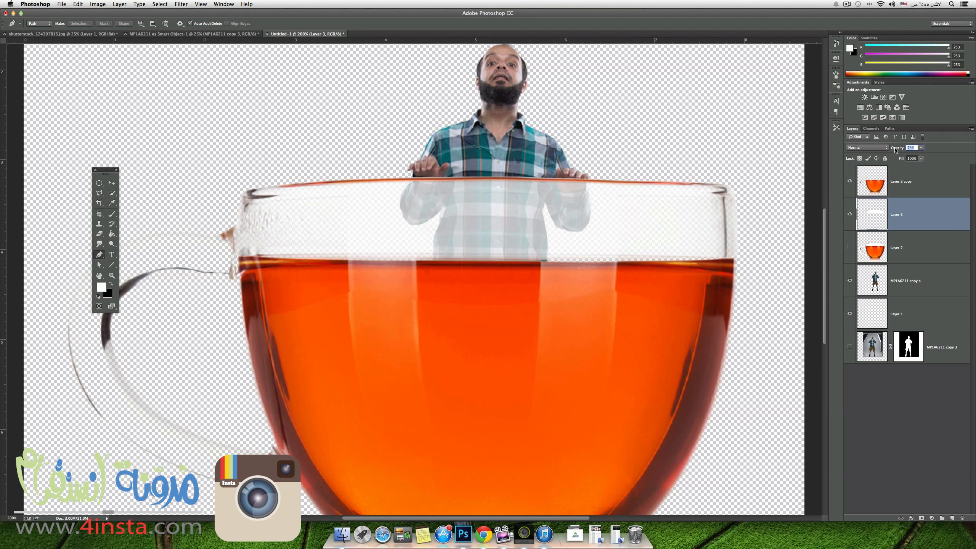
{"action": "left_click_drag", "start_coordinate": [896, 149], "coordinate": [895, 150]}
{"action": "key", "text": "super+minus"}
{"action": "key", "text": "super+minus"}
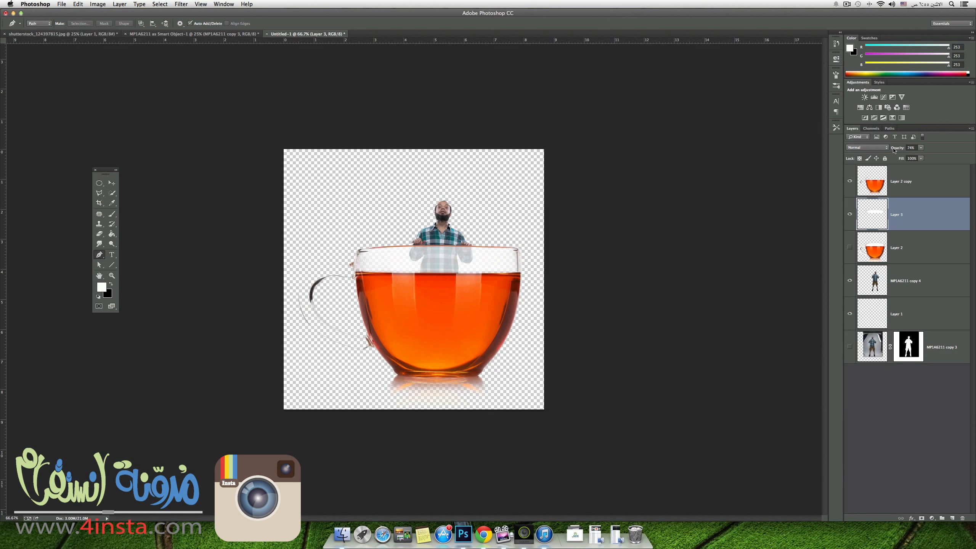
Compare the image with and without Layer 3 and lower that layer's opacity further so the man shows more clearly through the glass.
{"action": "left_click", "coordinate": [850, 214]}
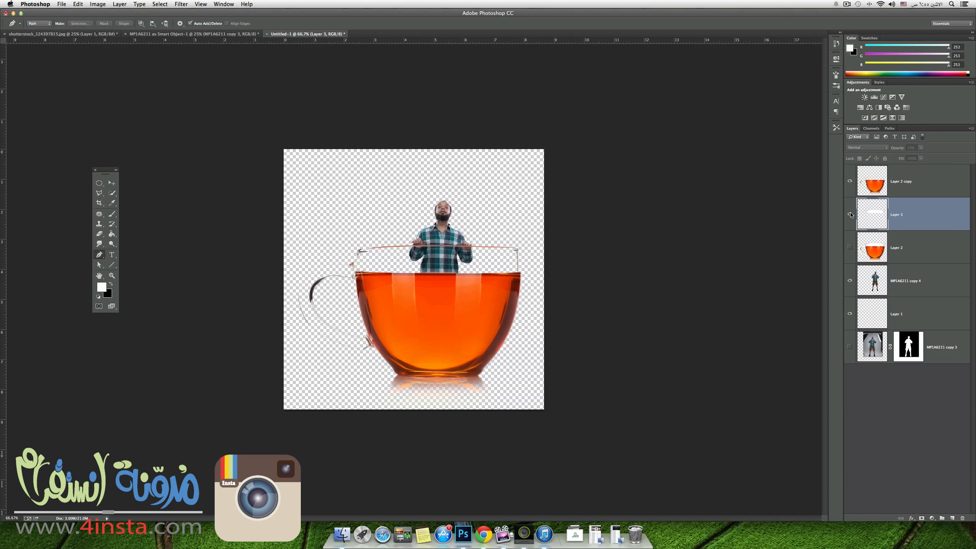
{"action": "left_click", "coordinate": [850, 215]}
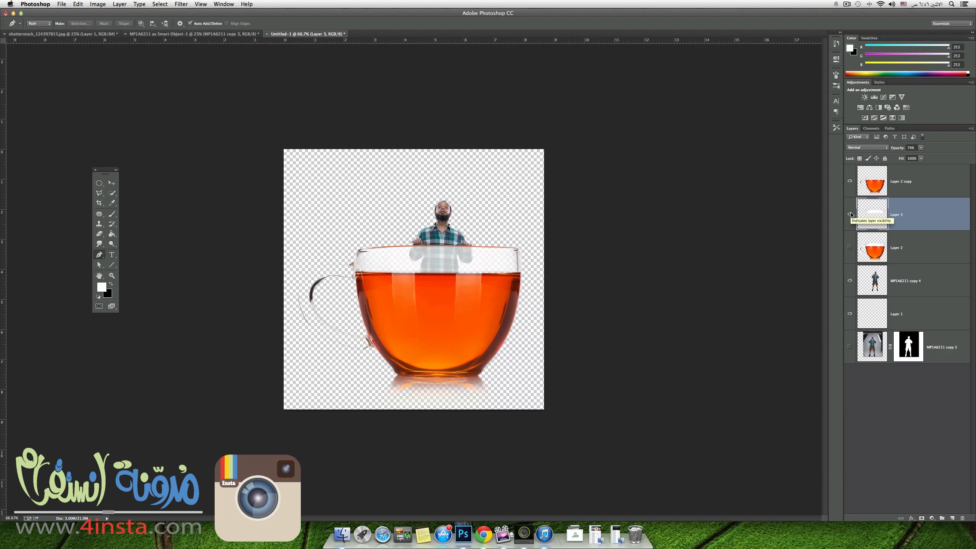
{"action": "left_click_drag", "start_coordinate": [900, 150], "coordinate": [892, 150]}
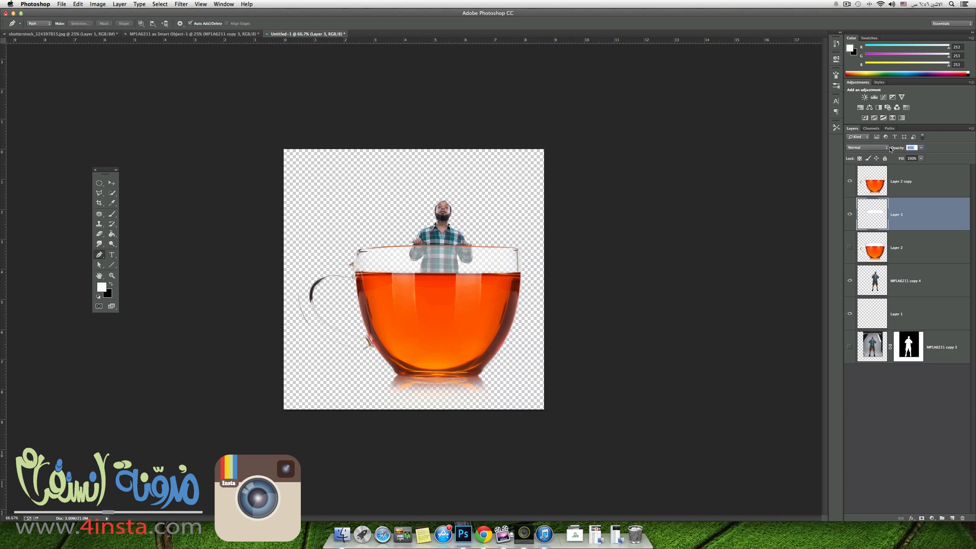
{"action": "left_click_drag", "start_coordinate": [890, 148], "coordinate": [890, 148]}
Move Layer 1 to the bottom of the layer stack and fill it with the white foreground colour.
{"action": "left_click", "coordinate": [900, 396]}
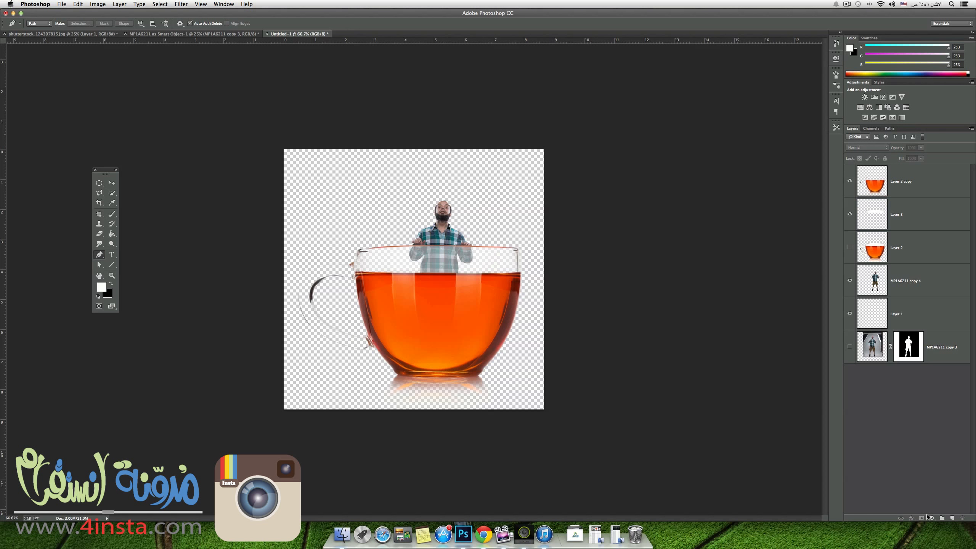
{"action": "left_click_drag", "start_coordinate": [935, 319], "coordinate": [898, 405]}
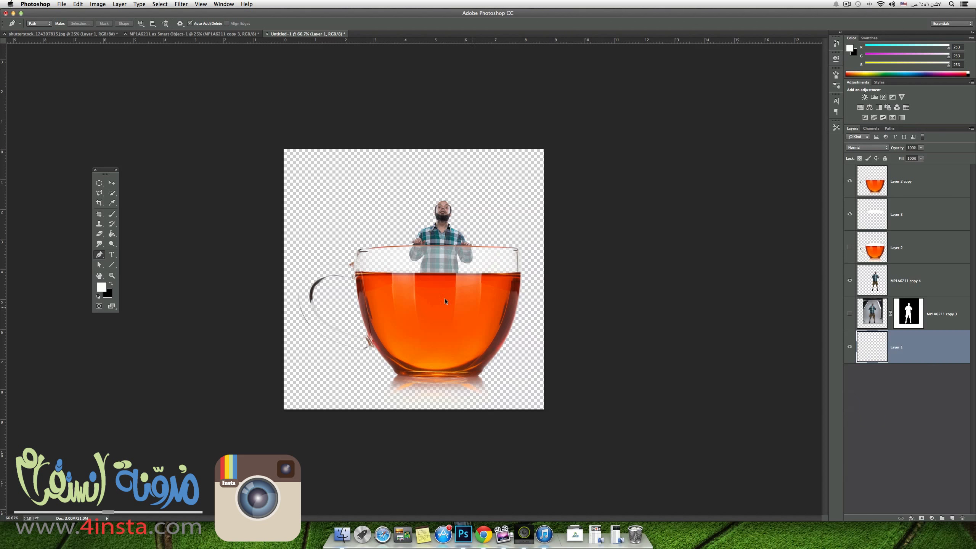
{"action": "left_click", "coordinate": [111, 234]}
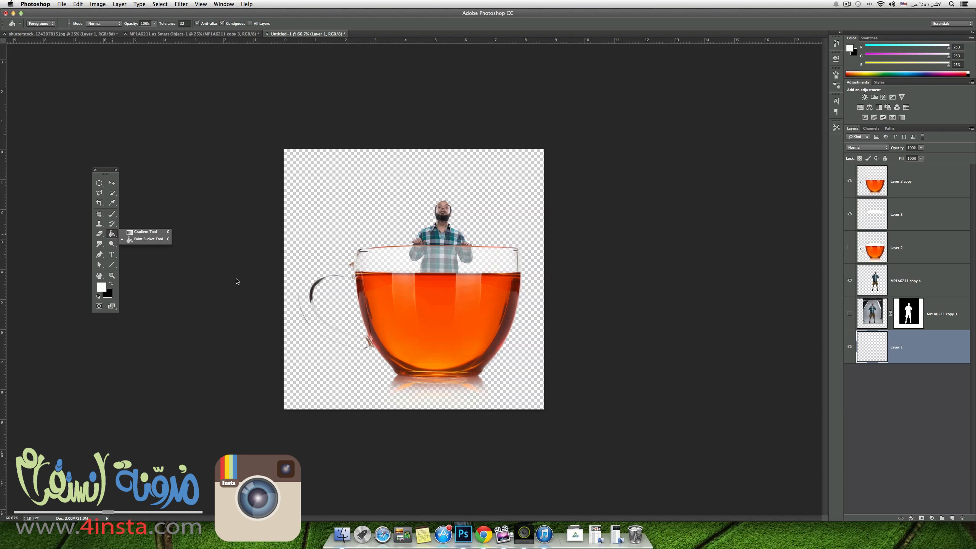
{"action": "left_click", "coordinate": [525, 339]}
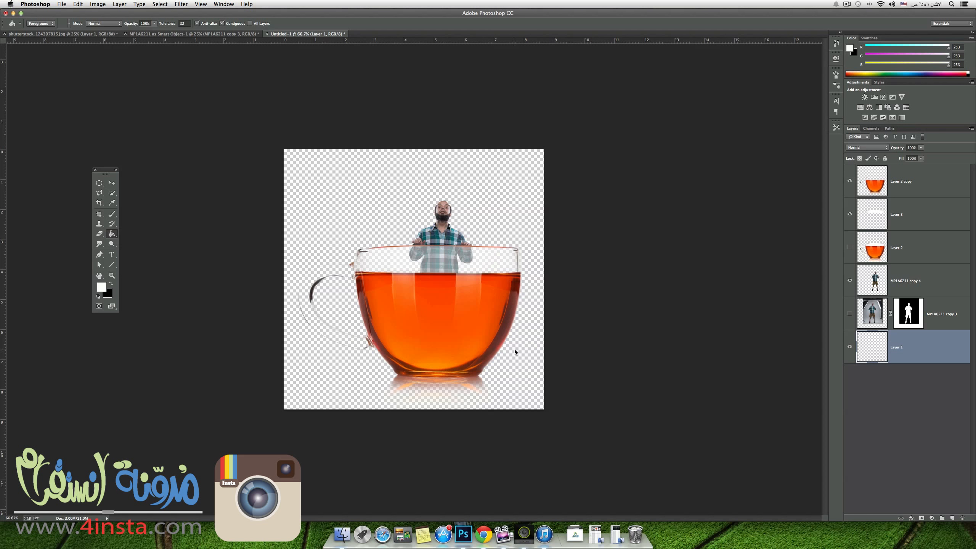
{"action": "left_click", "coordinate": [516, 351]}
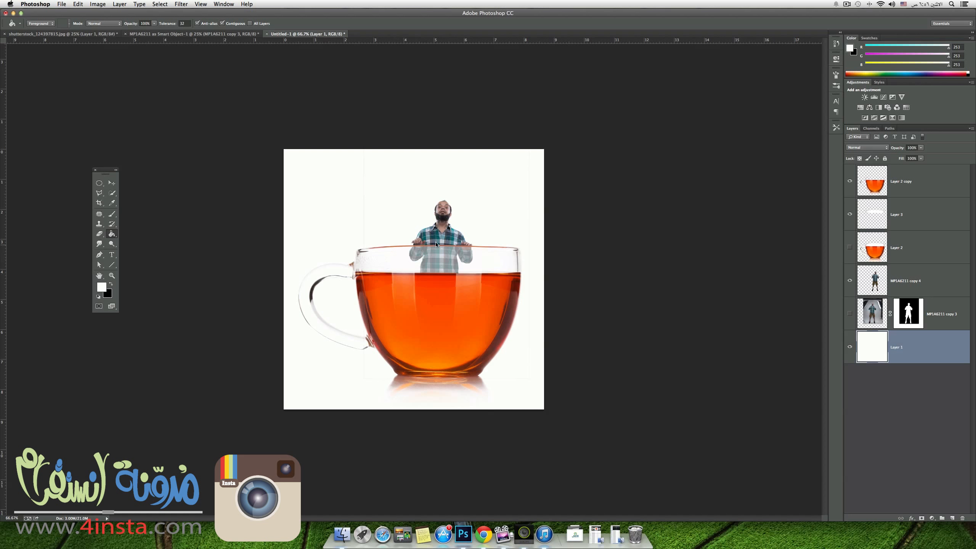
Erase the faint stray lines around the man on layer MP1A6211 copy 4, checking it with the cup layers hidden and showing them again.
{"action": "left_click", "coordinate": [909, 274]}
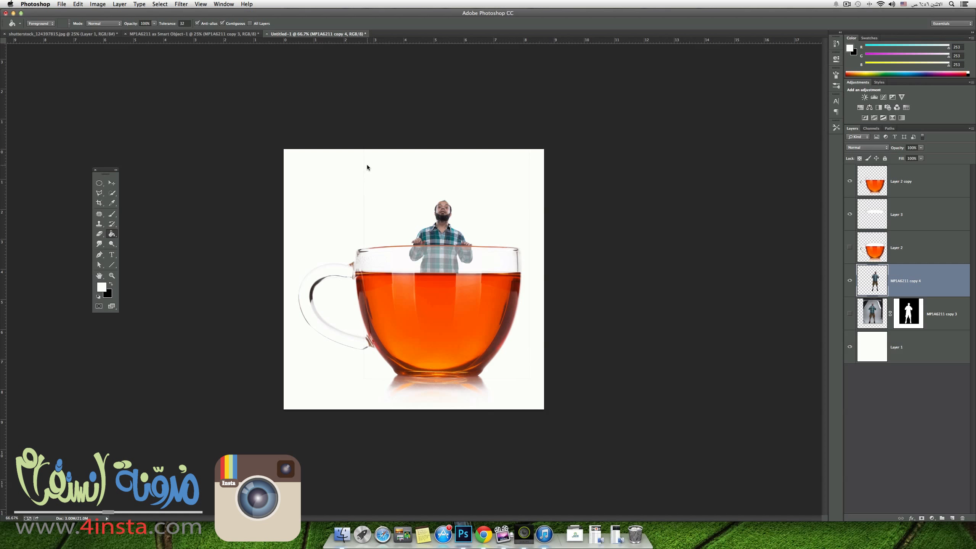
{"action": "left_click", "coordinate": [99, 235]}
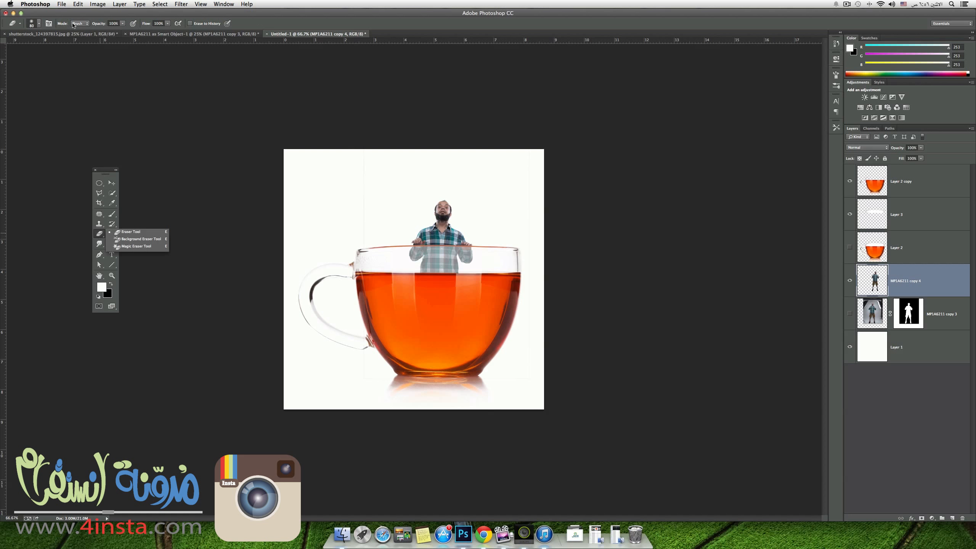
{"action": "mouse_move", "coordinate": [363, 162]}
{"action": "left_mouse_down"}
{"action": "mouse_move", "coordinate": [363, 245]}
{"action": "mouse_move", "coordinate": [366, 160]}
{"action": "left_mouse_up"}
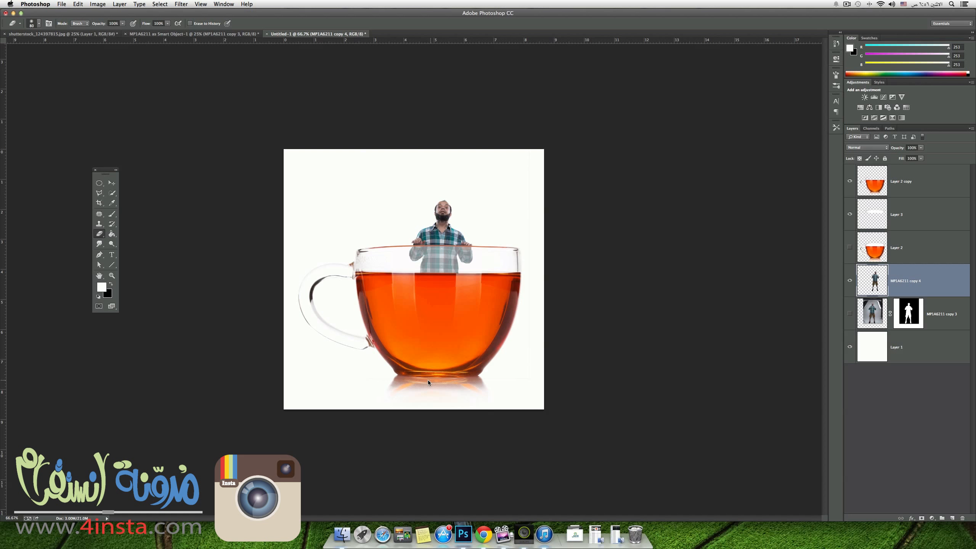
{"action": "left_click", "coordinate": [850, 281], "text": "alt"}
{"action": "left_click", "coordinate": [850, 347]}
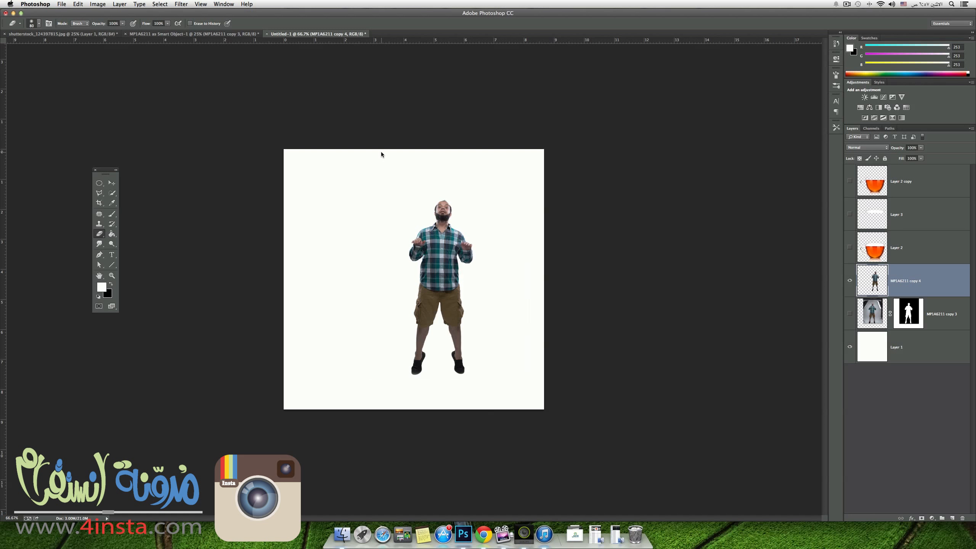
{"action": "left_click", "coordinate": [850, 214]}
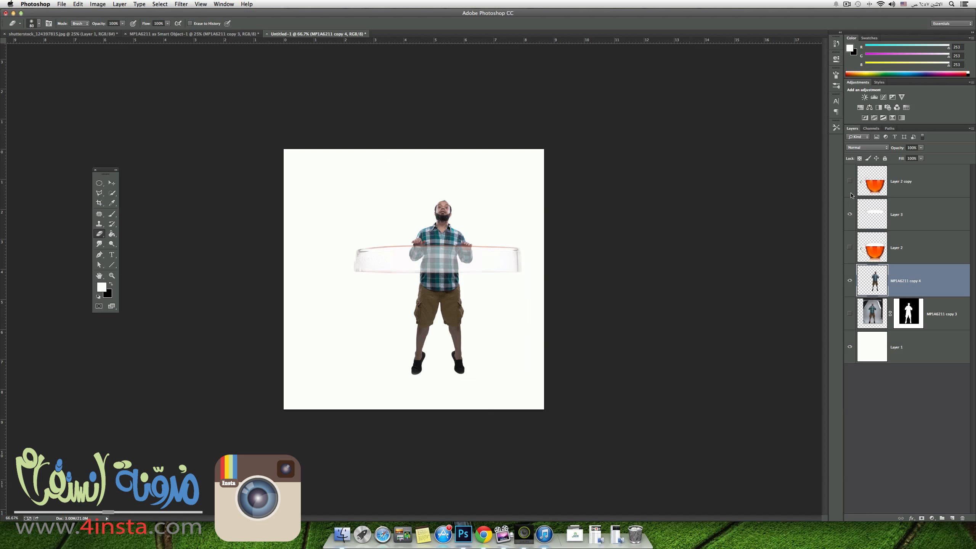
{"action": "left_click", "coordinate": [850, 182]}
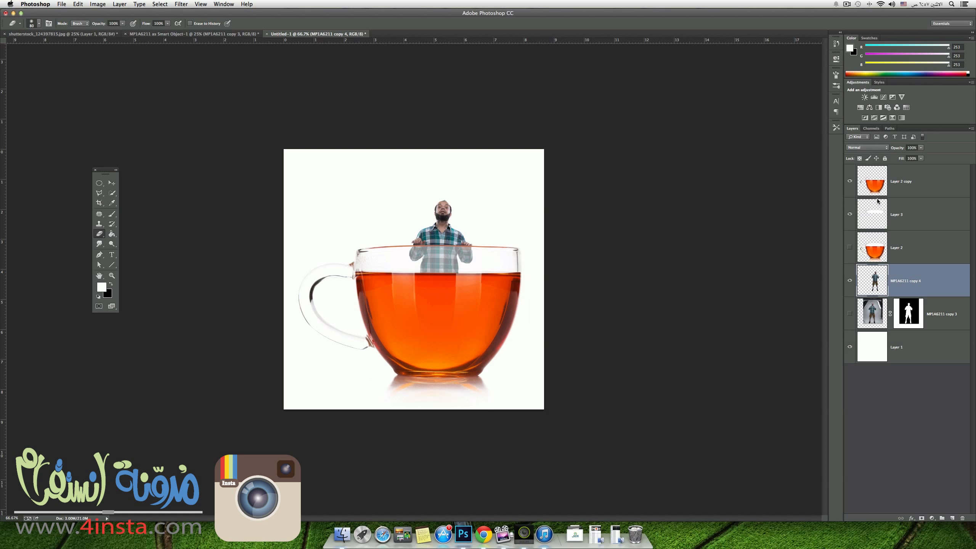
Set the opacity of Layer 2 copy to 81% so the man's legs show through the tea.
{"action": "left_click", "coordinate": [897, 189]}
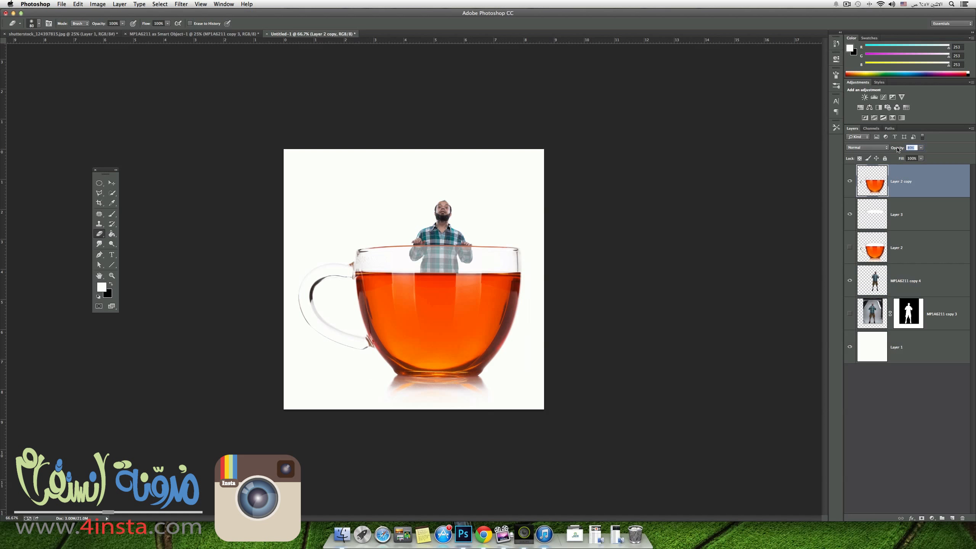
{"action": "left_click_drag", "start_coordinate": [902, 149], "coordinate": [890, 154]}
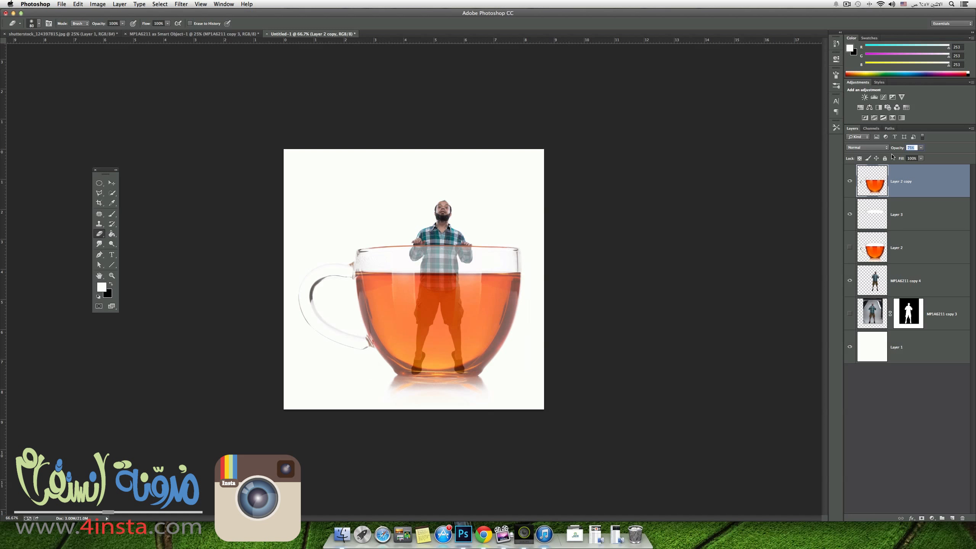
{"action": "left_click_drag", "start_coordinate": [893, 155], "coordinate": [891, 158]}
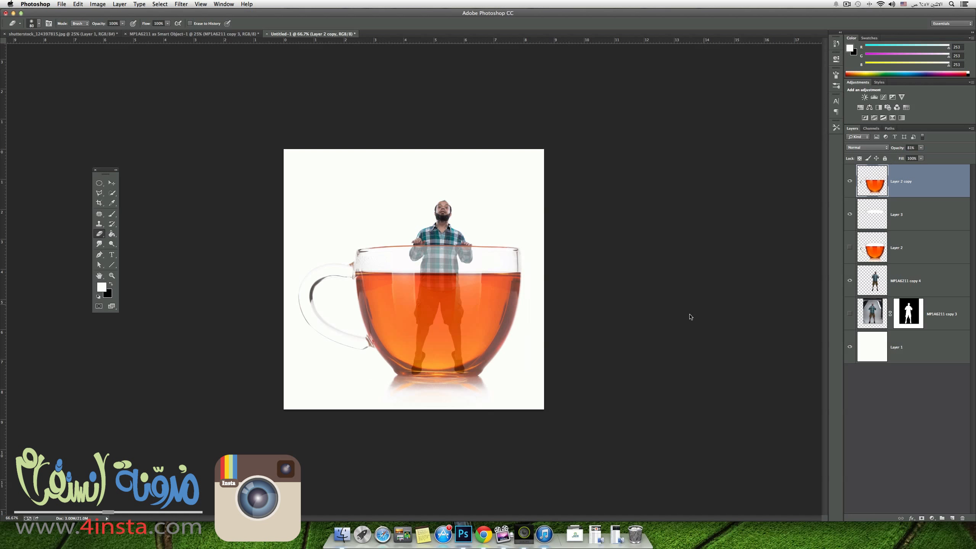
Duplicate layer MP1A6211 copy 4, hide the original and select the duplicate.
{"action": "left_click_drag", "start_coordinate": [914, 280], "coordinate": [953, 518]}
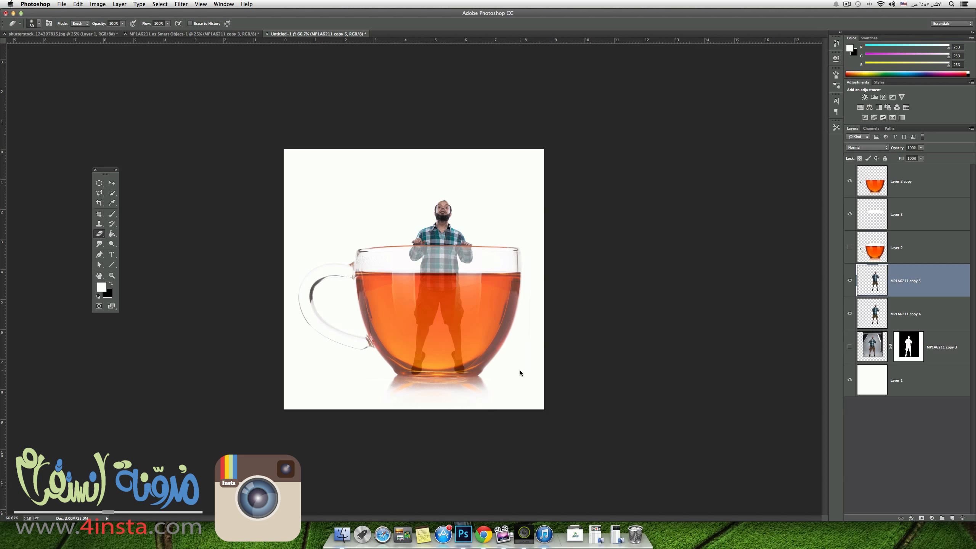
{"action": "left_click", "coordinate": [849, 314]}
{"action": "left_click_drag", "start_coordinate": [953, 314], "coordinate": [924, 327]}
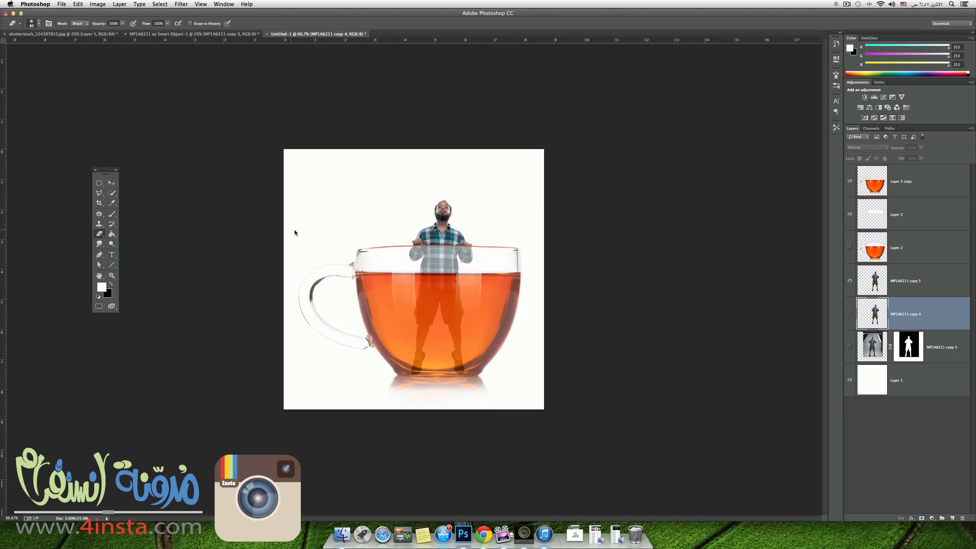
{"action": "left_click", "coordinate": [920, 289]}
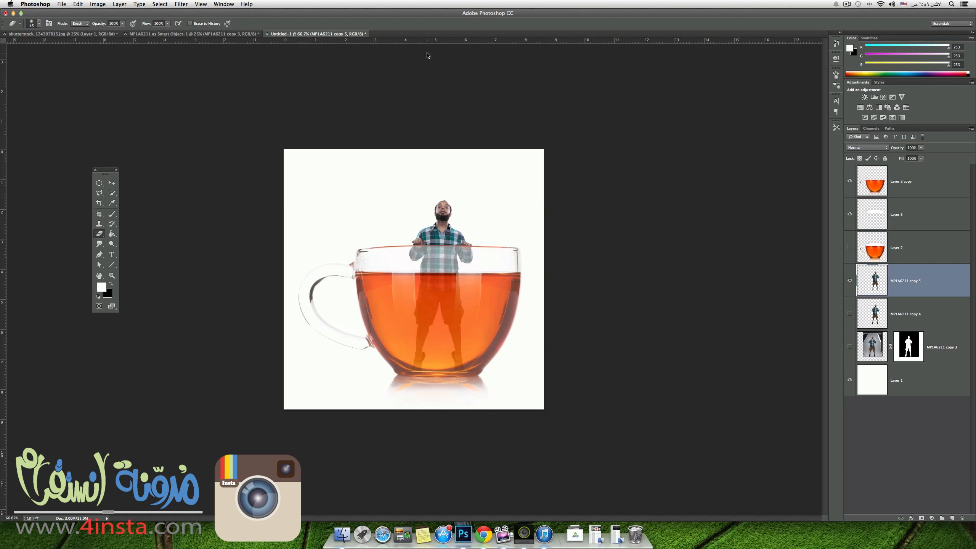
{"action": "left_click", "coordinate": [178, 5]}
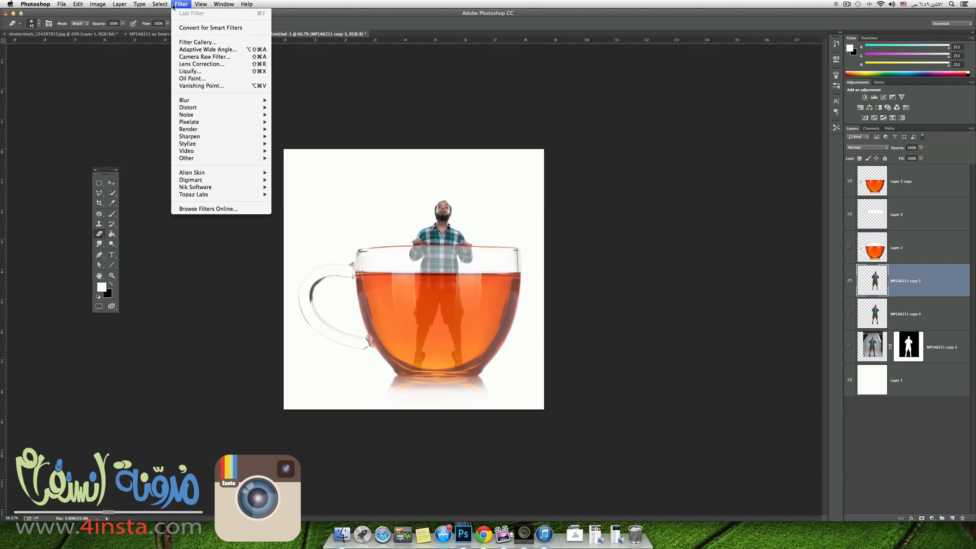
{"action": "left_click", "coordinate": [190, 72]}
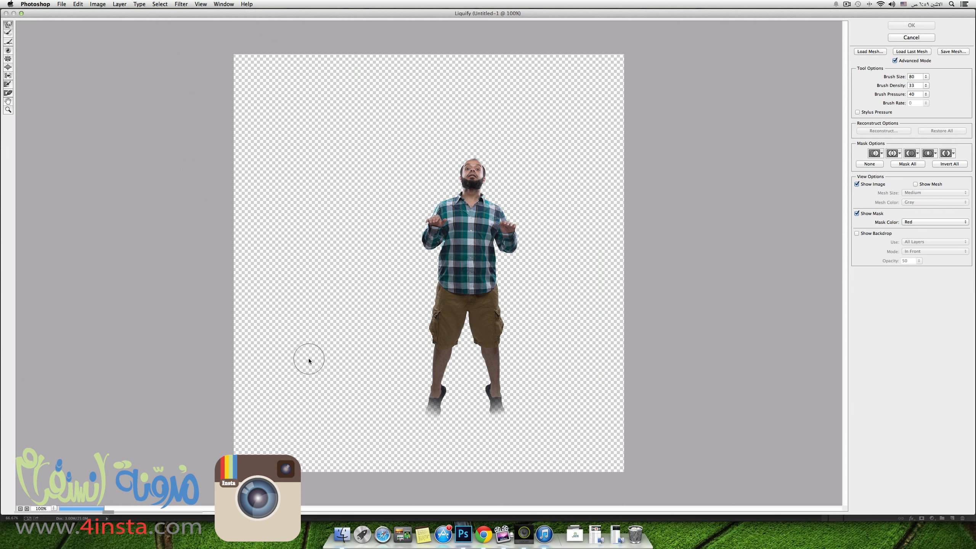
{"action": "key", "text": "bracketright"}
{"action": "key", "text": "bracketright"}
{"action": "key", "text": "bracketright"}
{"action": "key", "text": "bracketright"}
{"action": "key", "text": "bracketright"}
{"action": "key", "text": "bracketright"}
{"action": "left_click", "coordinate": [915, 37]}
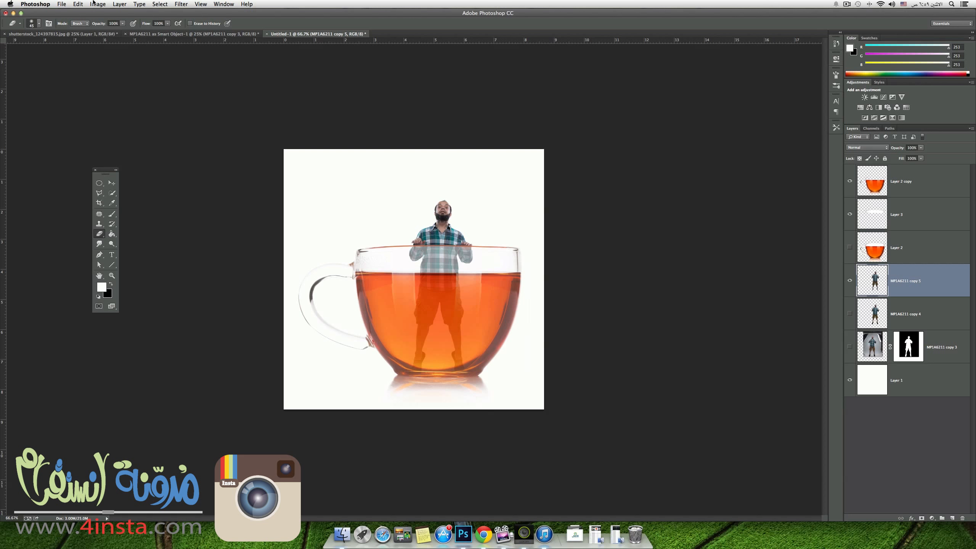
Open Liquify on layer MP1A6211 copy 5 and, with brush size 200, push both sides of the shorts outward and adjust the lower legs.
{"action": "left_click", "coordinate": [182, 4]}
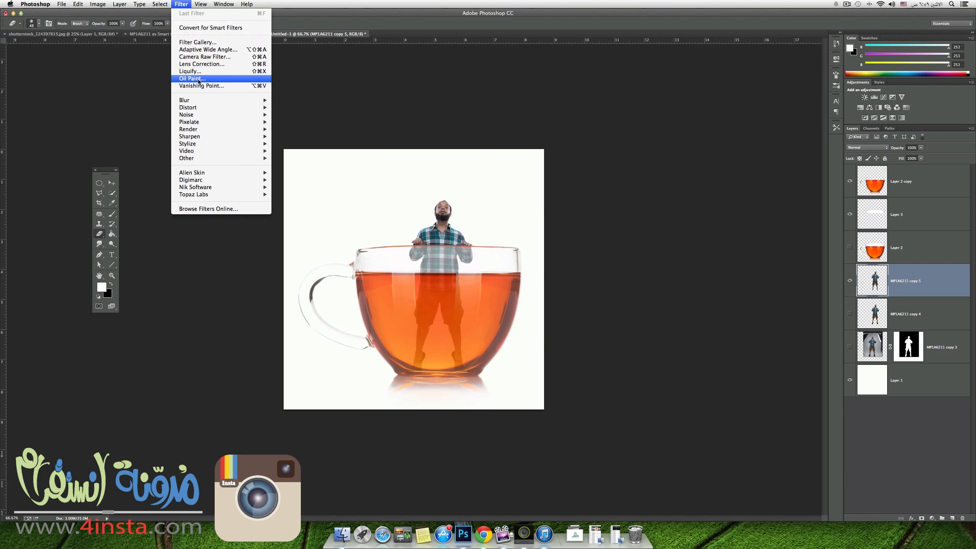
{"action": "left_click", "coordinate": [198, 74]}
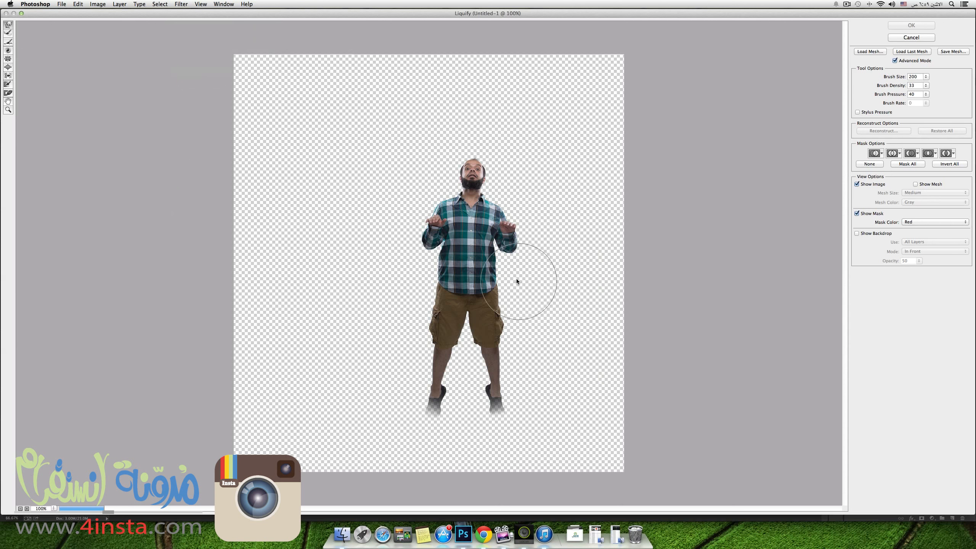
{"action": "mouse_move", "coordinate": [486, 322]}
{"action": "left_mouse_down"}
{"action": "mouse_move", "coordinate": [505, 316]}
{"action": "mouse_move", "coordinate": [518, 332]}
{"action": "left_mouse_up"}
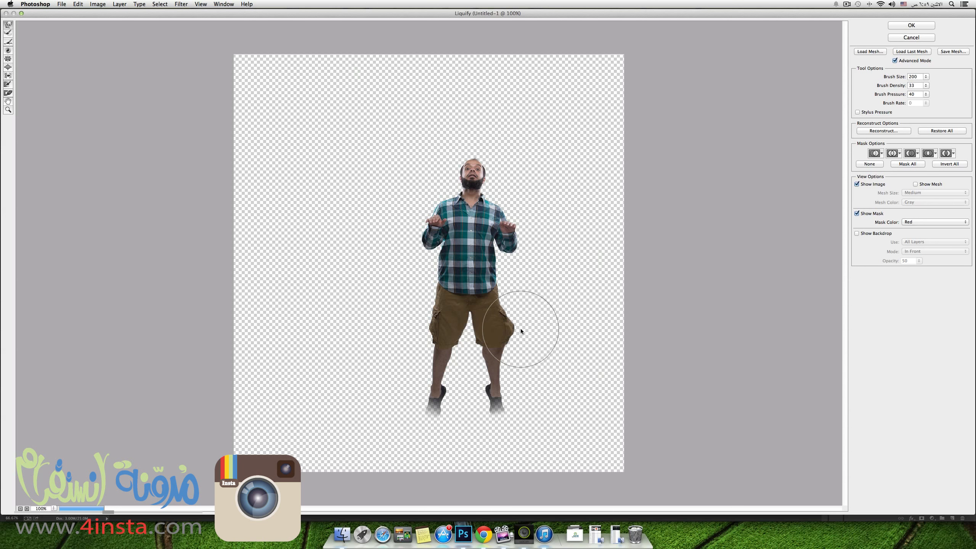
{"action": "mouse_move", "coordinate": [447, 330]}
{"action": "left_mouse_down"}
{"action": "mouse_move", "coordinate": [424, 337]}
{"action": "mouse_move", "coordinate": [410, 327]}
{"action": "left_mouse_up"}
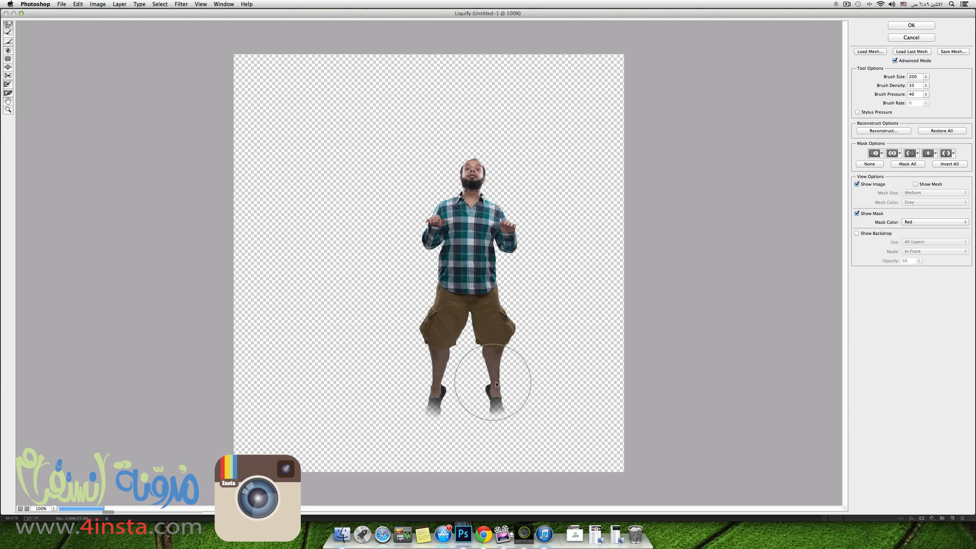
{"action": "left_click_drag", "start_coordinate": [493, 383], "coordinate": [501, 384]}
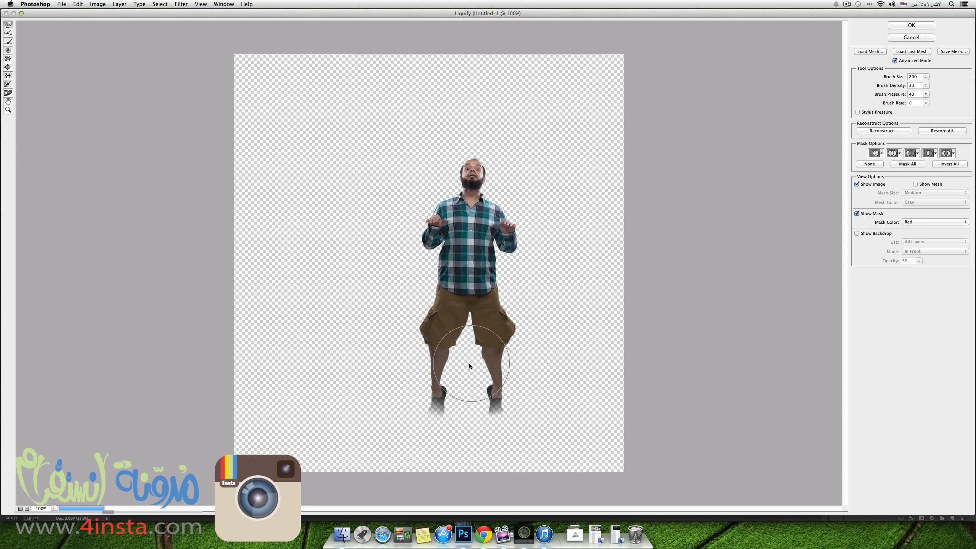
Pull the shirt hem downward and widen the waist in Liquify, reduce the brush size to 100 and apply the distortion.
{"action": "left_click_drag", "start_coordinate": [465, 294], "coordinate": [466, 314]}
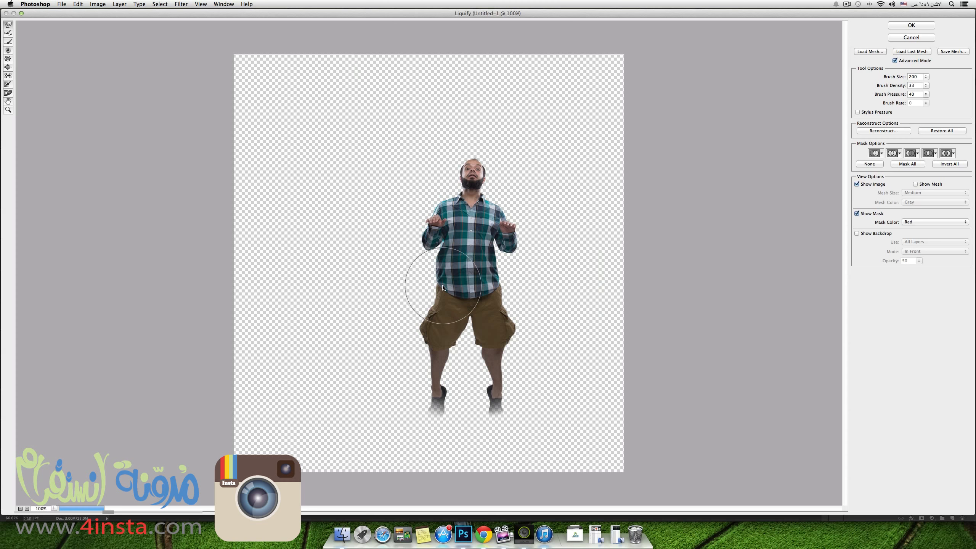
{"action": "left_click_drag", "start_coordinate": [499, 289], "coordinate": [529, 292]}
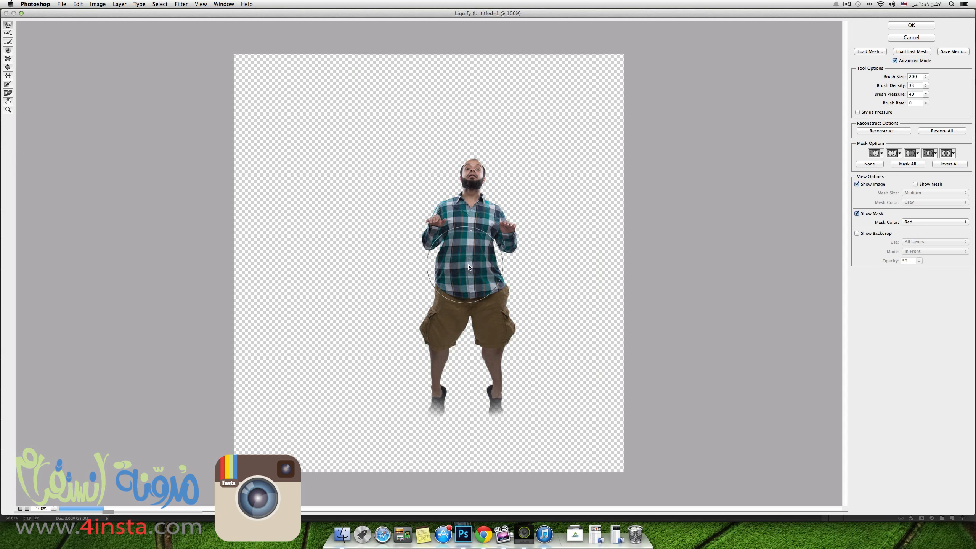
{"action": "key", "text": "bracketleft"}
{"action": "key", "text": "bracketleft"}
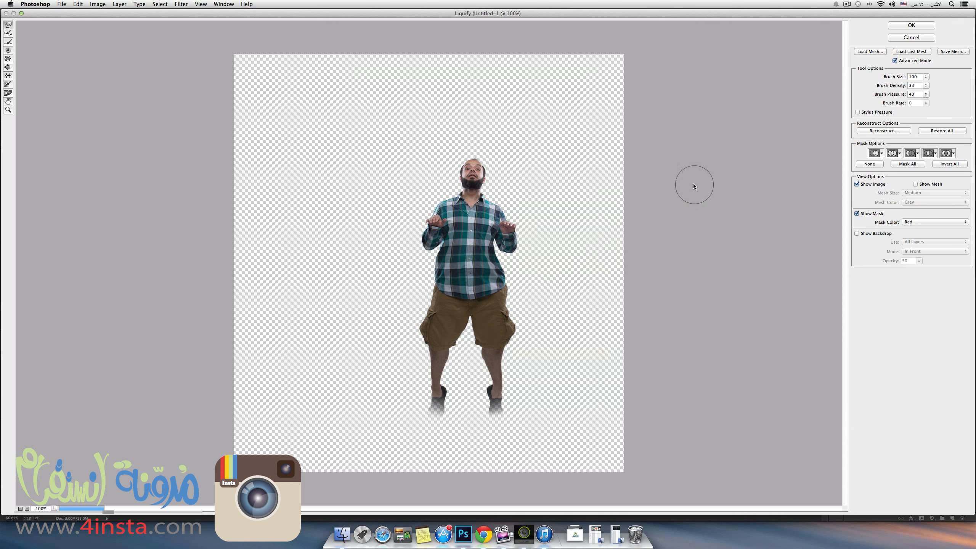
{"action": "left_click", "coordinate": [923, 27]}
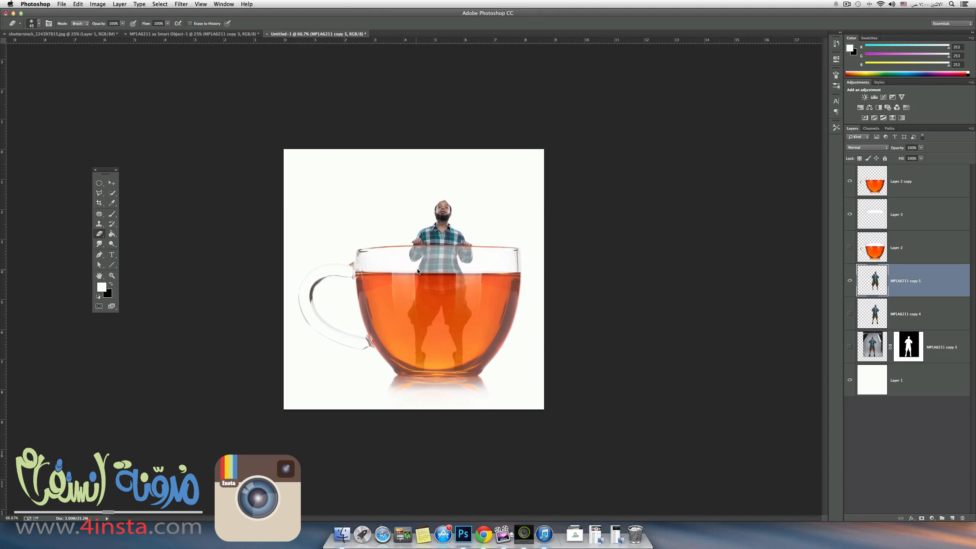
Run Liquify again on the man and nudge the side of the shirt below his elbow outward with a smaller brush.
{"action": "left_click", "coordinate": [180, 4]}
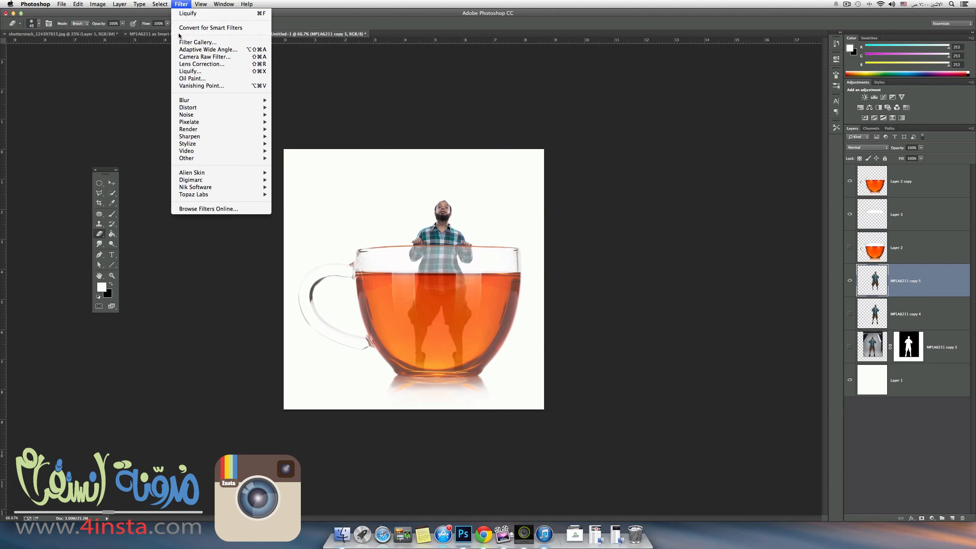
{"action": "left_click", "coordinate": [192, 72]}
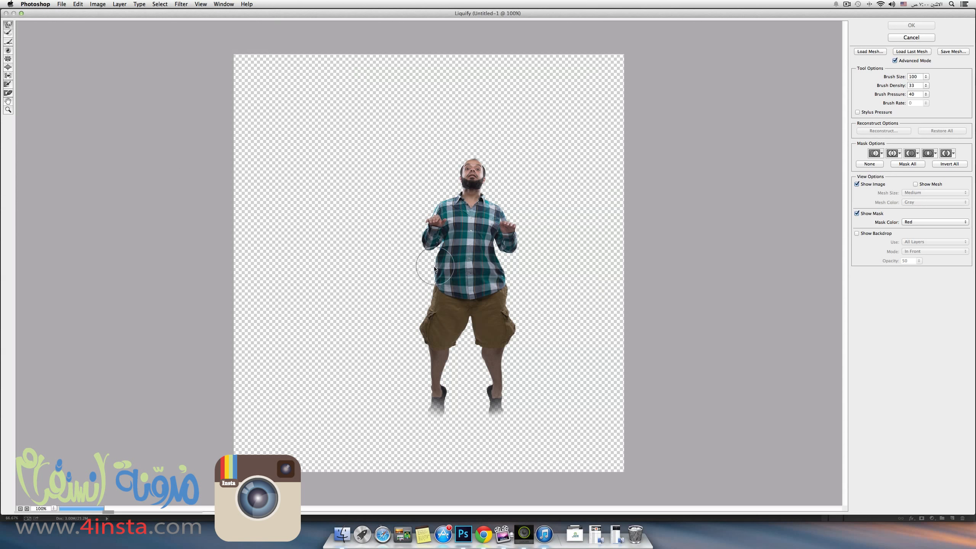
{"action": "left_click_drag", "start_coordinate": [445, 262], "coordinate": [441, 259]}
{"action": "key", "text": "bracketleft"}
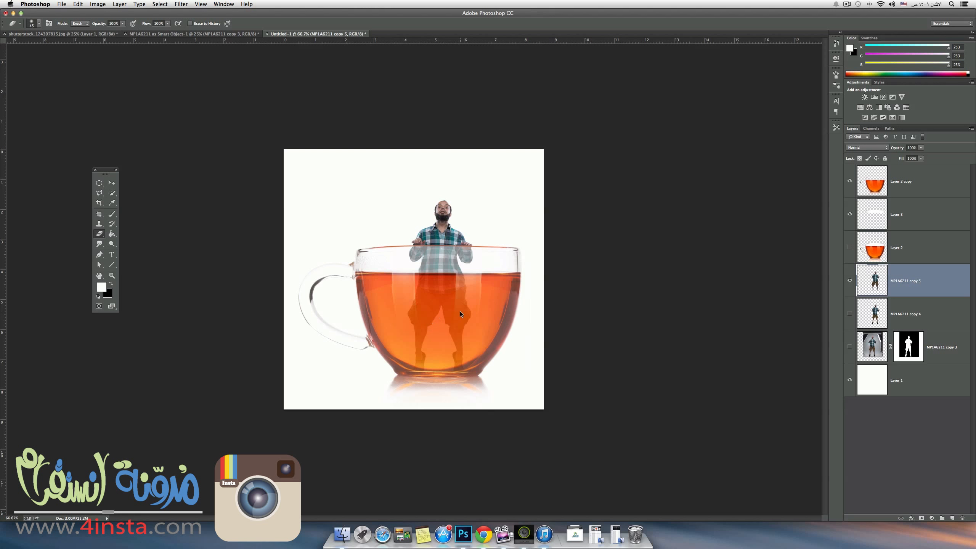
Refine the outline of the man's shorts and shirt in another Liquify pass, using brush sizes between 50 and 100, and apply it.
{"action": "left_click", "coordinate": [178, 5]}
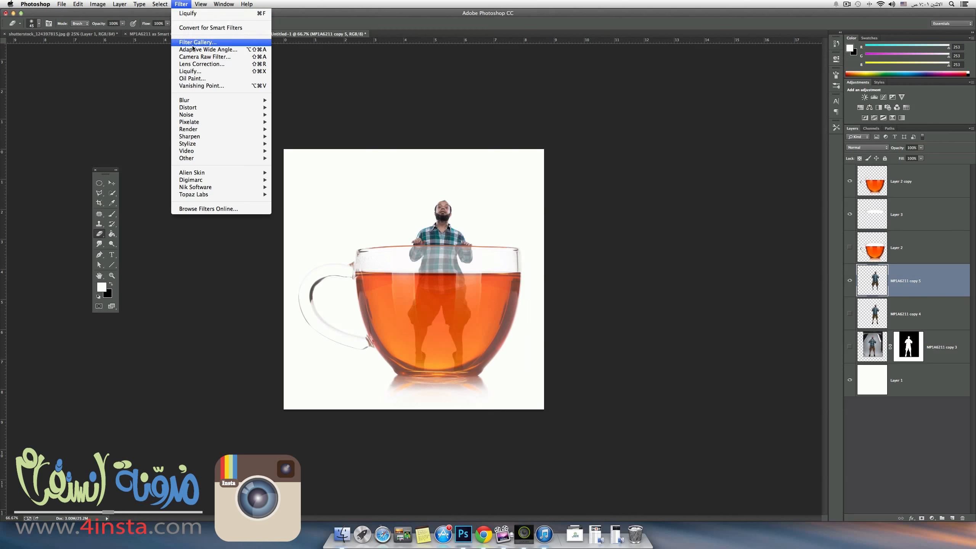
{"action": "left_click", "coordinate": [204, 73]}
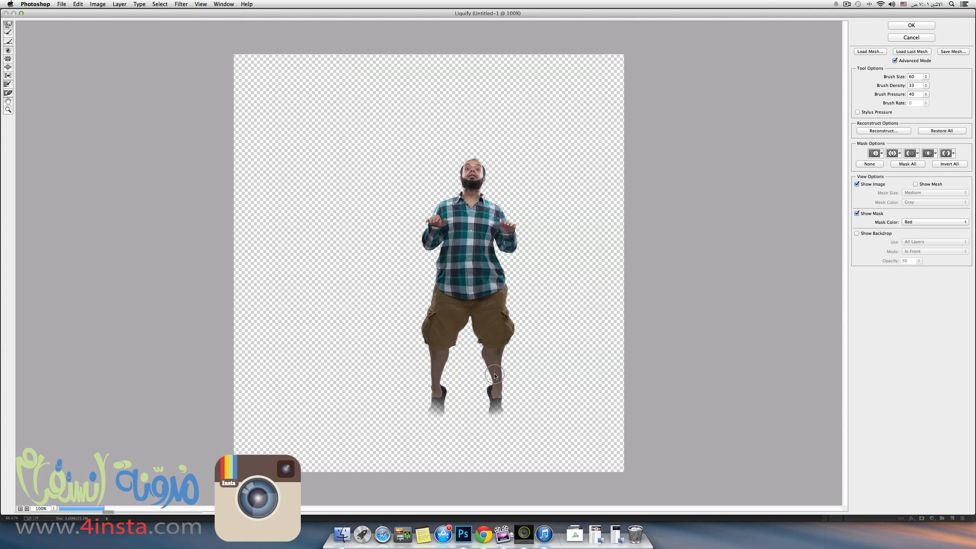
{"action": "key", "text": "bracketright"}
{"action": "key", "text": "bracketright"}
{"action": "key", "text": "bracketright"}
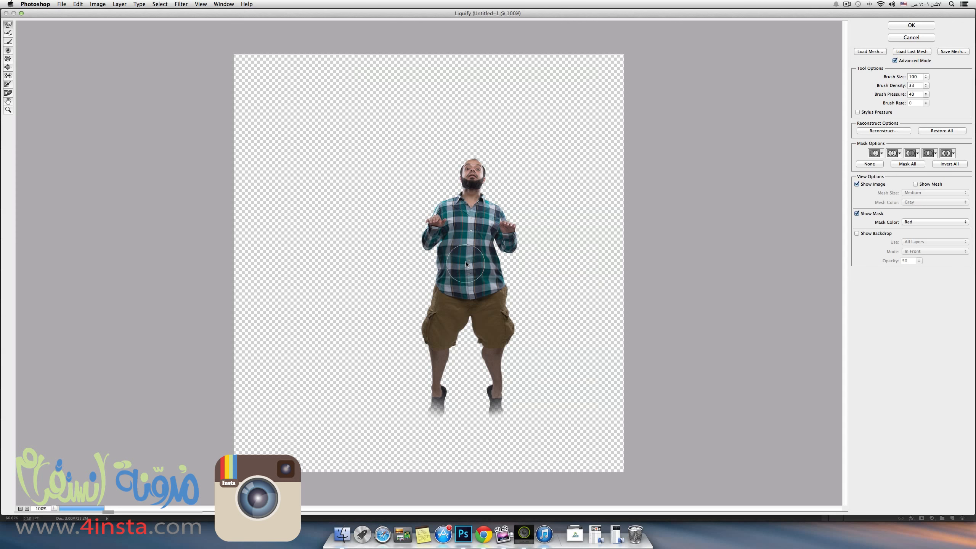
{"action": "key", "text": "bracketleft"}
{"action": "key", "text": "bracketleft"}
{"action": "key", "text": "bracketleft"}
{"action": "key", "text": "bracketleft"}
{"action": "key", "text": "bracketleft"}
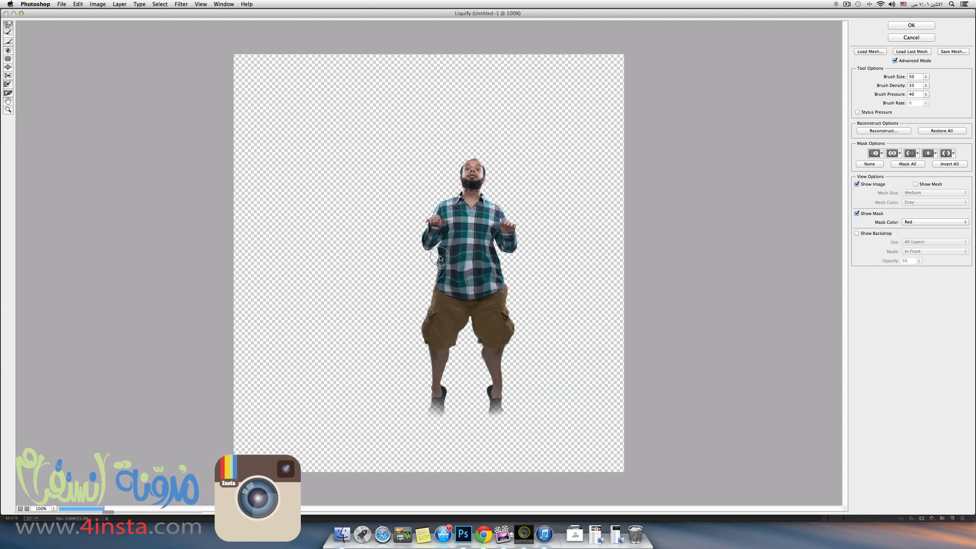
{"action": "key", "text": "bracketright"}
{"action": "key", "text": "bracketright"}
{"action": "key", "text": "bracketright"}
{"action": "left_click", "coordinate": [913, 26]}
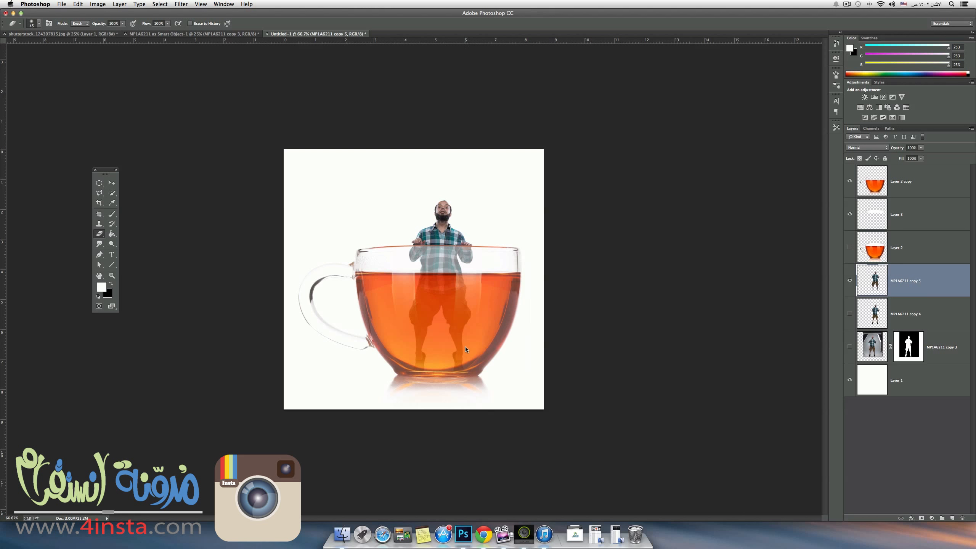
Push both outer edges of the shorts inward with Liquify at brush size 125 and apply the result.
{"action": "left_click", "coordinate": [184, 4]}
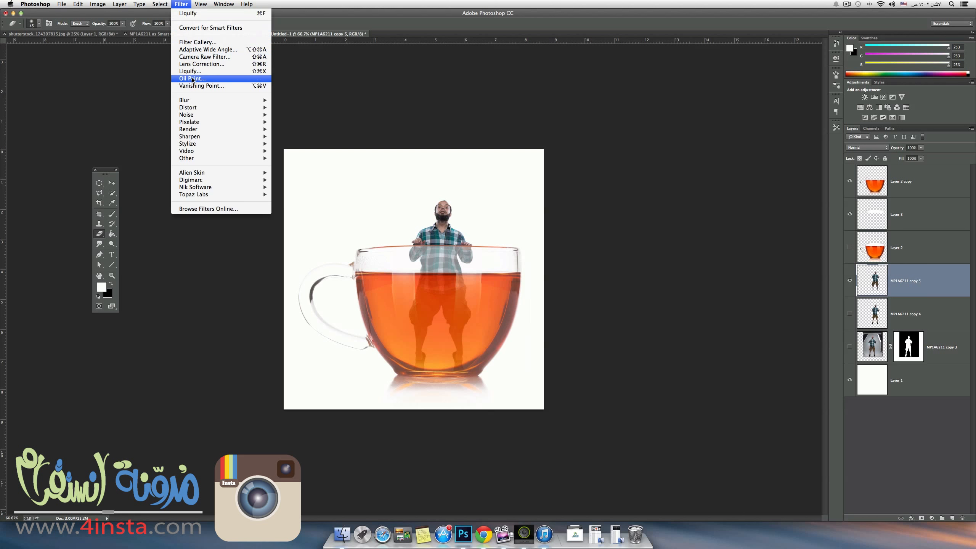
{"action": "left_click", "coordinate": [196, 74]}
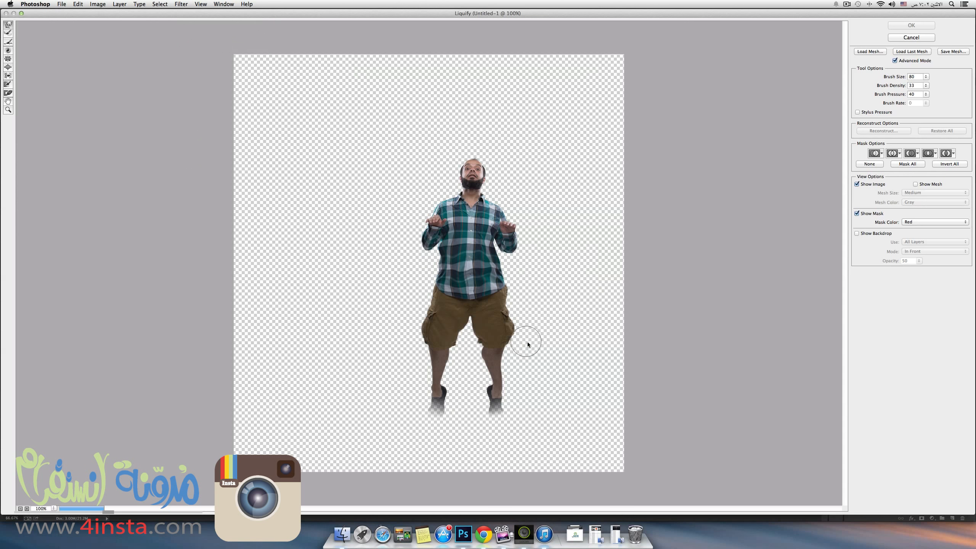
{"action": "key", "text": "bracketright"}
{"action": "key", "text": "bracketright"}
{"action": "key", "text": "bracketright"}
{"action": "left_click_drag", "start_coordinate": [525, 333], "coordinate": [507, 325]}
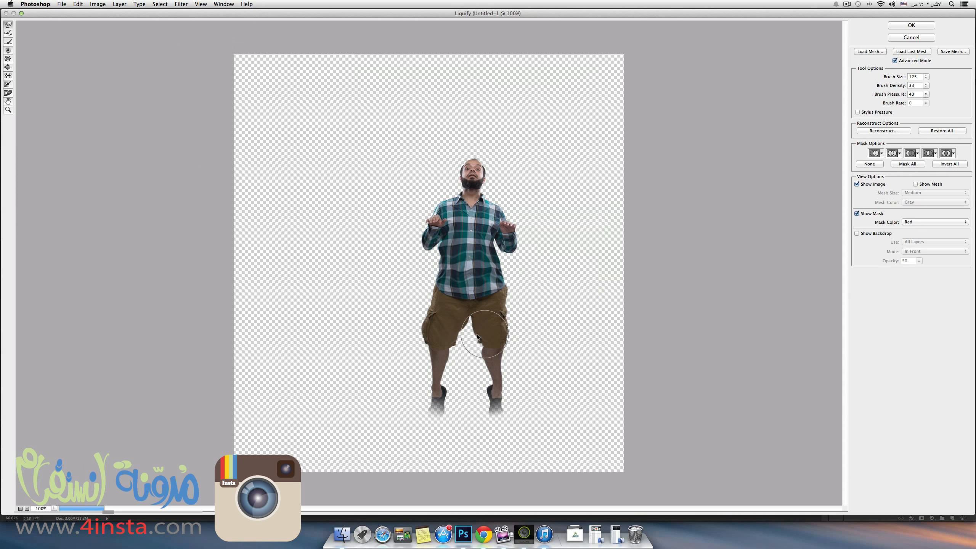
{"action": "mouse_move", "coordinate": [414, 327]}
{"action": "left_mouse_down"}
{"action": "mouse_move", "coordinate": [424, 341]}
{"action": "mouse_move", "coordinate": [461, 341]}
{"action": "left_mouse_up"}
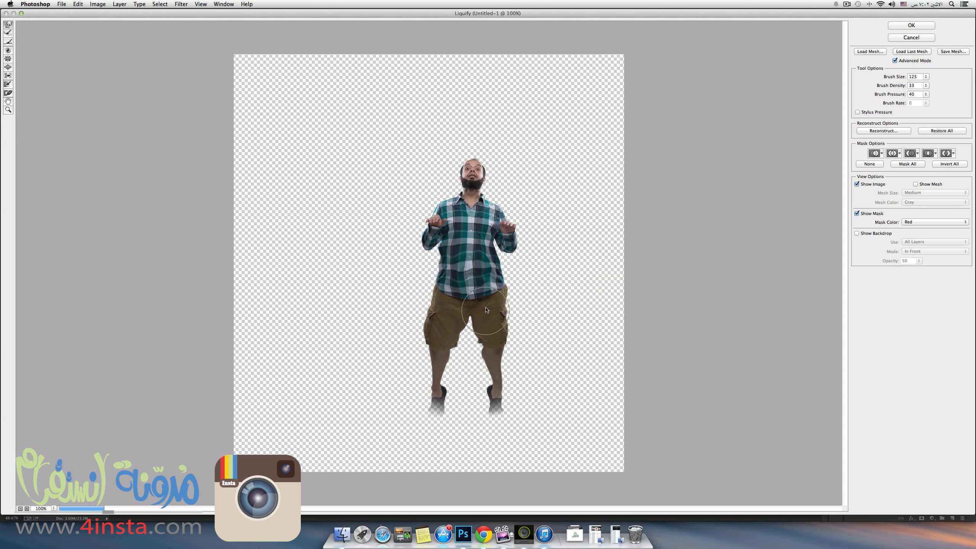
{"action": "left_click", "coordinate": [911, 26]}
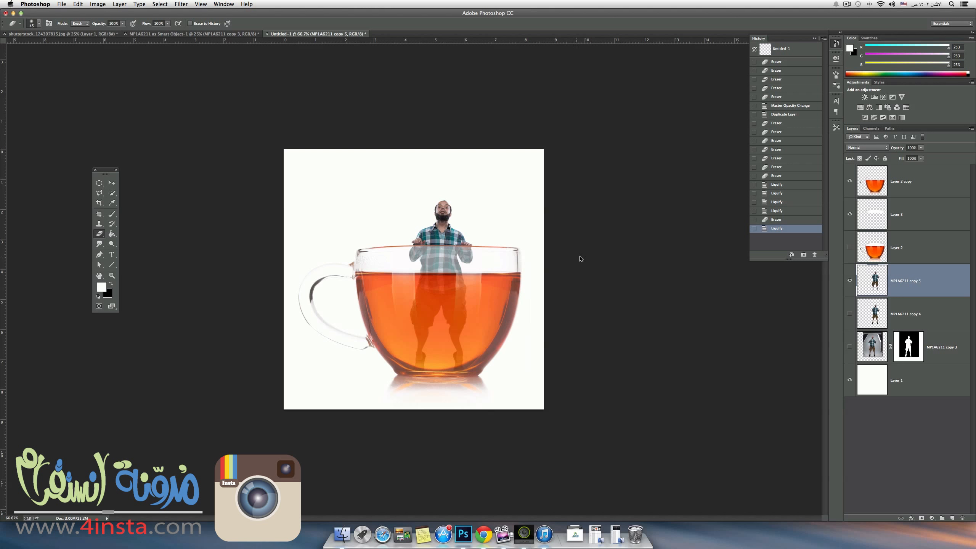
{"action": "left_click", "coordinate": [913, 181]}
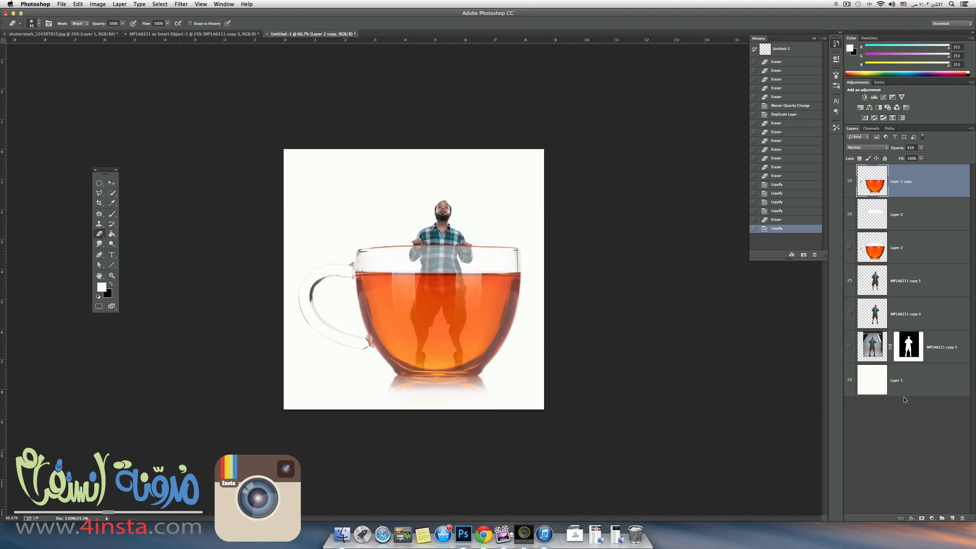
{"action": "left_click", "coordinate": [951, 518]}
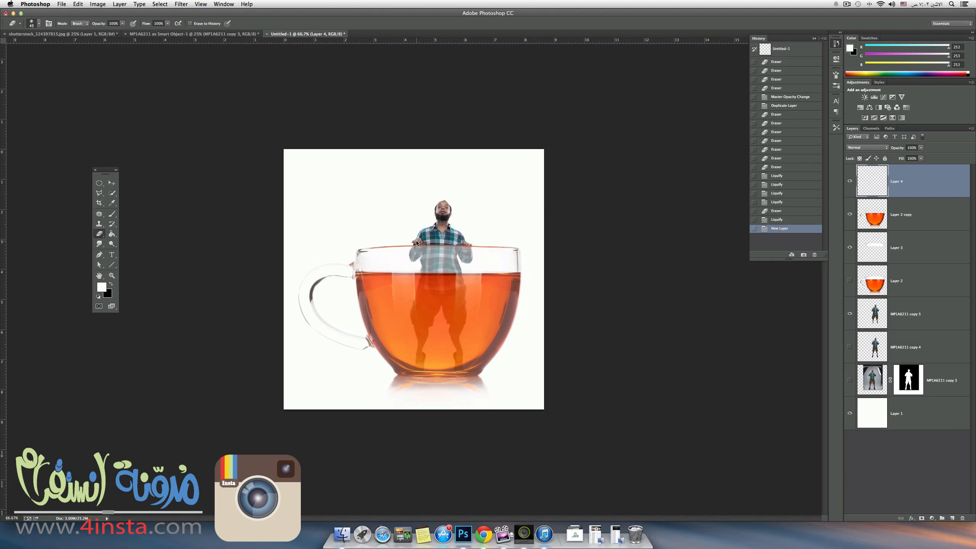
{"action": "left_click_drag", "start_coordinate": [941, 183], "coordinate": [963, 518]}
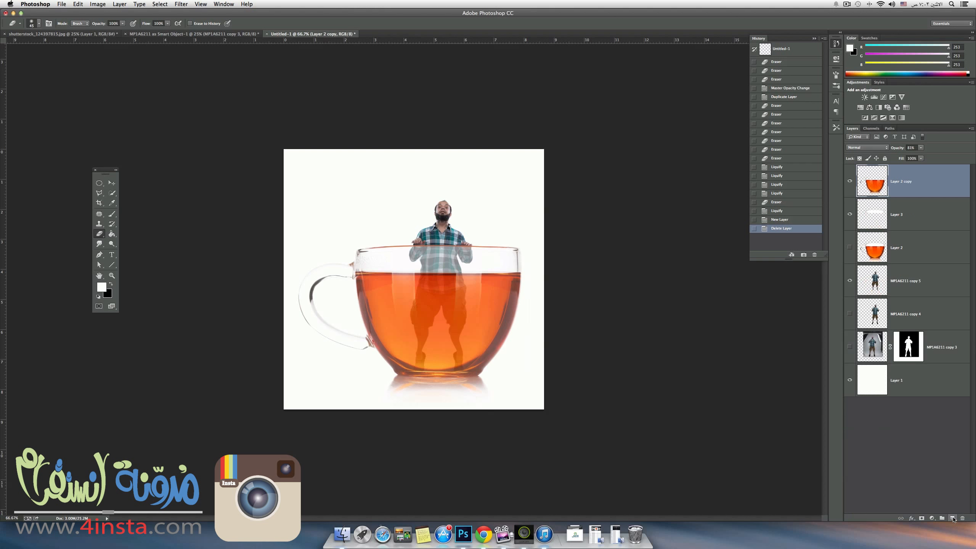
Apply the Color Efex Pro 4 Detail Extractor filter at 25% to layer MP1A6211 copy 5.
{"action": "left_click", "coordinate": [909, 286]}
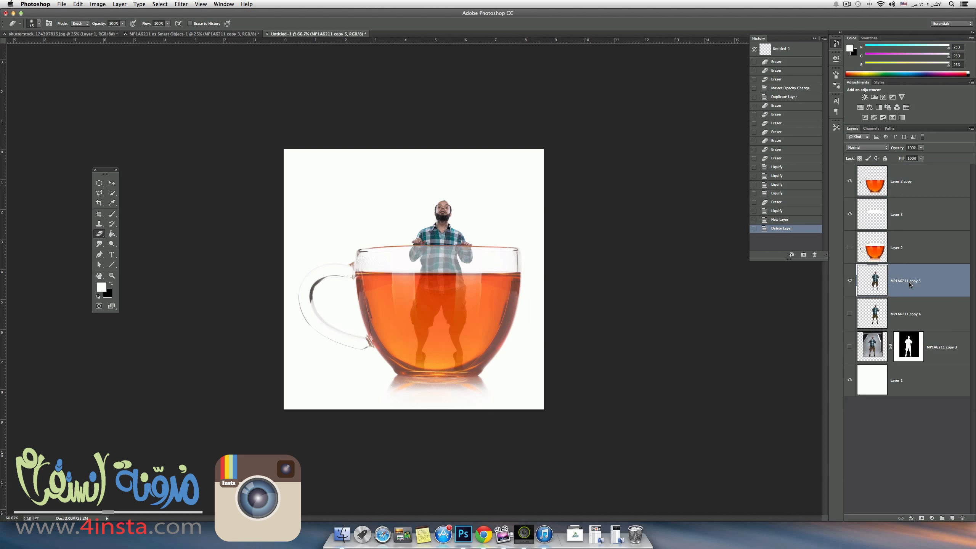
{"action": "left_click", "coordinate": [182, 5]}
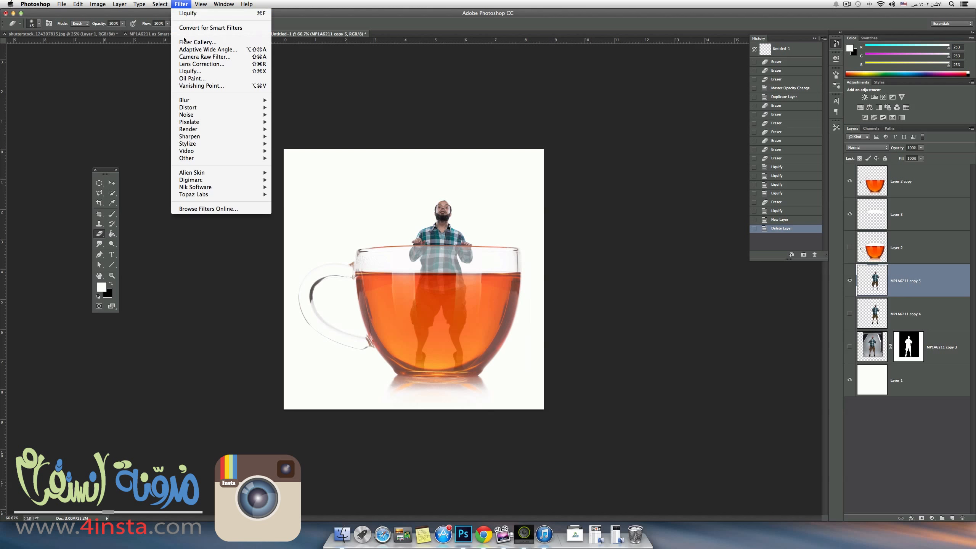
{"action": "mouse_move", "coordinate": [193, 188]}
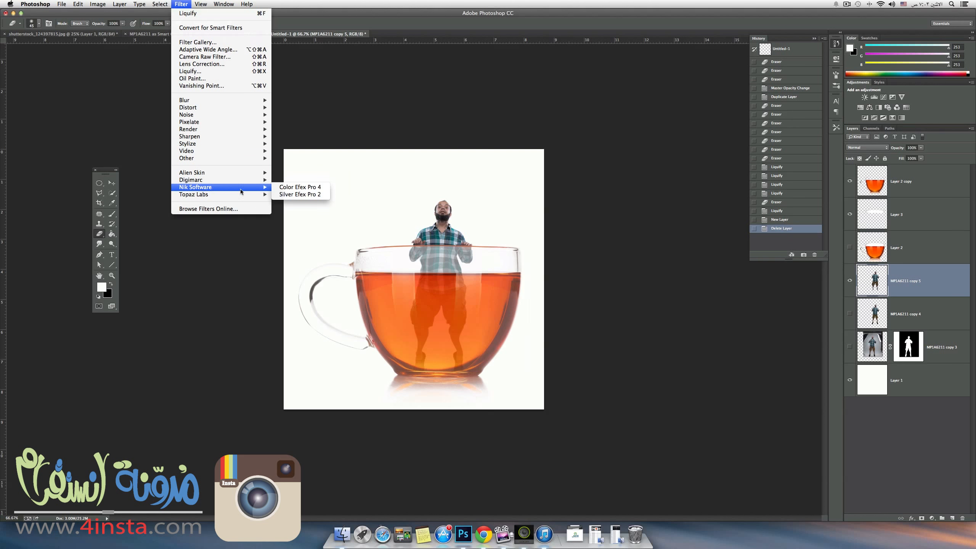
{"action": "left_click", "coordinate": [320, 188]}
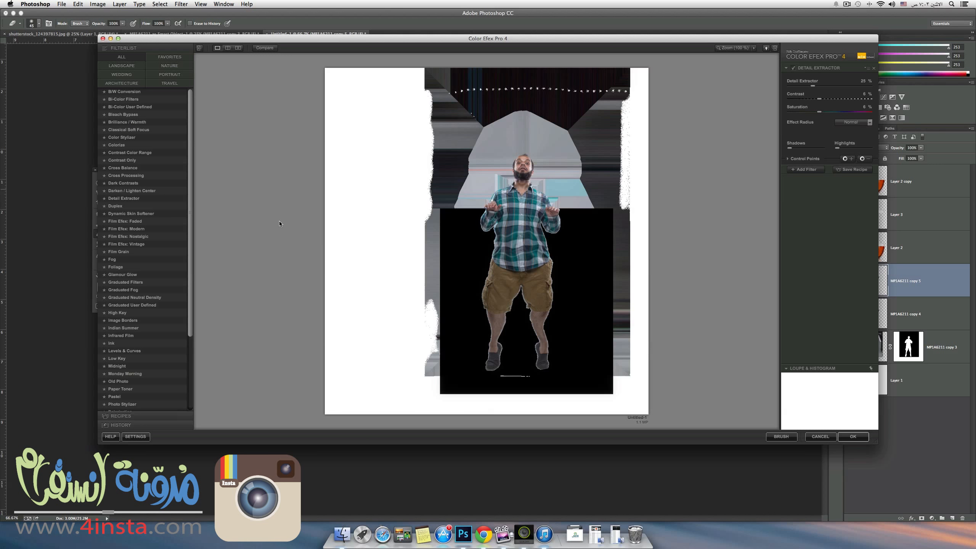
{"action": "left_click", "coordinate": [852, 437]}
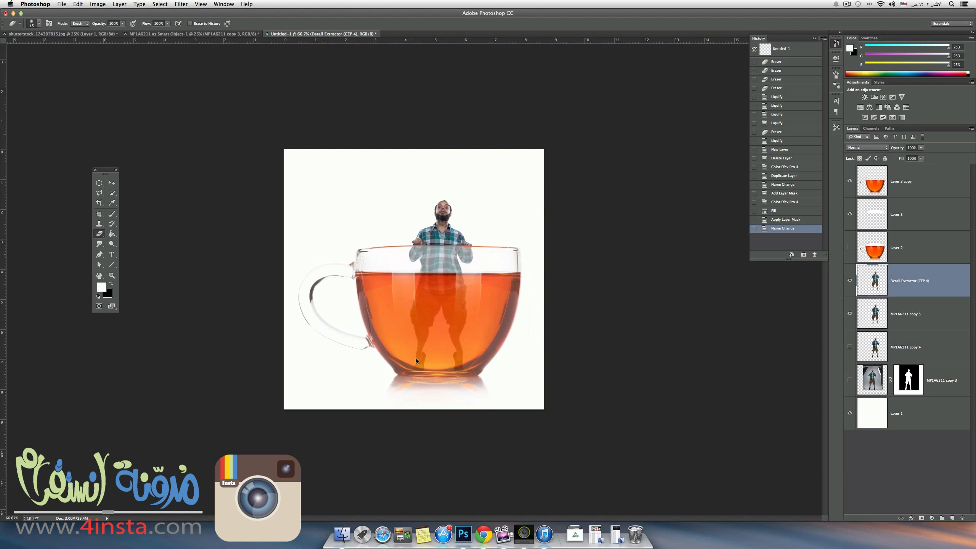
Hide layer MP1A6211 copy 5 and load the man's outline from the Detail Extractor layer as a selection.
{"action": "left_click", "coordinate": [923, 471]}
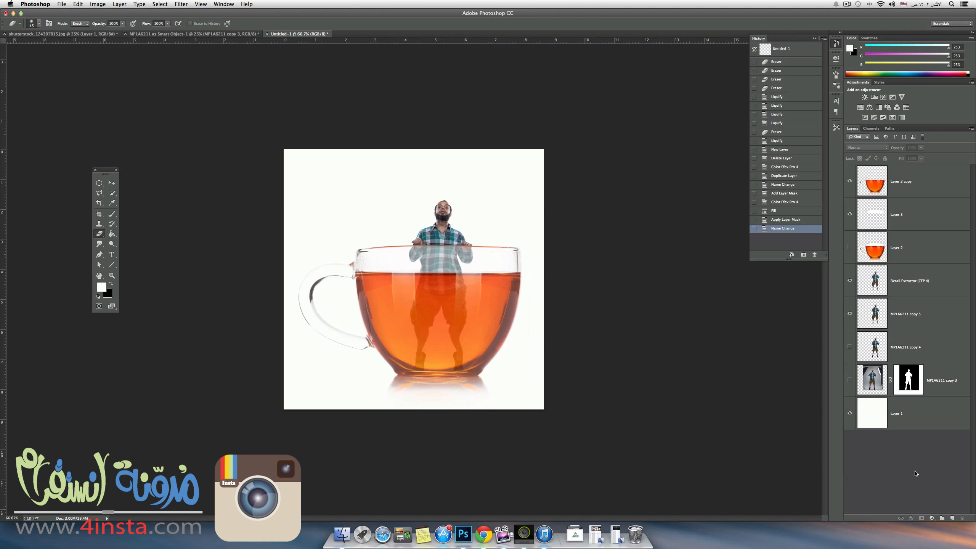
{"action": "left_click", "coordinate": [850, 314]}
{"action": "left_click", "coordinate": [875, 279], "text": "super"}
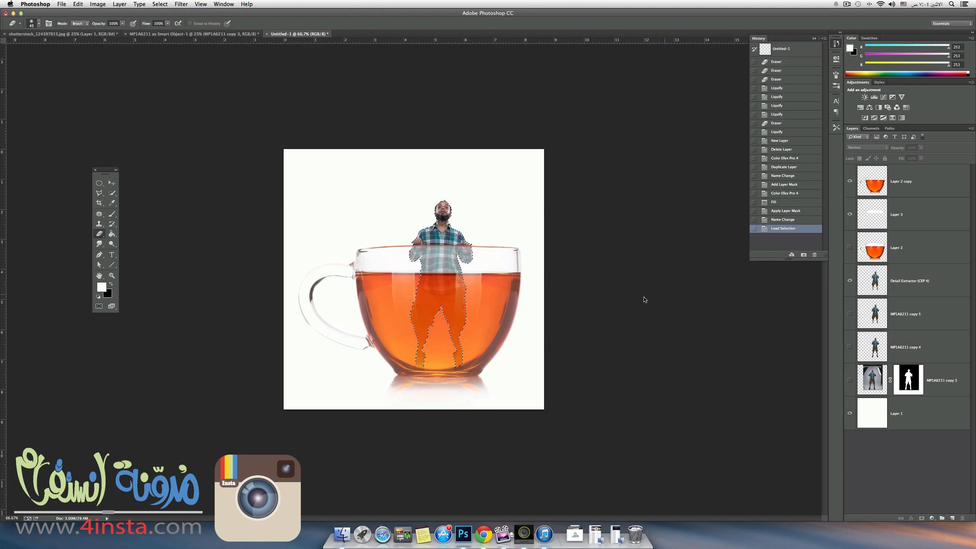
{"action": "left_click", "coordinate": [159, 3]}
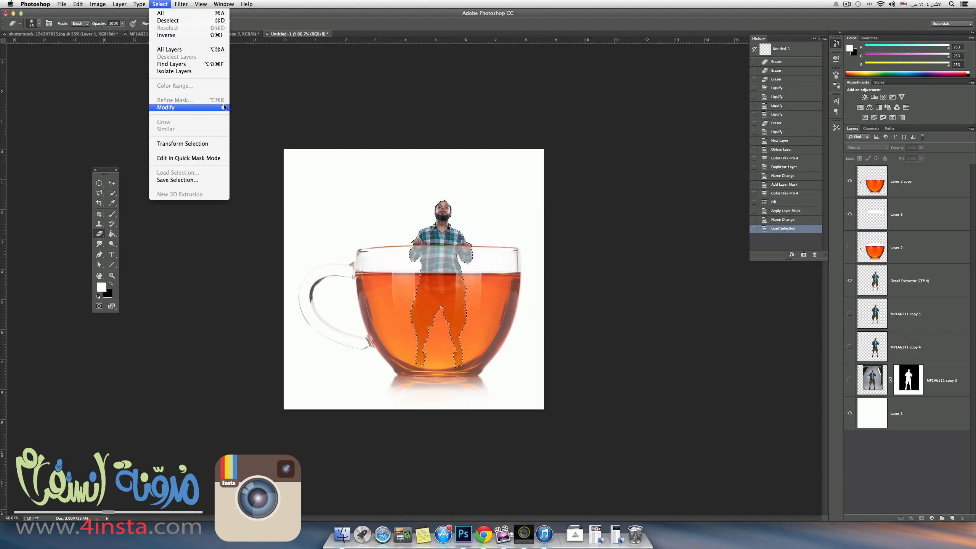
{"action": "mouse_move", "coordinate": [201, 108]}
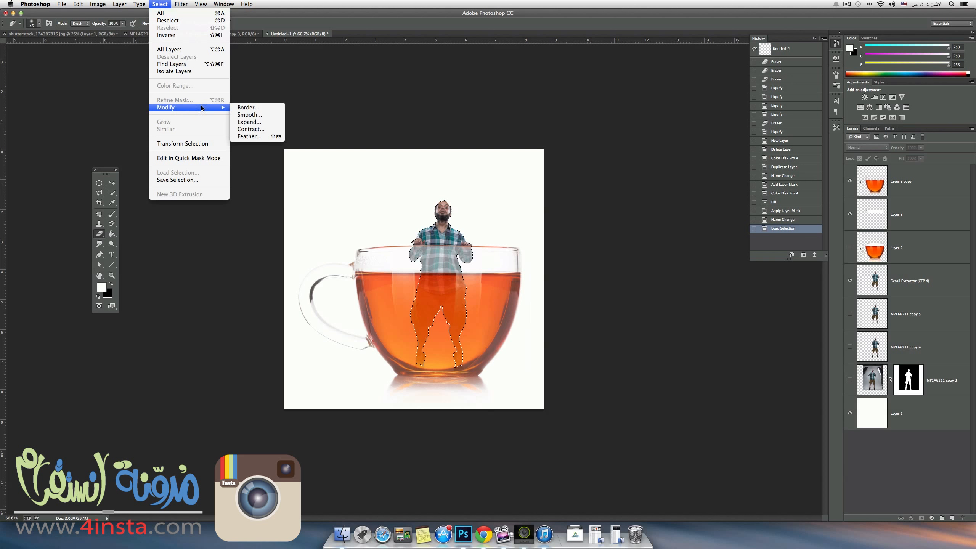
{"action": "left_click", "coordinate": [247, 131]}
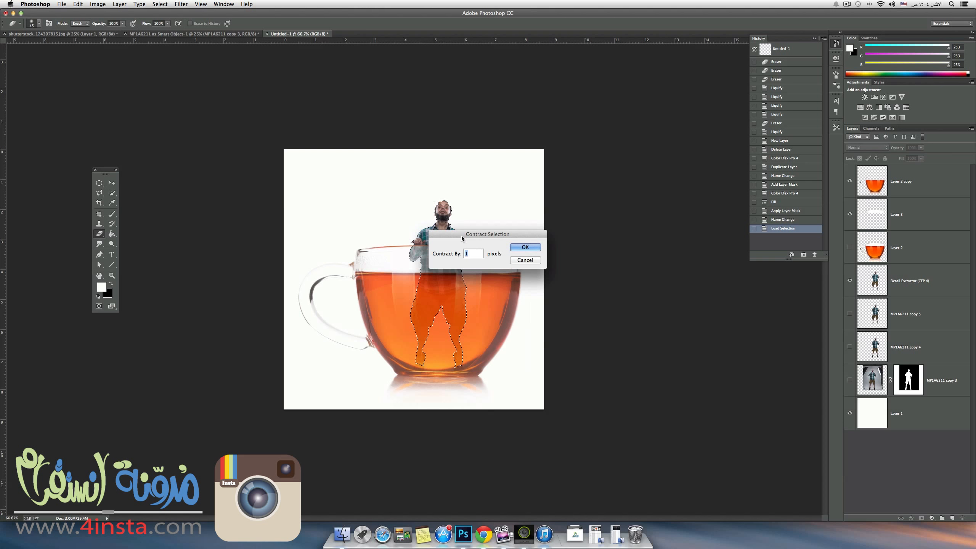
{"action": "left_click", "coordinate": [525, 261]}
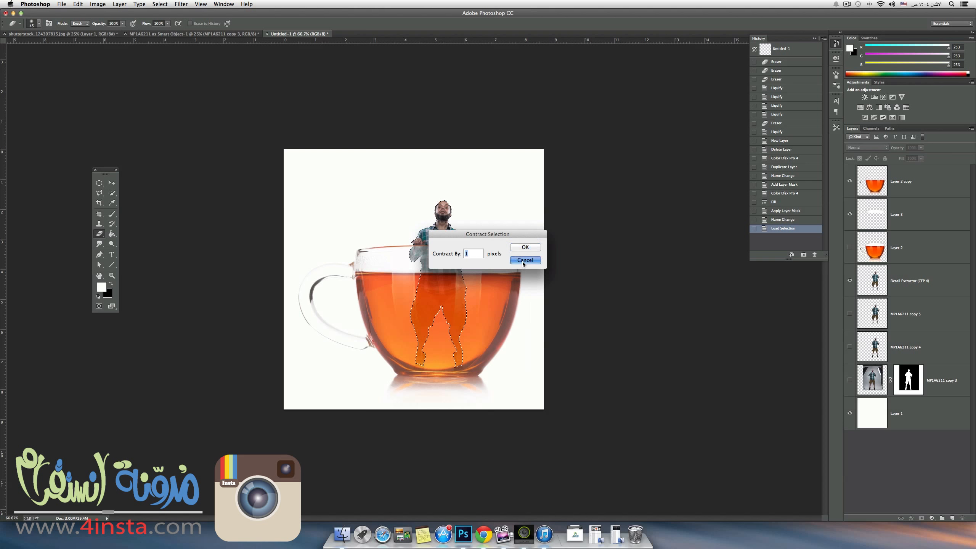
Contract the man's selection by 1 pixel and turn it into a layer mask on the Detail Extractor (CEP 4) layer.
{"action": "key", "text": "super+plus"}
{"action": "key", "text": "super+plus"}
{"action": "key", "text": "super+plus"}
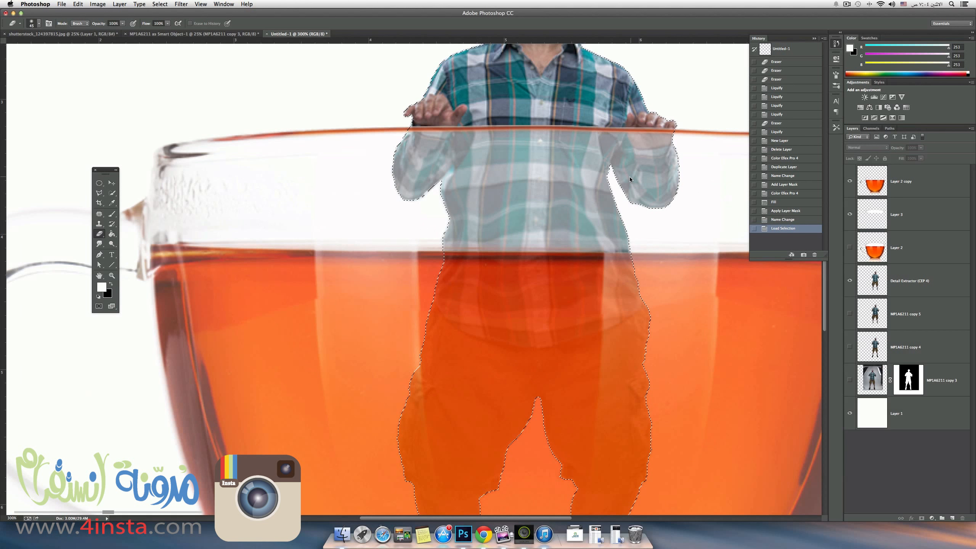
{"action": "left_click", "coordinate": [154, 5]}
{"action": "mouse_move", "coordinate": [208, 108]}
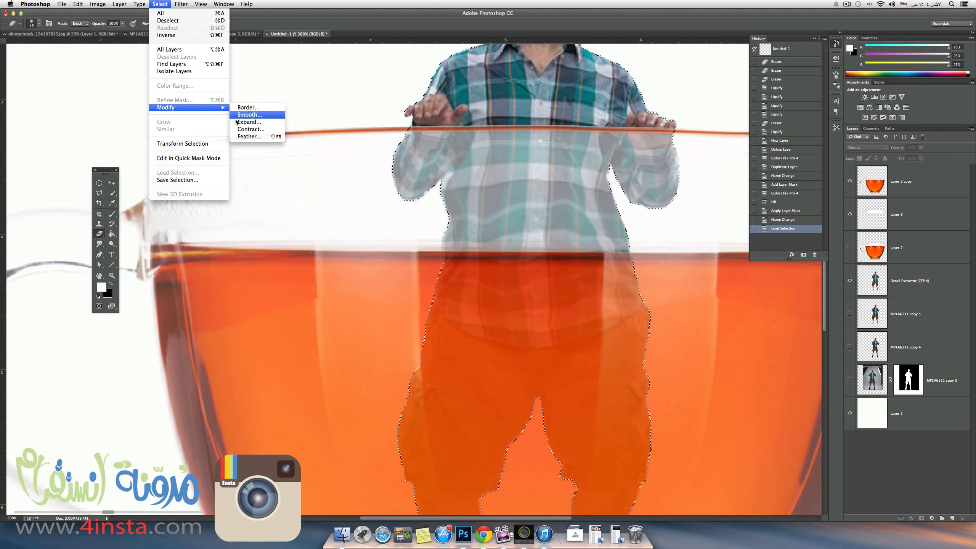
{"action": "left_click", "coordinate": [246, 130]}
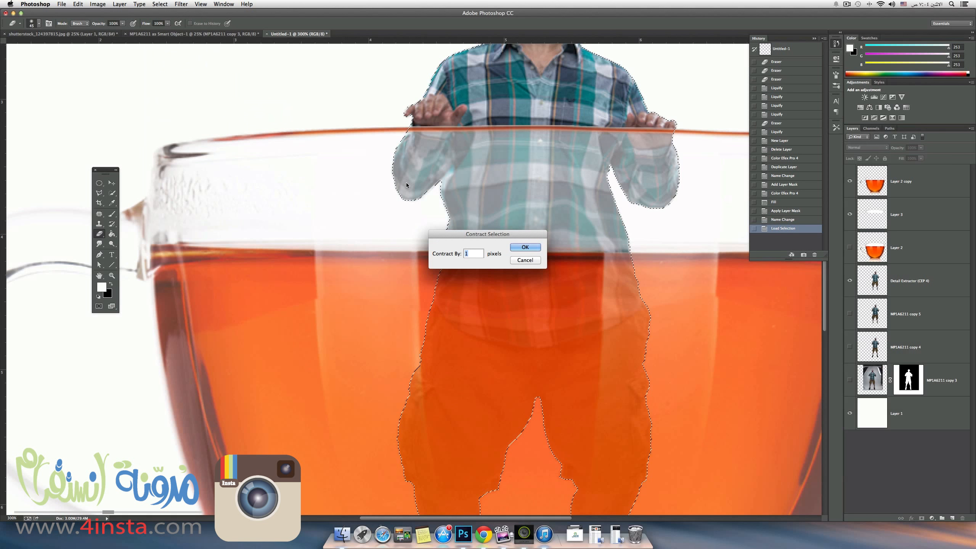
{"action": "left_click", "coordinate": [532, 248]}
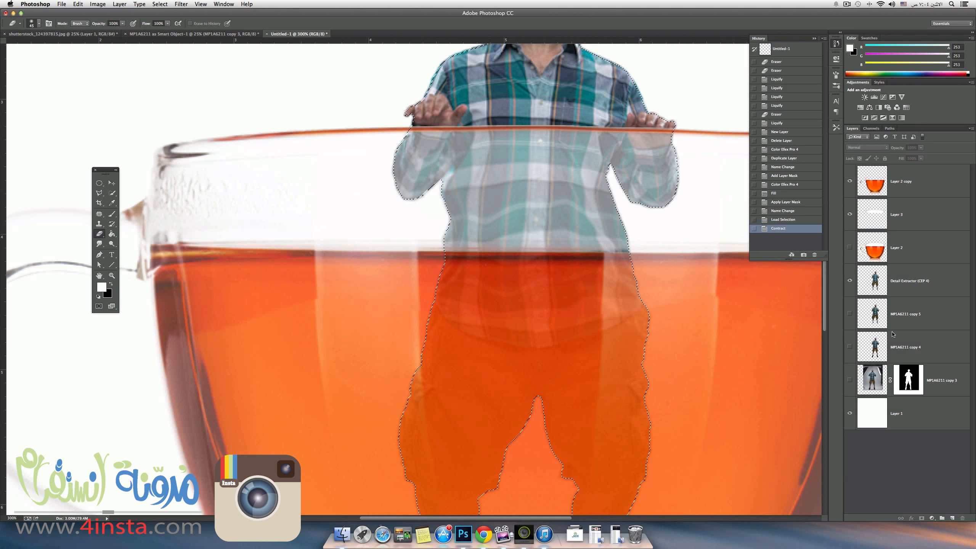
{"action": "left_click", "coordinate": [909, 288]}
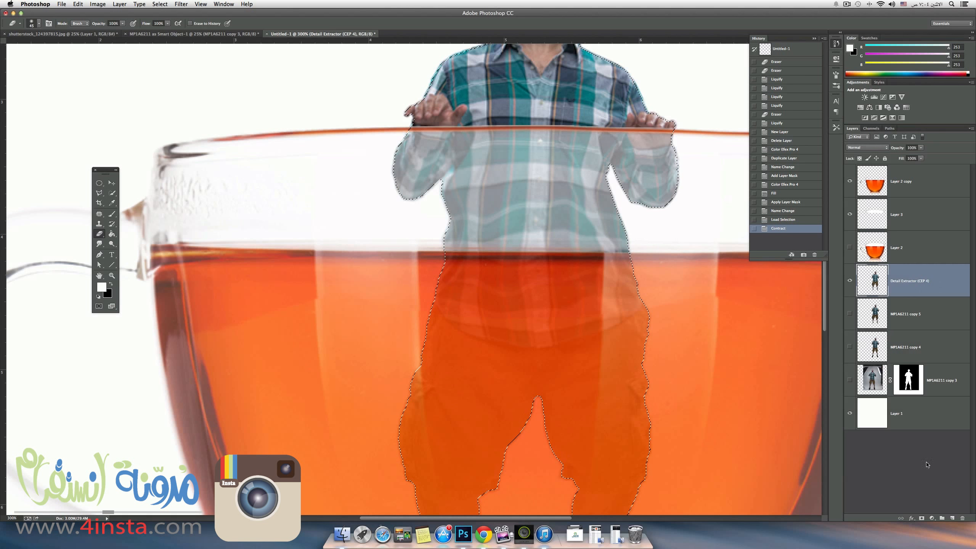
{"action": "left_click", "coordinate": [923, 518]}
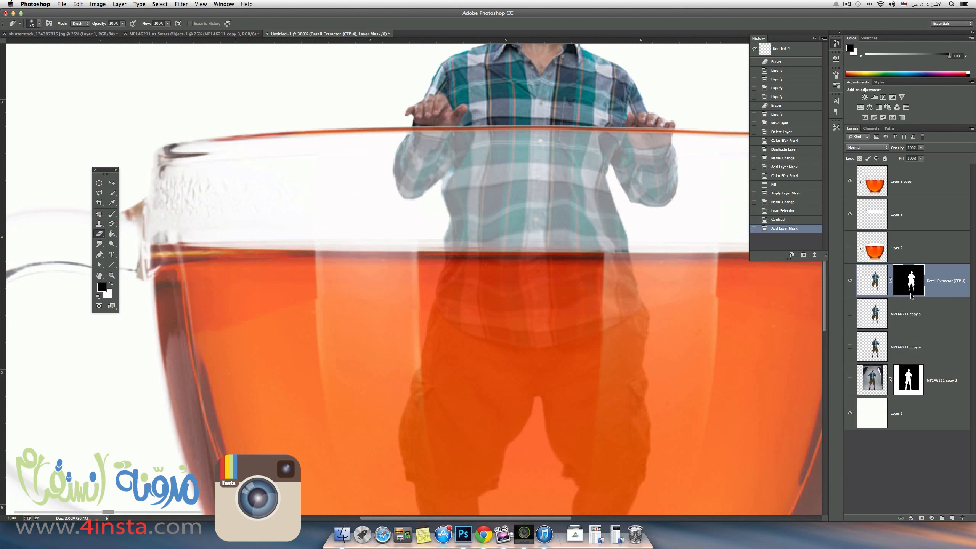
Compare the man's edges with the Detail Extractor layer's mask disabled and enabled, leaving the mask enabled.
{"action": "left_click", "coordinate": [914, 285], "text": "shift"}
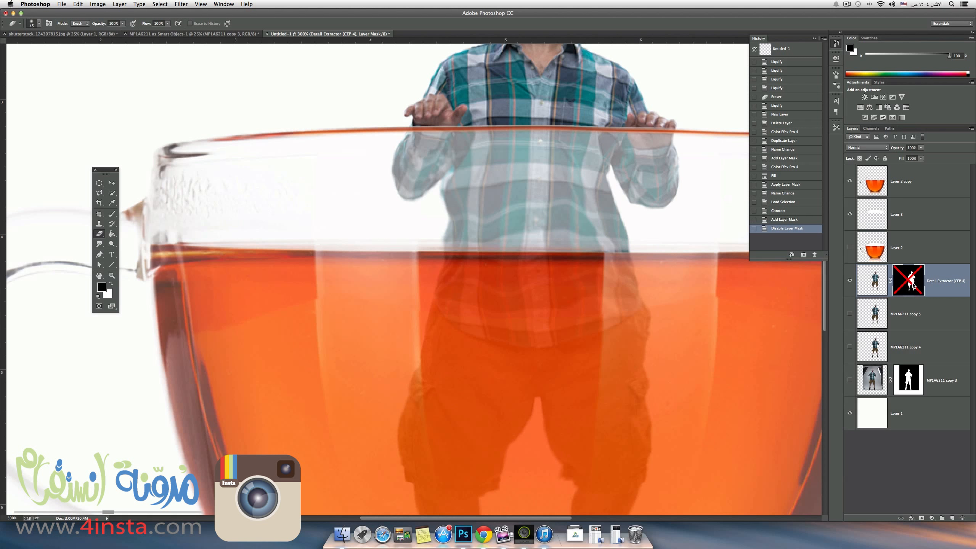
{"action": "left_click", "coordinate": [914, 286], "text": "shift"}
{"action": "left_click", "coordinate": [915, 285], "text": "shift"}
{"action": "left_click", "coordinate": [914, 285], "text": "shift"}
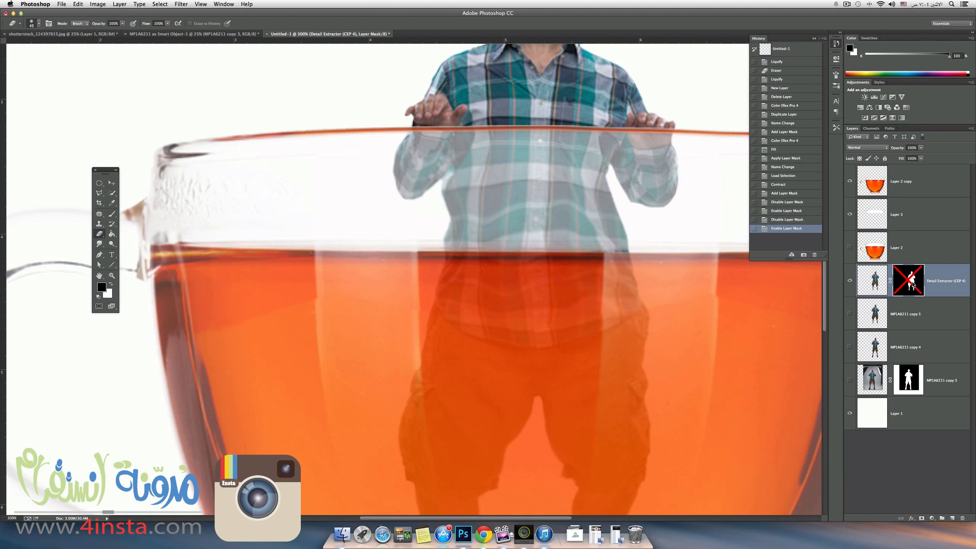
{"action": "left_click", "coordinate": [914, 285], "text": "shift"}
{"action": "left_click", "coordinate": [914, 284], "text": "shift"}
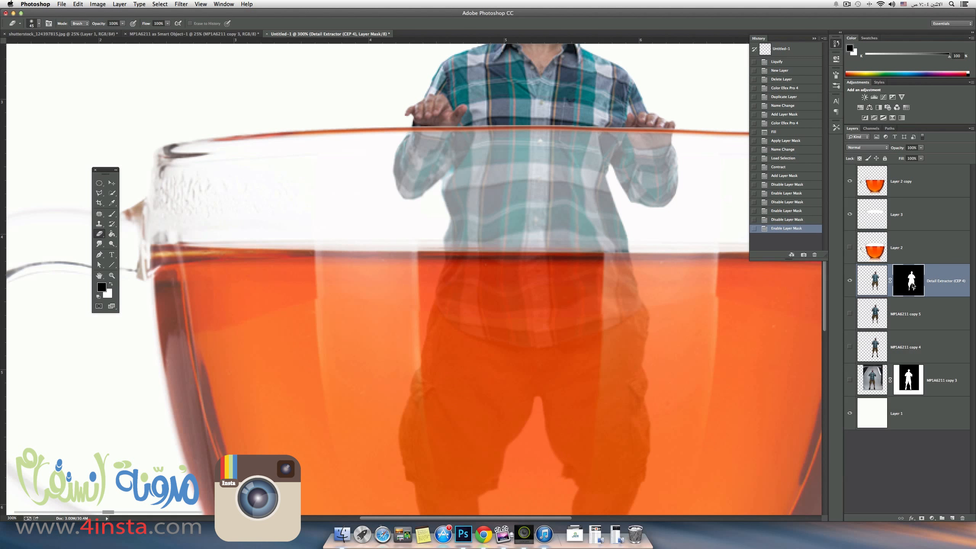
{"action": "left_click", "coordinate": [913, 285], "text": "shift"}
{"action": "left_click", "coordinate": [914, 285], "text": "shift"}
{"action": "left_click", "coordinate": [912, 287], "text": "shift"}
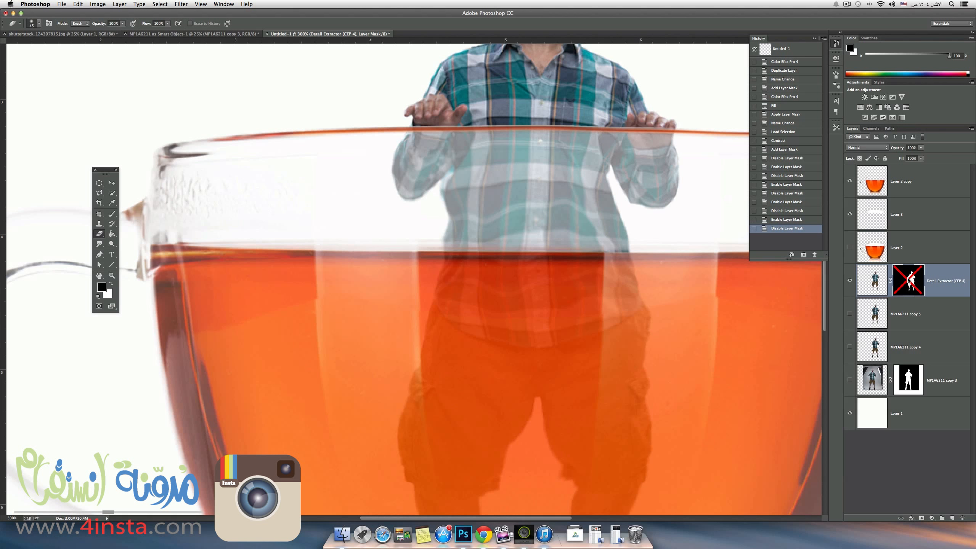
{"action": "left_click", "coordinate": [911, 284], "text": "shift"}
{"action": "left_click", "coordinate": [904, 280], "text": "shift"}
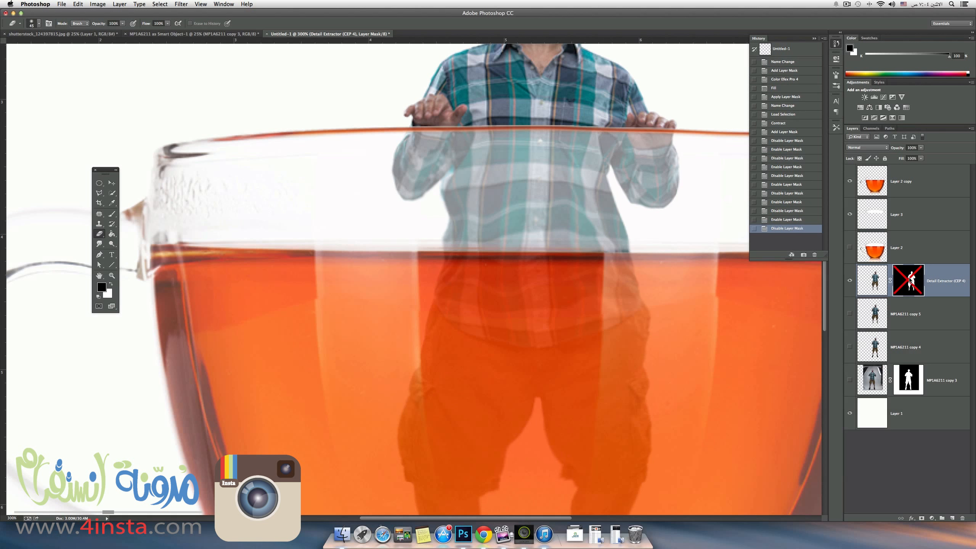
{"action": "left_click", "coordinate": [904, 281], "text": "shift"}
{"action": "left_click", "coordinate": [901, 280], "text": "shift"}
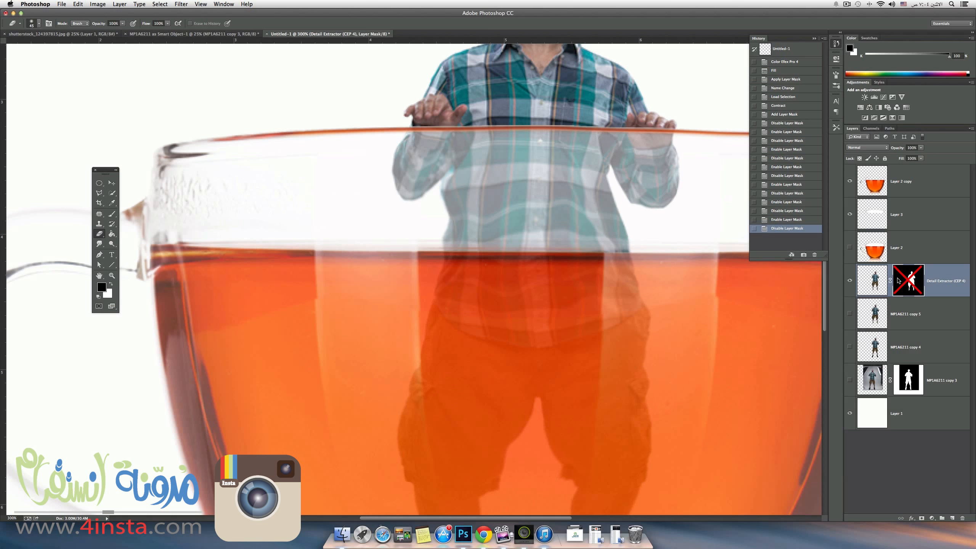
{"action": "left_click", "coordinate": [902, 280], "text": "shift"}
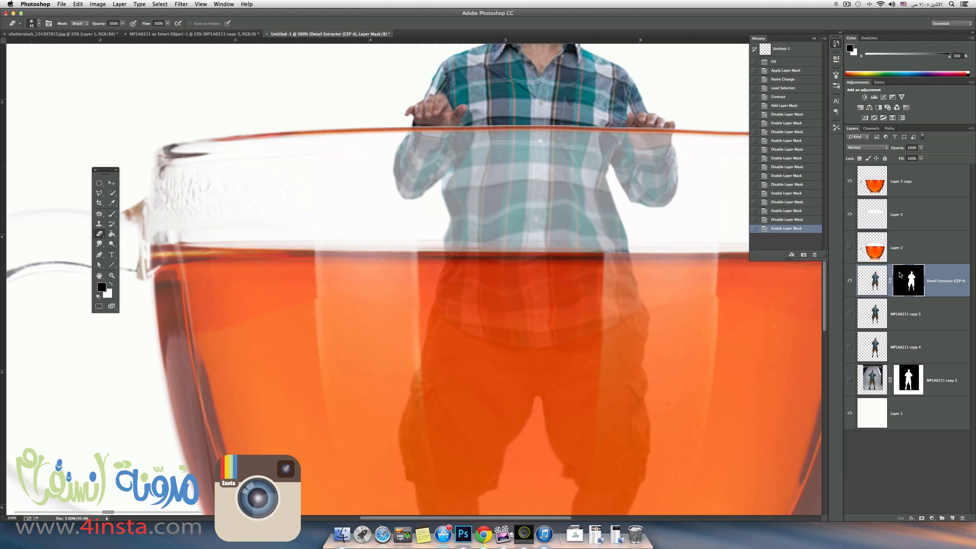
Apply the layer mask permanently to the man's Detail Extractor (CEP 4) layer.
{"action": "key", "text": "super+1"}
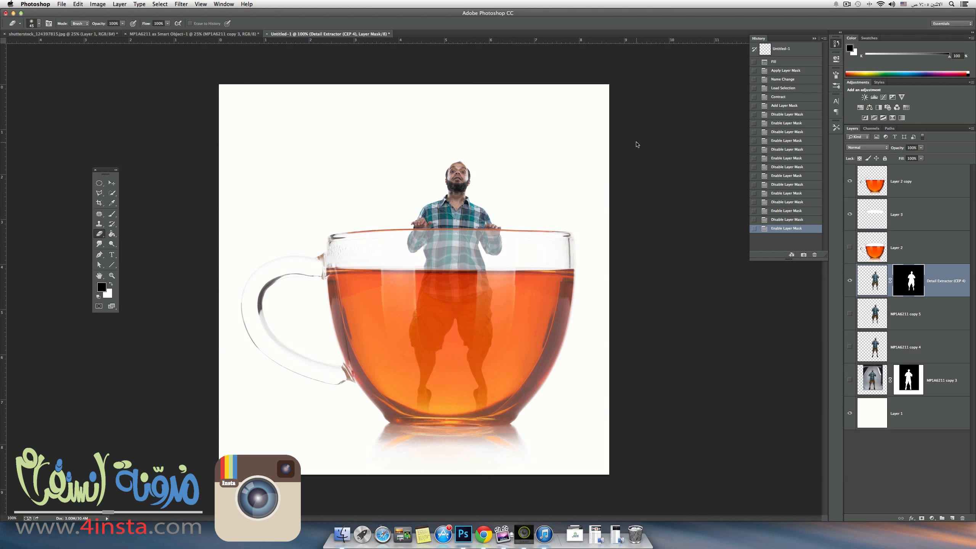
{"action": "left_click", "coordinate": [157, 5]}
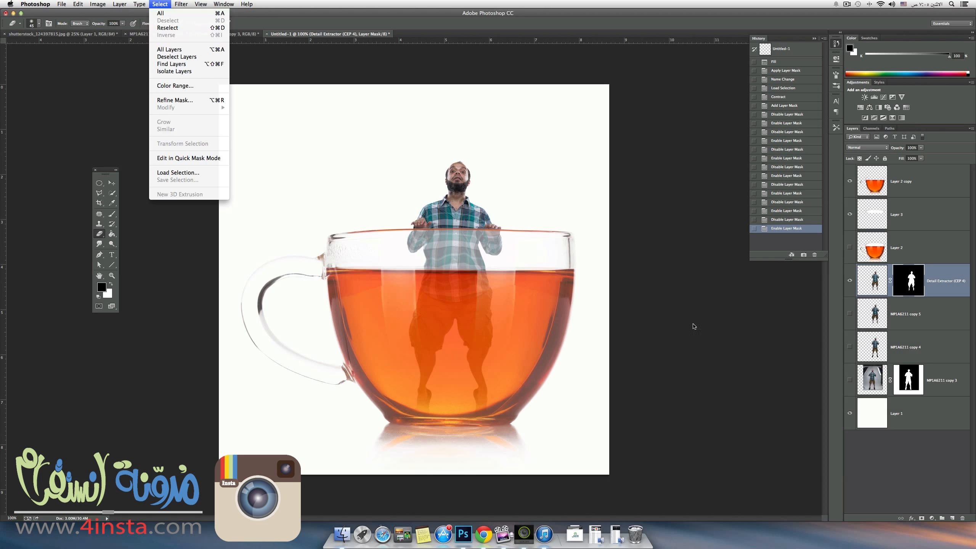
{"action": "left_click", "coordinate": [894, 414]}
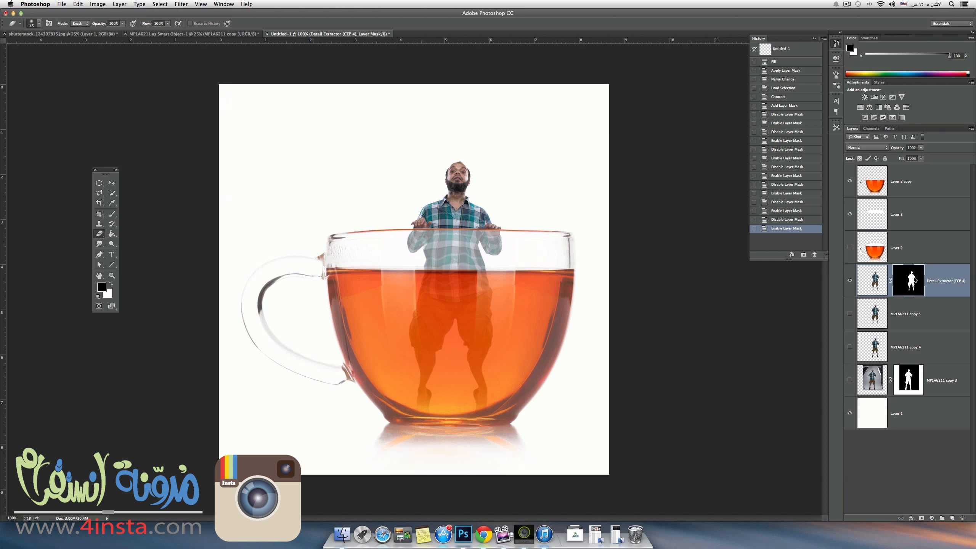
{"action": "right_click", "coordinate": [914, 277]}
{"action": "left_click", "coordinate": [879, 298]}
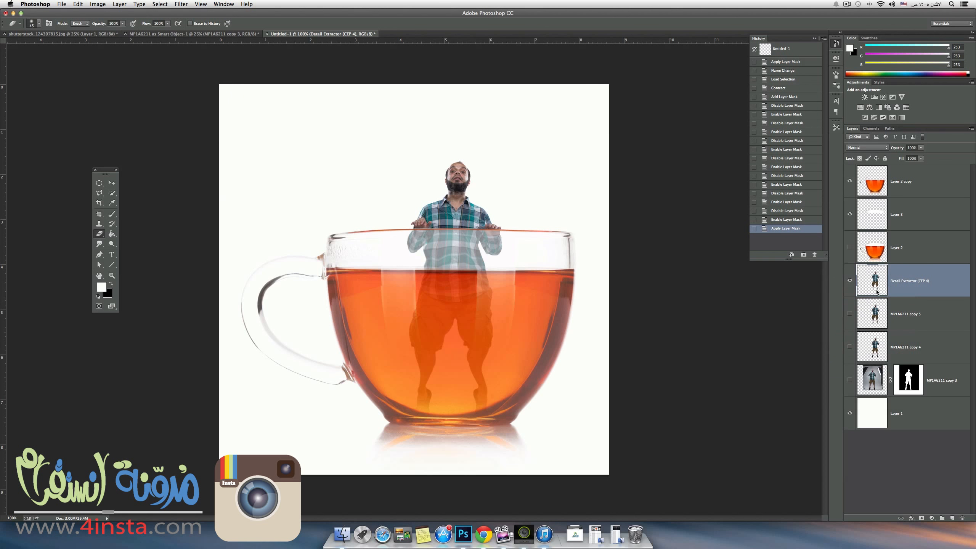
Merge Layer 2 copy down into Layer 3 and apply the Color Efex Pro 4 Detail Extractor filter at 25% to the merged cup.
{"action": "left_click", "coordinate": [904, 185]}
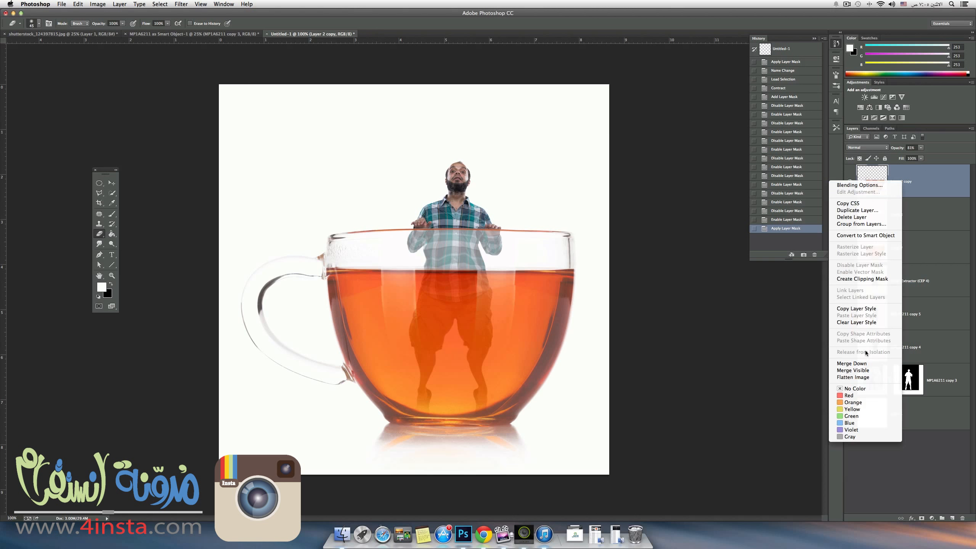
{"action": "left_click", "coordinate": [862, 363]}
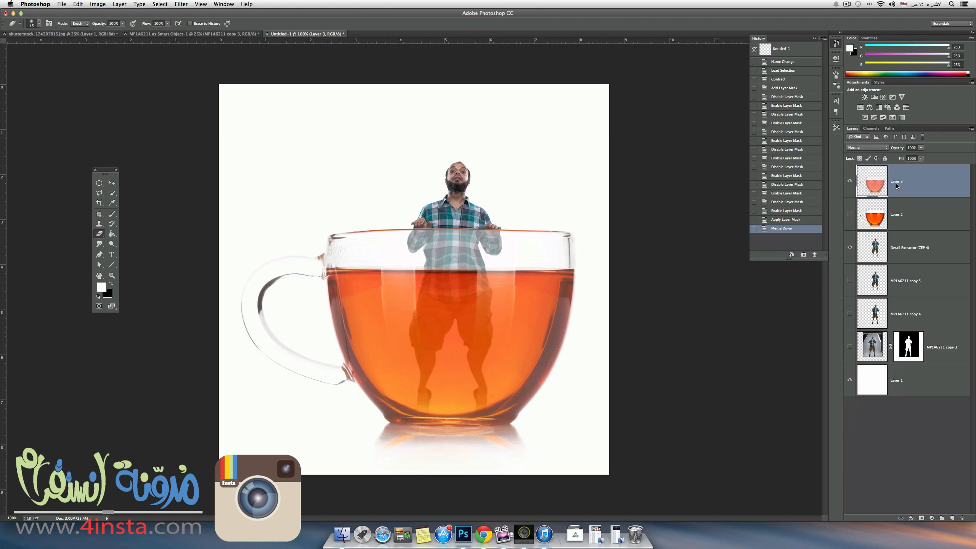
{"action": "left_click", "coordinate": [181, 4]}
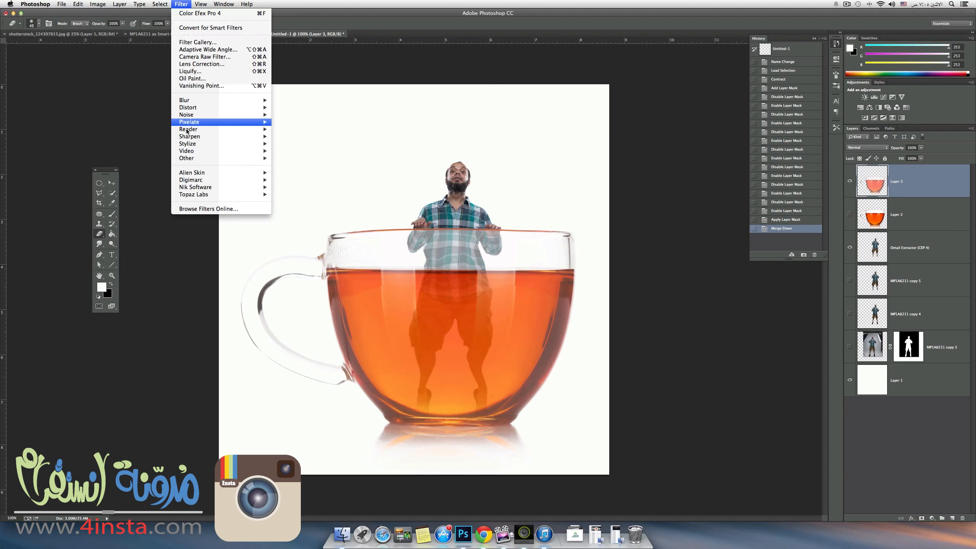
{"action": "left_click", "coordinate": [286, 190]}
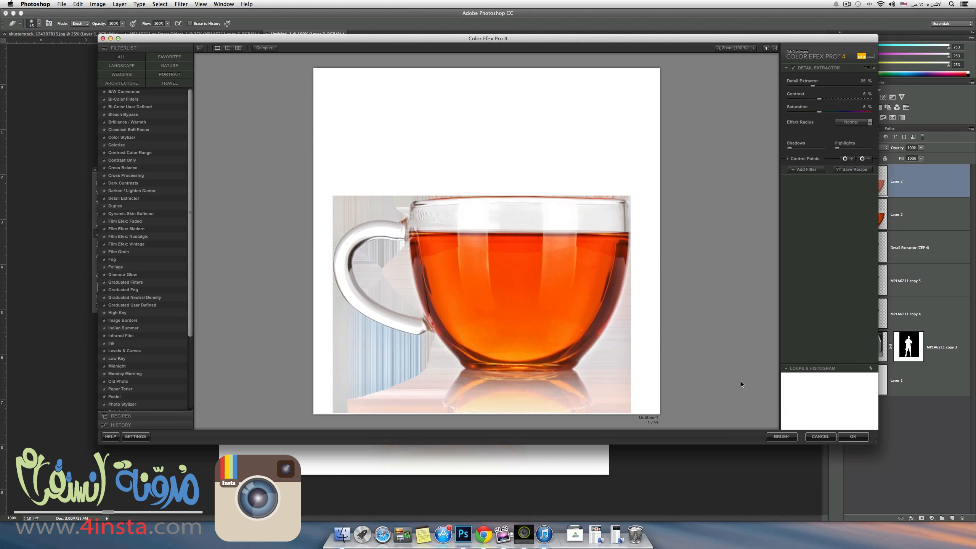
{"action": "left_click", "coordinate": [852, 437]}
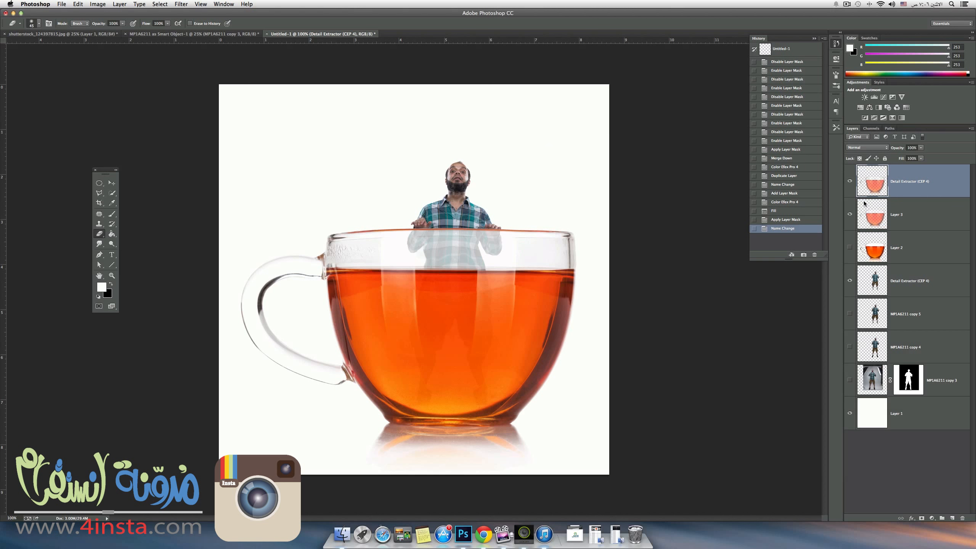
Lower the opacity of Layer 3 to 25%, keeping it visible beneath the cup's Detail Extractor layer, and check the composite.
{"action": "left_click", "coordinate": [850, 215]}
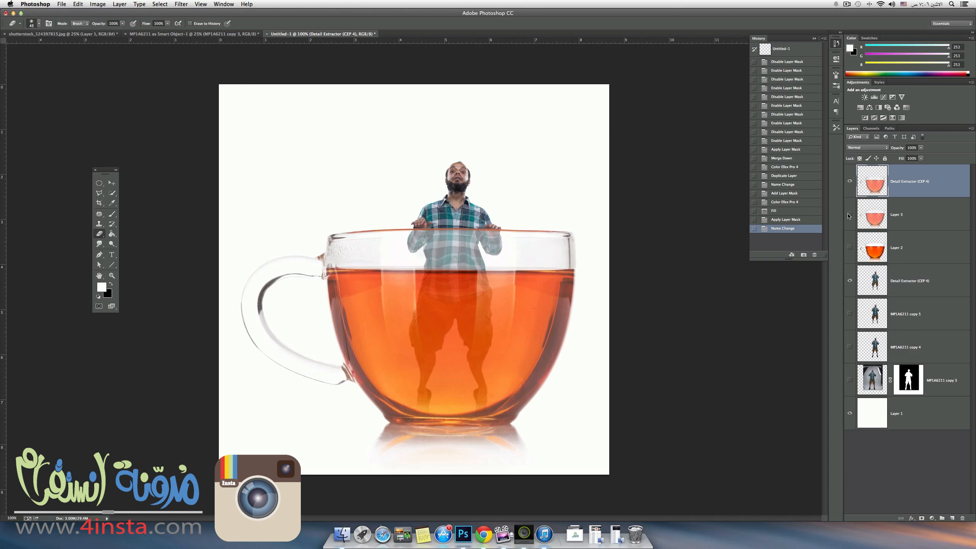
{"action": "left_click", "coordinate": [849, 216]}
{"action": "left_click", "coordinate": [905, 220]}
{"action": "left_click_drag", "start_coordinate": [902, 150], "coordinate": [874, 150]}
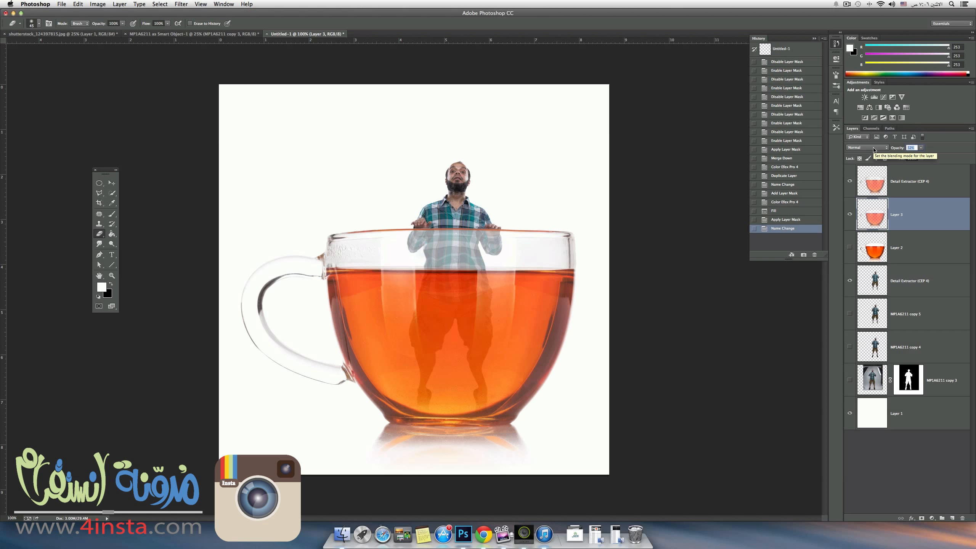
{"action": "left_click_drag", "start_coordinate": [874, 150], "coordinate": [873, 150]}
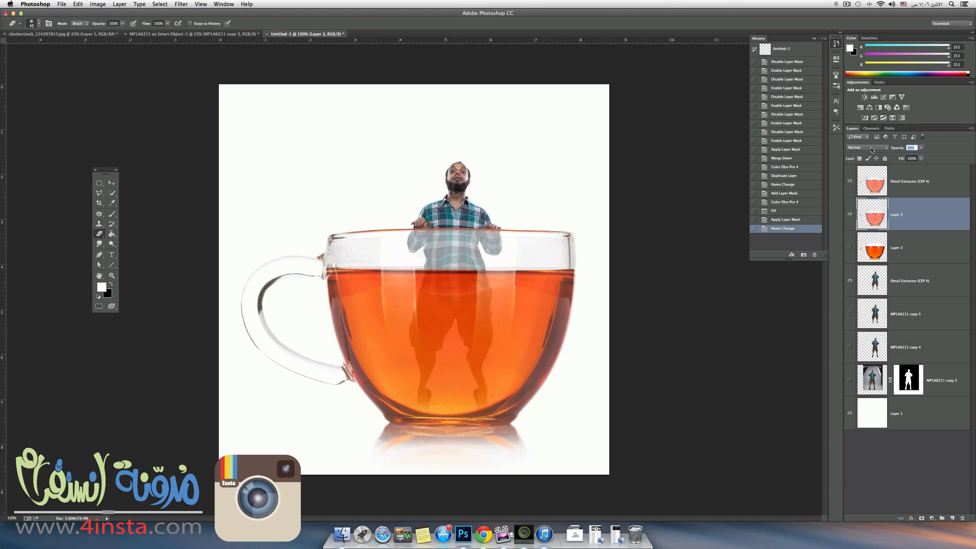
{"action": "left_click_drag", "start_coordinate": [871, 149], "coordinate": [871, 149]}
{"action": "left_click", "coordinate": [849, 214]}
{"action": "left_click", "coordinate": [848, 212]}
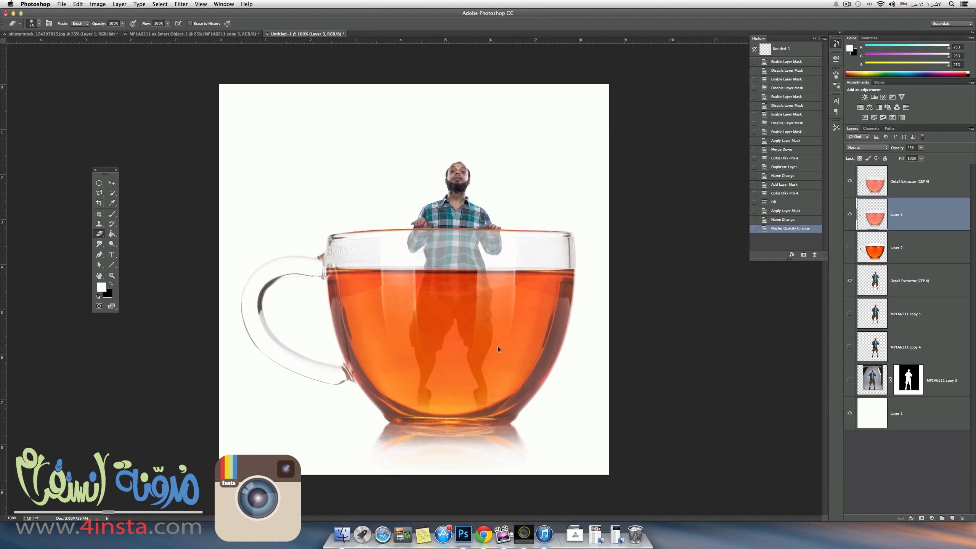
{"action": "key", "text": "super+minus"}
{"action": "key", "text": "super+minus"}
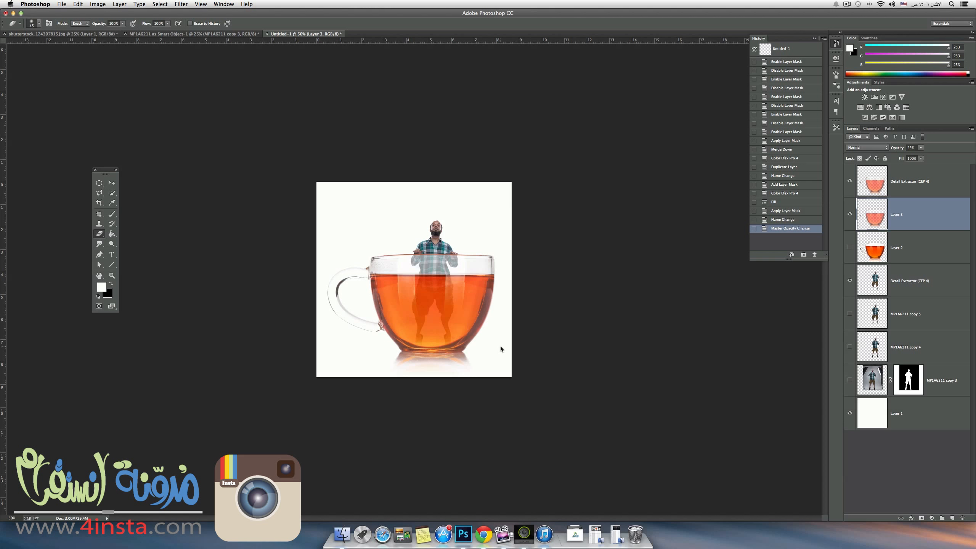
{"action": "key", "text": "super+plus"}
{"action": "key", "text": "super+plus"}
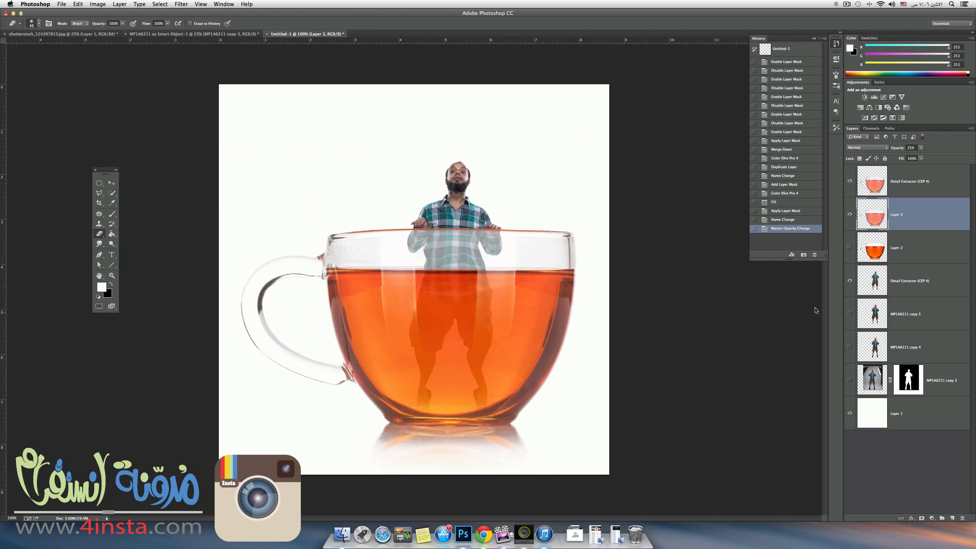
Add an Overlay layer filled with 50% gray above the man's Detail Extractor (CEP 4) layer and clip it to him.
{"action": "left_click", "coordinate": [919, 282]}
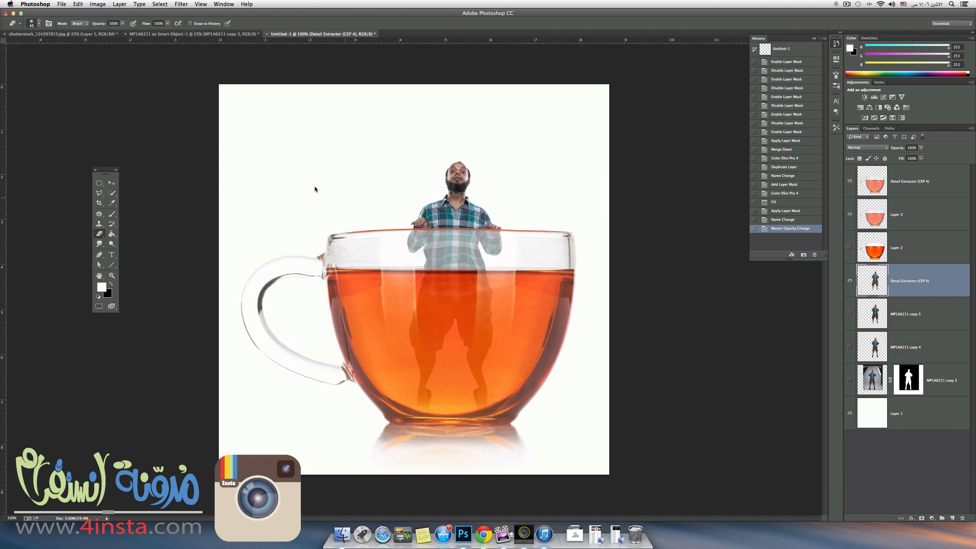
{"action": "left_click", "coordinate": [119, 5]}
{"action": "mouse_move", "coordinate": [129, 15]}
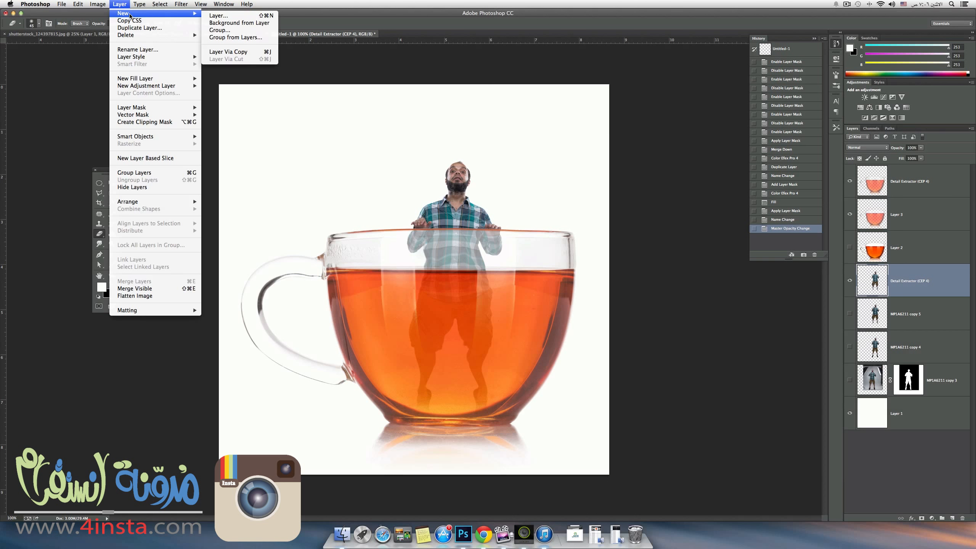
{"action": "left_click", "coordinate": [217, 16]}
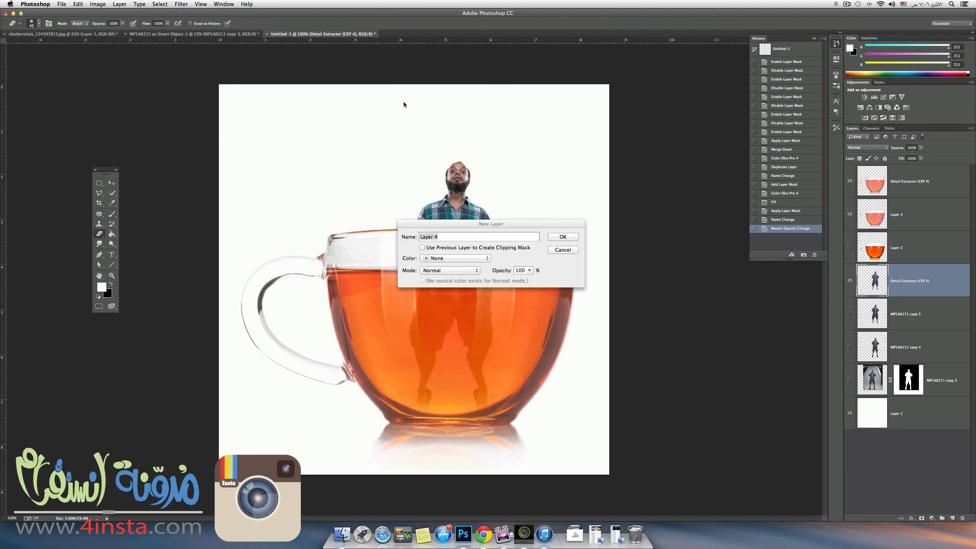
{"action": "left_click", "coordinate": [449, 259]}
{"action": "left_click", "coordinate": [534, 271]}
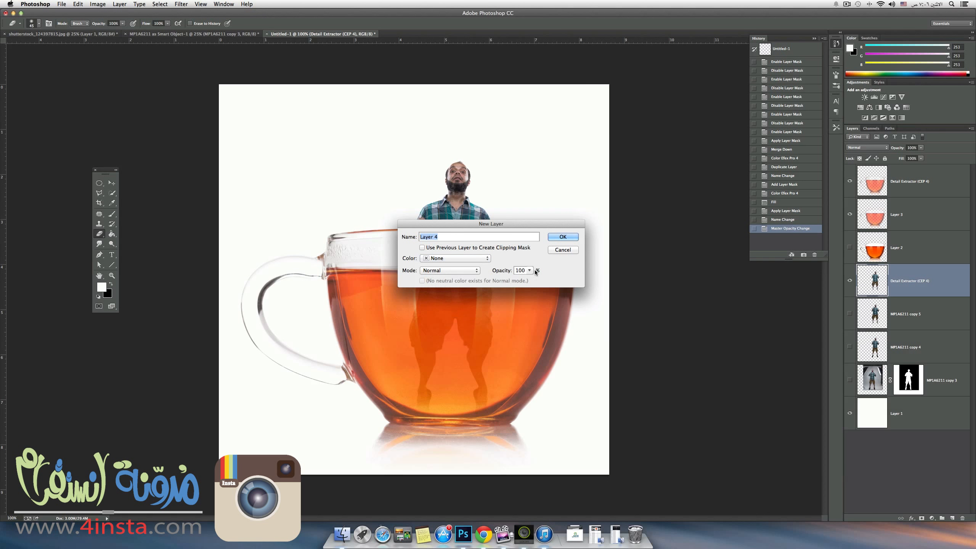
{"action": "left_click", "coordinate": [434, 271]}
{"action": "left_click", "coordinate": [432, 367]}
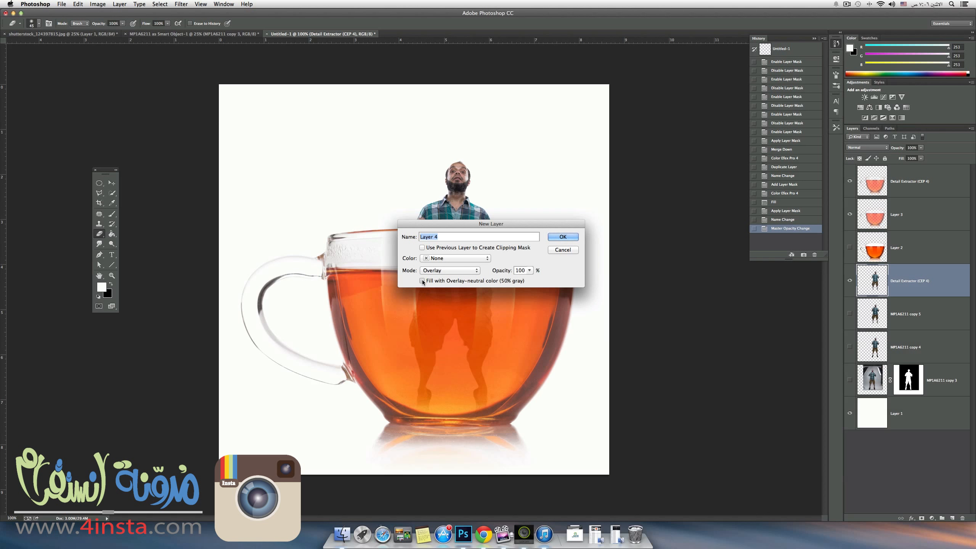
{"action": "left_click", "coordinate": [423, 281]}
{"action": "left_click", "coordinate": [577, 238]}
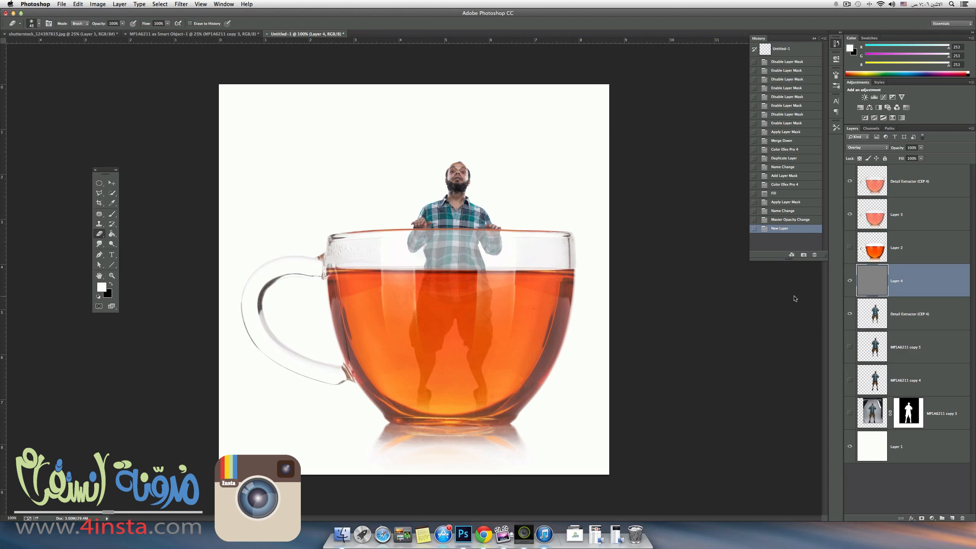
{"action": "right_click", "coordinate": [916, 271]}
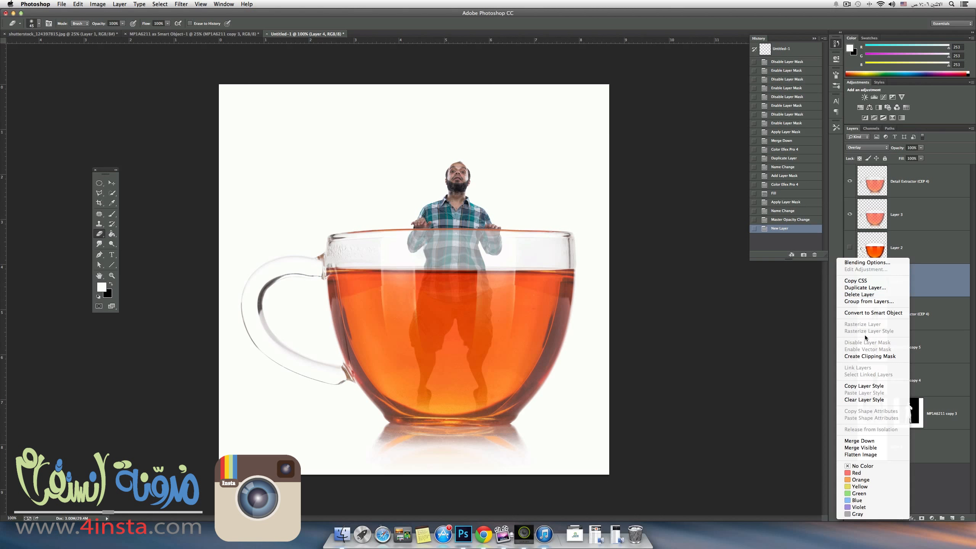
{"action": "left_click", "coordinate": [861, 357]}
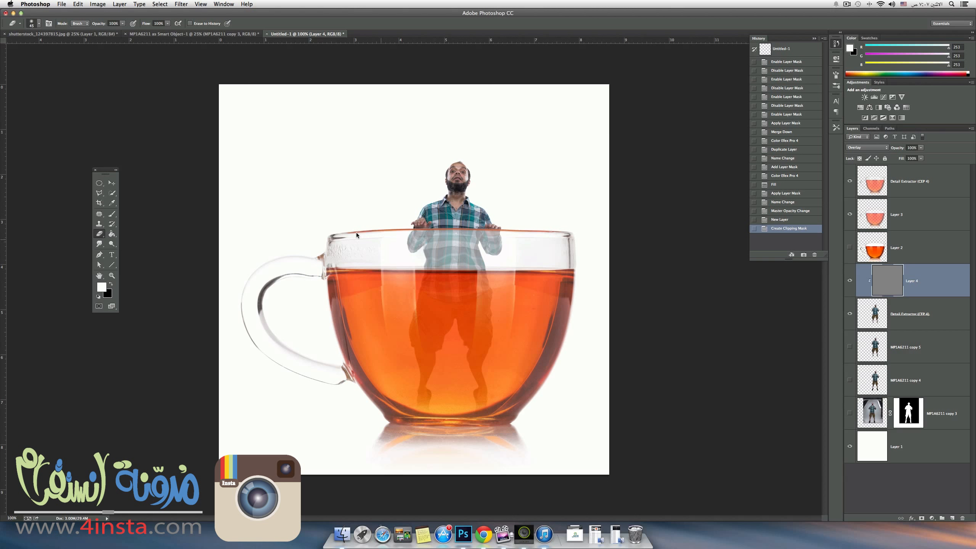
Dodge the man's neck and the front of his shirt above the cup rim on the gray Layer 4.
{"action": "left_click", "coordinate": [111, 244]}
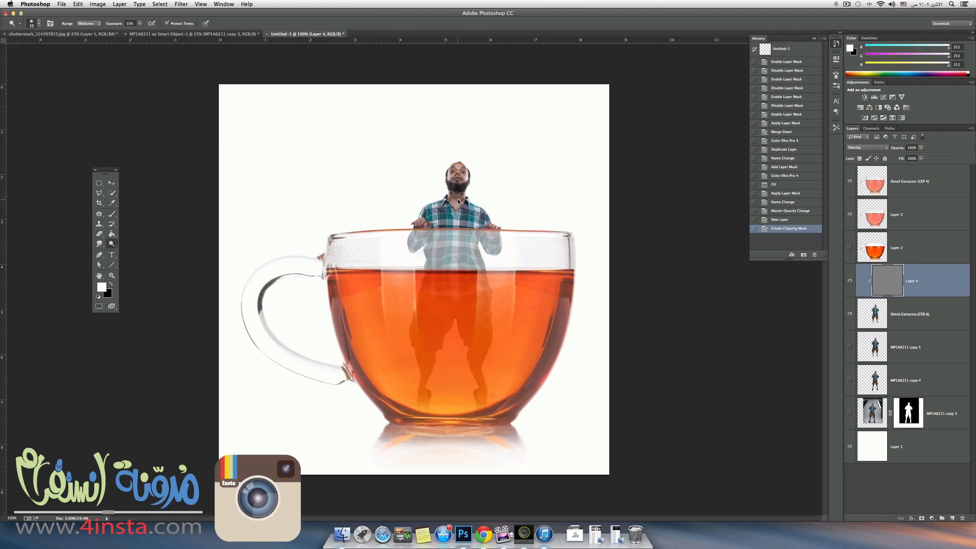
{"action": "left_click_drag", "start_coordinate": [456, 198], "coordinate": [452, 198]}
{"action": "left_click_drag", "start_coordinate": [455, 200], "coordinate": [462, 224]}
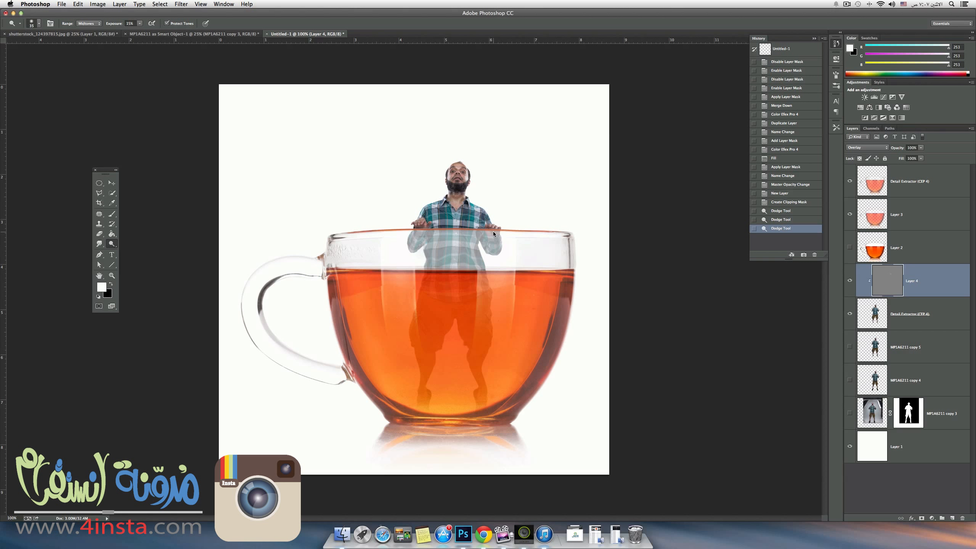
Burn shadows beneath the man's hands where they rest on the cup rim, with a small dodge touch on one hand.
{"action": "key", "text": "alt"}
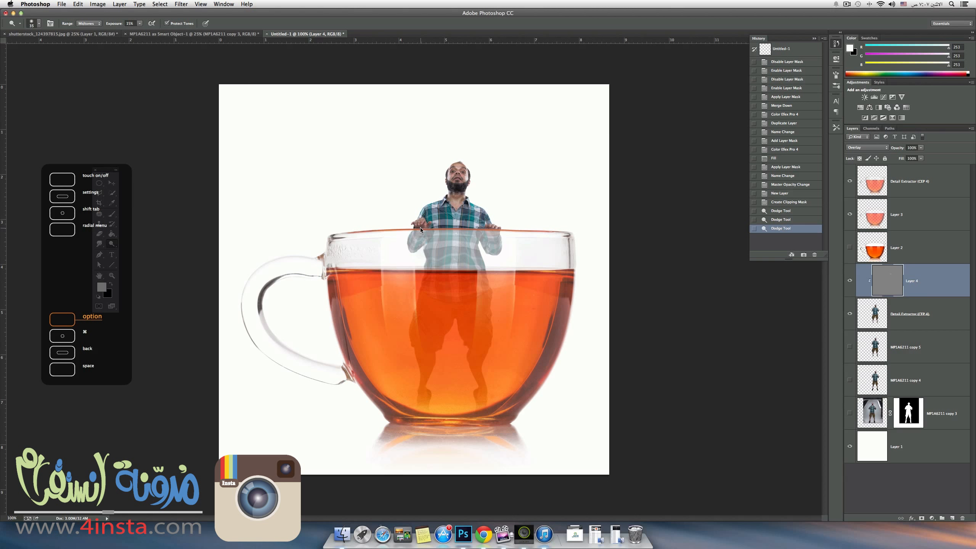
{"action": "key", "text": "super+plus"}
{"action": "key", "text": "super+plus"}
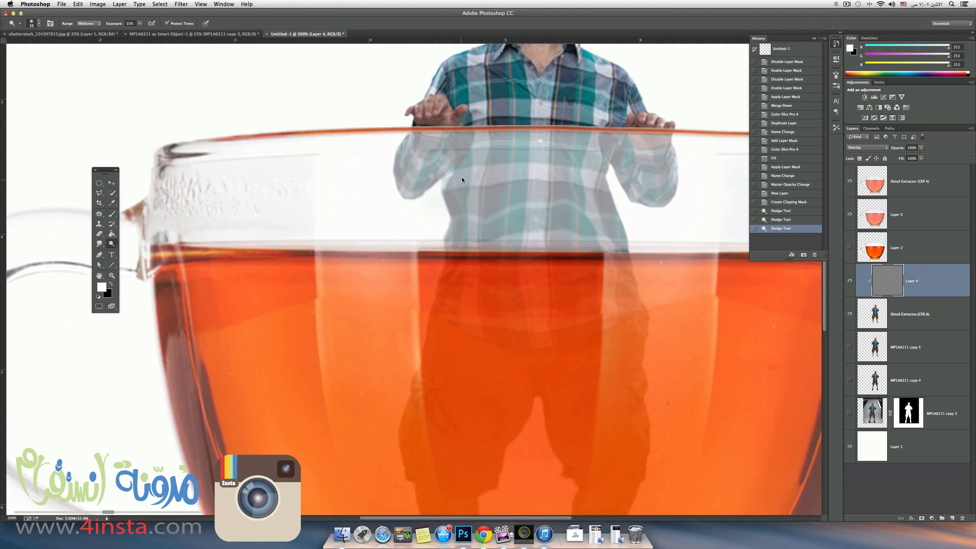
{"action": "left_click_drag", "start_coordinate": [465, 202], "coordinate": [463, 264]}
{"action": "scroll", "coordinate": [463, 262], "scroll_direction": "up", "scroll_amount": 5}
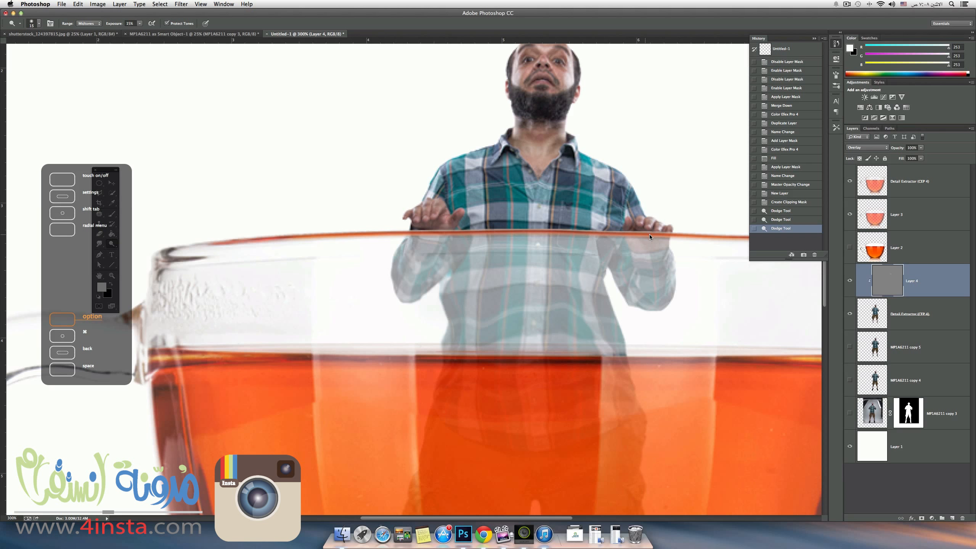
{"action": "left_click_drag", "start_coordinate": [659, 237], "coordinate": [453, 225]}
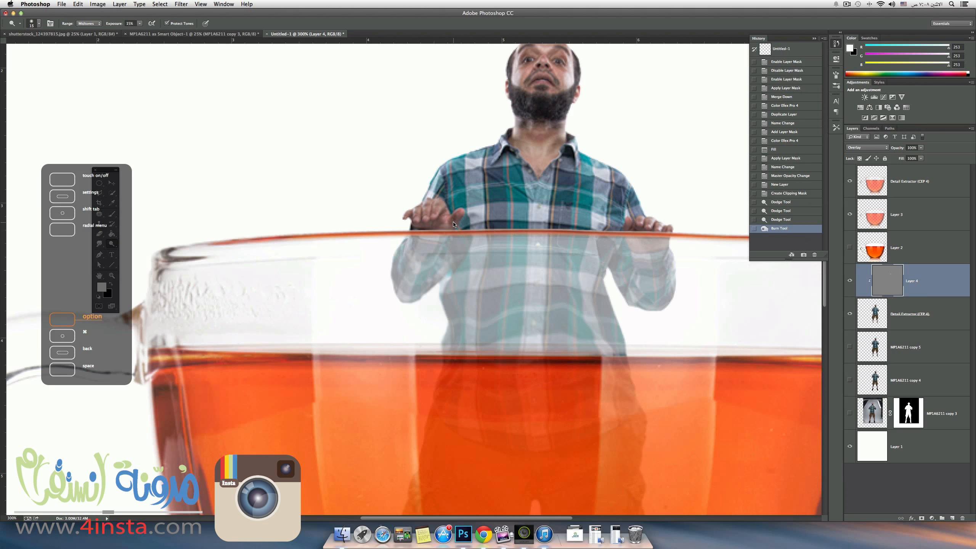
{"action": "left_click", "coordinate": [435, 225]}
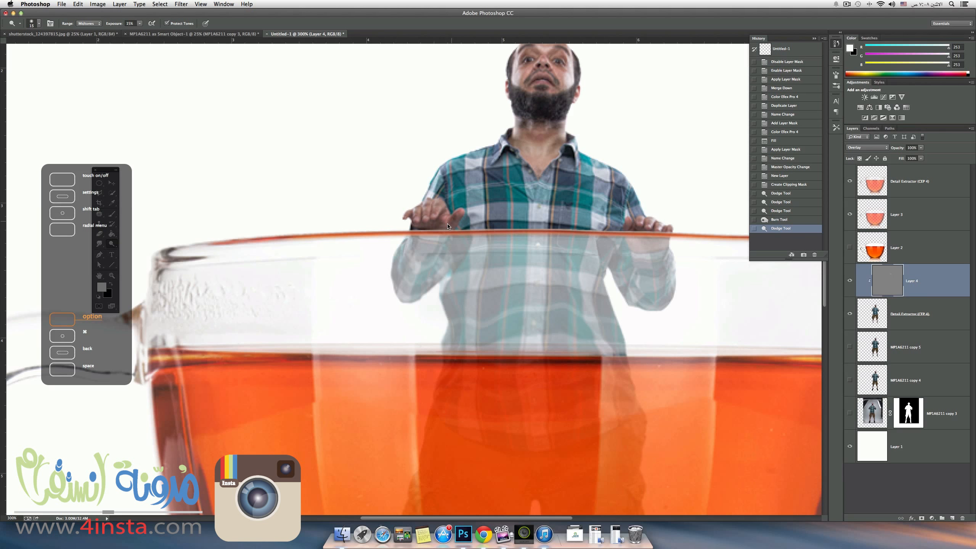
{"action": "left_click", "coordinate": [448, 225], "text": "alt"}
{"action": "left_click", "coordinate": [417, 230], "text": "alt"}
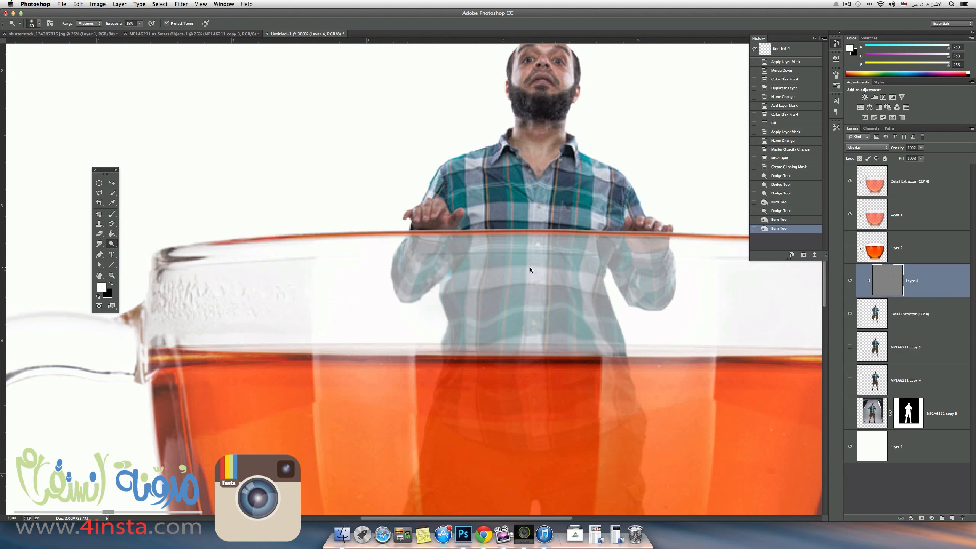
Burn the man's shirt, sleeves and shorts where they show through the glass and the tea on Layer 4.
{"action": "key", "text": "alt"}
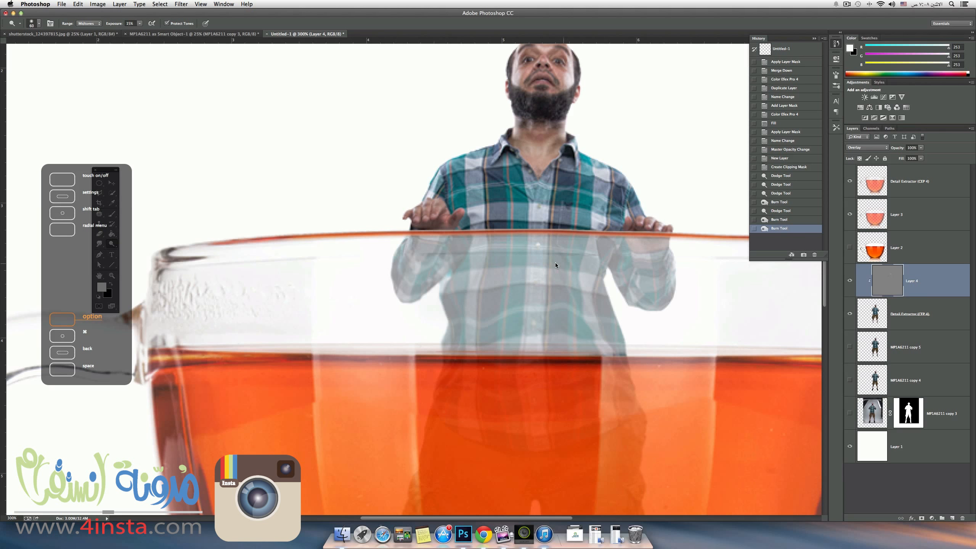
{"action": "left_click_drag", "start_coordinate": [555, 265], "coordinate": [552, 267]}
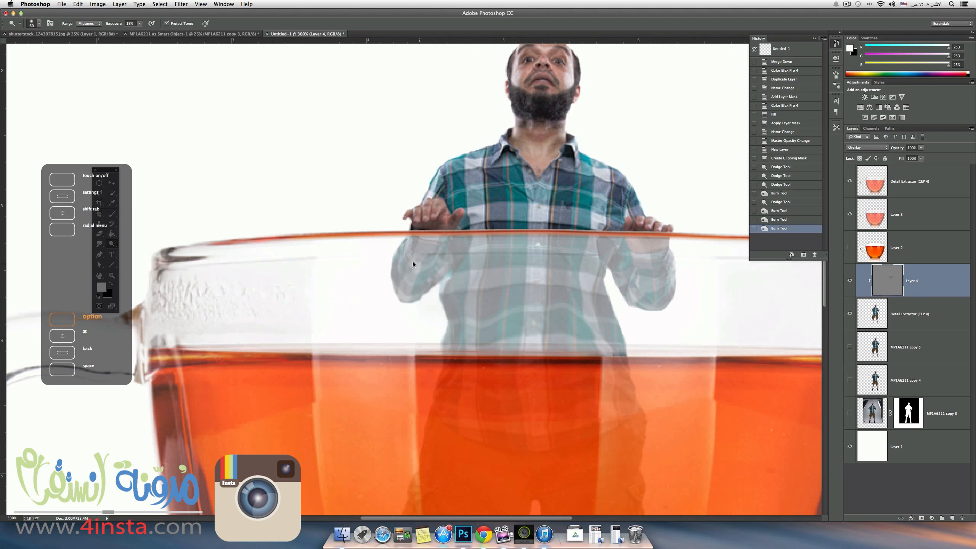
{"action": "left_click_drag", "start_coordinate": [412, 264], "coordinate": [463, 261]}
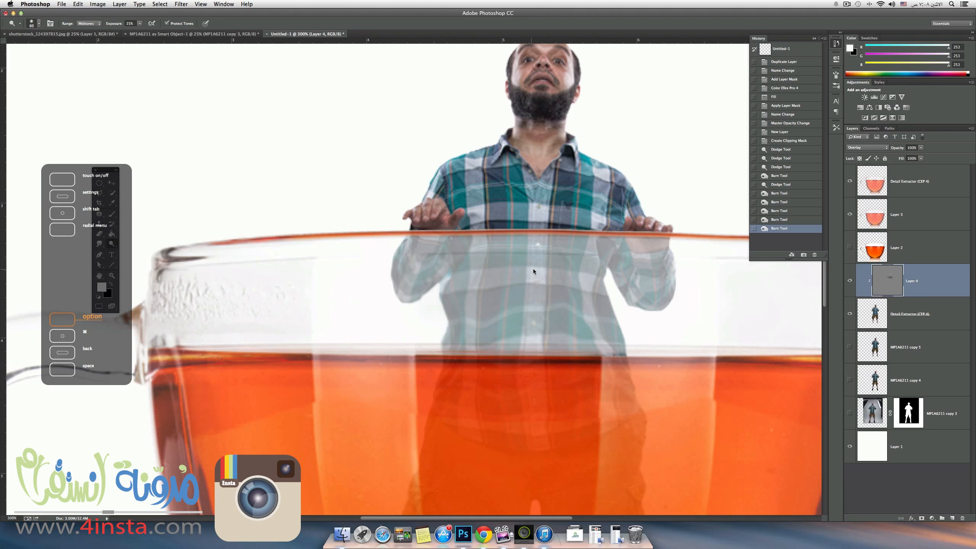
{"action": "left_click_drag", "start_coordinate": [608, 266], "coordinate": [625, 263]}
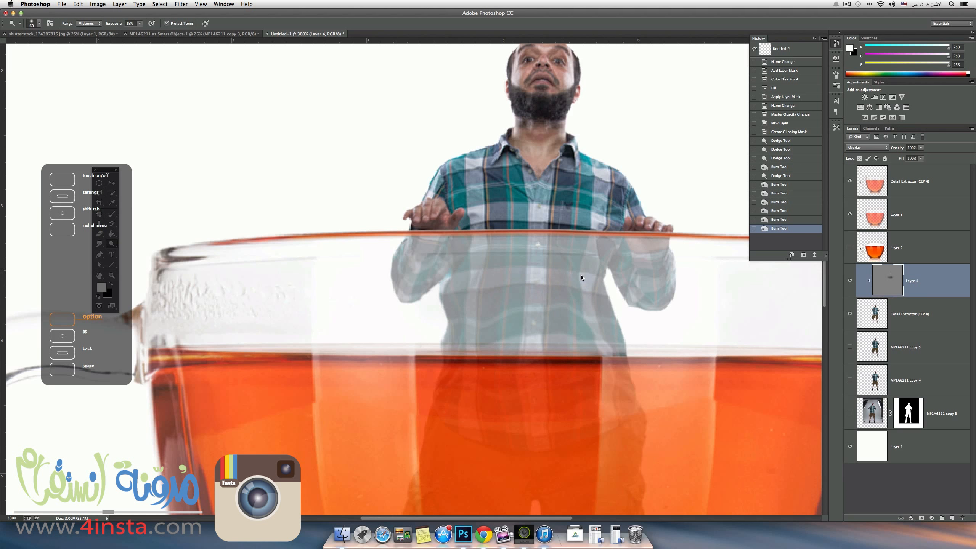
{"action": "left_click_drag", "start_coordinate": [582, 275], "coordinate": [583, 333]}
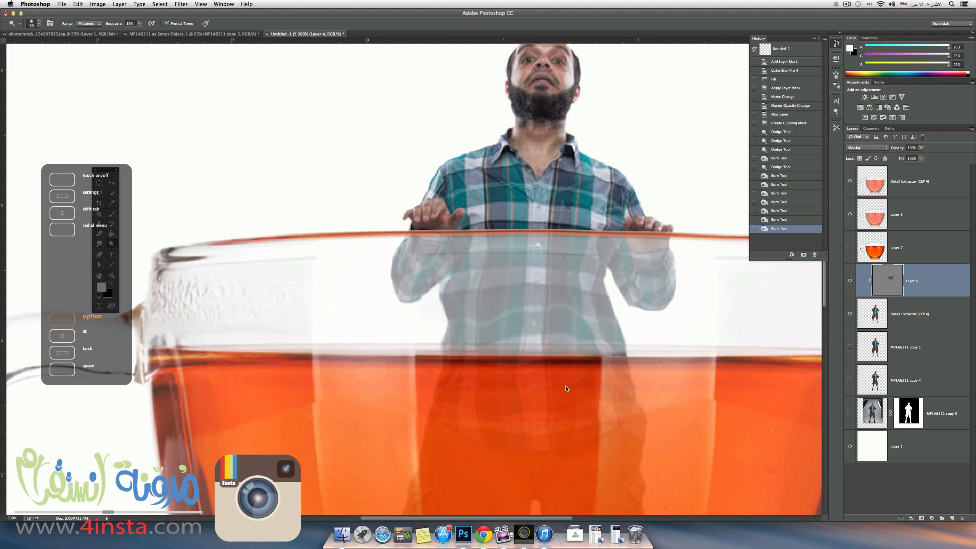
{"action": "left_click_drag", "start_coordinate": [470, 391], "coordinate": [459, 392]}
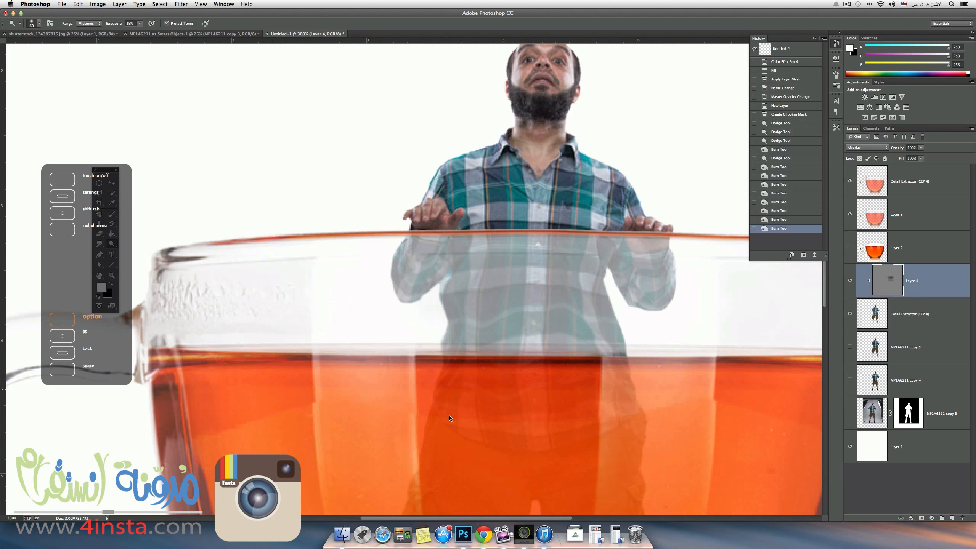
{"action": "left_click", "coordinate": [553, 362]}
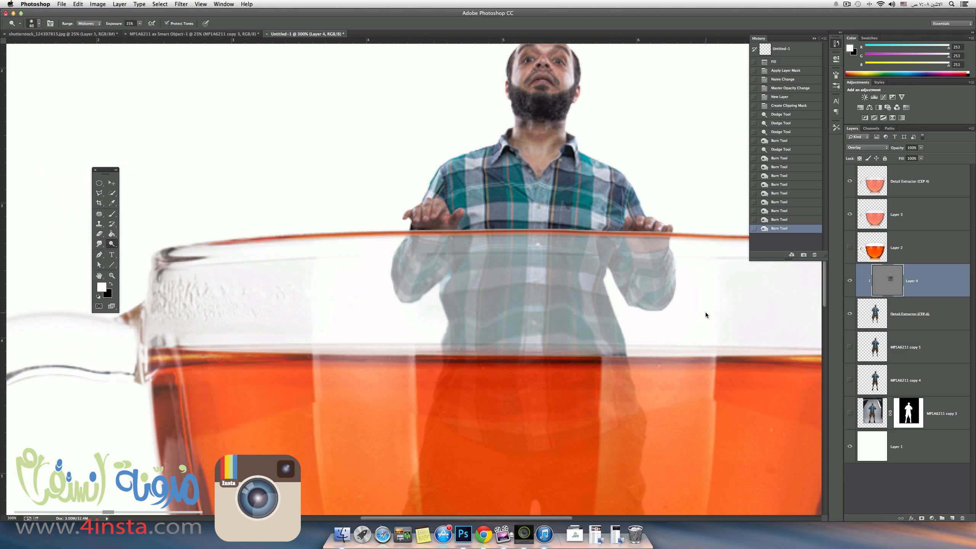
{"action": "key", "text": "alt"}
Add a new empty layer above Layer 4 and clip it to the man's layer.
{"action": "left_click", "coordinate": [953, 518]}
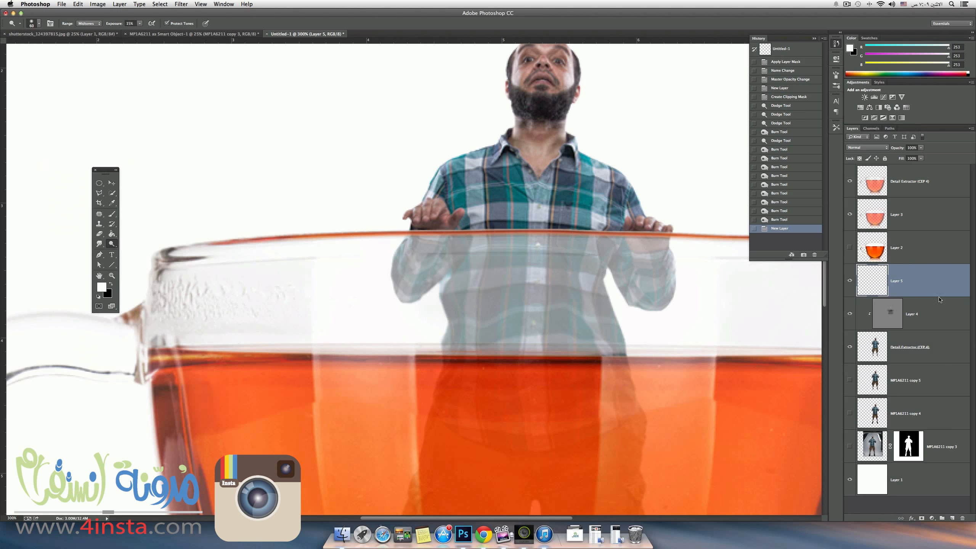
{"action": "right_click", "coordinate": [913, 287]}
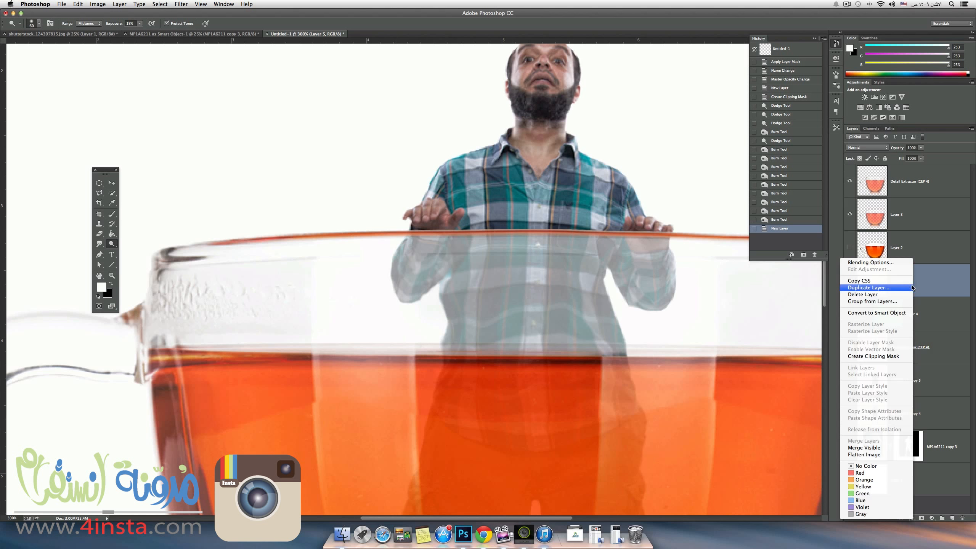
{"action": "left_click", "coordinate": [859, 356]}
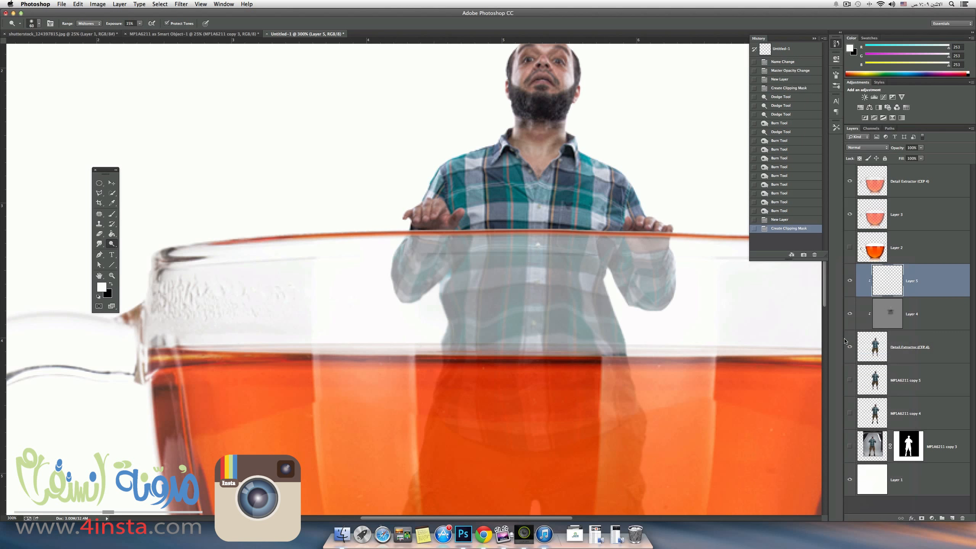
Set the Brush opacity to 27% and change the blend mode of Layer 5 to Soft Light.
{"action": "left_click", "coordinate": [112, 214]}
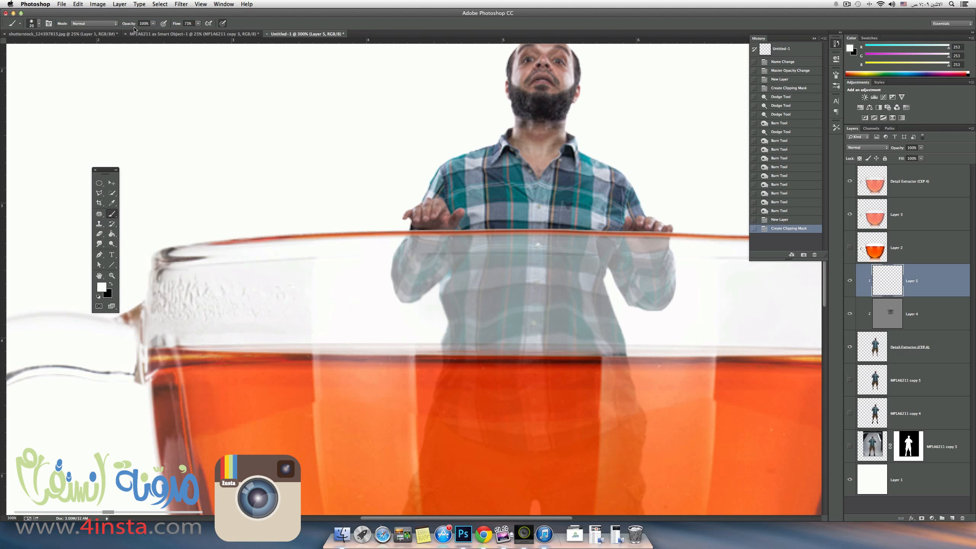
{"action": "key", "text": "3"}
{"action": "key", "text": "3"}
{"action": "key", "text": "3"}
{"action": "key", "text": "6"}
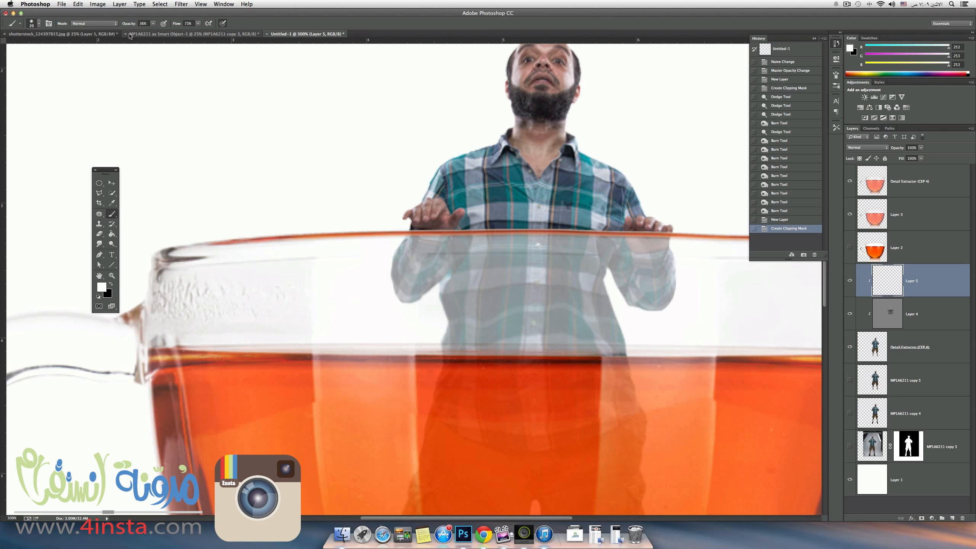
{"action": "key", "text": "2"}
{"action": "key", "text": "7"}
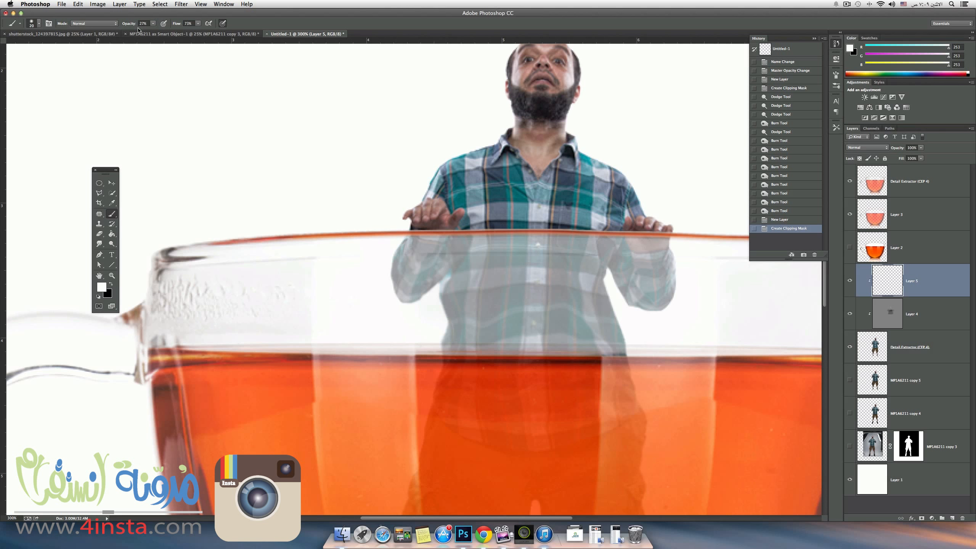
{"action": "left_click", "coordinate": [860, 149]}
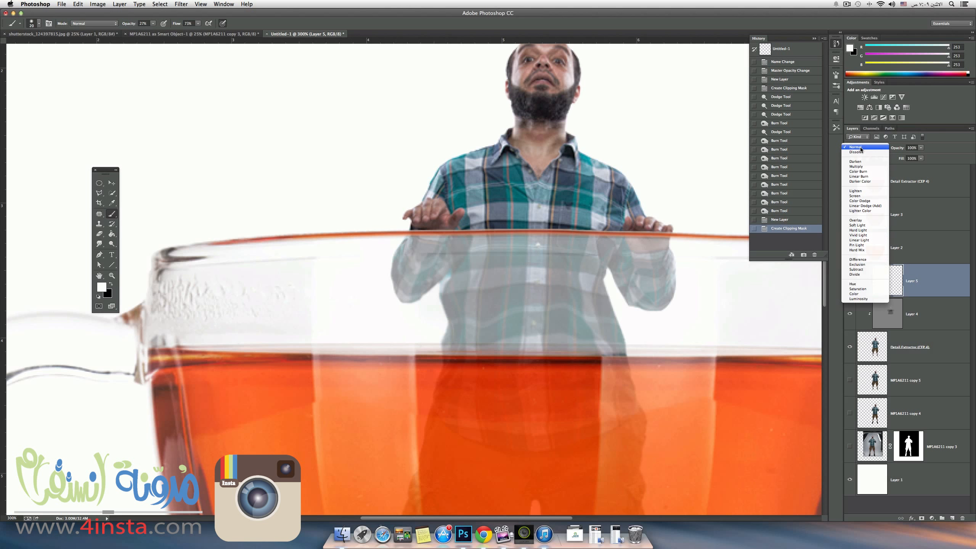
{"action": "left_click", "coordinate": [857, 225]}
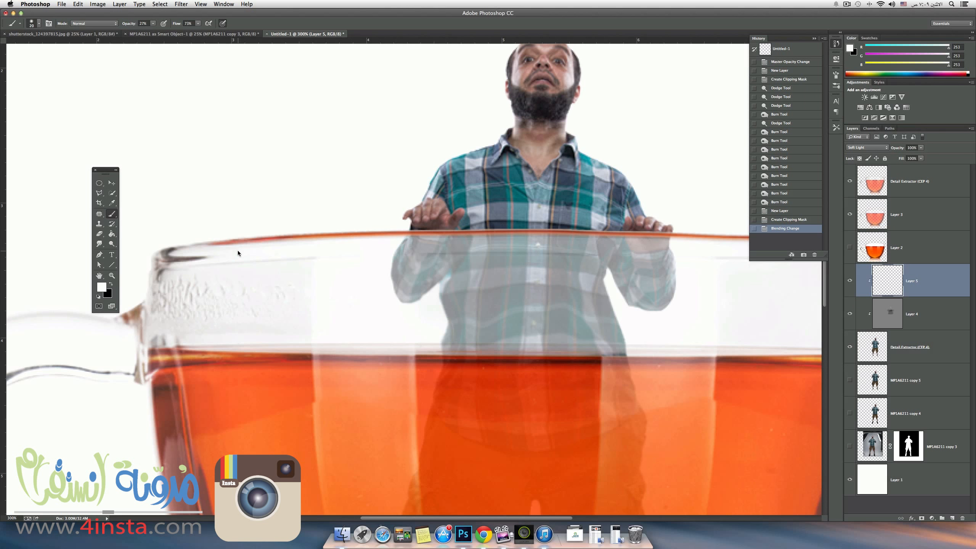
Paint black shading on Layer 5 across the man's shirt along the underside of the cup rim.
{"action": "key", "text": "x"}
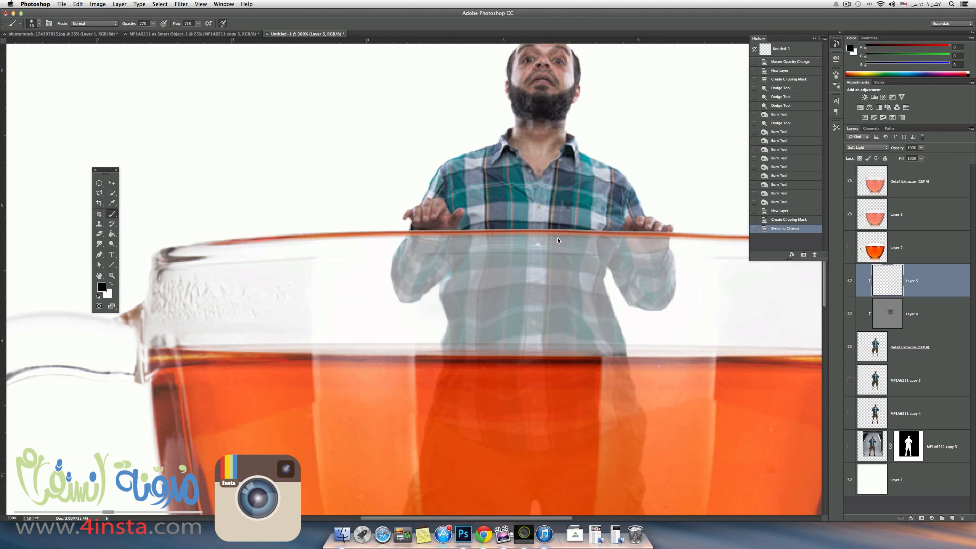
{"action": "left_click_drag", "start_coordinate": [573, 236], "coordinate": [547, 235]}
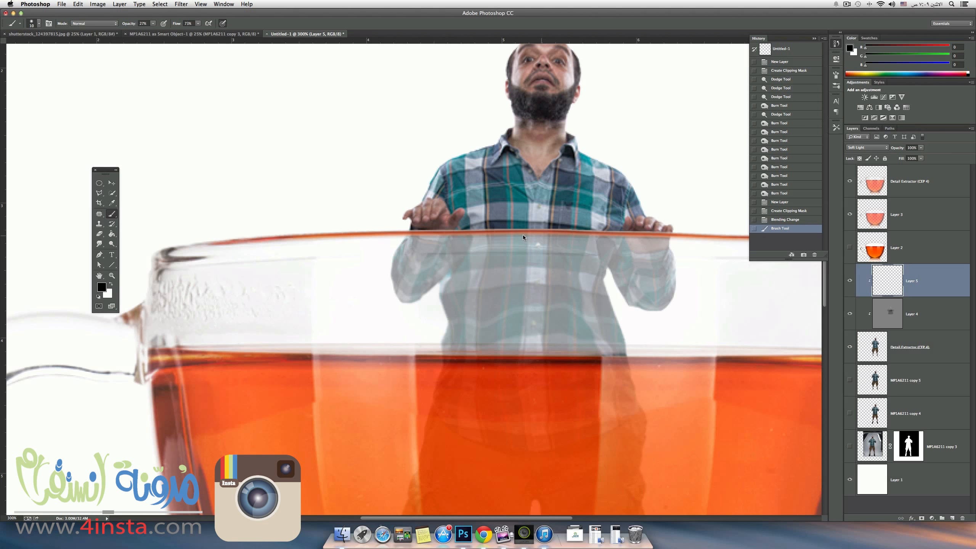
{"action": "left_click_drag", "start_coordinate": [460, 242], "coordinate": [453, 244]}
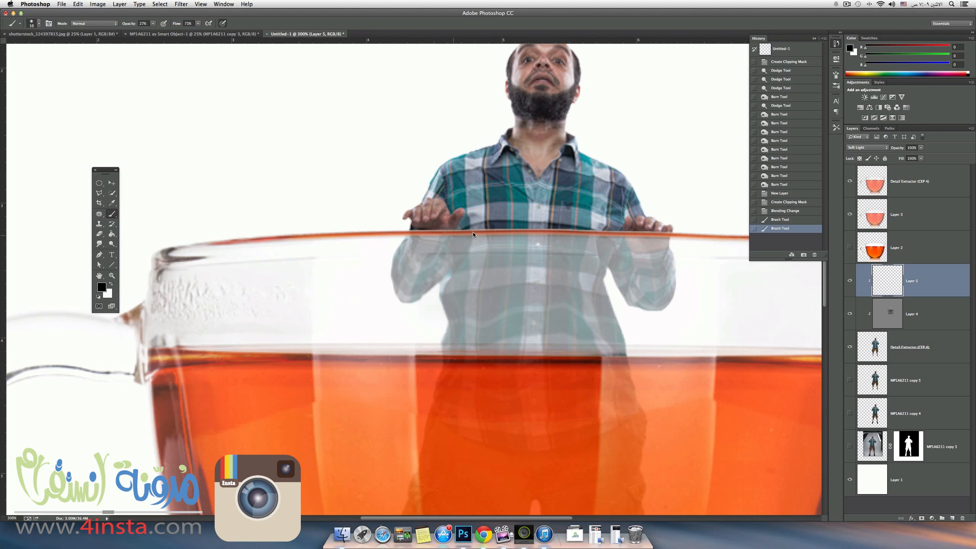
{"action": "left_click_drag", "start_coordinate": [473, 232], "coordinate": [507, 234]}
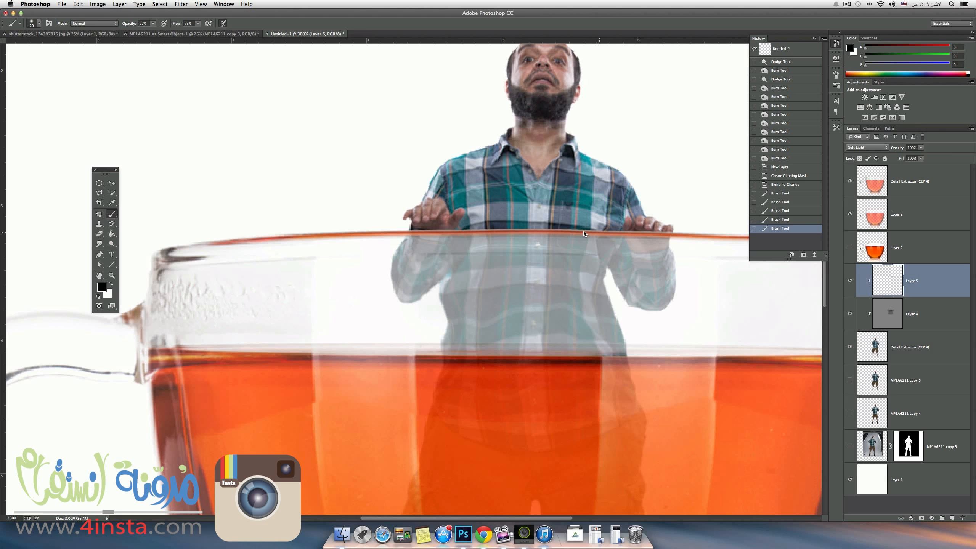
Paint more black shading on Layer 5 under the cup rim and the man's hand, comparing the image with the layer hidden and shown.
{"action": "left_click_drag", "start_coordinate": [508, 230], "coordinate": [421, 233]}
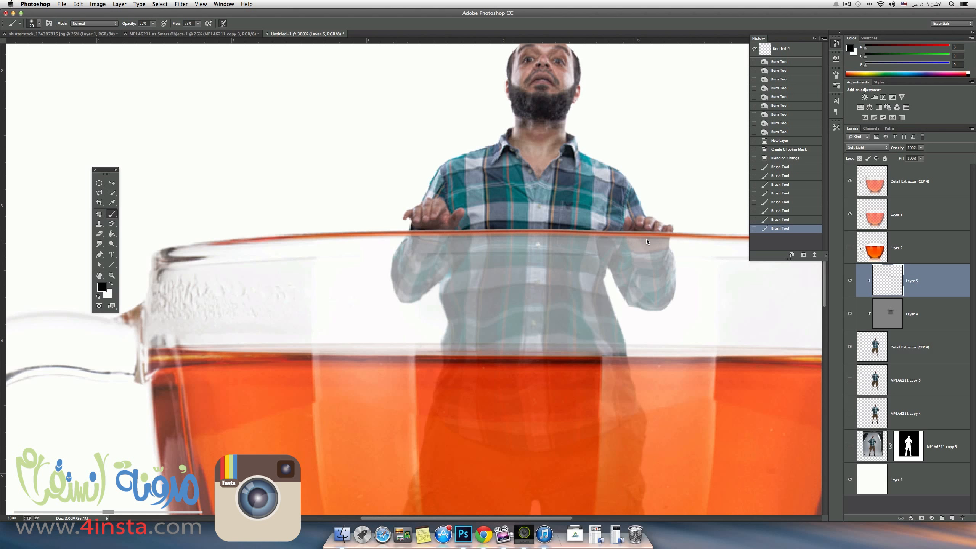
{"action": "left_click_drag", "start_coordinate": [647, 239], "coordinate": [667, 241]}
{"action": "left_click", "coordinate": [850, 281]}
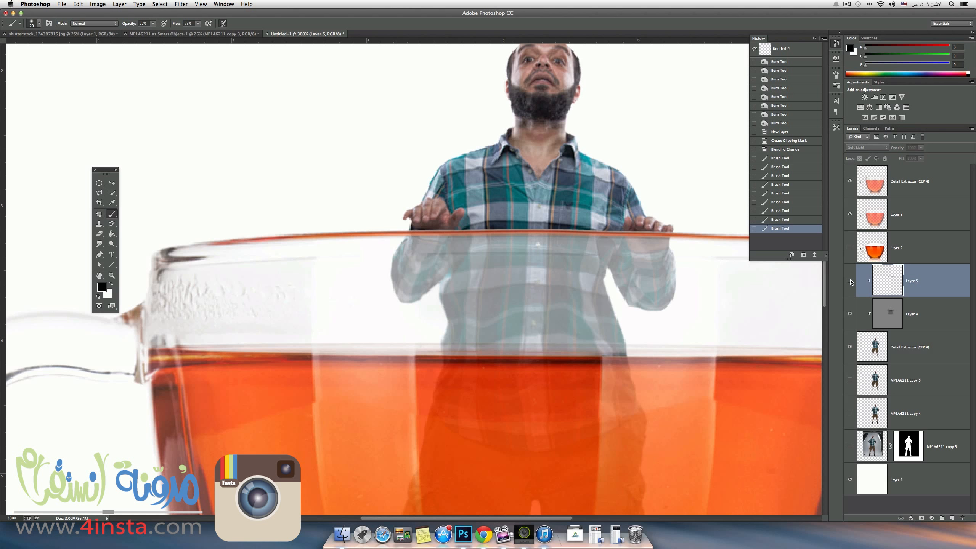
{"action": "left_click", "coordinate": [850, 281]}
{"action": "left_click", "coordinate": [850, 280]}
{"action": "left_click", "coordinate": [851, 278]}
Paint soft black shading on Layer 5 over the torso and sleeves of the shirt seen through the clear glass.
{"action": "left_click_drag", "start_coordinate": [516, 280], "coordinate": [587, 269]}
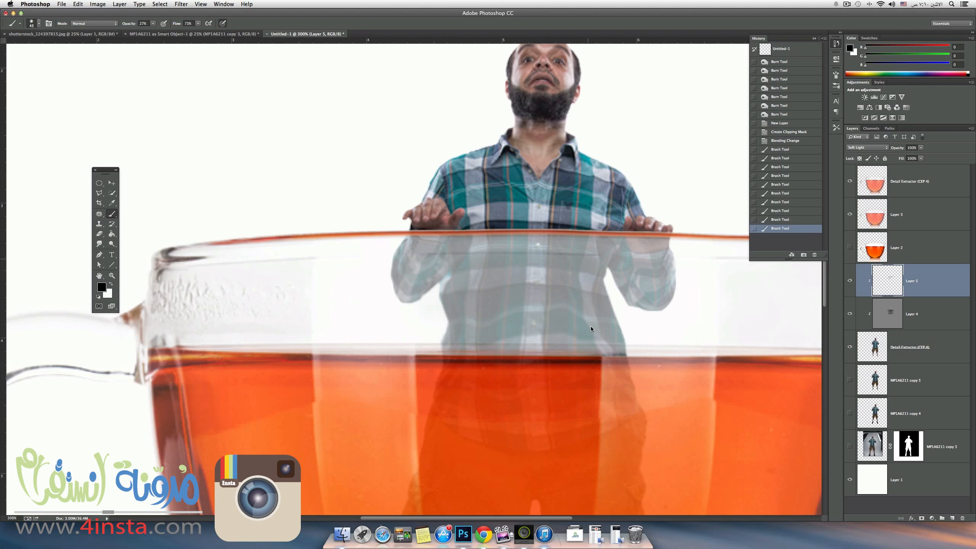
{"action": "left_click_drag", "start_coordinate": [525, 330], "coordinate": [549, 333]}
{"action": "left_click_drag", "start_coordinate": [418, 283], "coordinate": [418, 278]}
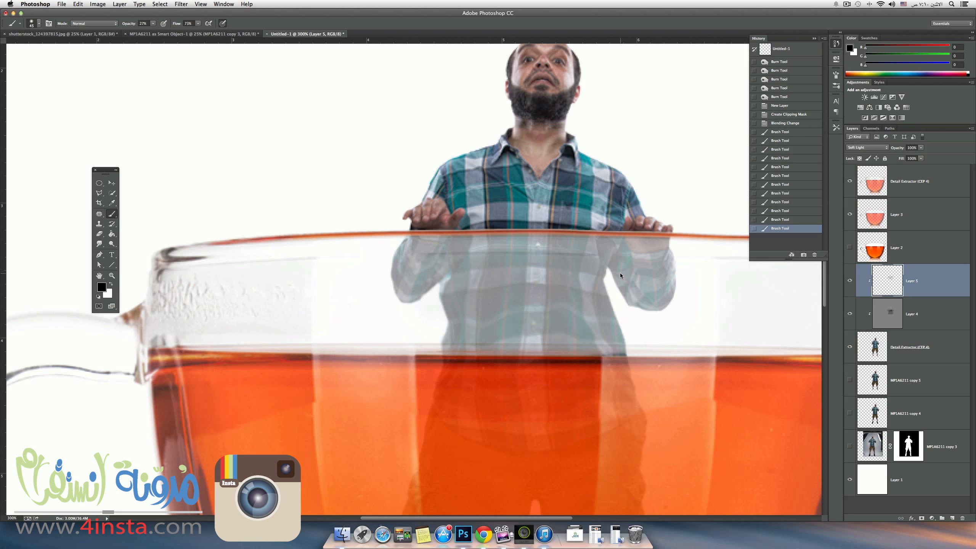
{"action": "left_click_drag", "start_coordinate": [625, 293], "coordinate": [607, 322]}
{"action": "left_click_drag", "start_coordinate": [534, 346], "coordinate": [480, 343]}
Extend the Layer 5 shading over the man's waist and shorts around and below the tea's surface.
{"action": "scroll", "coordinate": [481, 344], "scroll_direction": "down", "scroll_amount": 5}
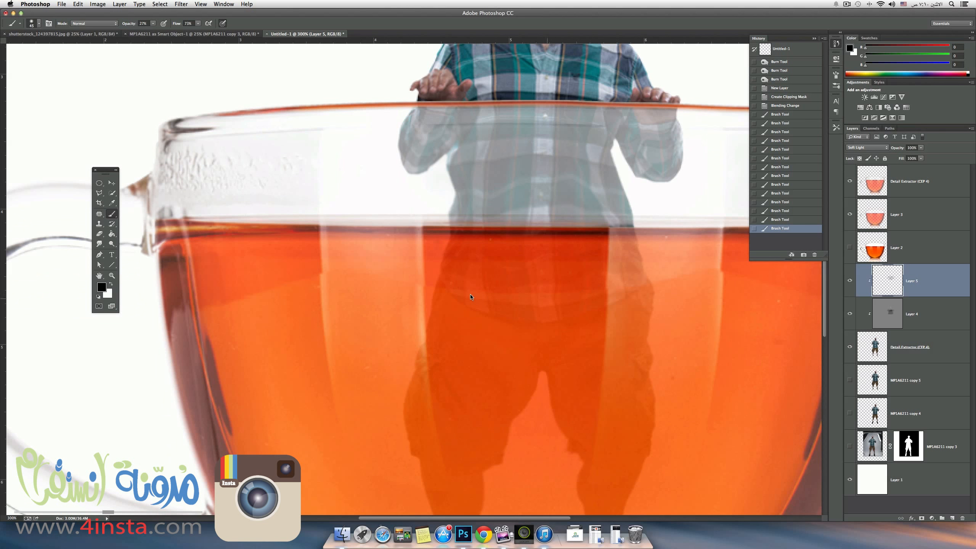
{"action": "left_click_drag", "start_coordinate": [471, 296], "coordinate": [527, 293]}
{"action": "left_click_drag", "start_coordinate": [620, 231], "coordinate": [584, 211]}
{"action": "key", "text": "super+minus"}
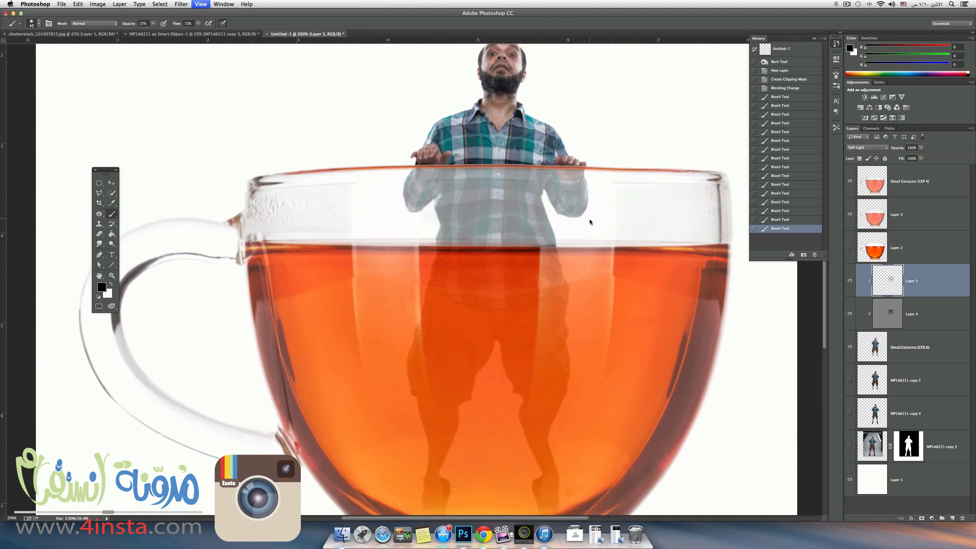
{"action": "key", "text": "super+minus"}
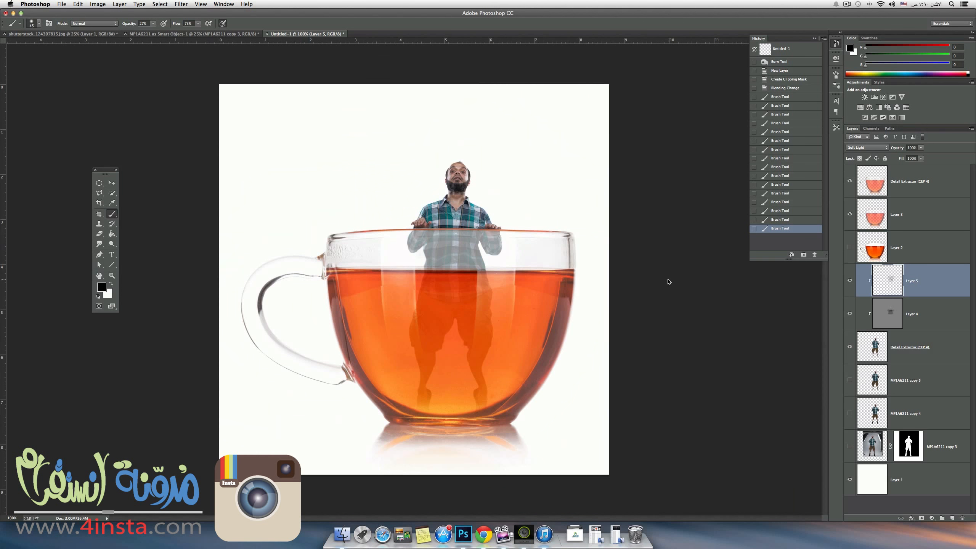
Dodge the front of the man's shirt above the cup rim on Layer 4 using a smaller brush.
{"action": "left_click", "coordinate": [881, 321]}
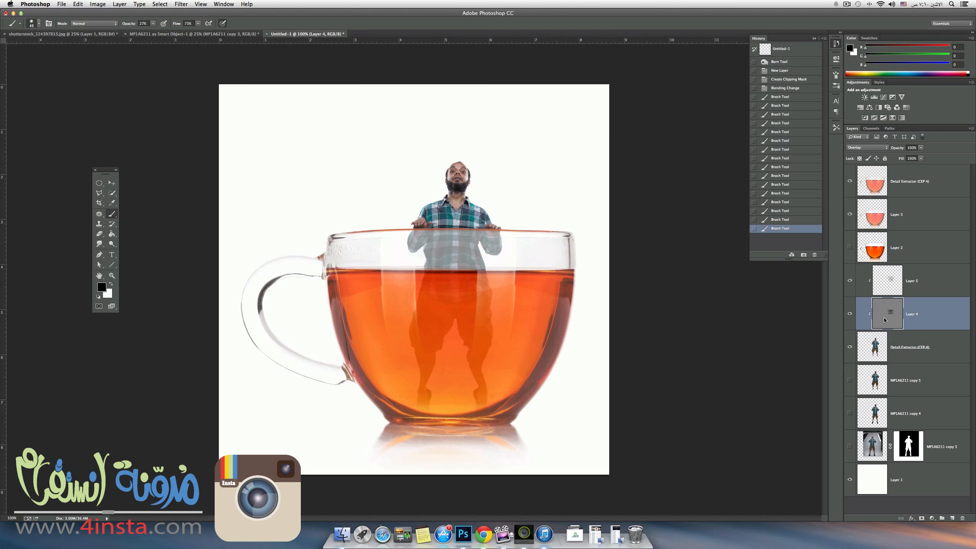
{"action": "key", "text": "o"}
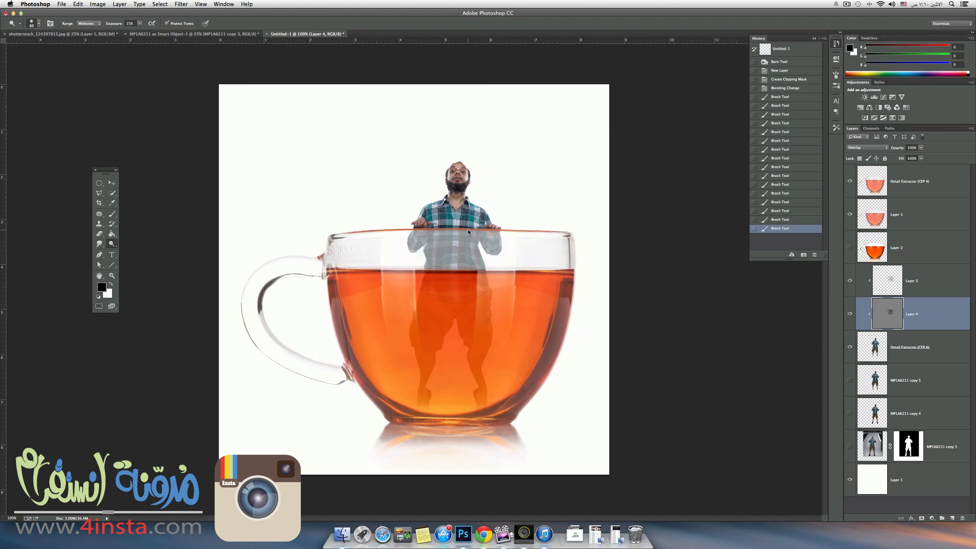
{"action": "key", "text": "super+plus"}
{"action": "key", "text": "super+plus"}
{"action": "left_click_drag", "start_coordinate": [578, 160], "coordinate": [537, 278]}
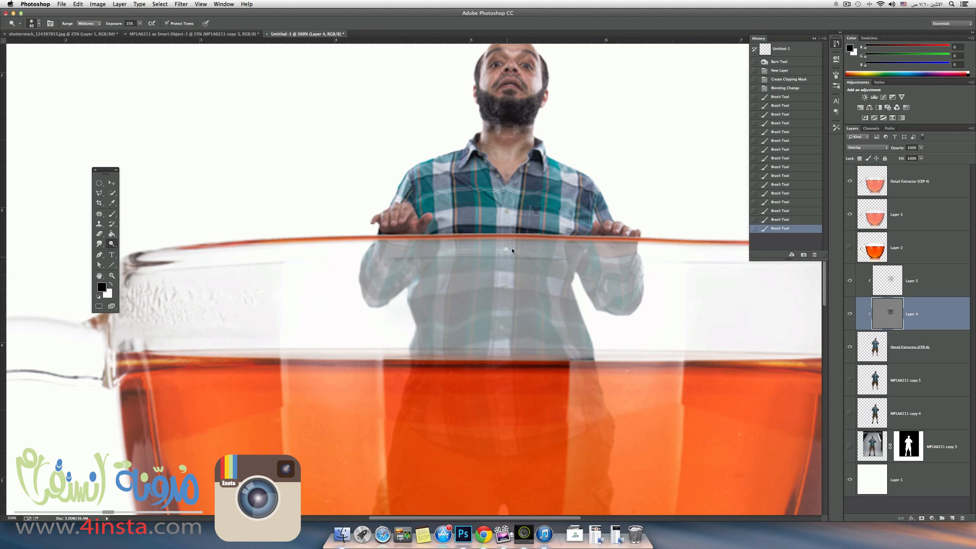
{"action": "key", "text": "bracketleft"}
{"action": "key", "text": "bracketleft"}
{"action": "left_click_drag", "start_coordinate": [455, 211], "coordinate": [445, 210]}
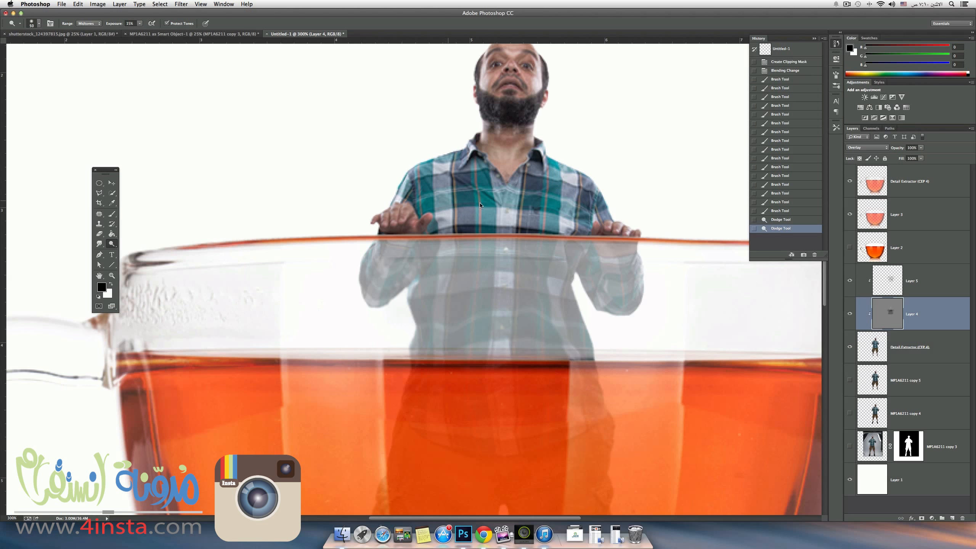
{"action": "mouse_move", "coordinate": [509, 203]}
{"action": "left_mouse_down"}
{"action": "mouse_move", "coordinate": [533, 211]}
{"action": "mouse_move", "coordinate": [479, 196]}
{"action": "left_mouse_up"}
{"action": "left_click_drag", "start_coordinate": [546, 203], "coordinate": [567, 209]}
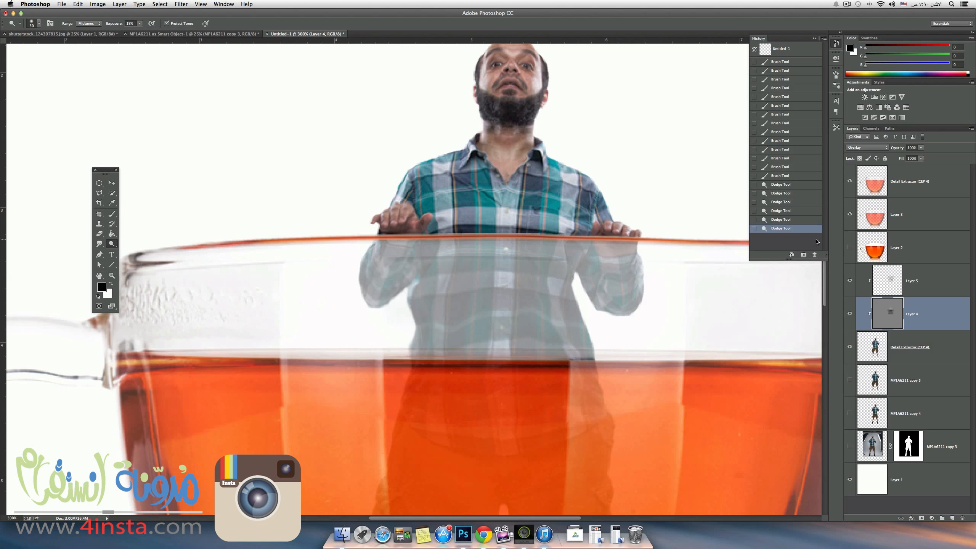
{"action": "key", "text": "super+1"}
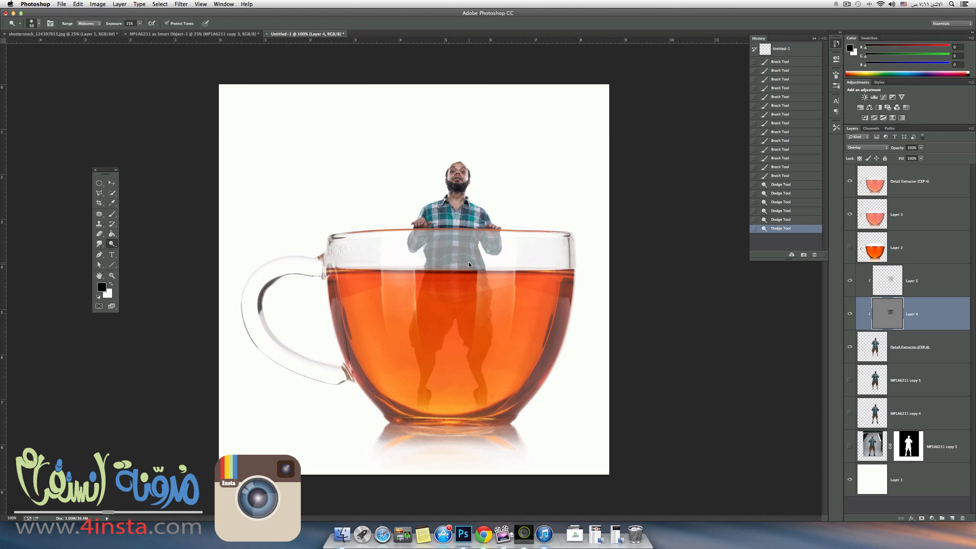
Paint black shading on Layer 5 across the shirt just below the rim and along the sleeve behind the glass.
{"action": "key", "text": "super+plus"}
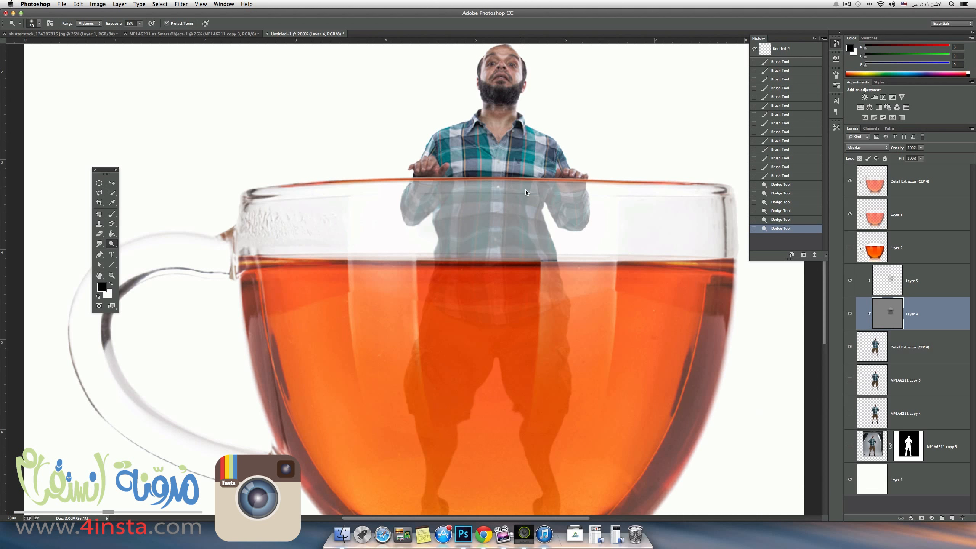
{"action": "left_click", "coordinate": [897, 289]}
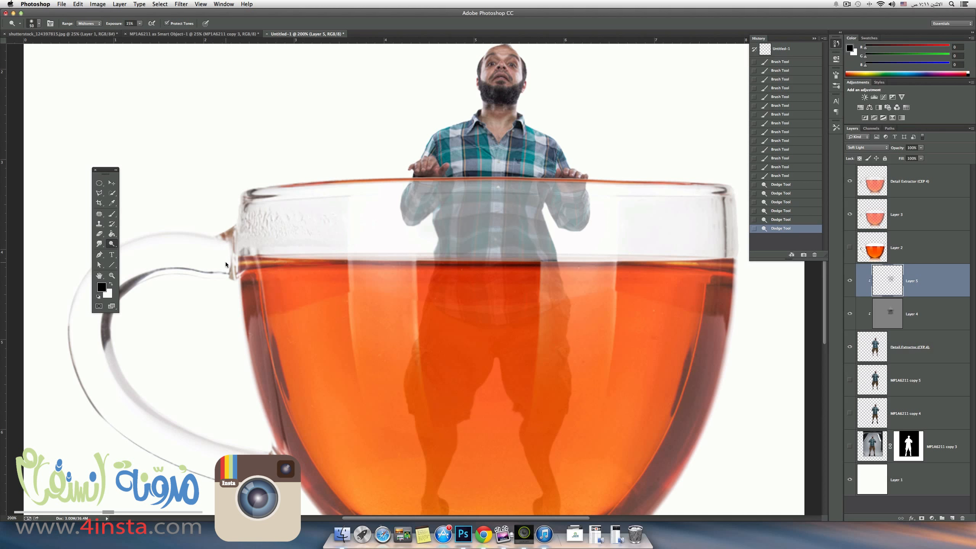
{"action": "key", "text": "b"}
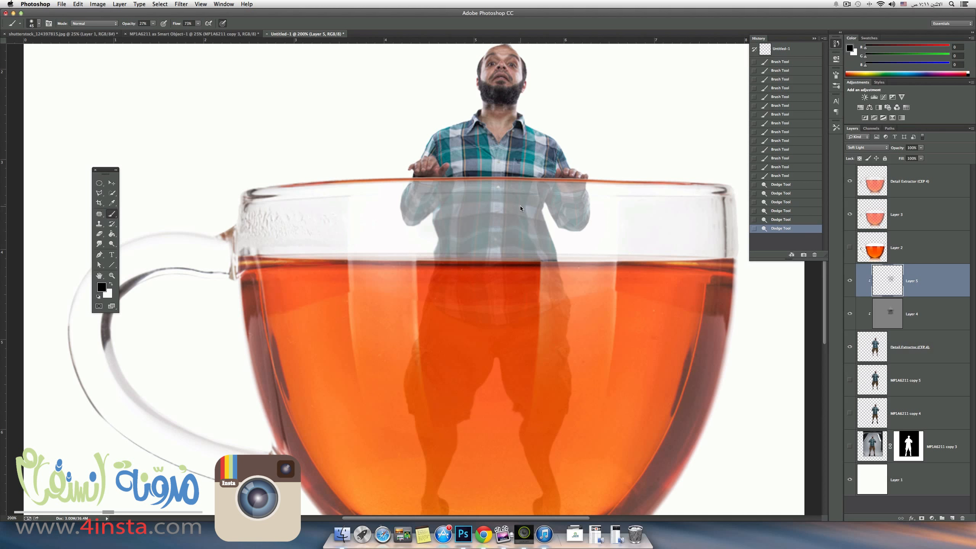
{"action": "left_click_drag", "start_coordinate": [537, 197], "coordinate": [537, 198]}
{"action": "left_click_drag", "start_coordinate": [455, 195], "coordinate": [536, 190]}
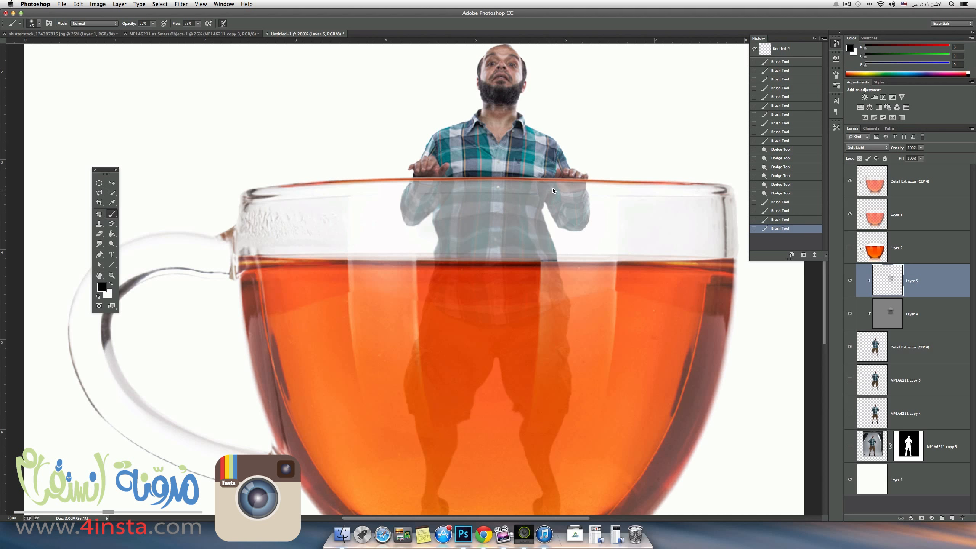
{"action": "left_click", "coordinate": [552, 189]}
{"action": "left_click_drag", "start_coordinate": [550, 191], "coordinate": [569, 202]}
{"action": "left_click_drag", "start_coordinate": [572, 194], "coordinate": [573, 191]}
Paint finer black shadows on Layer 5 directly beneath both hands where the sleeves meet the cup rim, using a smaller brush.
{"action": "key", "text": "bracketleft"}
{"action": "key", "text": "bracketright"}
{"action": "left_click_drag", "start_coordinate": [573, 187], "coordinate": [578, 188]}
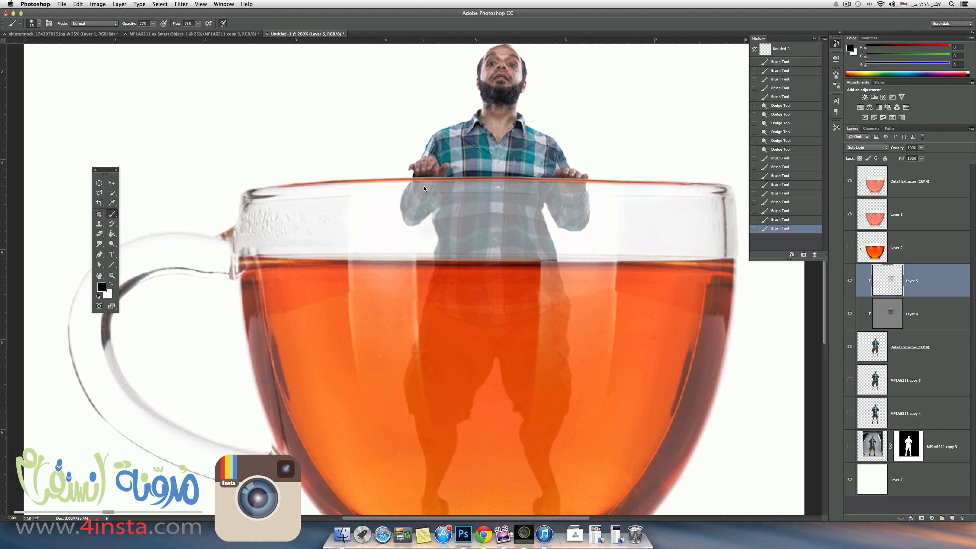
{"action": "left_click_drag", "start_coordinate": [424, 186], "coordinate": [441, 175]}
{"action": "left_click_drag", "start_coordinate": [559, 177], "coordinate": [583, 191]}
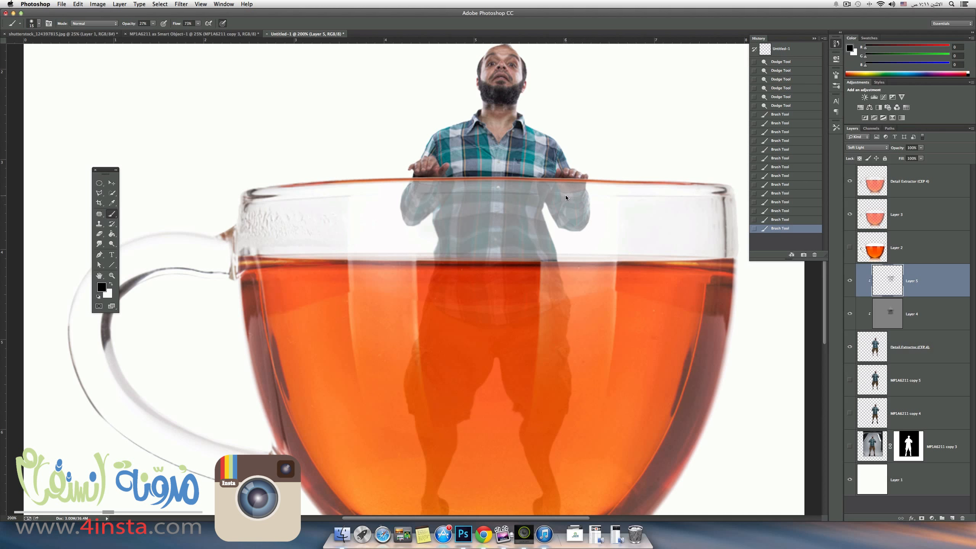
Compare the whole composite with the painted shading of Layer 5 hidden and shown.
{"action": "key", "text": "super+minus"}
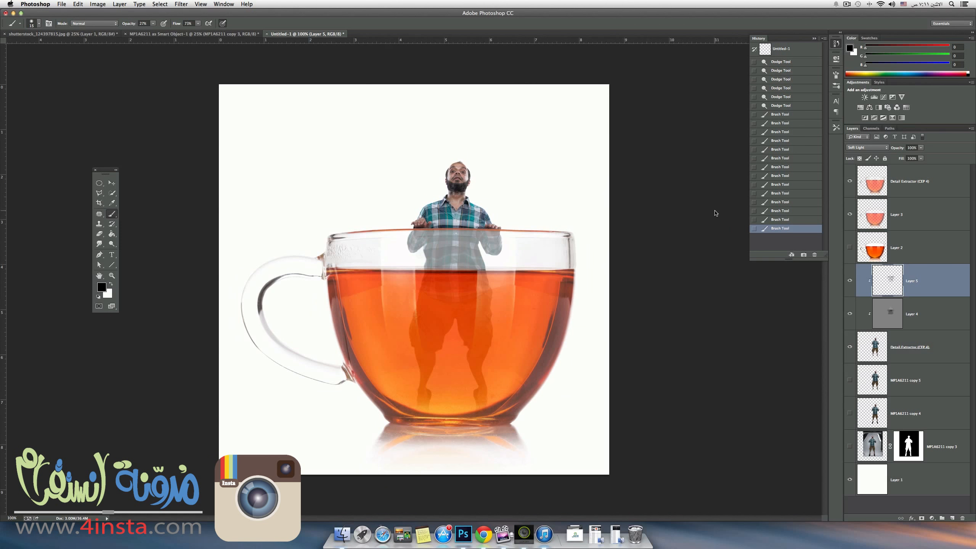
{"action": "left_click", "coordinate": [851, 281]}
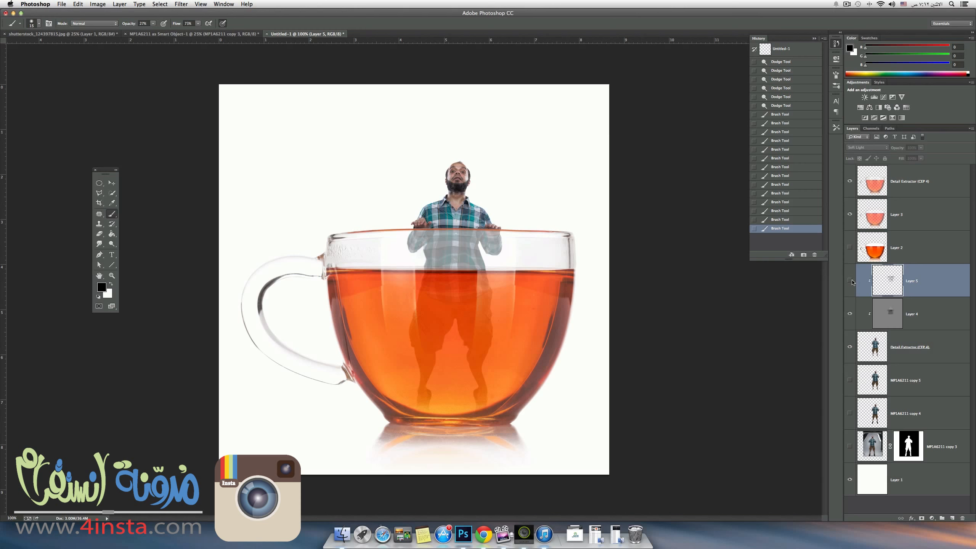
{"action": "left_click", "coordinate": [851, 281]}
{"action": "left_click", "coordinate": [851, 281]}
{"action": "left_click", "coordinate": [850, 282]}
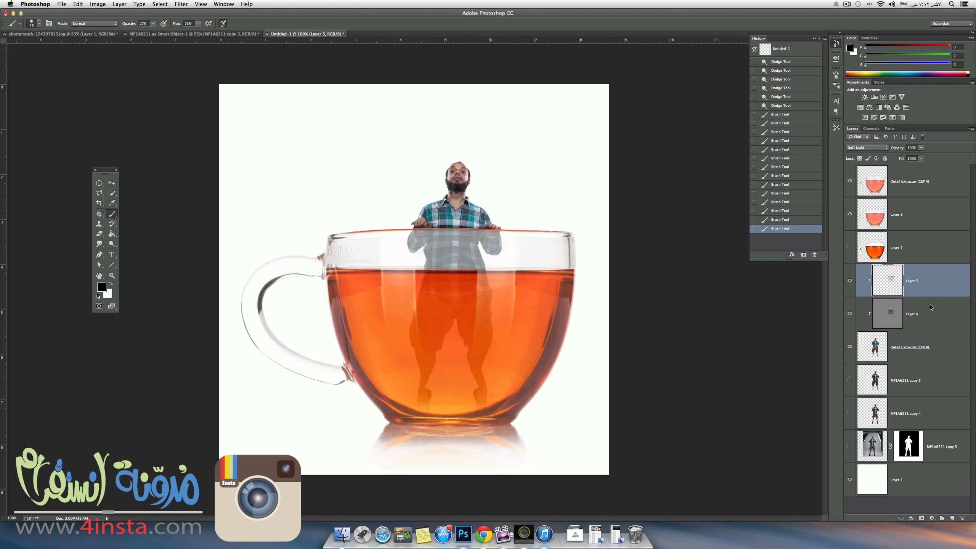
{"action": "left_click", "coordinate": [850, 281]}
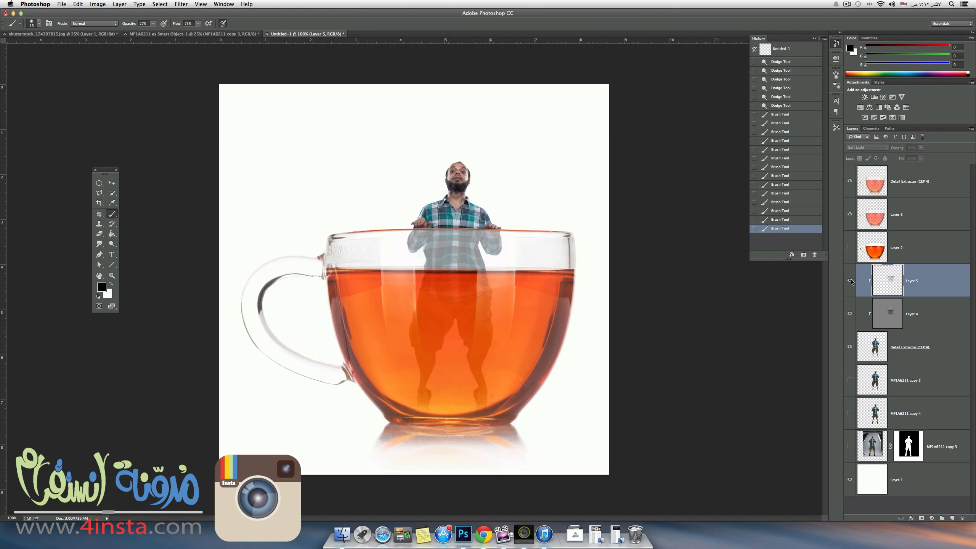
{"action": "left_click", "coordinate": [850, 282]}
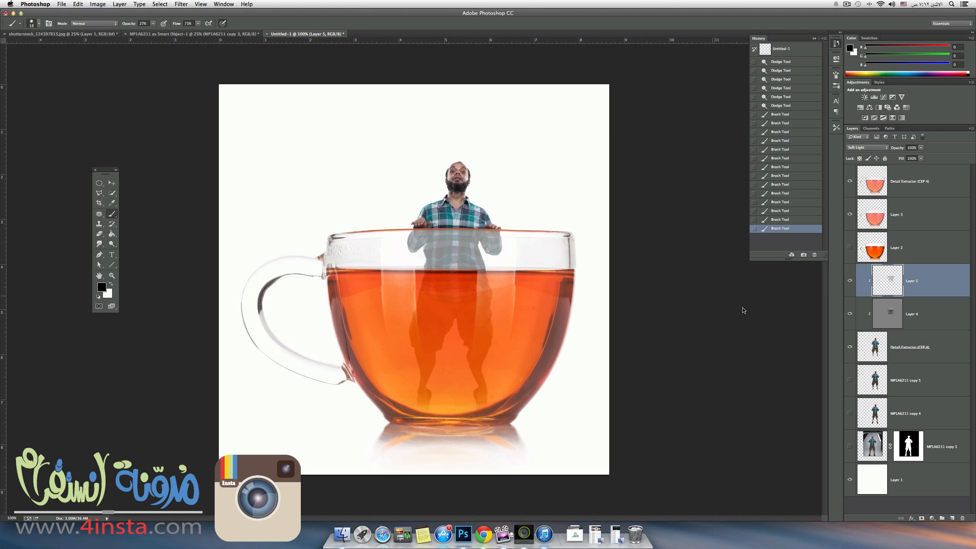
{"action": "left_click", "coordinate": [870, 325]}
{"action": "key", "text": "super+plus"}
{"action": "key", "text": "super+plus"}
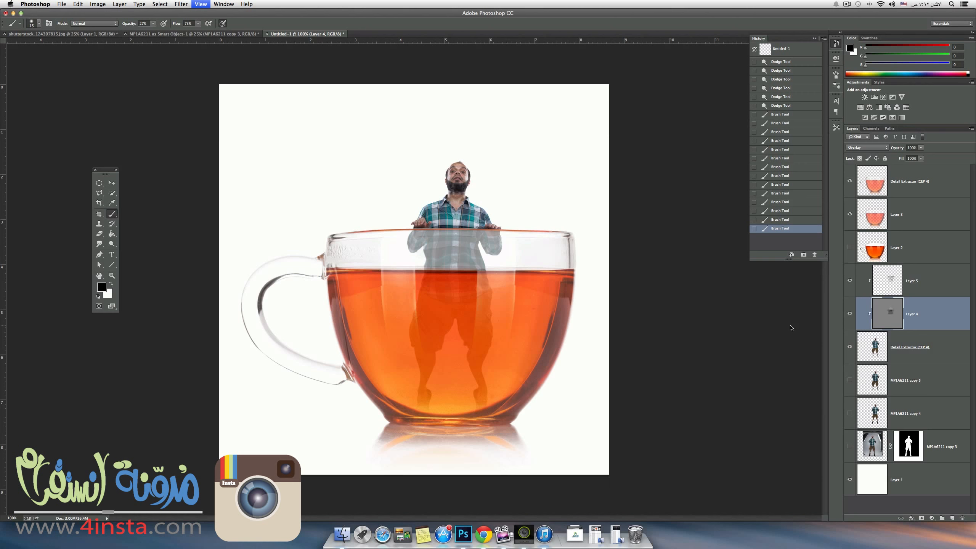
{"action": "left_click_drag", "start_coordinate": [526, 103], "coordinate": [498, 302]}
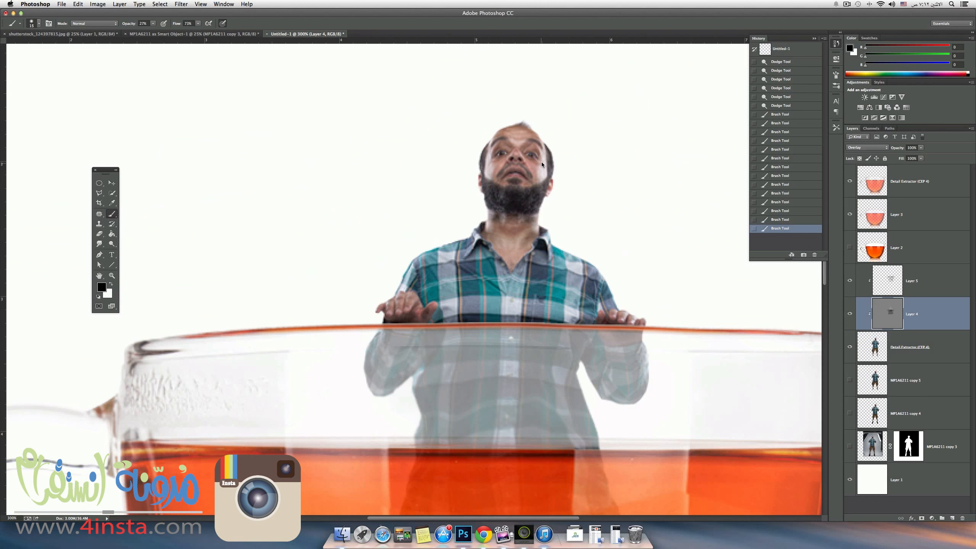
{"action": "left_click_drag", "start_coordinate": [546, 154], "coordinate": [541, 179]}
{"action": "key", "text": "super+z"}
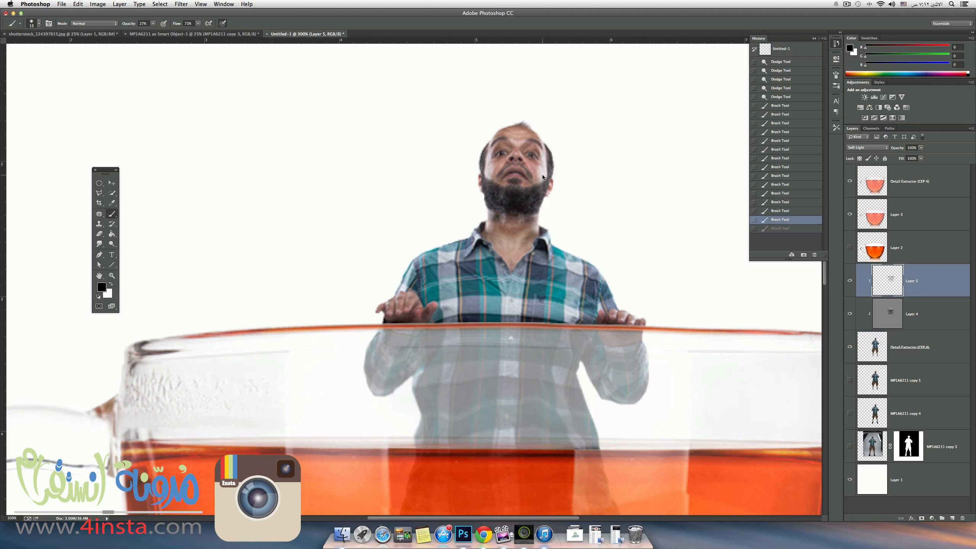
Dodge highlights on the man's cheeks, neck, collar and forehead on Layer 4.
{"action": "key", "text": "o"}
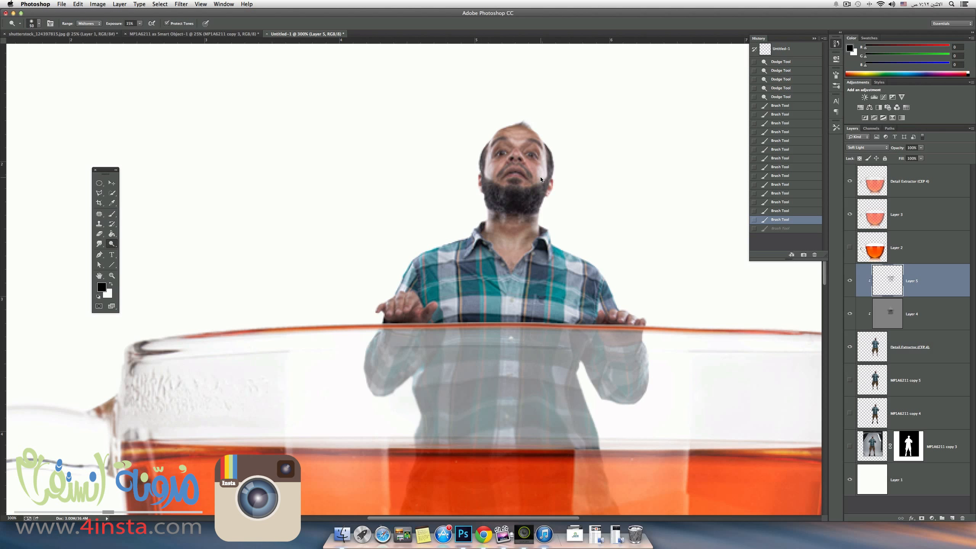
{"action": "key", "text": "bracketright"}
{"action": "left_click", "coordinate": [934, 322]}
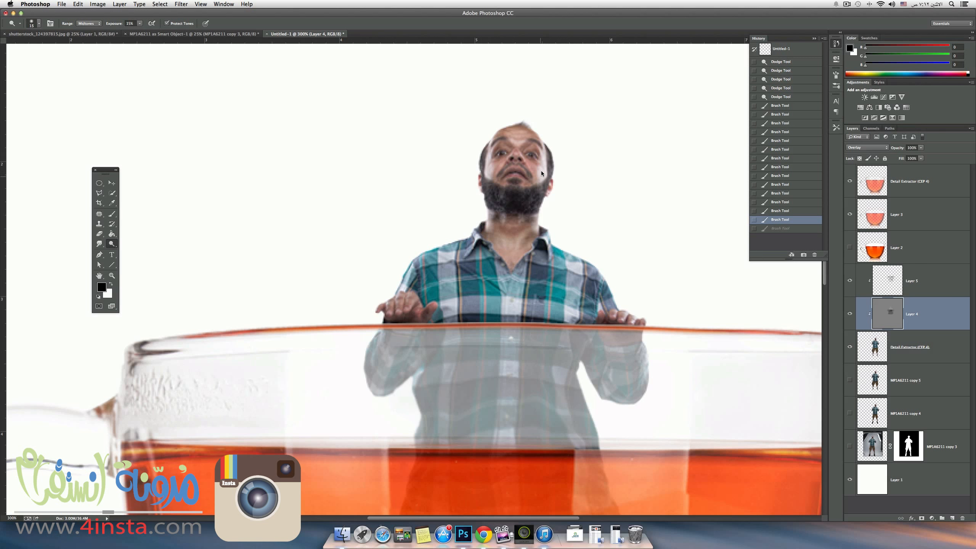
{"action": "left_click", "coordinate": [542, 191]}
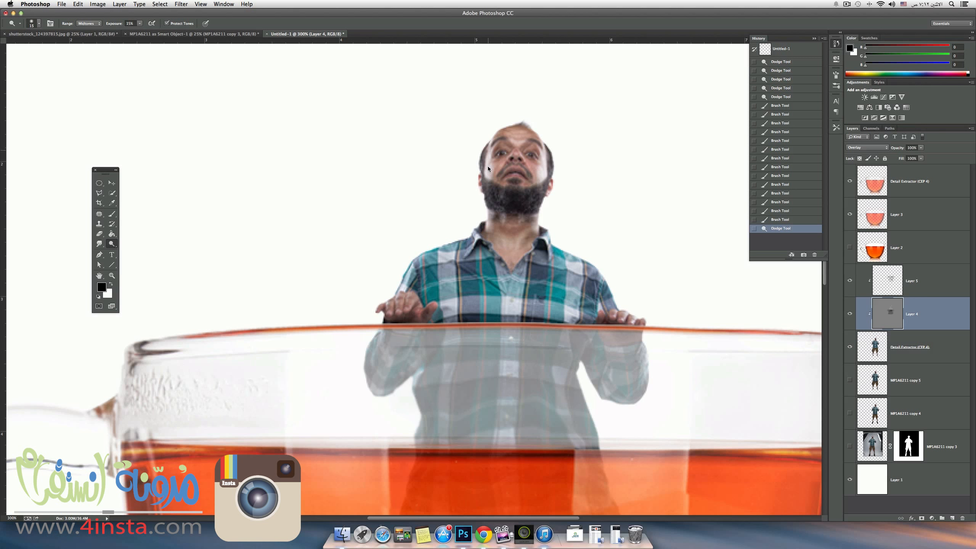
{"action": "left_click", "coordinate": [486, 175]}
{"action": "left_click", "coordinate": [487, 234]}
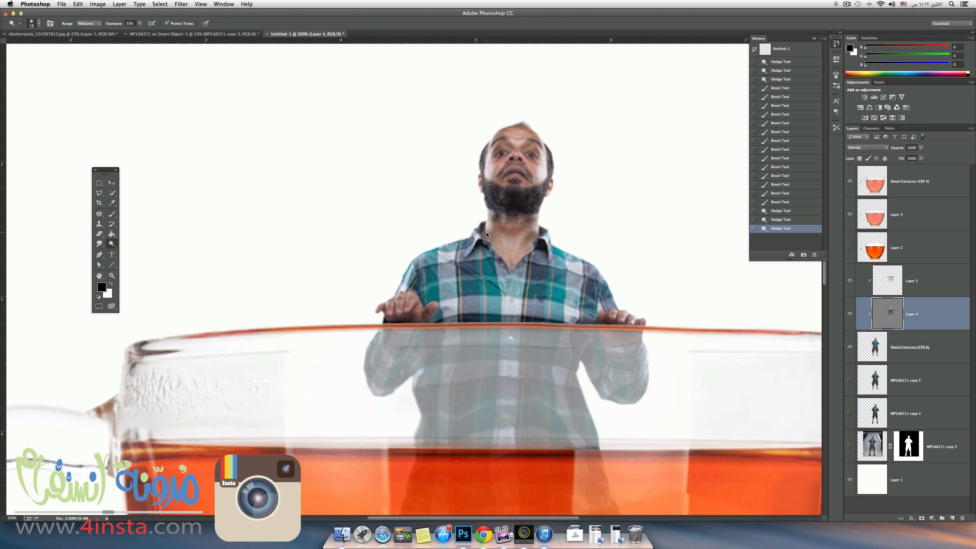
{"action": "left_click", "coordinate": [542, 215]}
{"action": "left_click", "coordinate": [554, 176]}
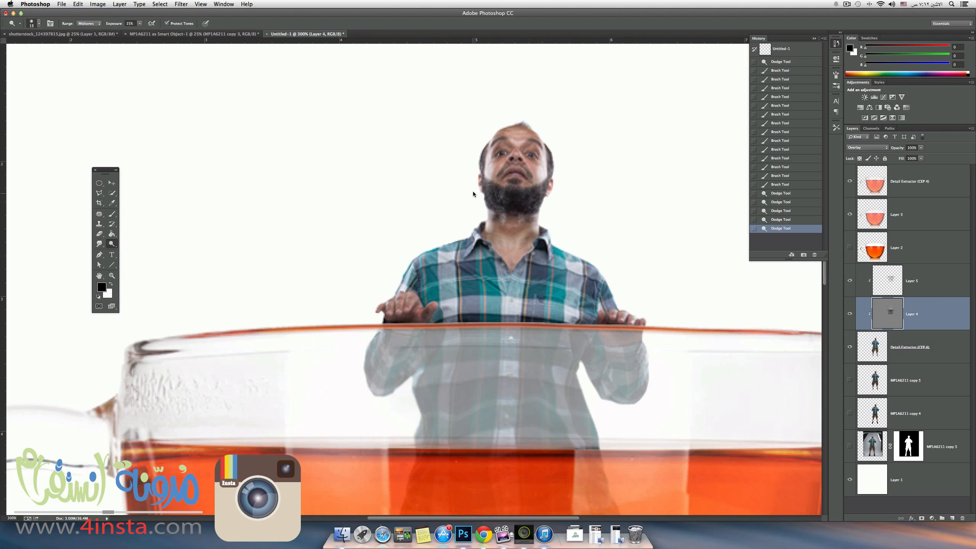
{"action": "left_click_drag", "start_coordinate": [485, 167], "coordinate": [523, 133]}
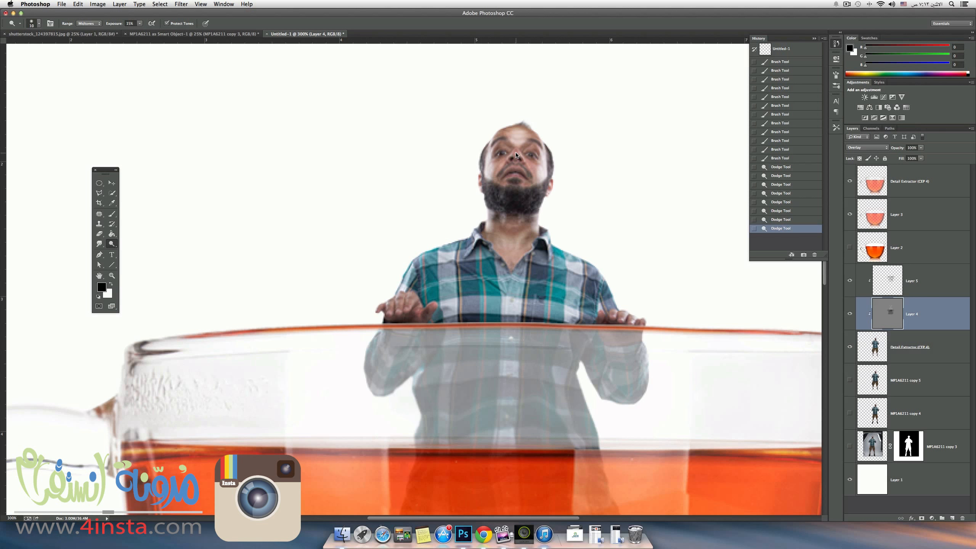
Burn a spot beside the man's nose, and dodge the nose, lips and beard on Layer 4 with a smaller brush.
{"action": "key", "text": "bracketleft"}
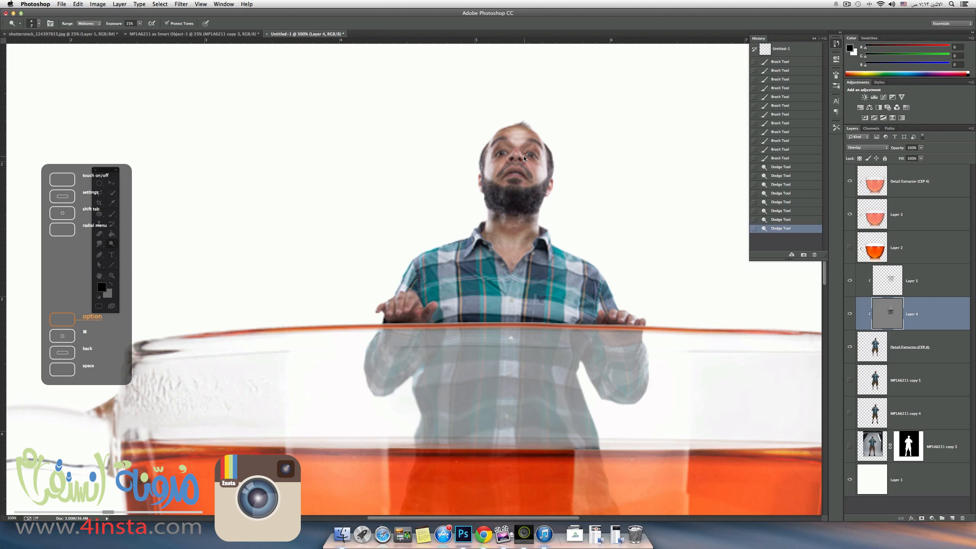
{"action": "left_click", "coordinate": [524, 160], "text": "alt"}
{"action": "left_click", "coordinate": [527, 167]}
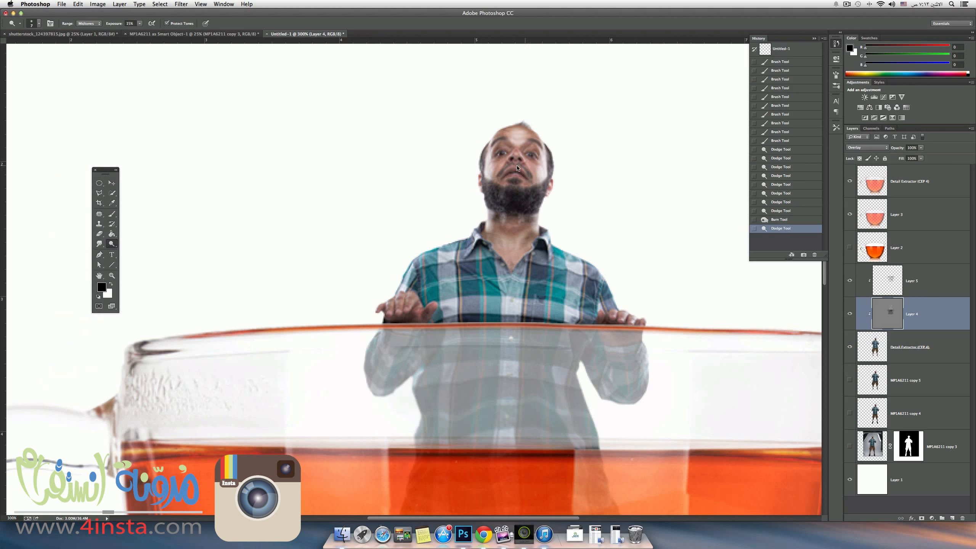
{"action": "left_click", "coordinate": [516, 156]}
{"action": "left_click", "coordinate": [519, 164]}
{"action": "left_click", "coordinate": [518, 164]}
{"action": "left_click", "coordinate": [537, 183]}
{"action": "mouse_move", "coordinate": [527, 184]}
{"action": "left_mouse_down"}
{"action": "mouse_move", "coordinate": [505, 179]}
{"action": "mouse_move", "coordinate": [526, 172]}
{"action": "mouse_move", "coordinate": [511, 172]}
{"action": "left_mouse_up"}
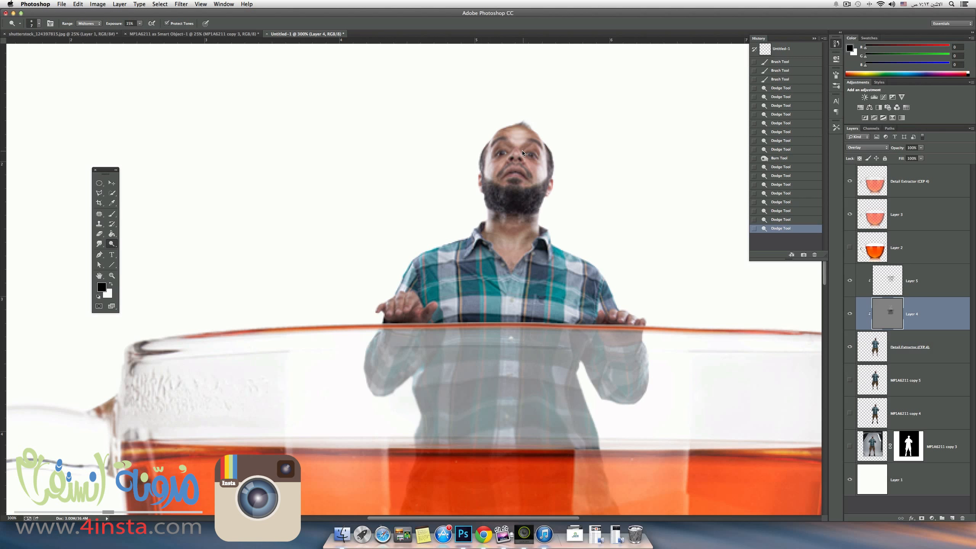
Burn the edges of the man's forehead and dodge his neck on Layer 4.
{"action": "key", "text": "alt"}
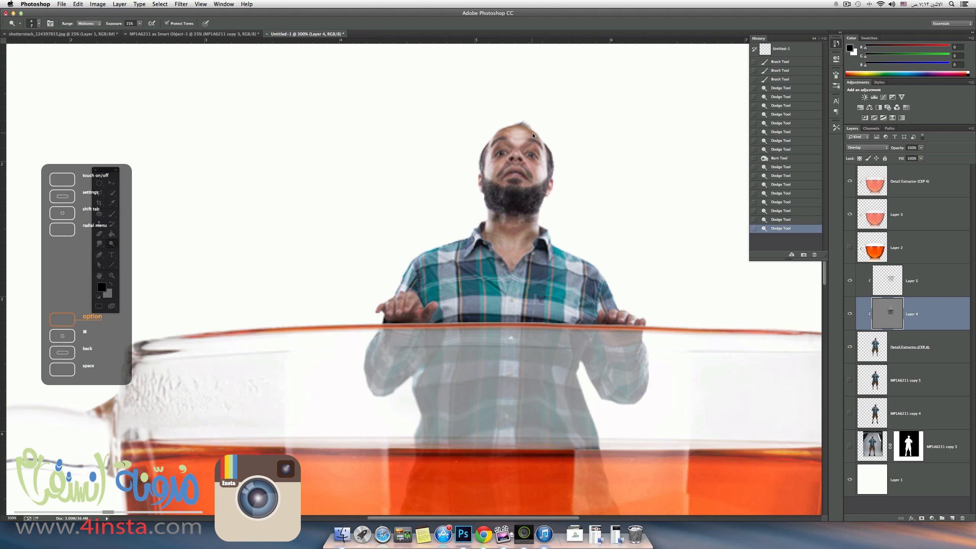
{"action": "left_click_drag", "start_coordinate": [536, 138], "coordinate": [492, 142]}
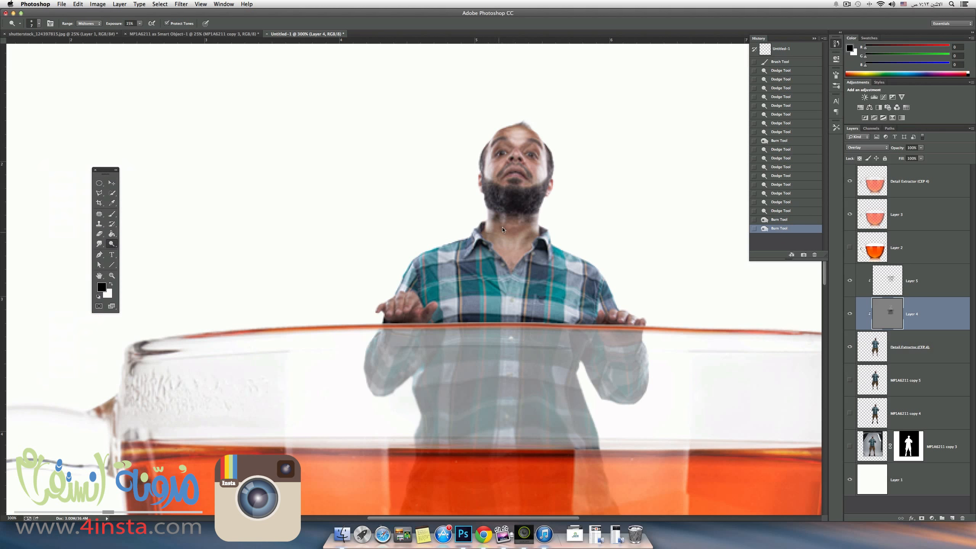
{"action": "key", "text": "alt"}
{"action": "left_click_drag", "start_coordinate": [513, 231], "coordinate": [462, 234]}
Examine the whole composite at different magnifications to judge the man's shading against the cup.
{"action": "key", "text": "super+minus"}
{"action": "key", "text": "super+minus"}
{"action": "key", "text": "super+minus"}
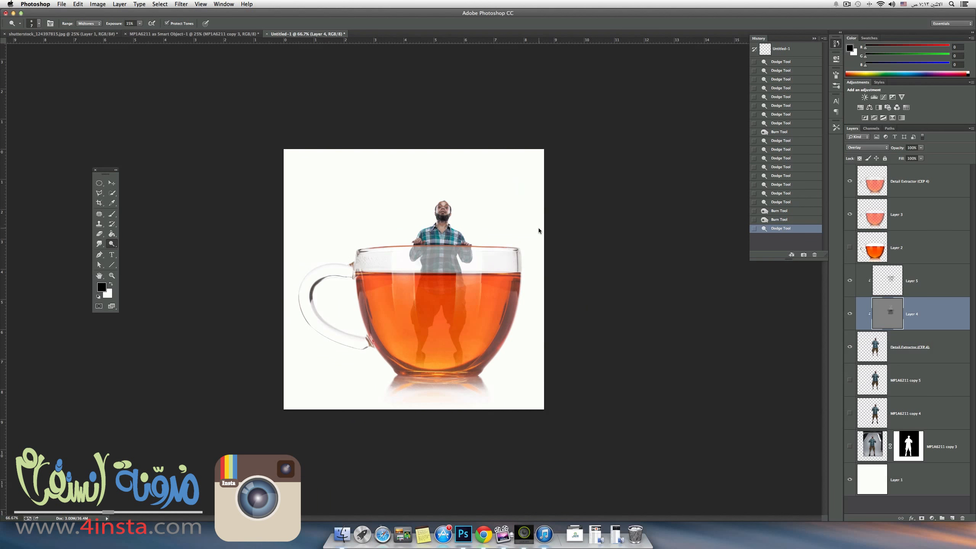
{"action": "key", "text": "super+minus"}
{"action": "key", "text": "super+plus"}
{"action": "key", "text": "super+plus"}
{"action": "key", "text": "super+plus"}
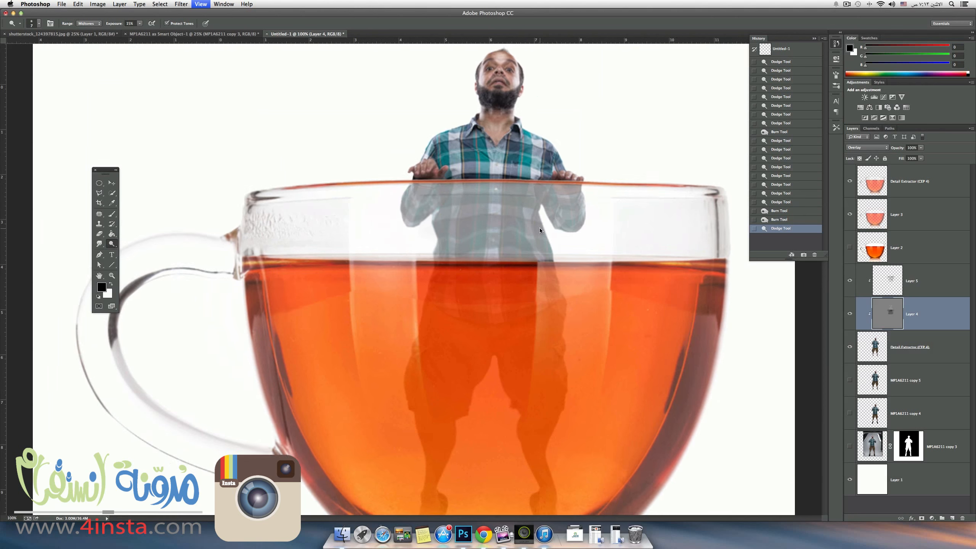
{"action": "key", "text": "super+minus"}
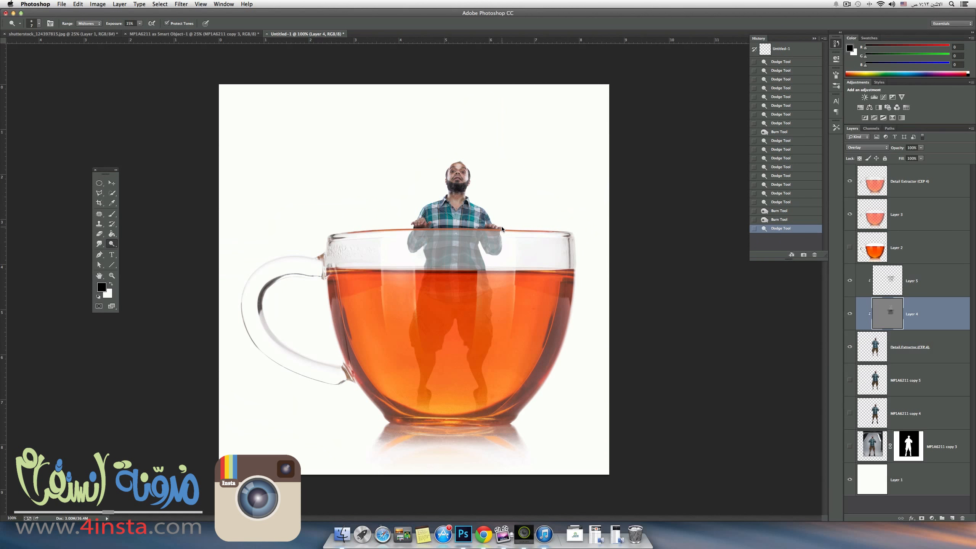
Dodge and burn the fingers of the man's hand farther from the cup handle on Layer 4.
{"action": "key", "text": "super+plus"}
{"action": "key", "text": "super+plus"}
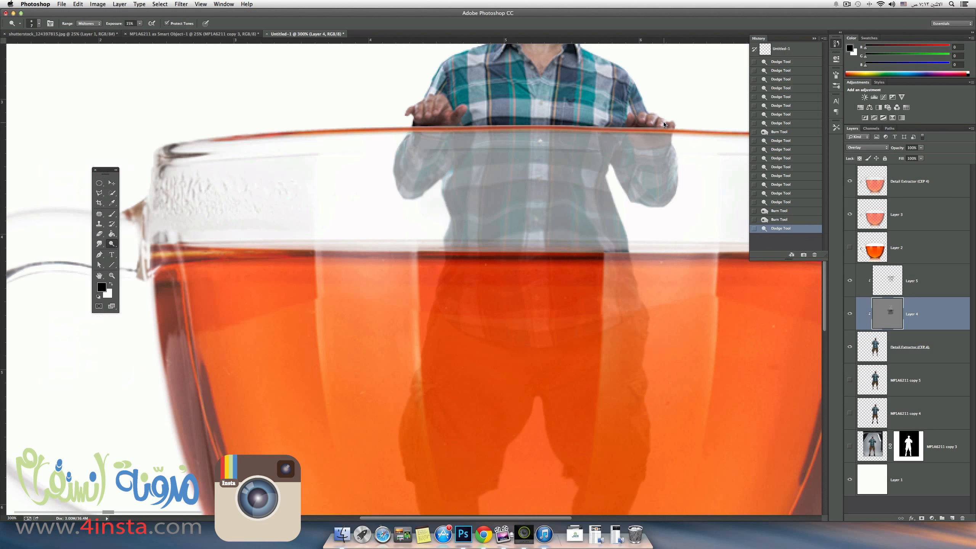
{"action": "left_click", "coordinate": [663, 128]}
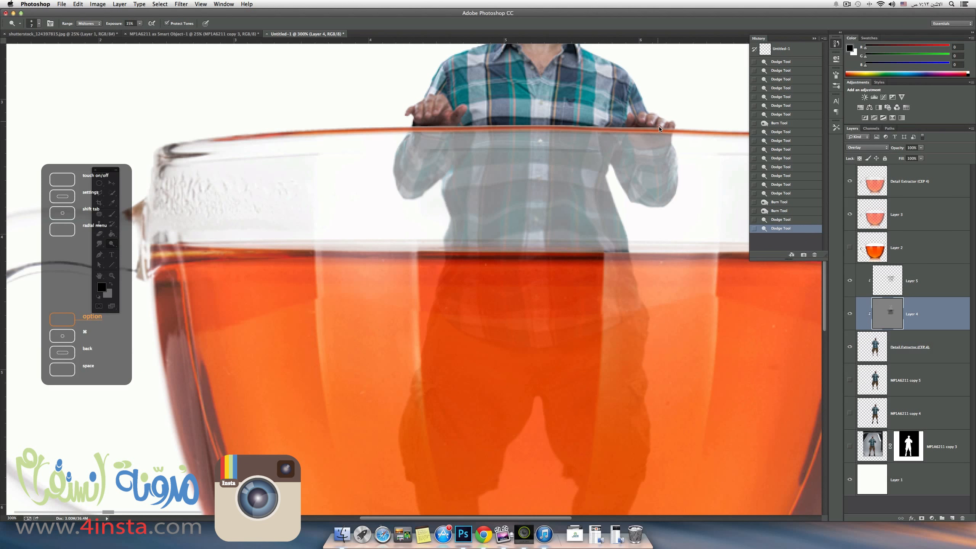
{"action": "left_click", "coordinate": [663, 127]}
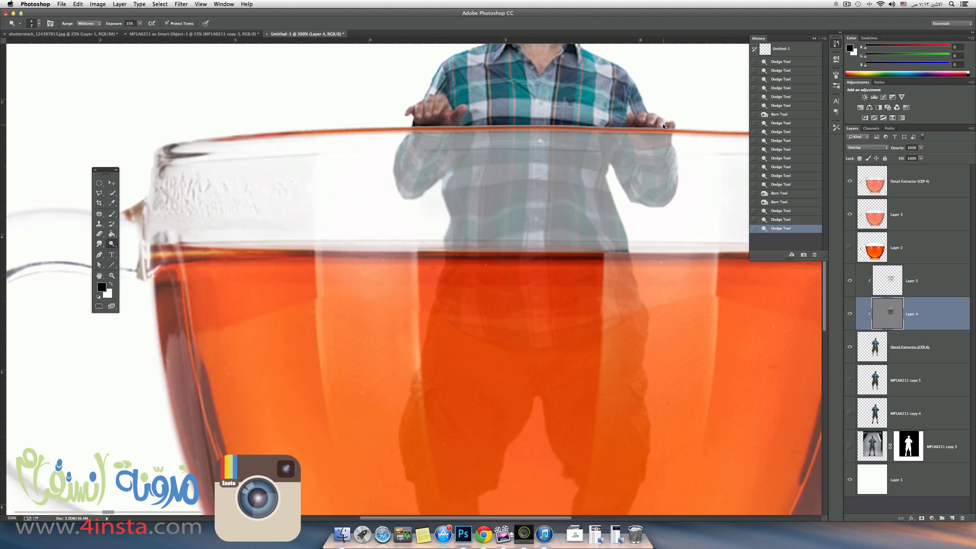
{"action": "left_click", "coordinate": [656, 125], "text": "alt"}
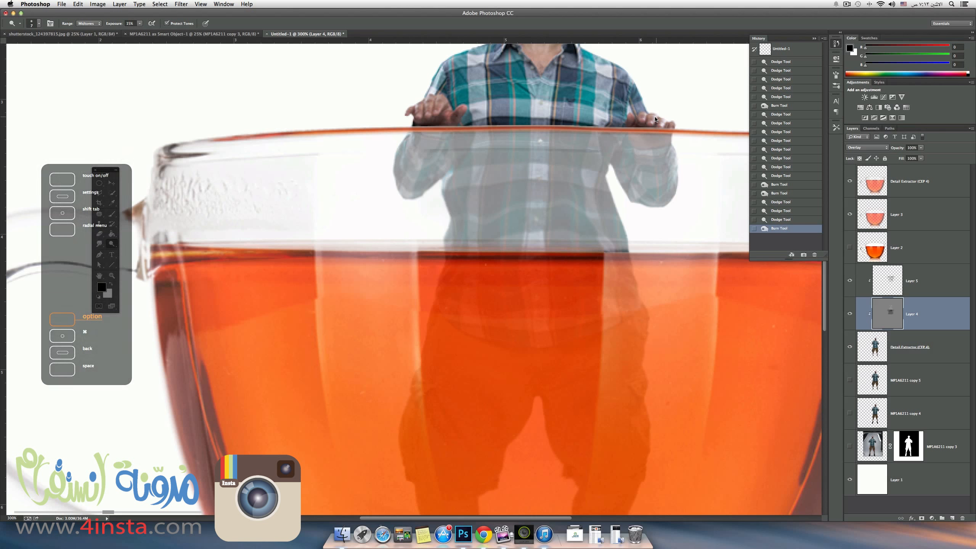
{"action": "left_click", "coordinate": [651, 115]}
{"action": "left_click", "coordinate": [649, 121], "text": "alt"}
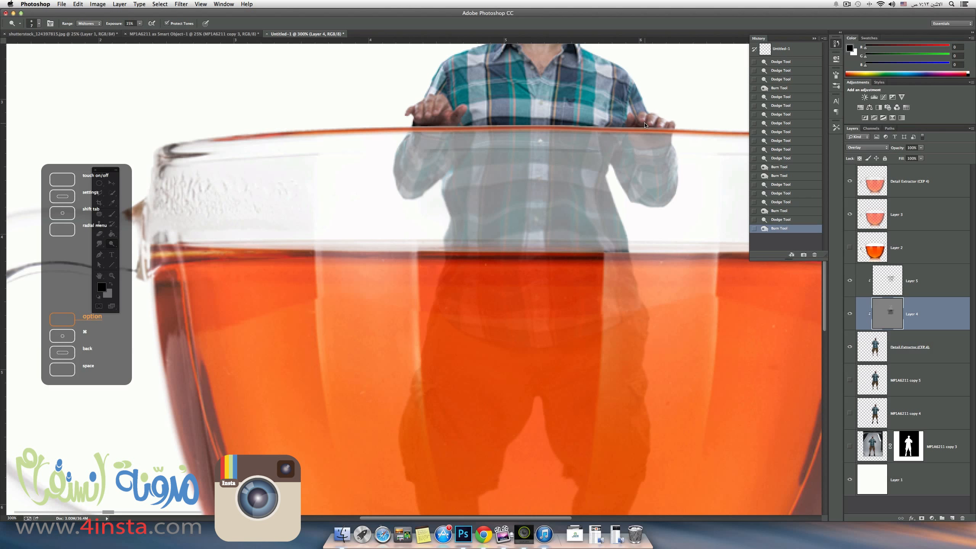
{"action": "left_click", "coordinate": [643, 121]}
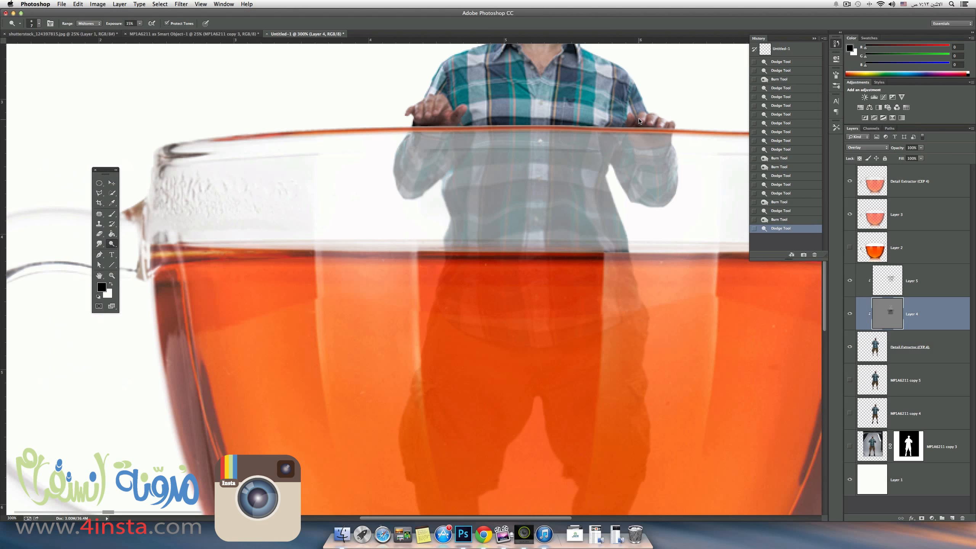
{"action": "left_click", "coordinate": [638, 123], "text": "alt"}
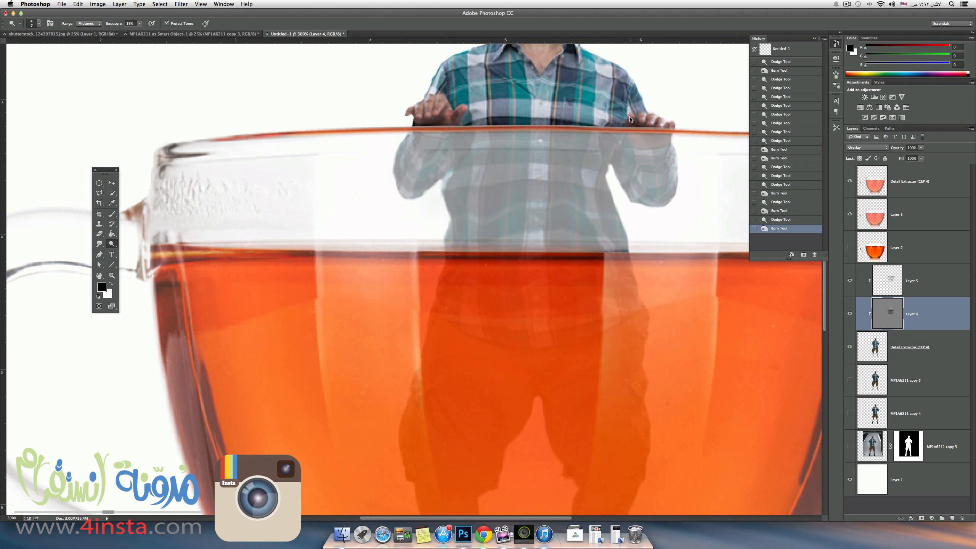
{"action": "left_click", "coordinate": [632, 118]}
{"action": "left_click", "coordinate": [633, 118]}
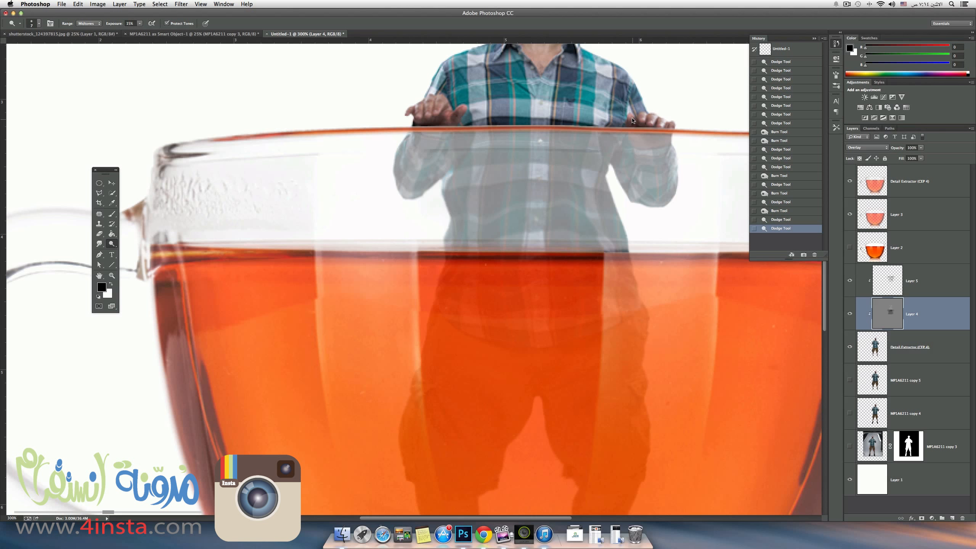
{"action": "left_click", "coordinate": [630, 119]}
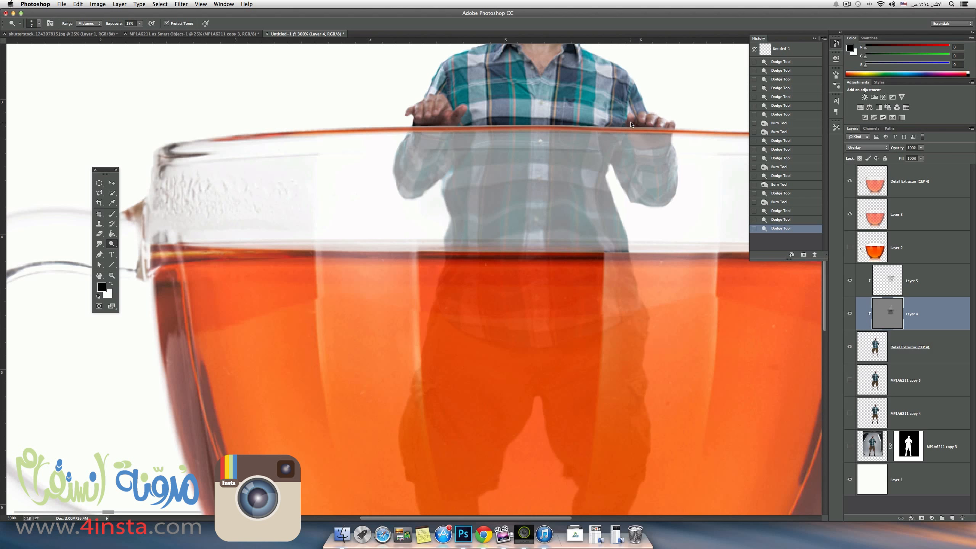
Dodge and burn the man's hand nearer the cup handle, and burn beneath the other hand's fingers along the rim.
{"action": "key", "text": "alt"}
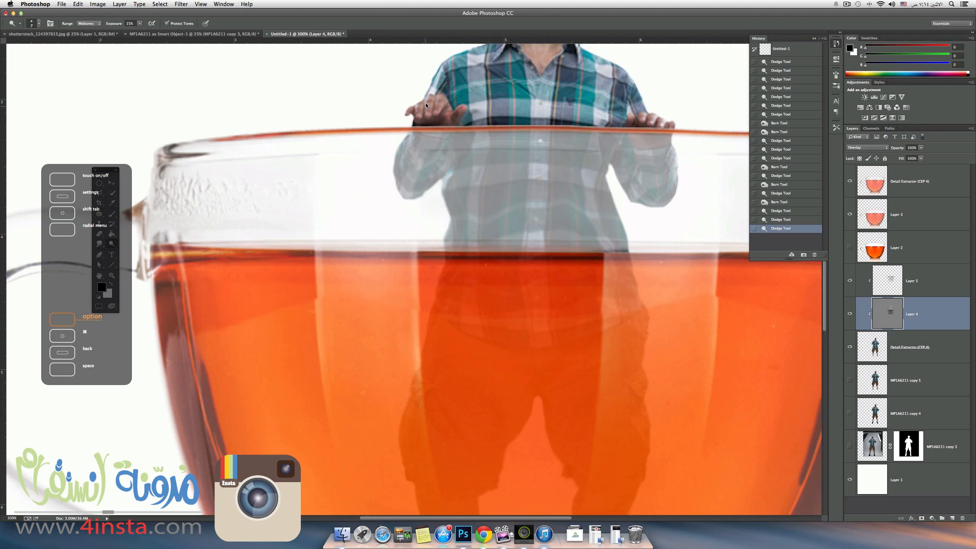
{"action": "left_click", "coordinate": [426, 102]}
{"action": "mouse_move", "coordinate": [432, 98]}
{"action": "left_mouse_down"}
{"action": "mouse_move", "coordinate": [413, 112]}
{"action": "mouse_move", "coordinate": [461, 108]}
{"action": "mouse_move", "coordinate": [451, 112]}
{"action": "left_mouse_up"}
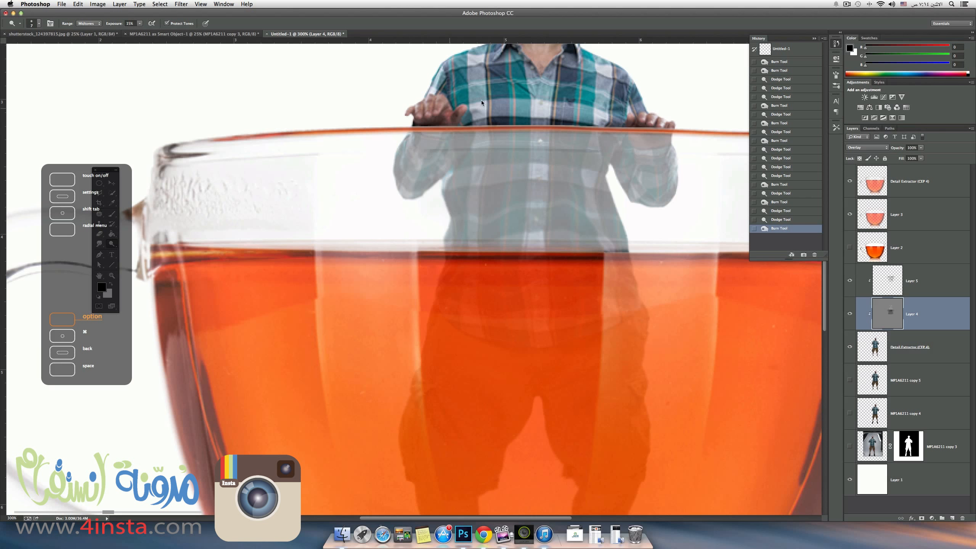
{"action": "left_click_drag", "start_coordinate": [635, 126], "coordinate": [669, 130]}
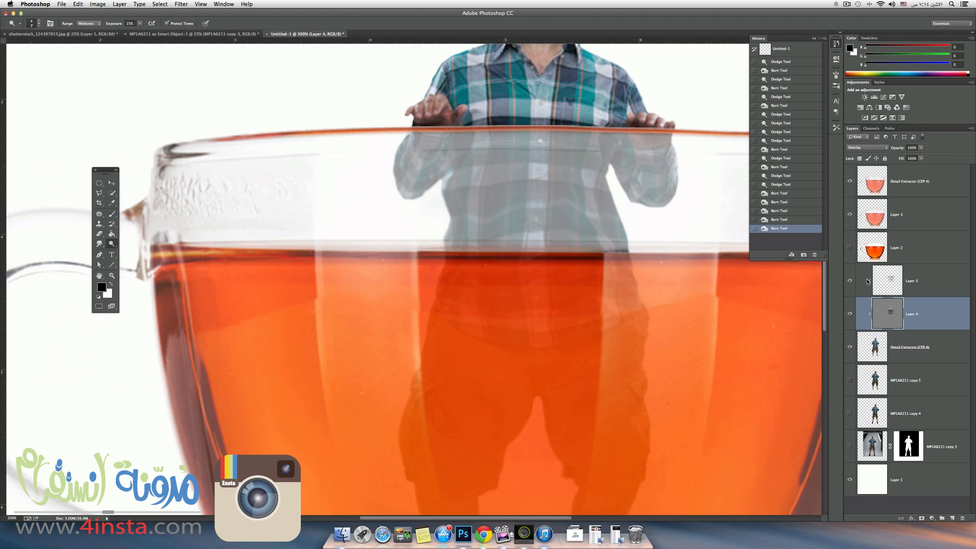
Compare the man's shading with Layer 4 and Layer 5 hidden and shown, leaving both layers visible.
{"action": "left_click", "coordinate": [850, 314]}
{"action": "left_click", "coordinate": [850, 313]}
{"action": "left_click", "coordinate": [850, 314]}
{"action": "left_click", "coordinate": [850, 313]}
{"action": "left_click", "coordinate": [850, 314]}
{"action": "left_click", "coordinate": [849, 315]}
{"action": "left_click", "coordinate": [849, 316]}
{"action": "left_click", "coordinate": [850, 280]}
{"action": "left_click", "coordinate": [851, 280]}
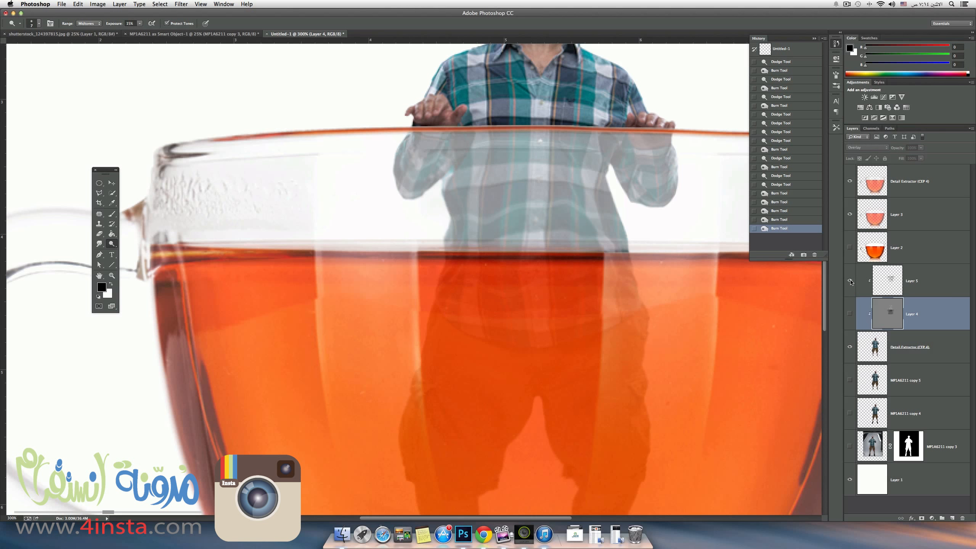
{"action": "left_click", "coordinate": [850, 314]}
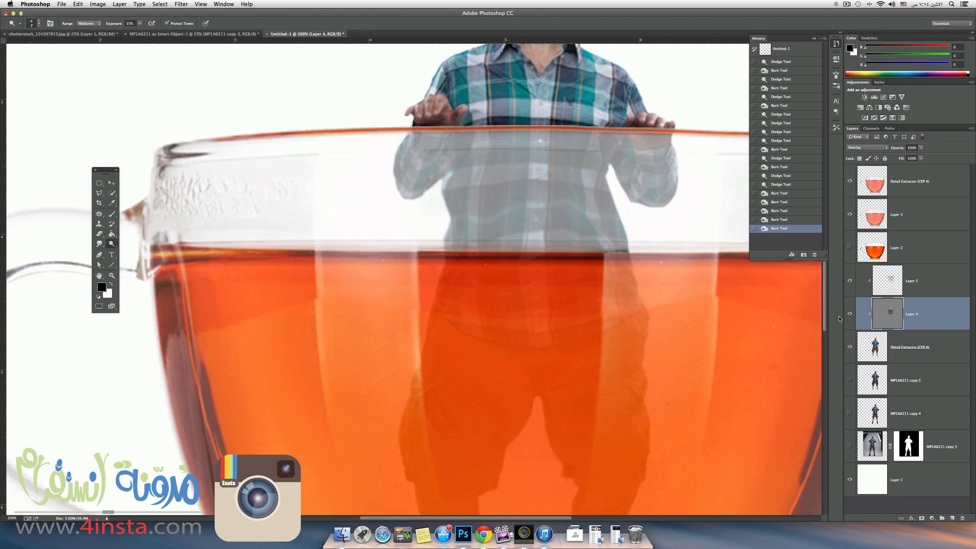
Duplicate the man's Detail Extractor (CEP 4) layer.
{"action": "key", "text": "super+minus"}
{"action": "key", "text": "super+minus"}
{"action": "key", "text": "super+minus"}
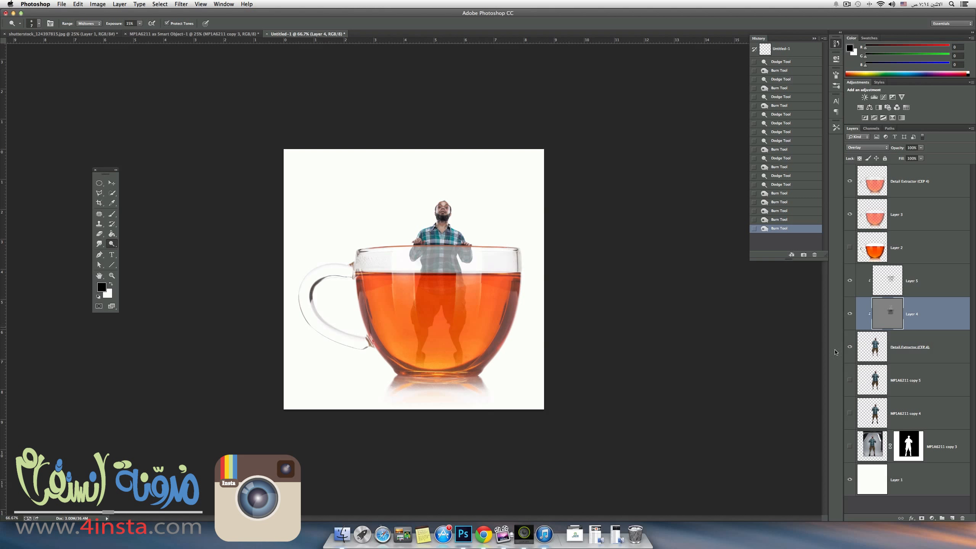
{"action": "left_click", "coordinate": [870, 484]}
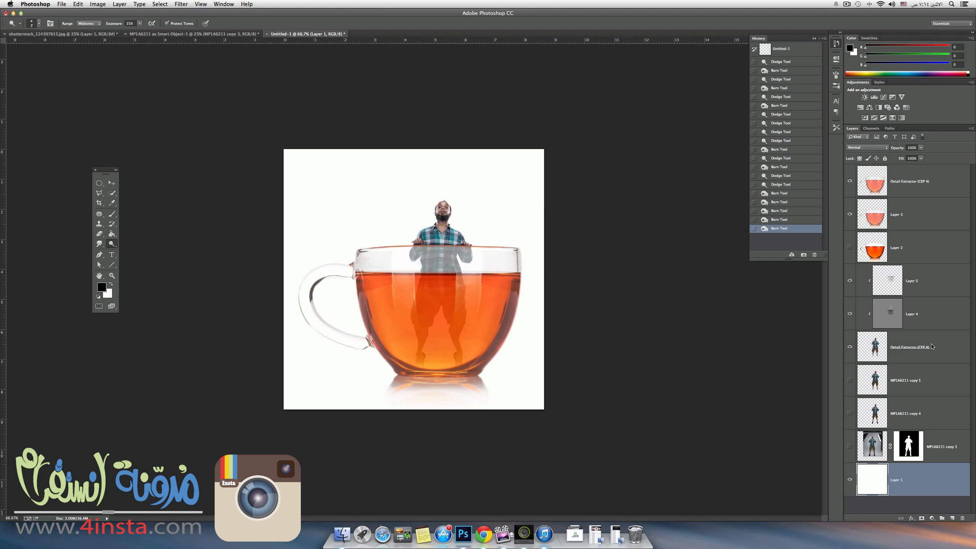
{"action": "left_click_drag", "start_coordinate": [941, 359], "coordinate": [952, 514]}
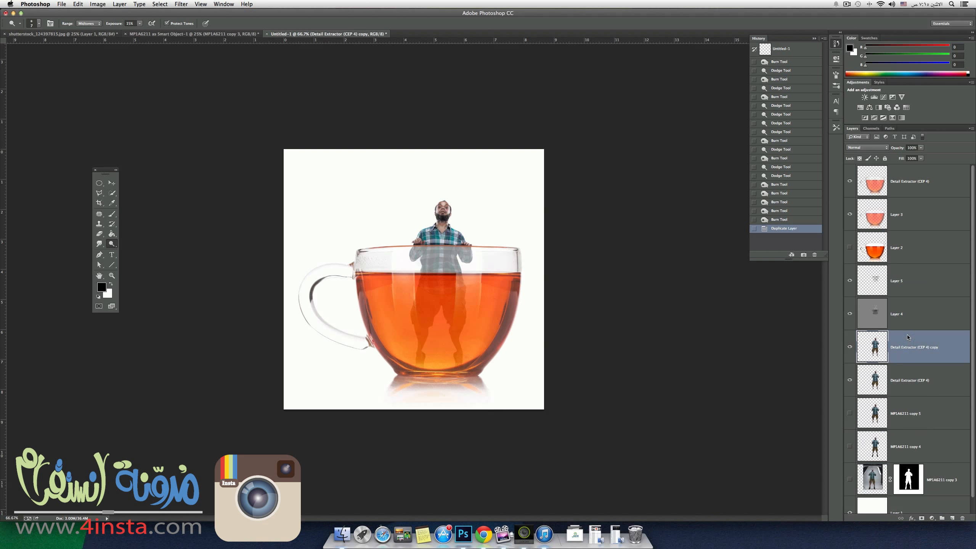
Clip Layer 4 and Layer 5 to the Detail Extractor (CEP 4) copy layer with a clipping mask.
{"action": "left_click", "coordinate": [914, 282]}
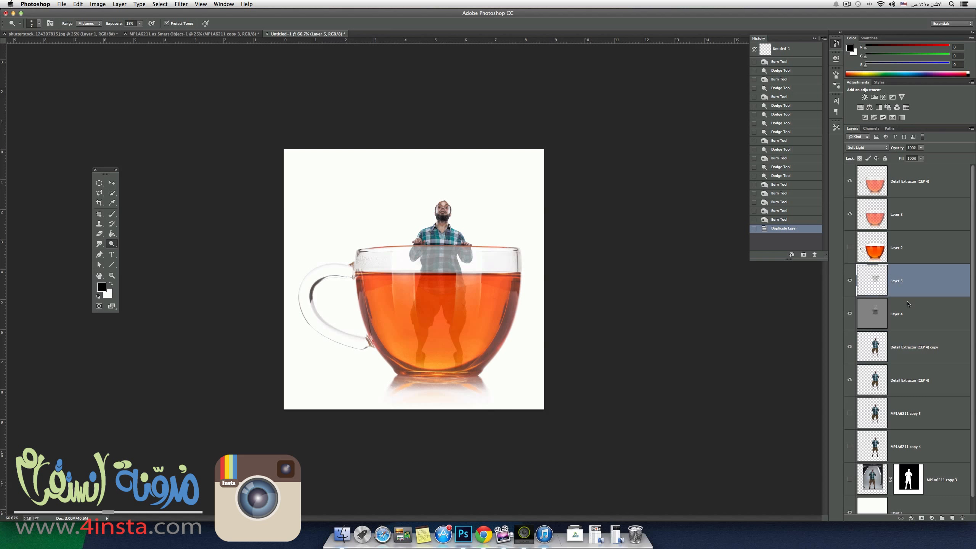
{"action": "left_click", "coordinate": [905, 302], "text": "shift"}
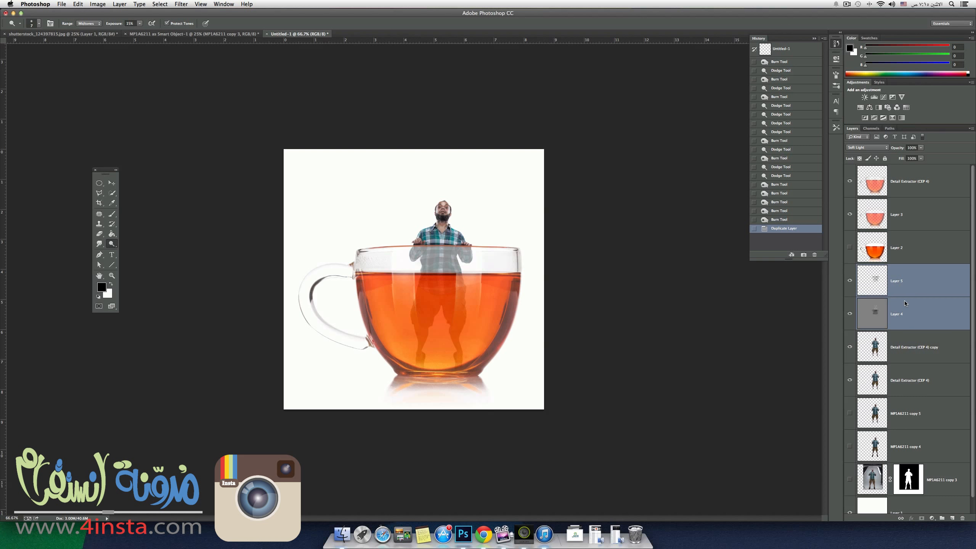
{"action": "right_click", "coordinate": [905, 300]}
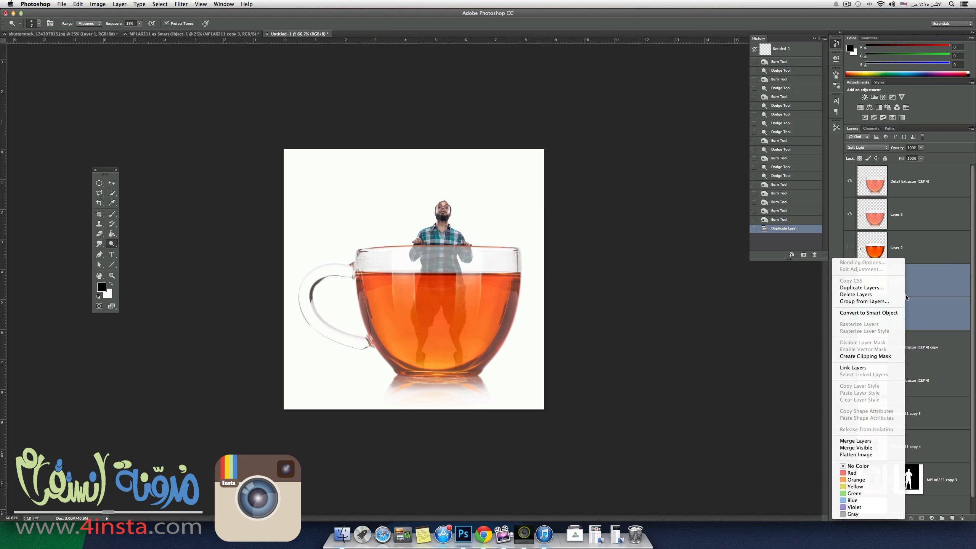
{"action": "left_click", "coordinate": [865, 357]}
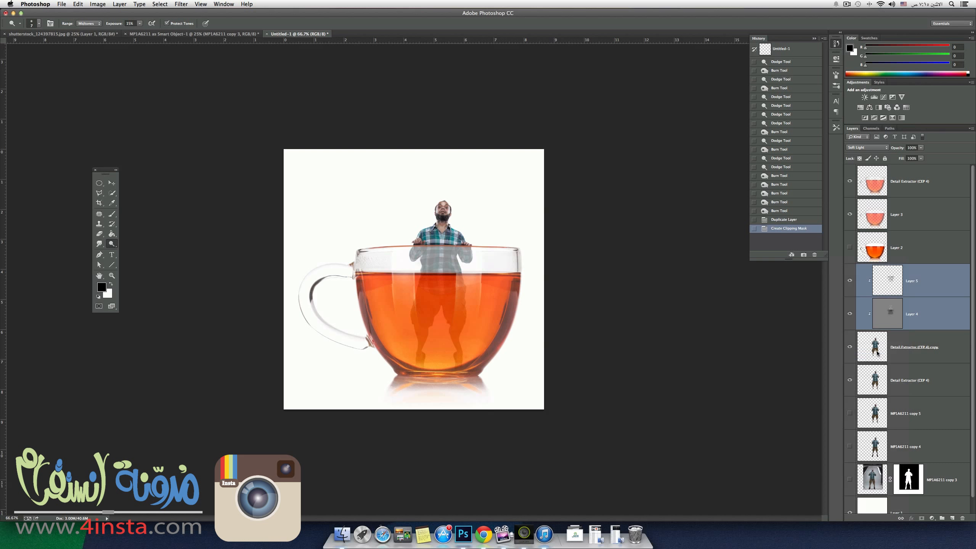
Reorder the original Detail Extractor (CEP 4) man layer above Layer 5 and shift the figure slightly down.
{"action": "left_click", "coordinate": [904, 375]}
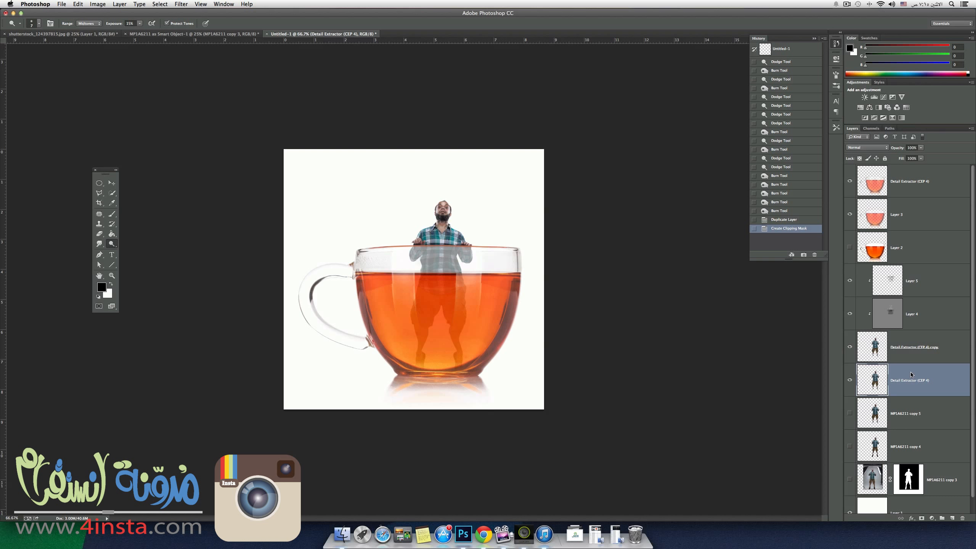
{"action": "left_click_drag", "start_coordinate": [911, 374], "coordinate": [889, 263]}
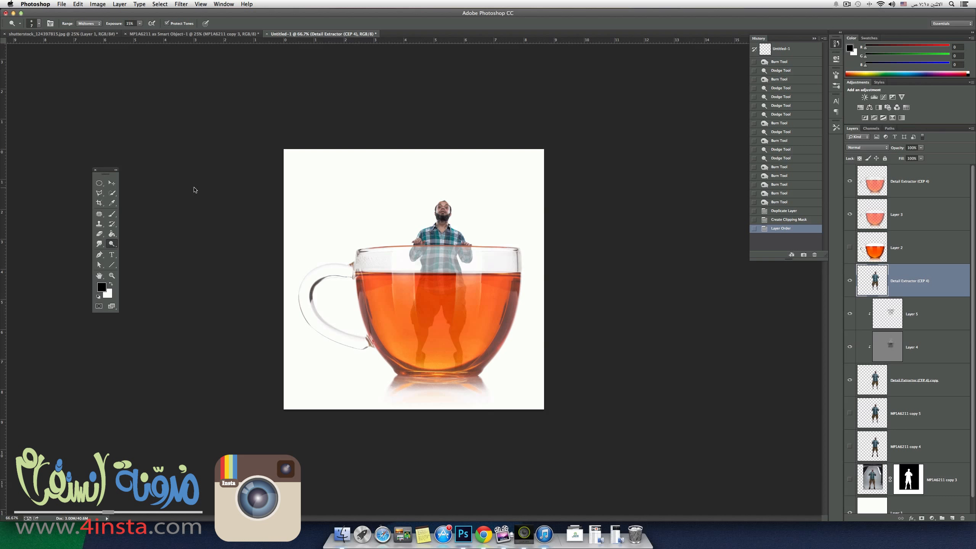
{"action": "key", "text": "v"}
{"action": "left_click_drag", "start_coordinate": [449, 242], "coordinate": [442, 249]}
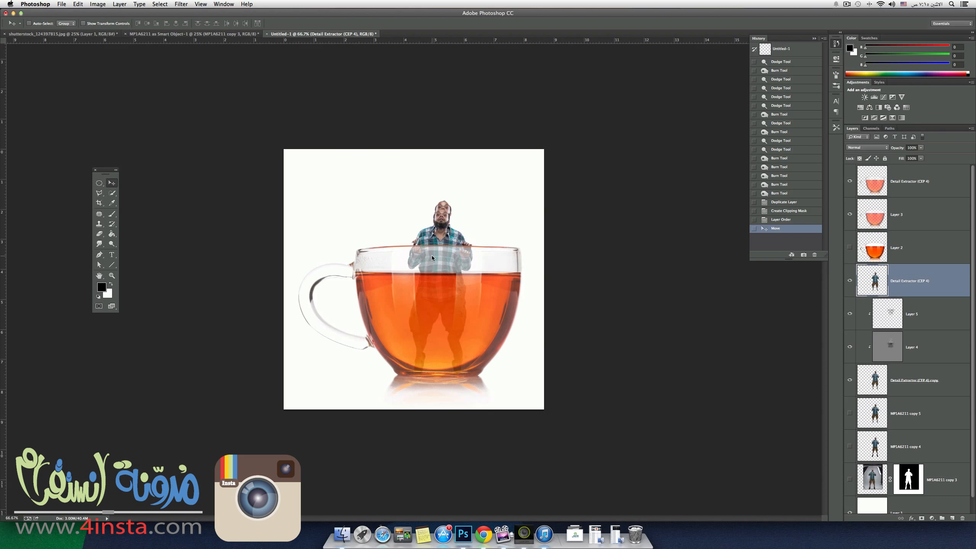
Turn the man's Detail Extractor (CEP 4) layer upside down beneath the cup's base, about 90% wide, and lower its opacity to 41%.
{"action": "key", "text": "super+t"}
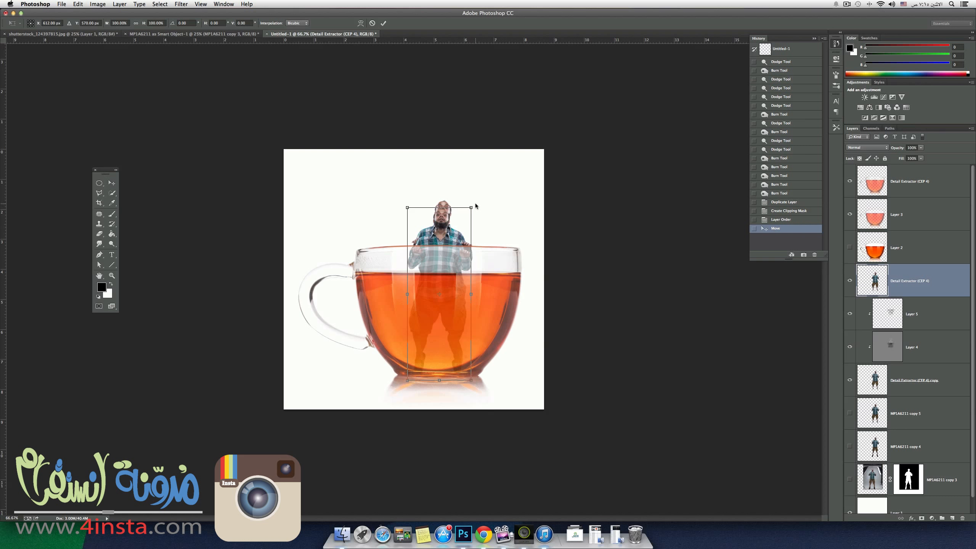
{"action": "left_click_drag", "start_coordinate": [477, 204], "coordinate": [408, 370]}
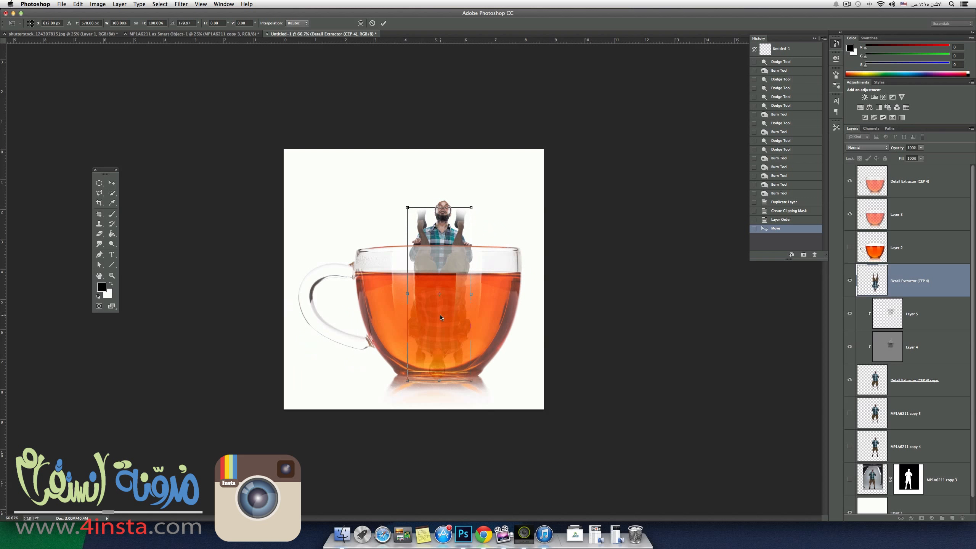
{"action": "left_click_drag", "start_coordinate": [444, 294], "coordinate": [440, 350]}
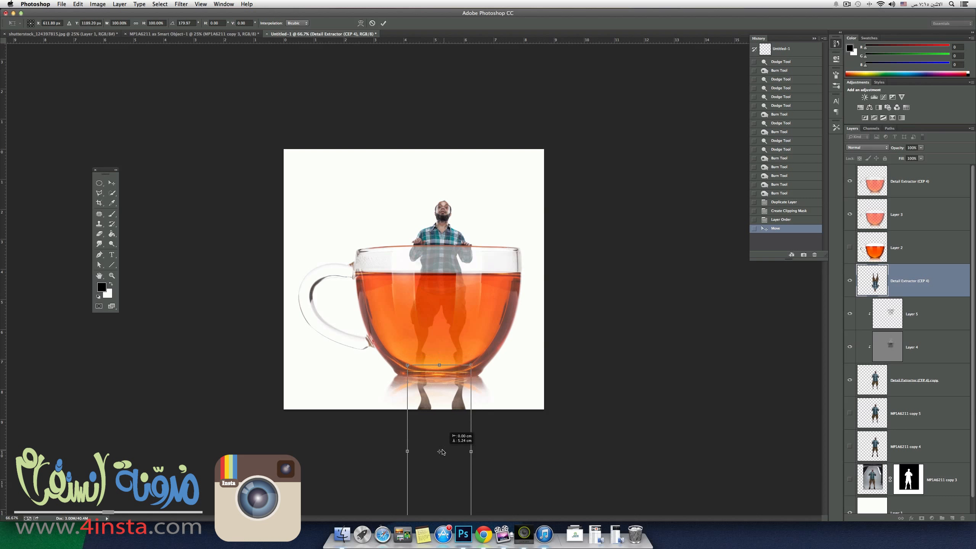
{"action": "mouse_move", "coordinate": [441, 451]}
{"action": "left_mouse_down"}
{"action": "mouse_move", "coordinate": [440, 425]}
{"action": "mouse_move", "coordinate": [441, 448]}
{"action": "left_mouse_up"}
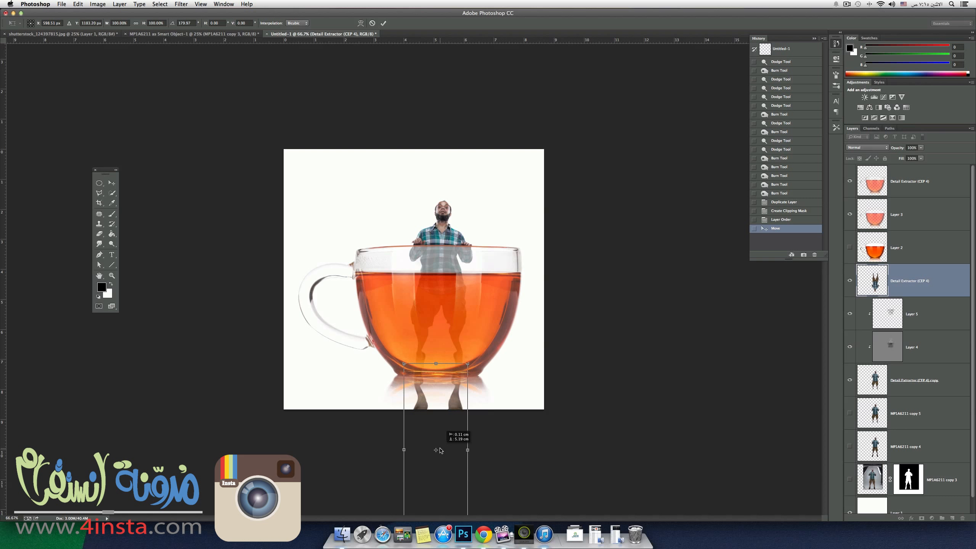
{"action": "left_click_drag", "start_coordinate": [441, 448], "coordinate": [347, 448]}
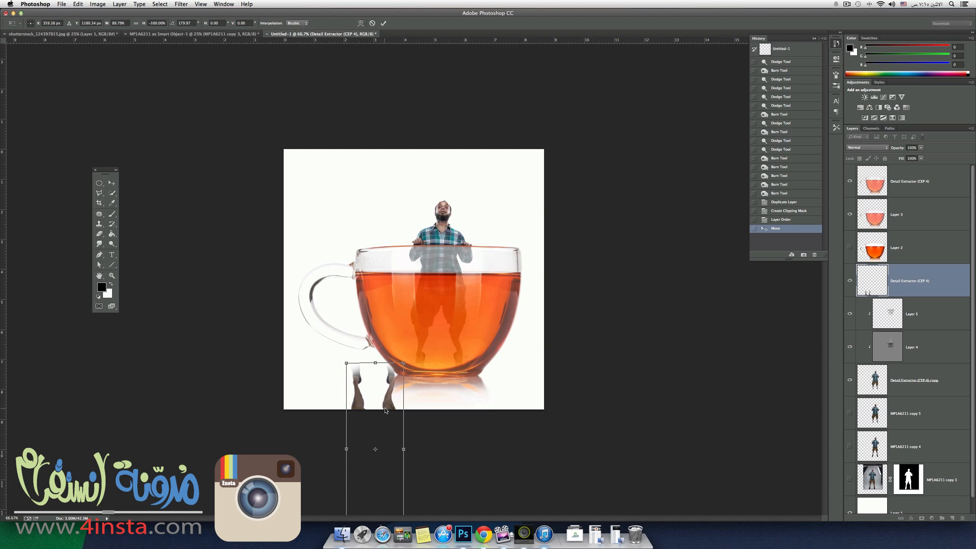
{"action": "left_click_drag", "start_coordinate": [389, 409], "coordinate": [451, 417]}
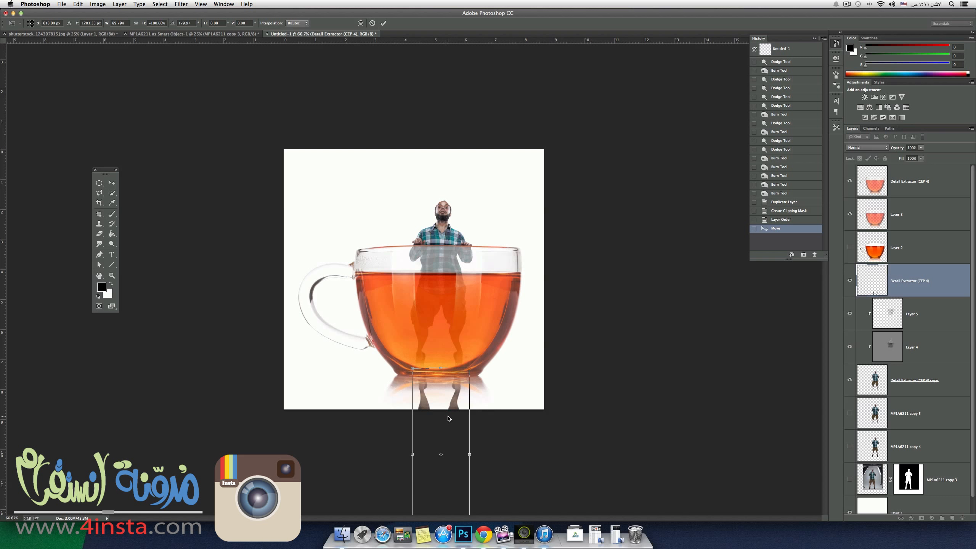
{"action": "key", "text": "Return"}
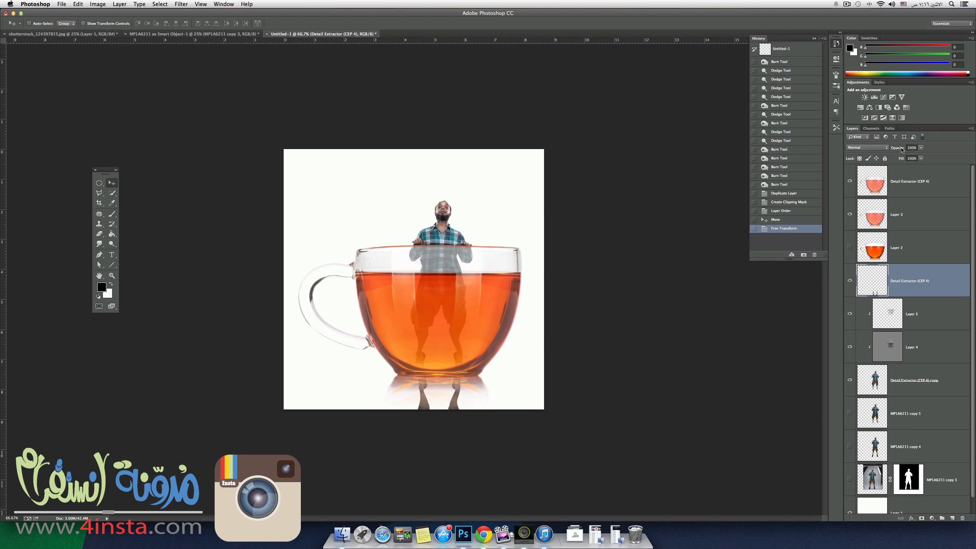
{"action": "left_click_drag", "start_coordinate": [901, 149], "coordinate": [879, 151]}
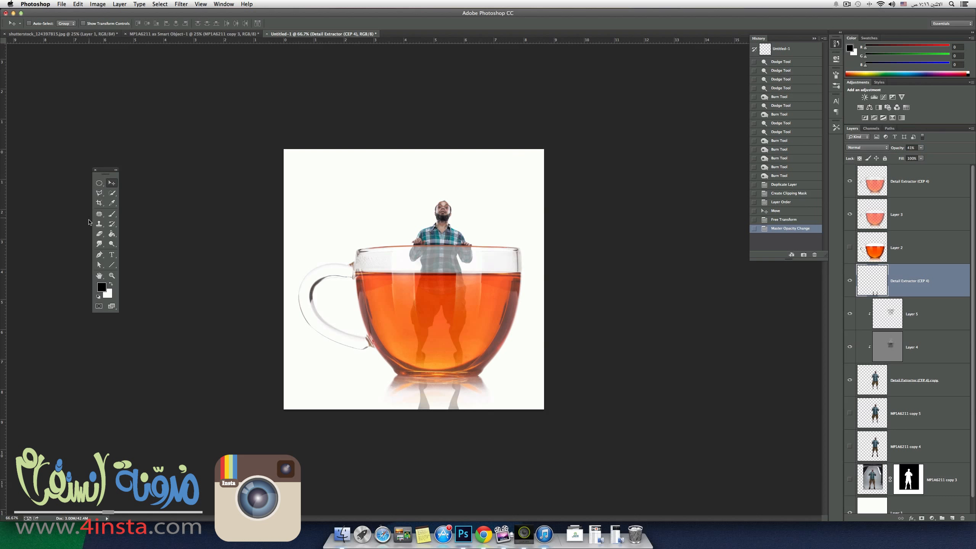
Fade out the lower end of the man's leg reflection beneath the cup with a soft 500 px Eraser.
{"action": "left_click", "coordinate": [99, 234]}
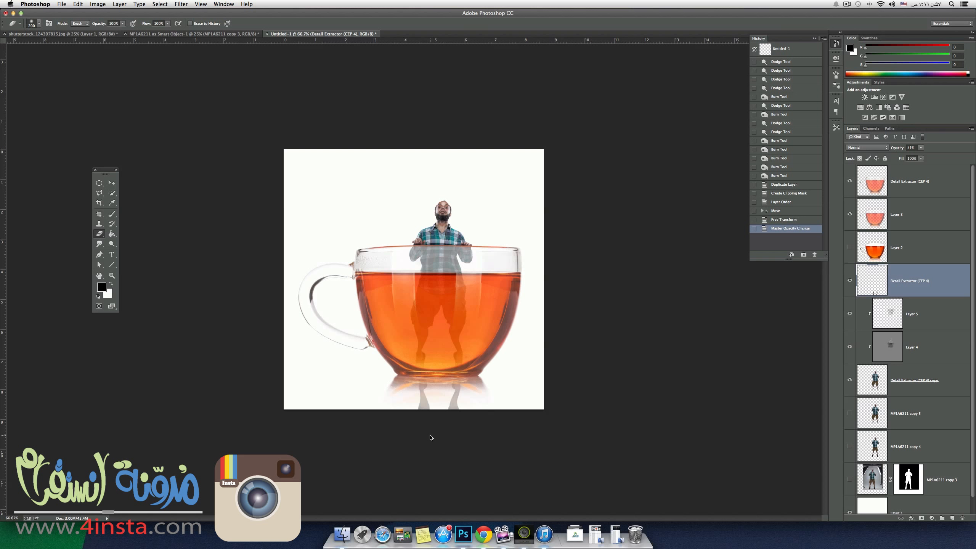
{"action": "key", "text": "bracketright"}
{"action": "key", "text": "bracketright"}
{"action": "key", "text": "bracketright"}
{"action": "left_click", "coordinate": [430, 481]}
{"action": "left_click", "coordinate": [464, 474]}
{"action": "left_click", "coordinate": [418, 483]}
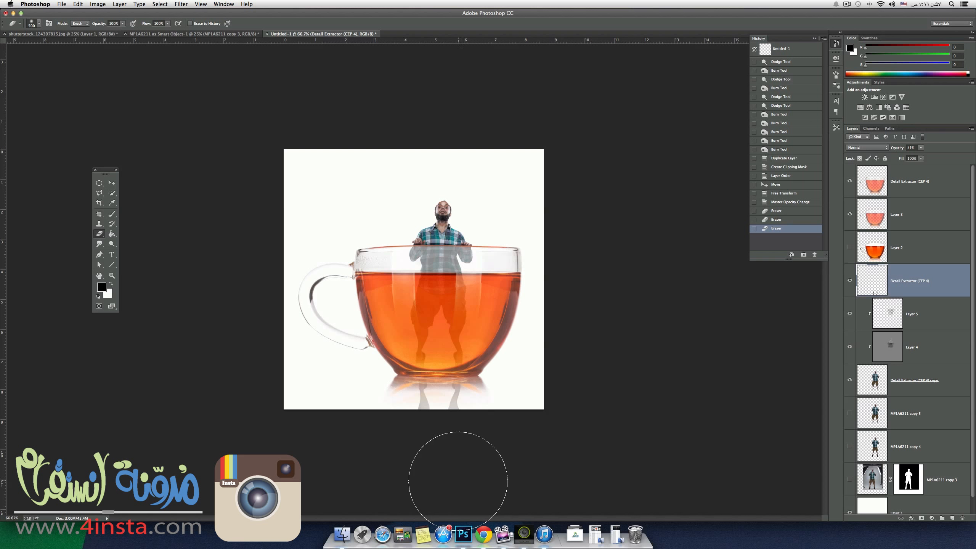
{"action": "left_click", "coordinate": [433, 479]}
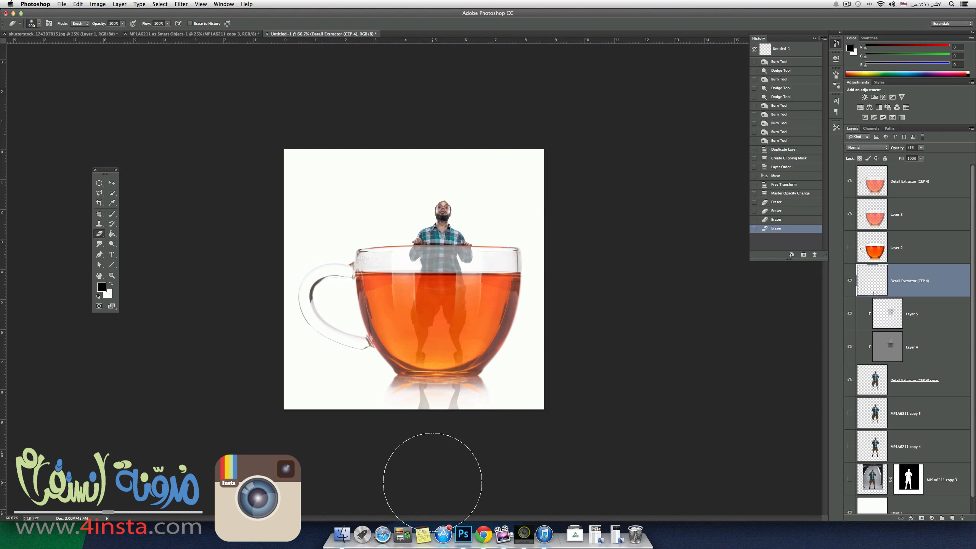
{"action": "left_click", "coordinate": [454, 467]}
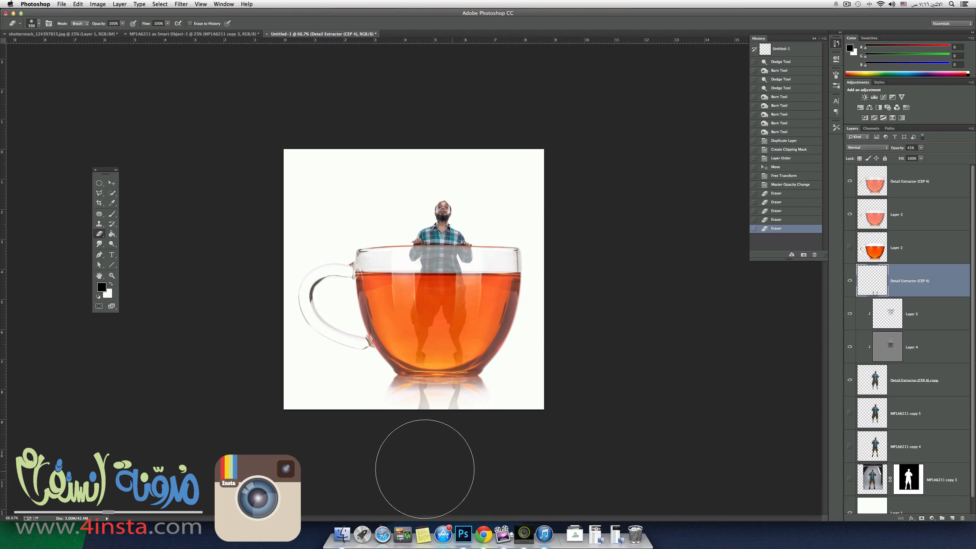
{"action": "mouse_move", "coordinate": [426, 469]}
{"action": "left_mouse_down"}
{"action": "mouse_move", "coordinate": [434, 471]}
{"action": "mouse_move", "coordinate": [421, 474]}
{"action": "left_mouse_up"}
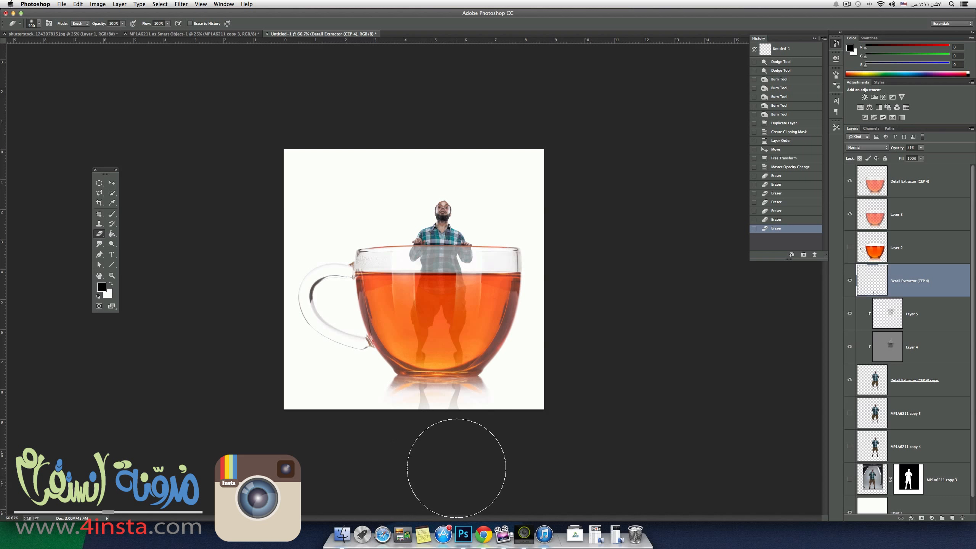
{"action": "left_click", "coordinate": [440, 479]}
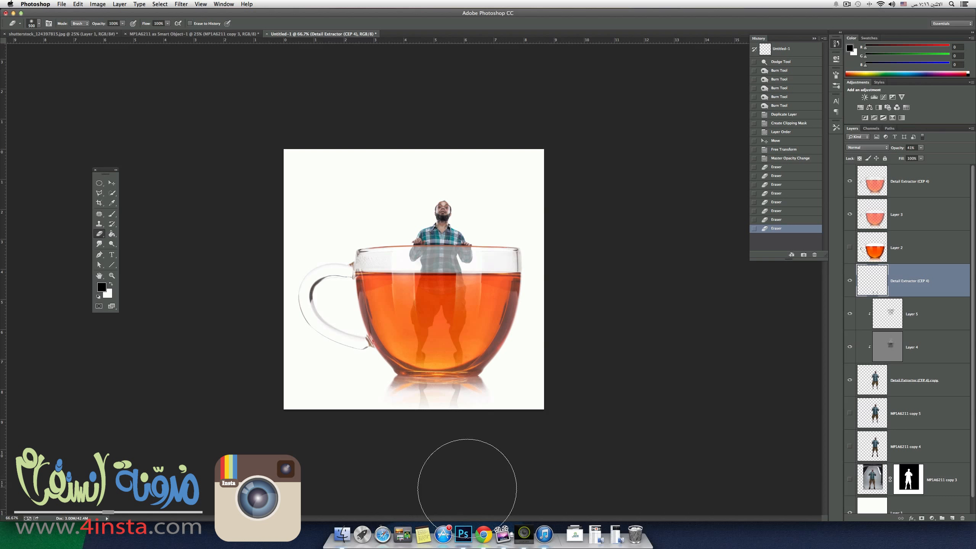
{"action": "left_click_drag", "start_coordinate": [467, 489], "coordinate": [430, 476]}
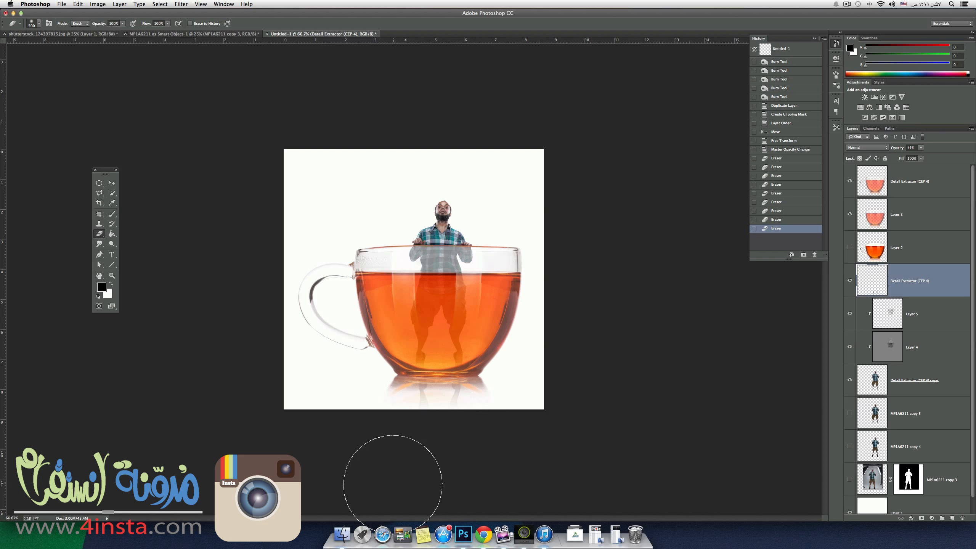
{"action": "mouse_move", "coordinate": [410, 480]}
{"action": "left_mouse_down"}
{"action": "mouse_move", "coordinate": [432, 469]}
{"action": "mouse_move", "coordinate": [441, 476]}
{"action": "left_mouse_up"}
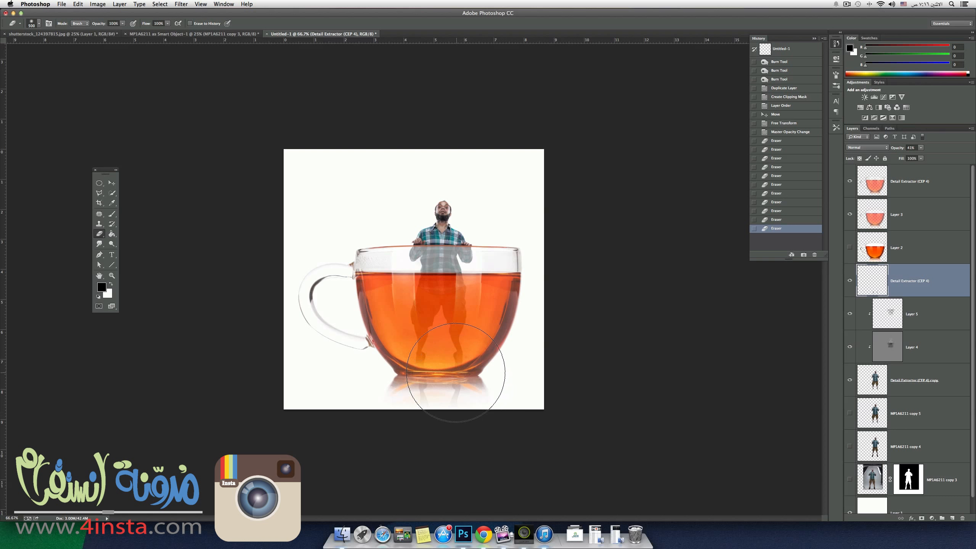
Erase the tops of both reflected legs along the cup's base with a 50 px Eraser.
{"action": "key", "text": "bracketleft"}
{"action": "key", "text": "bracketleft"}
{"action": "left_click_drag", "start_coordinate": [457, 376], "coordinate": [447, 376]}
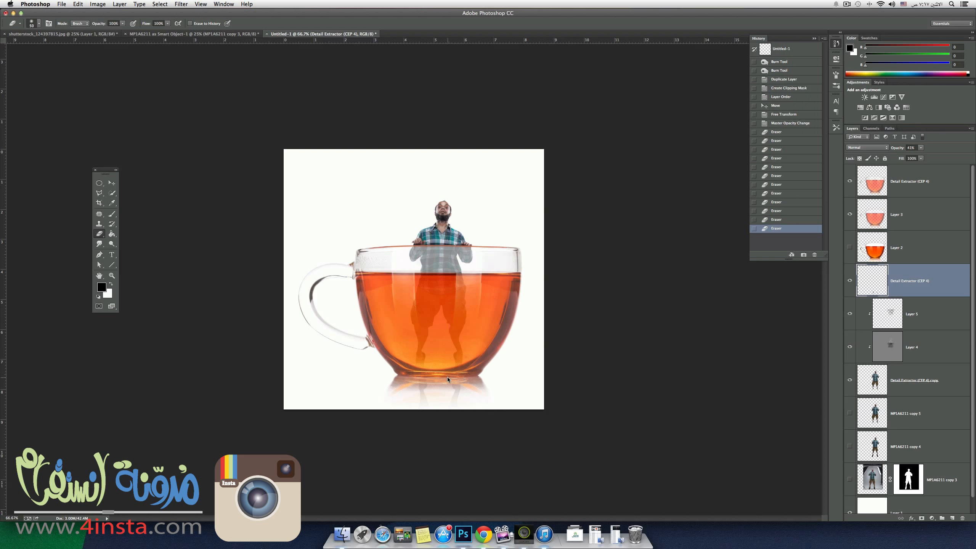
{"action": "left_click", "coordinate": [424, 378]}
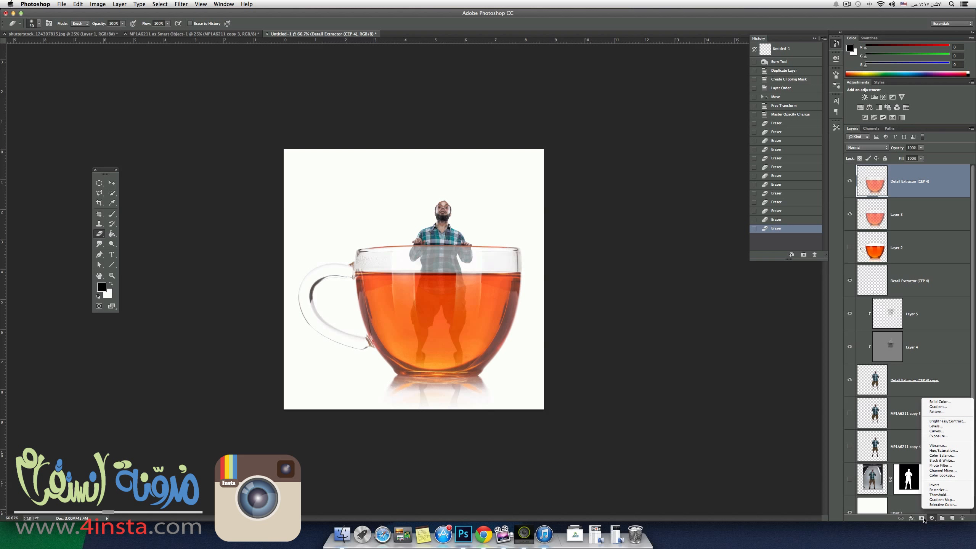
Add a black-to-white Gradient Map above all layers at 24% opacity and compare the image with and without it.
{"action": "left_click", "coordinate": [940, 500]}
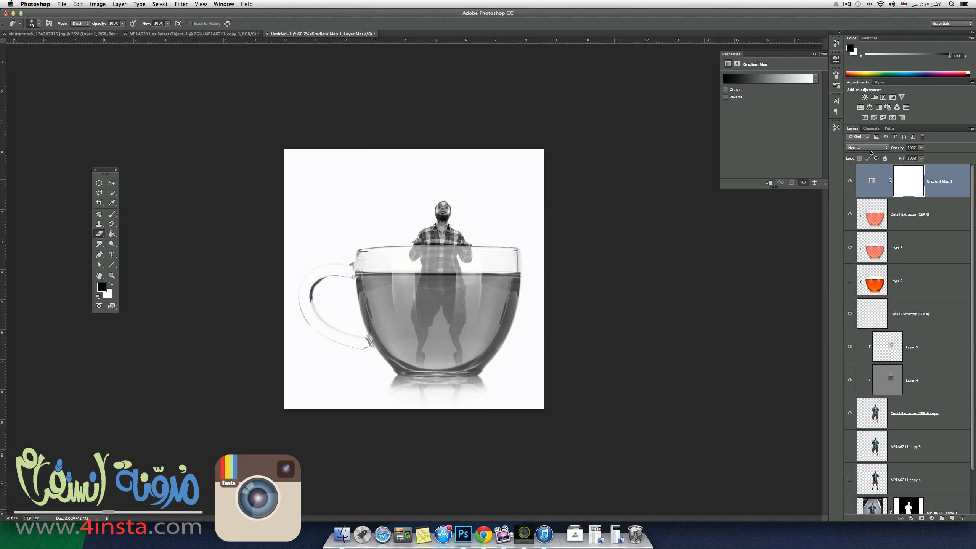
{"action": "left_click_drag", "start_coordinate": [900, 149], "coordinate": [875, 149]}
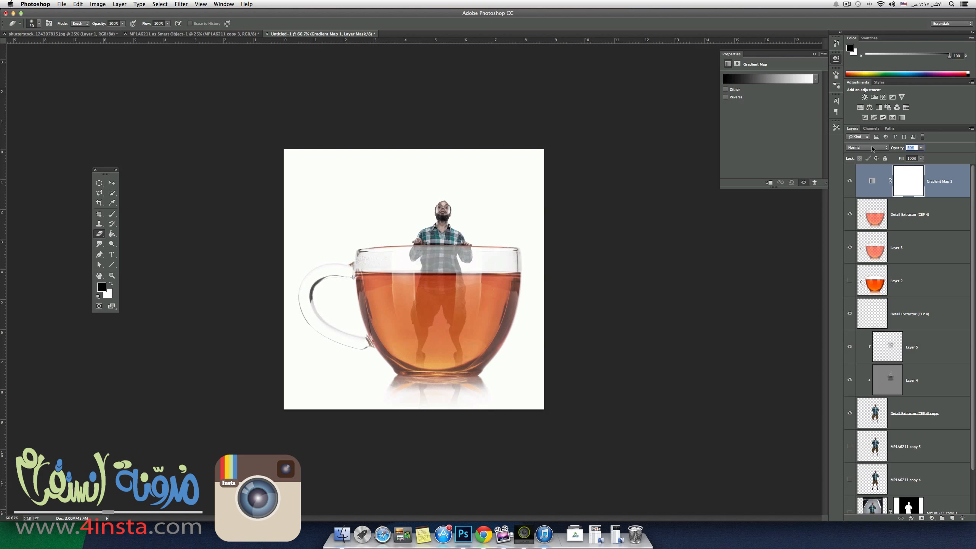
{"action": "left_click_drag", "start_coordinate": [873, 149], "coordinate": [869, 151]}
{"action": "left_click", "coordinate": [850, 180]}
{"action": "left_click", "coordinate": [849, 180]}
Stamp all visible layers into a new layer above Gradient Map 1 and hide every other layer.
{"action": "left_click_drag", "start_coordinate": [971, 400], "coordinate": [972, 465]}
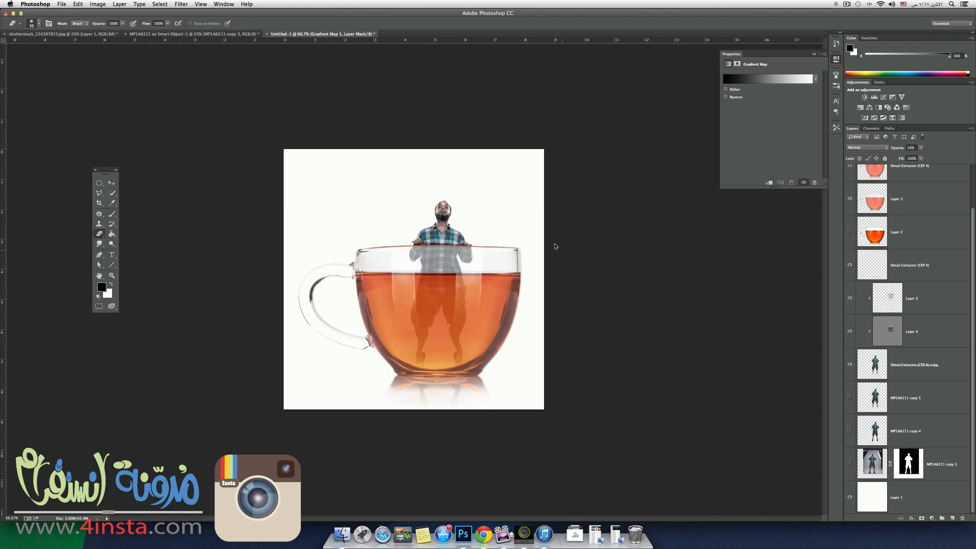
{"action": "left_click_drag", "start_coordinate": [975, 243], "coordinate": [975, 194]}
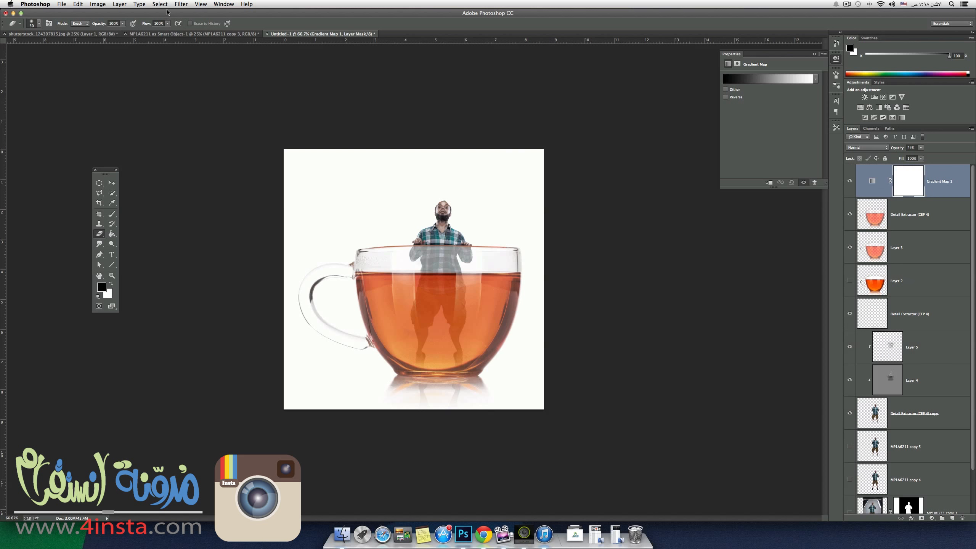
{"action": "left_click", "coordinate": [181, 4]}
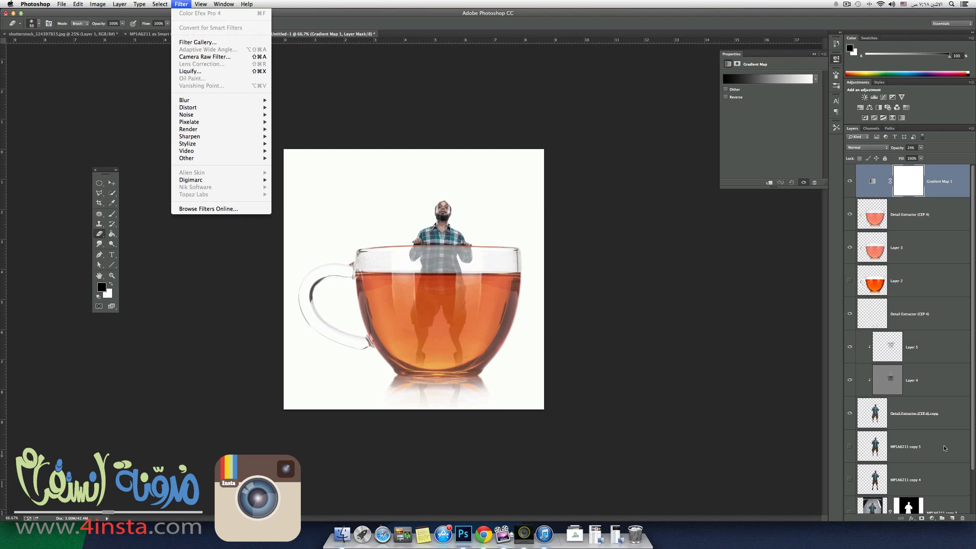
{"action": "left_click", "coordinate": [944, 187]}
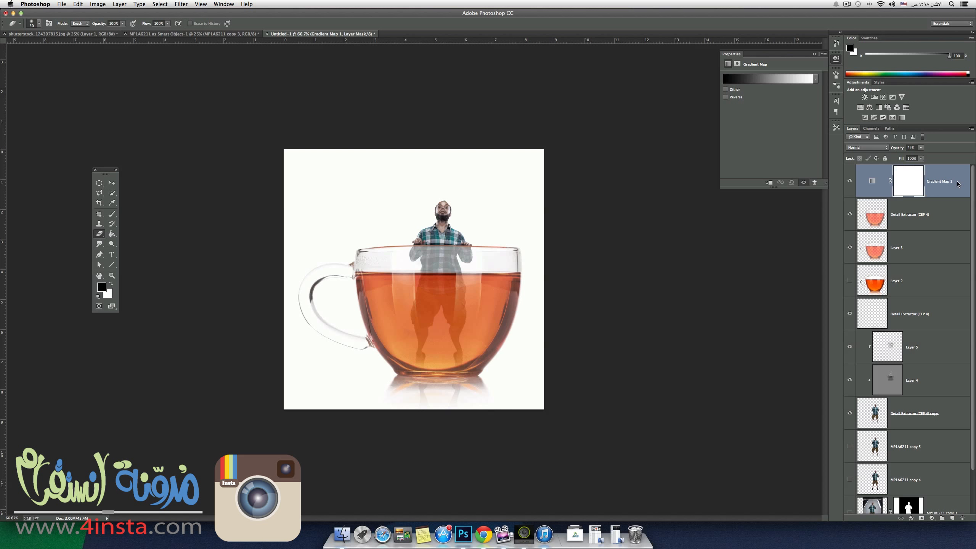
{"action": "key", "text": "alt+shift+super+e"}
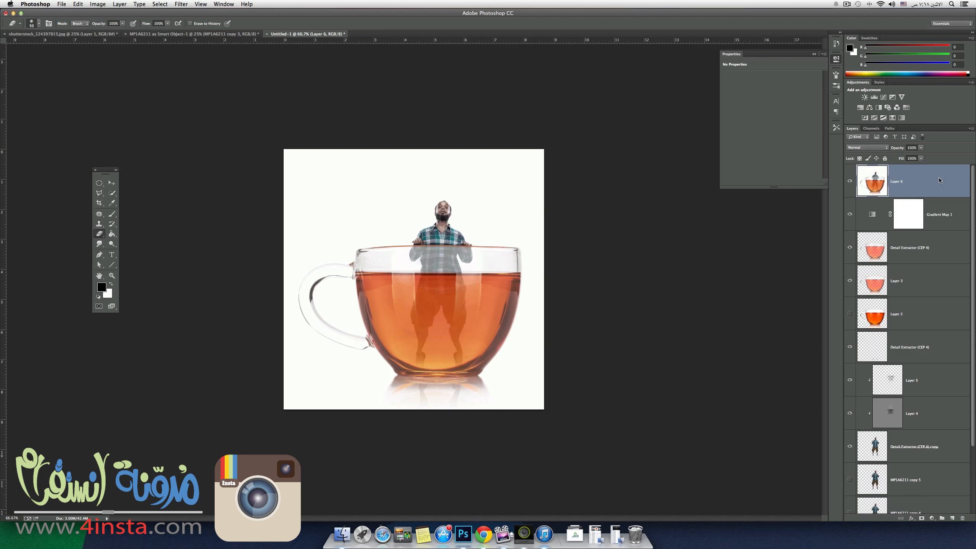
{"action": "left_click", "coordinate": [850, 182], "text": "alt"}
Open the merged layer in the Alien Skin Exposure 5 filter and add a Warming Filter with density 12.
{"action": "left_click", "coordinate": [160, 4]}
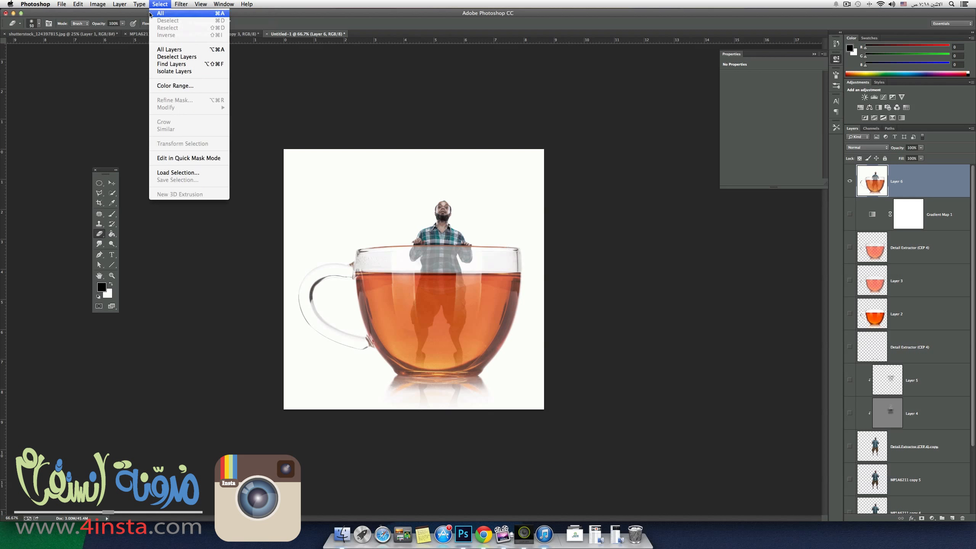
{"action": "mouse_move", "coordinate": [181, 4]}
{"action": "mouse_move", "coordinate": [194, 174]}
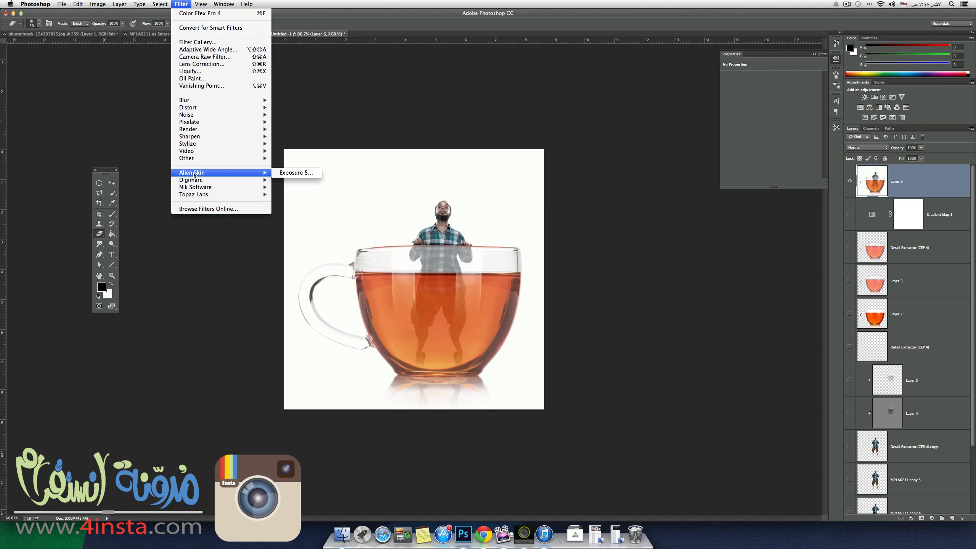
{"action": "left_click", "coordinate": [292, 173]}
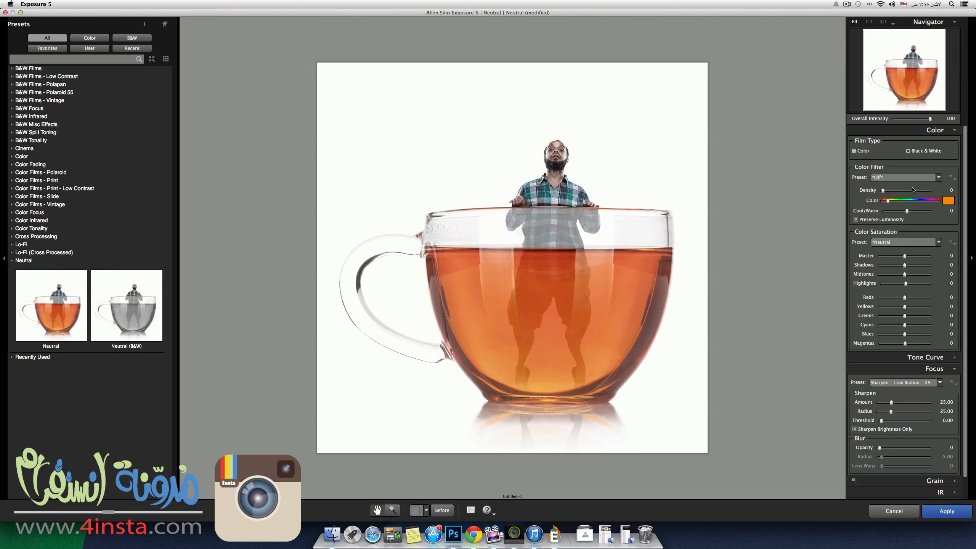
{"action": "left_click", "coordinate": [939, 177]}
{"action": "left_click", "coordinate": [894, 203]}
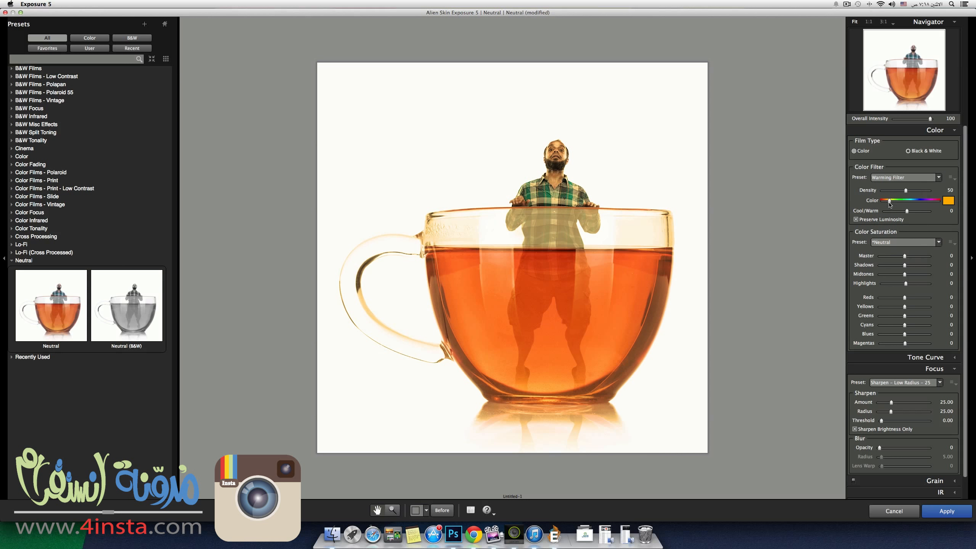
{"action": "left_click_drag", "start_coordinate": [889, 202], "coordinate": [888, 201]}
{"action": "left_click", "coordinate": [887, 191]}
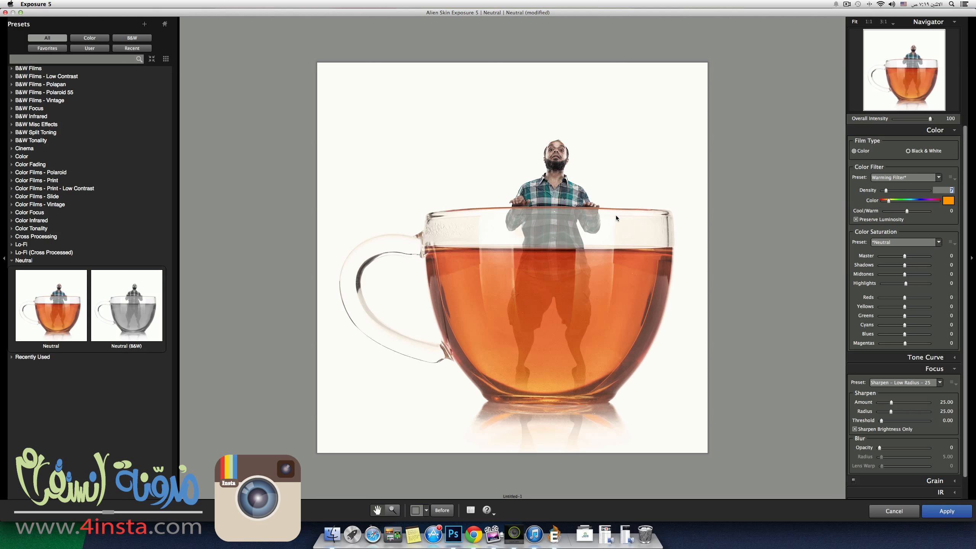
{"action": "left_click_drag", "start_coordinate": [886, 192], "coordinate": [888, 193]}
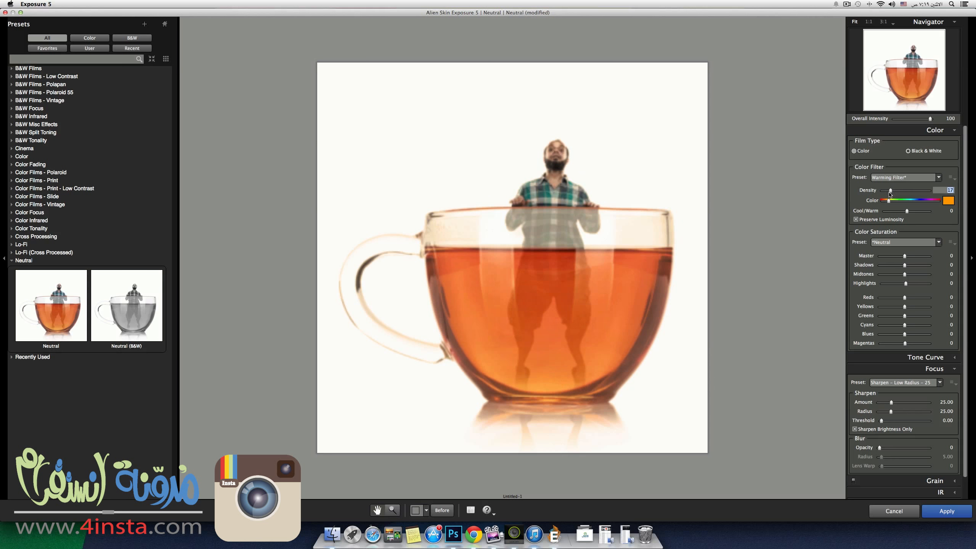
Choose the Sharpen - Low Radius - 25 focus preset, fine-tune the warming filter's density and apply the Exposure effect.
{"action": "left_click", "coordinate": [889, 382]}
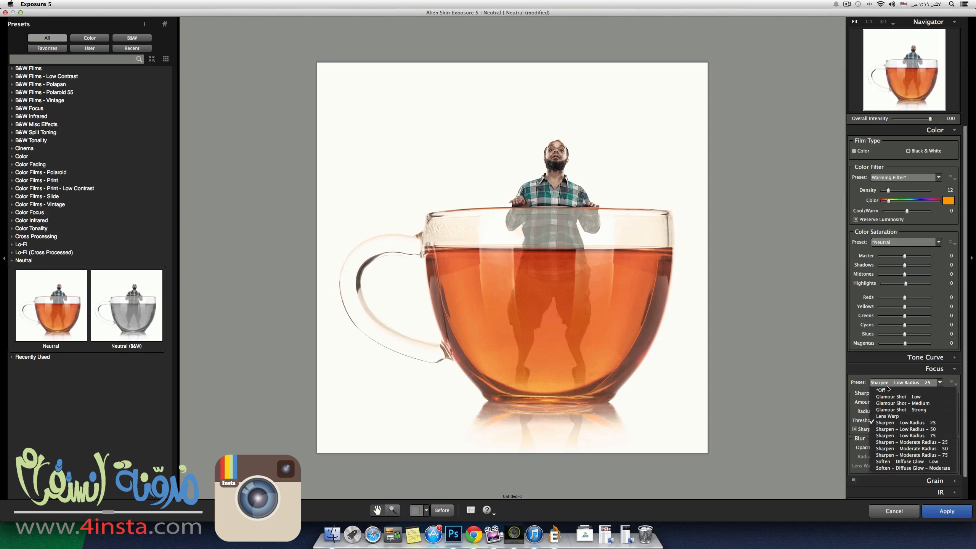
{"action": "left_click", "coordinate": [891, 425]}
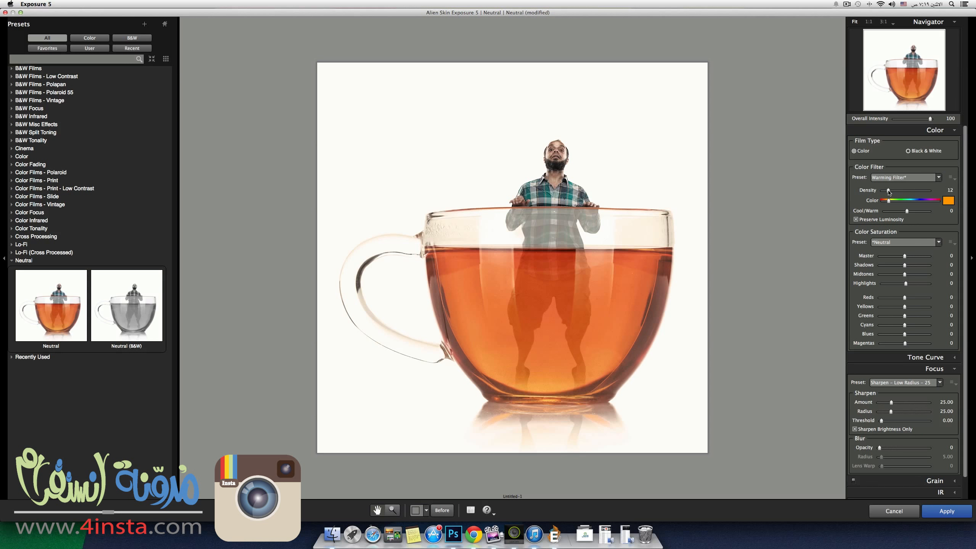
{"action": "left_click", "coordinate": [889, 191]}
{"action": "left_click_drag", "start_coordinate": [889, 192], "coordinate": [888, 193]}
{"action": "left_click", "coordinate": [935, 513]}
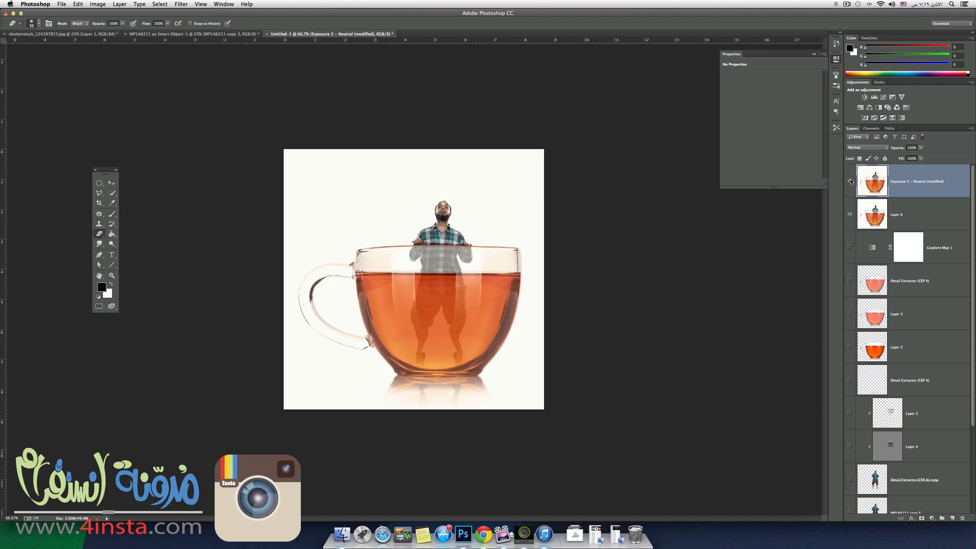
Compare the composite at 100% with the Exposure 5 layer repeatedly hidden and shown, leaving it visible.
{"action": "key", "text": "super+plus"}
{"action": "key", "text": "super+plus"}
{"action": "key", "text": "super+minus"}
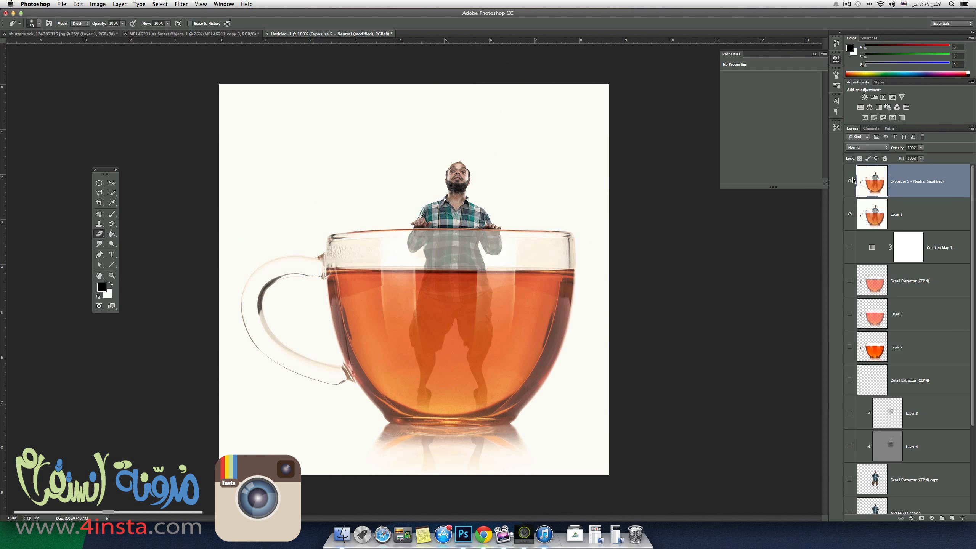
{"action": "left_click", "coordinate": [851, 181]}
{"action": "left_click", "coordinate": [849, 181]}
{"action": "left_click", "coordinate": [850, 181]}
{"action": "left_click", "coordinate": [850, 181]}
{"action": "left_click", "coordinate": [850, 181]}
{"action": "left_click", "coordinate": [850, 181]}
{"action": "left_click", "coordinate": [850, 181]}
{"action": "left_click", "coordinate": [850, 181]}
{"action": "left_click", "coordinate": [851, 181]}
{"action": "left_click", "coordinate": [850, 181]}
{"action": "left_click", "coordinate": [850, 181]}
{"action": "key", "text": "super+minus"}
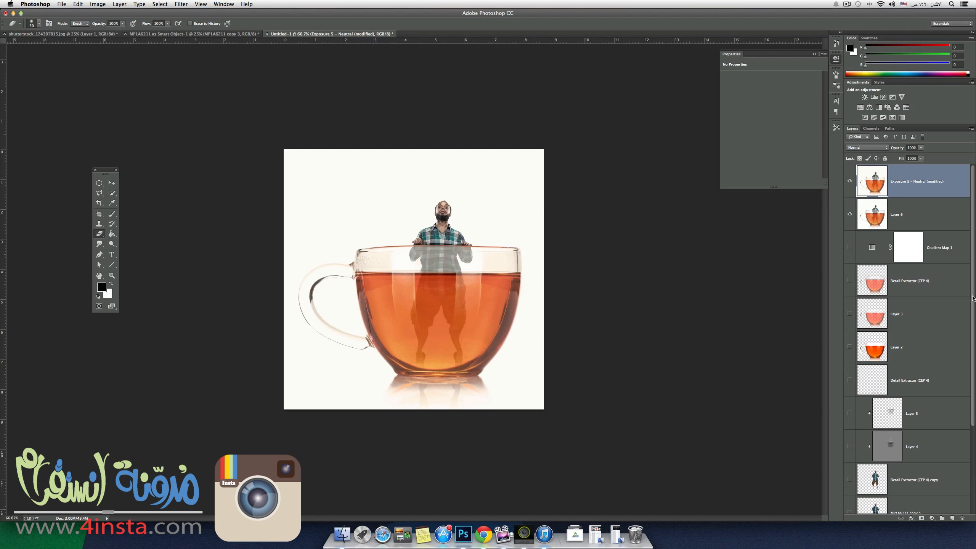
Collapse the empty Properties panel to clear the workspace.
{"action": "mouse_move", "coordinate": [974, 302]}
{"action": "left_mouse_down"}
{"action": "mouse_move", "coordinate": [974, 326]}
{"action": "mouse_move", "coordinate": [973, 299]}
{"action": "left_mouse_up"}
{"action": "left_click", "coordinate": [836, 59]}
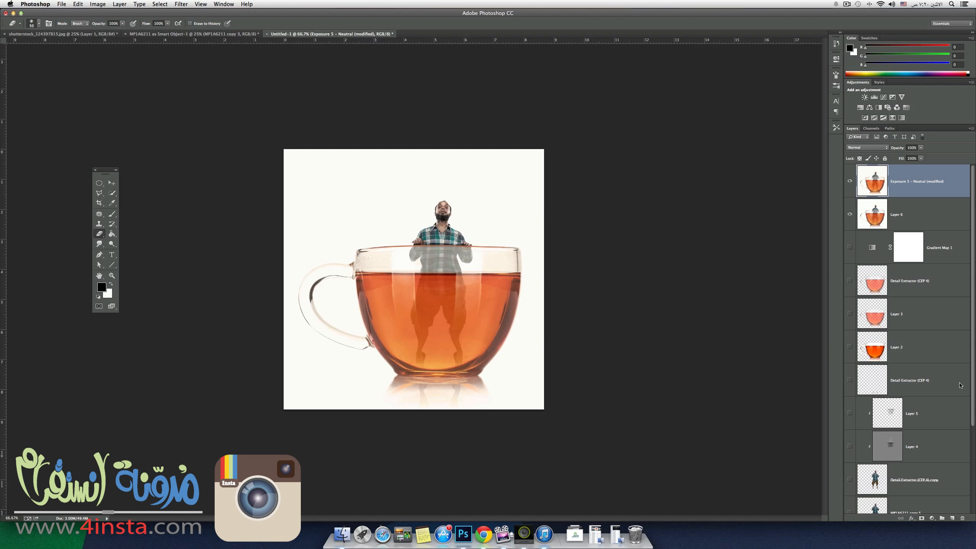
{"action": "left_click_drag", "start_coordinate": [975, 373], "coordinate": [965, 352]}
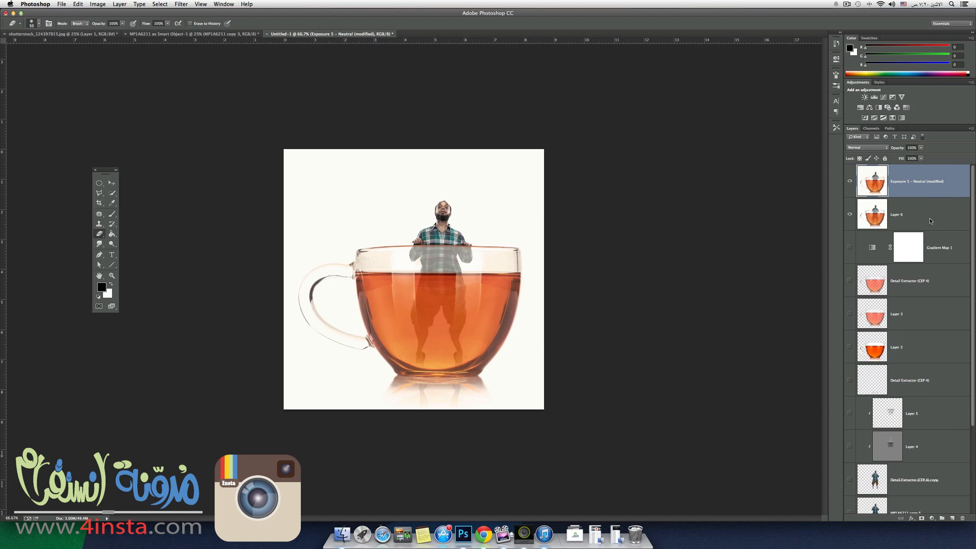